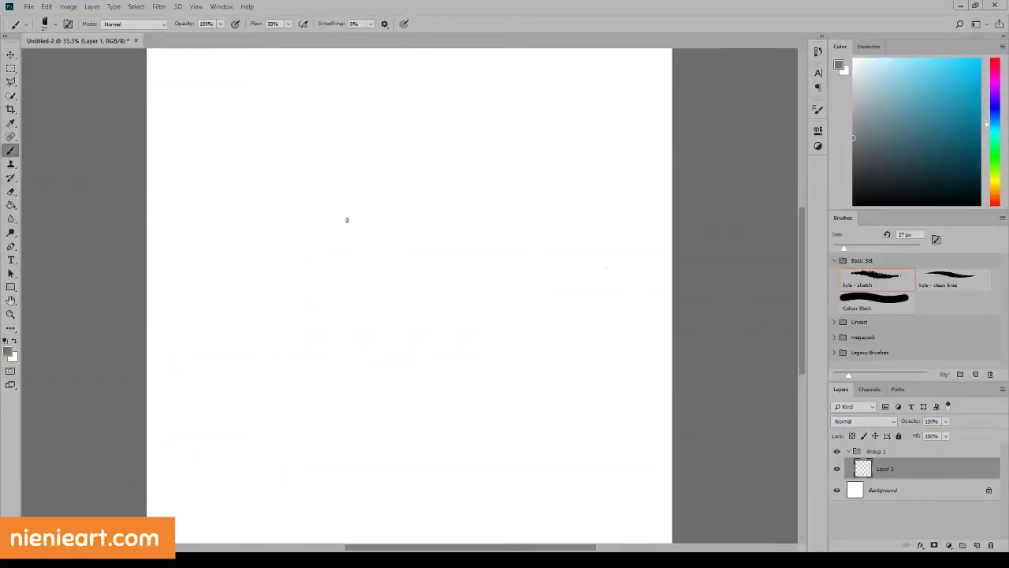
# Step: Sketch the walking animal's back curve, rough legs and hindquarters in light gray pencil on Layer 1
pyautogui.moveTo(344, 227)
pyautogui.mouseDown()
pyautogui.moveTo(421, 275)
pyautogui.moveTo(457, 239)
pyautogui.moveTo(481, 258)
pyautogui.mouseUp()
pyautogui.moveTo(368, 289)
pyautogui.mouseDown()
pyautogui.moveTo(389, 310)
pyautogui.moveTo(392, 363)
pyautogui.mouseUp()
pyautogui.moveTo(356, 297); pyautogui.dragTo(323, 357)
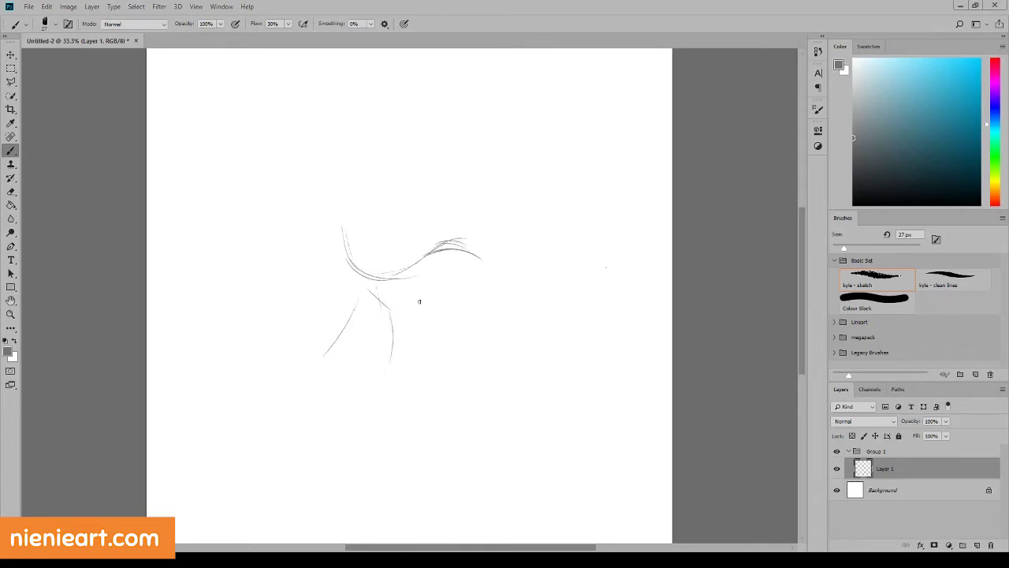
pyautogui.moveTo(457, 270)
pyautogui.mouseDown()
pyautogui.moveTo(453, 306)
pyautogui.moveTo(481, 313)
pyautogui.moveTo(497, 344)
pyautogui.mouseUp()
pyautogui.moveTo(443, 288); pyautogui.dragTo(479, 315)
pyautogui.moveTo(471, 254); pyautogui.dragTo(483, 263)
pyautogui.moveTo(341, 219); pyautogui.dragTo(310, 250)
# Step: On a new layer, rough in the head, forehead, neck, chest line and two ears
pyautogui.hotkey('ctrl', 'shift', 'alt', 'n')
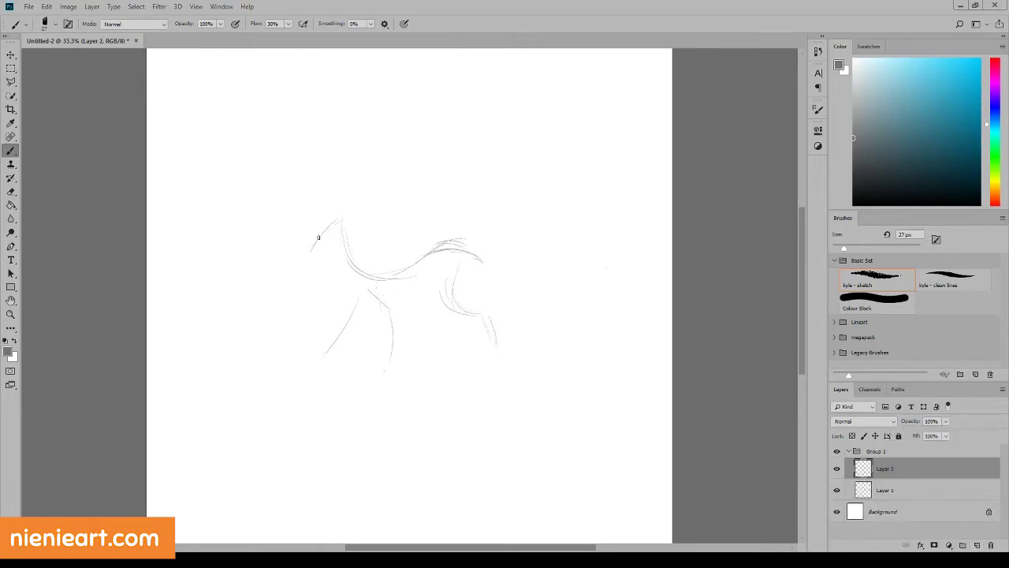
pyautogui.moveTo(335, 219)
pyautogui.mouseDown()
pyautogui.moveTo(313, 233)
pyautogui.moveTo(338, 262)
pyautogui.moveTo(345, 215)
pyautogui.moveTo(362, 253)
pyautogui.moveTo(347, 297)
pyautogui.mouseUp()
pyautogui.moveTo(363, 247); pyautogui.dragTo(383, 265)
pyautogui.moveTo(312, 251)
pyautogui.mouseDown()
pyautogui.moveTo(343, 219)
pyautogui.moveTo(355, 230)
pyautogui.moveTo(347, 222)
pyautogui.mouseUp()
pyautogui.moveTo(340, 241)
pyautogui.mouseDown()
pyautogui.moveTo(387, 269)
pyautogui.moveTo(468, 251)
pyautogui.moveTo(475, 301)
pyautogui.mouseUp()
pyautogui.moveTo(342, 278)
pyautogui.mouseDown()
pyautogui.moveTo(362, 319)
pyautogui.moveTo(435, 312)
pyautogui.moveTo(443, 300)
pyautogui.mouseUp()
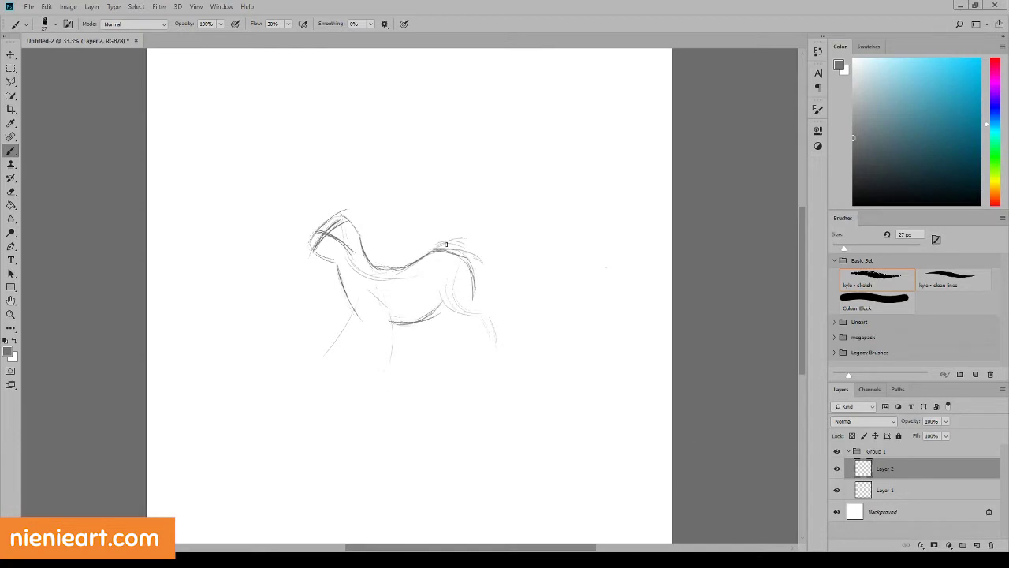
pyautogui.moveTo(353, 211)
pyautogui.mouseDown()
pyautogui.moveTo(364, 235)
pyautogui.moveTo(330, 204)
pyautogui.mouseUp()
# Step: On a new legs layer, draw the shoulder, front leg and far leg down to their hooves
pyautogui.hotkey('ctrl', 'shift', 'alt', 'n')
pyautogui.moveTo(367, 308); pyautogui.dragTo(386, 380)
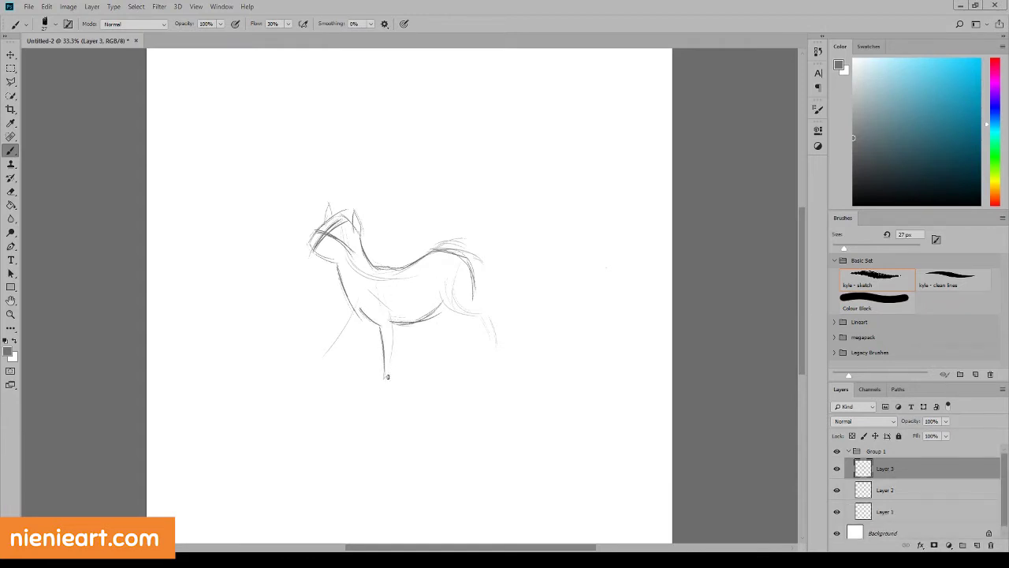
pyautogui.moveTo(398, 328)
pyautogui.mouseDown()
pyautogui.moveTo(383, 381)
pyautogui.moveTo(399, 331)
pyautogui.moveTo(317, 358)
pyautogui.mouseUp()
pyautogui.moveTo(366, 323); pyautogui.dragTo(317, 368)
pyautogui.moveTo(340, 334); pyautogui.dragTo(328, 362)
# Step: Refine the chest, thigh, hind leg and rump, then add short ground lines on a new layer
pyautogui.moveTo(338, 263); pyautogui.dragTo(355, 308)
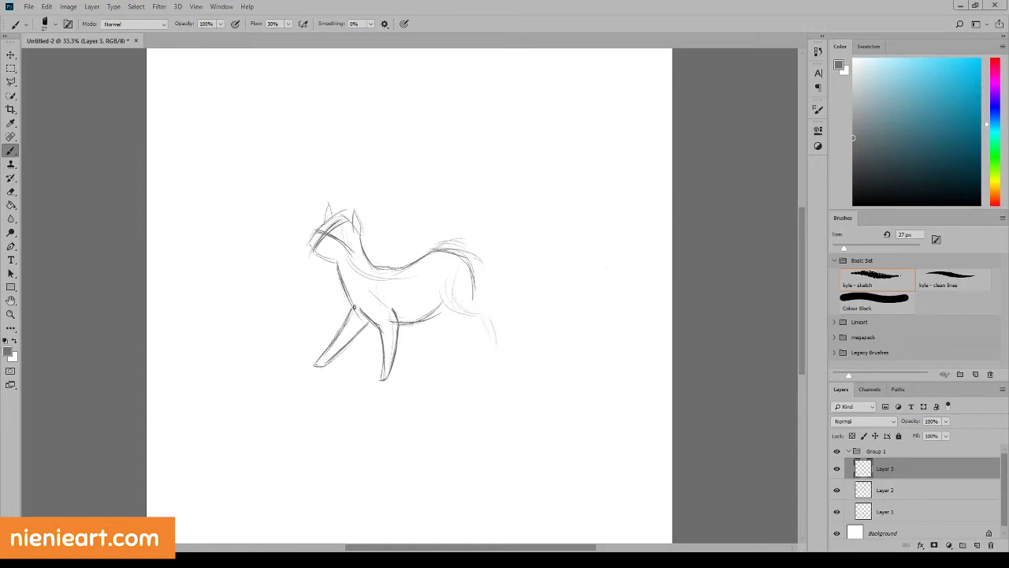
pyautogui.moveTo(441, 274)
pyautogui.mouseDown()
pyautogui.moveTo(438, 311)
pyautogui.moveTo(477, 332)
pyautogui.moveTo(484, 323)
pyautogui.moveTo(485, 351)
pyautogui.mouseUp()
pyautogui.moveTo(466, 301)
pyautogui.mouseDown()
pyautogui.moveTo(487, 311)
pyautogui.moveTo(468, 328)
pyautogui.moveTo(485, 355)
pyautogui.mouseUp()
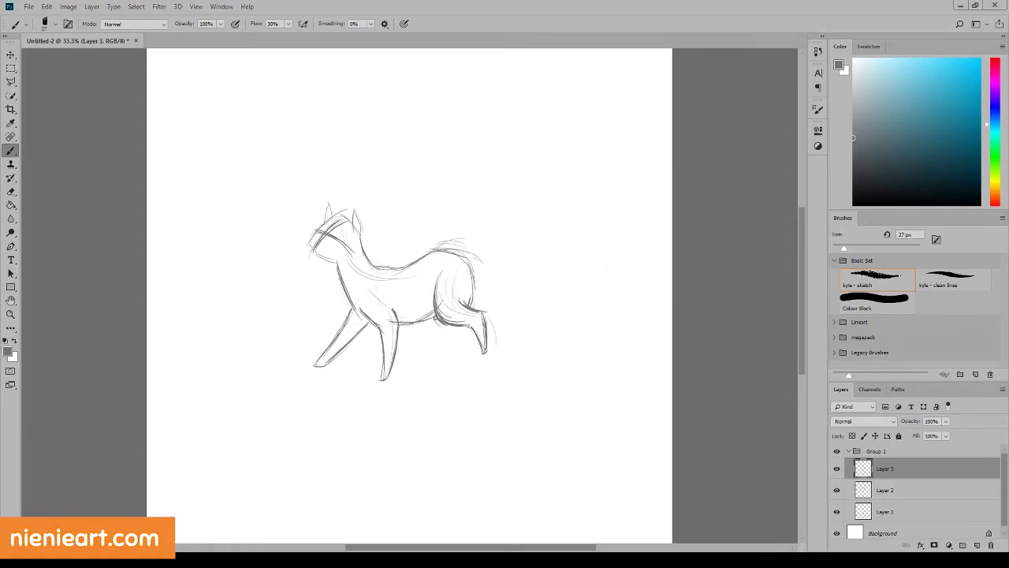
pyautogui.moveTo(434, 317); pyautogui.dragTo(479, 352)
pyautogui.moveTo(435, 307); pyautogui.dragTo(422, 327)
pyautogui.moveTo(433, 252)
pyautogui.mouseDown()
pyautogui.moveTo(474, 252)
pyautogui.moveTo(473, 292)
pyautogui.mouseUp()
pyautogui.hotkey('ctrl', 'shift', 'alt', 'n')
pyautogui.moveTo(481, 374); pyautogui.dragTo(371, 380)
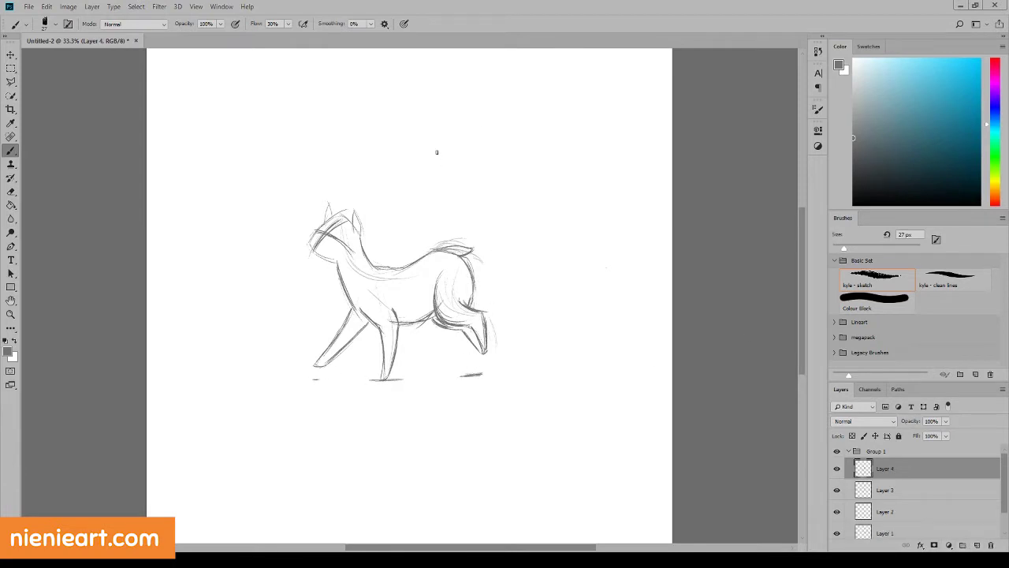
# Step: Fade the rough sketch layers and draw the muzzle outline and chin on a new layer
pyautogui.keyDown('shift'); pyautogui.click(884, 533); pyautogui.keyUp('shift')
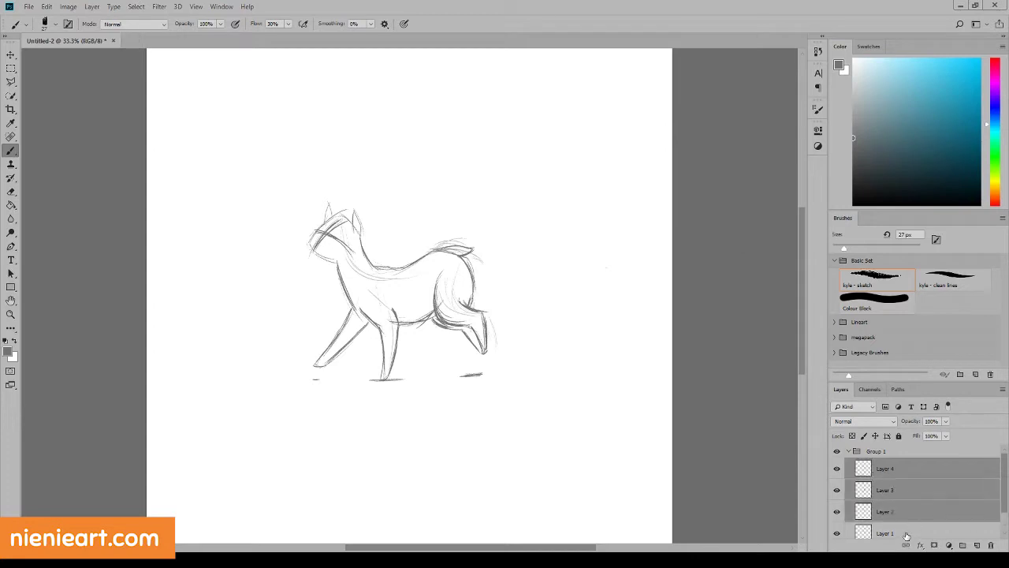
pyautogui.moveTo(963, 440); pyautogui.dragTo(921, 431)
pyautogui.hotkey('ctrl', 'shift', 'alt', 'n')
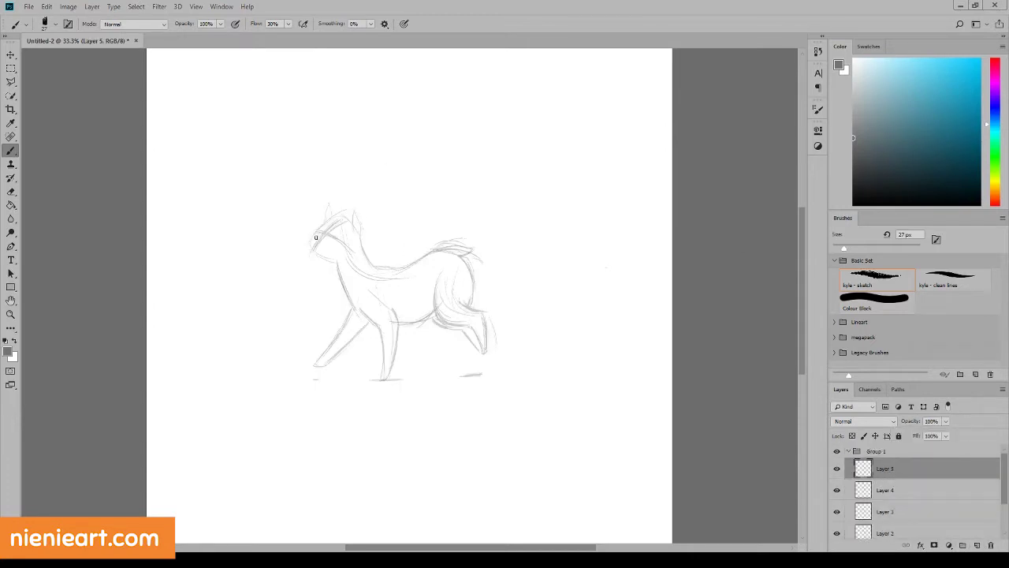
pyautogui.moveTo(313, 235)
pyautogui.mouseDown()
pyautogui.moveTo(310, 244)
pyautogui.moveTo(341, 253)
pyautogui.mouseUp()
pyautogui.hotkey('ctrl', 'z')
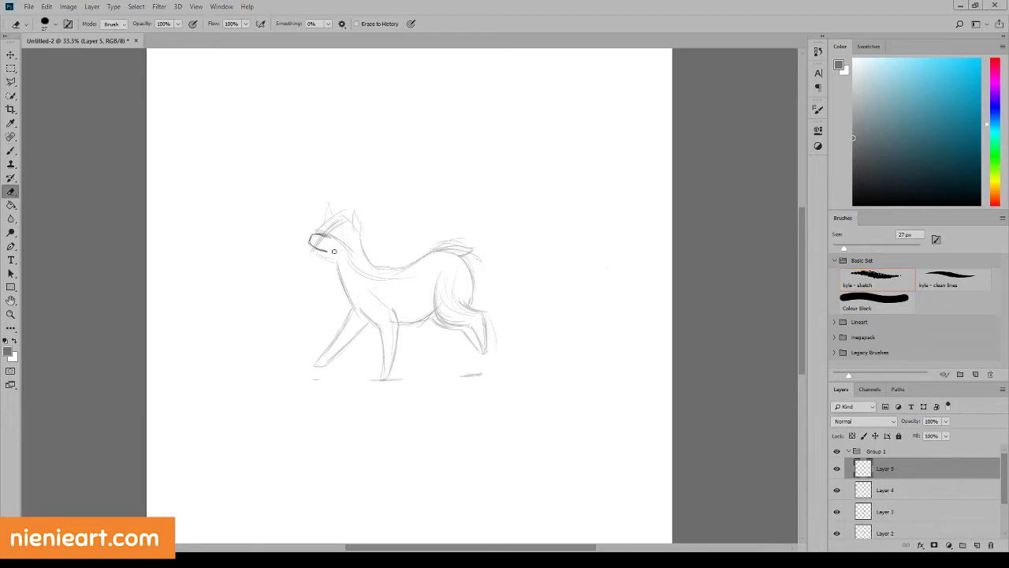
pyautogui.moveTo(335, 251); pyautogui.dragTo(312, 249)
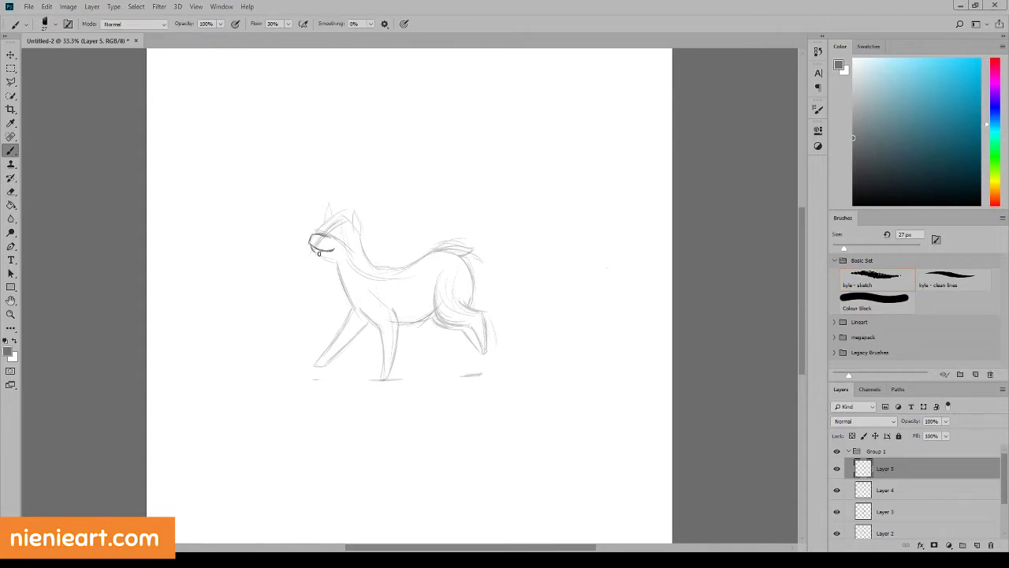
pyautogui.hotkey('ctrl', 'z')
pyautogui.moveTo(337, 248); pyautogui.dragTo(314, 248)
pyautogui.moveTo(320, 228)
pyautogui.mouseDown()
pyautogui.moveTo(344, 224)
pyautogui.moveTo(347, 241)
pyautogui.moveTo(330, 258)
pyautogui.moveTo(349, 242)
pyautogui.moveTo(342, 223)
pyautogui.moveTo(339, 252)
pyautogui.moveTo(344, 244)
pyautogui.moveTo(321, 218)
pyautogui.mouseUp()
# Step: Fade the muzzle layer and, on Layer 6 with a 19 px brush, draw the head circle and guide lines
pyautogui.moveTo(938, 435); pyautogui.dragTo(914, 433)
pyautogui.click(977, 545)
pyautogui.press(']')
pyautogui.press('[')
pyautogui.press('[')
pyautogui.moveTo(314, 249)
pyautogui.mouseDown()
pyautogui.moveTo(332, 250)
pyautogui.moveTo(319, 236)
pyautogui.moveTo(334, 250)
pyautogui.mouseUp()
pyautogui.moveTo(318, 234); pyautogui.dragTo(327, 243)
pyautogui.moveTo(338, 219); pyautogui.dragTo(325, 224)
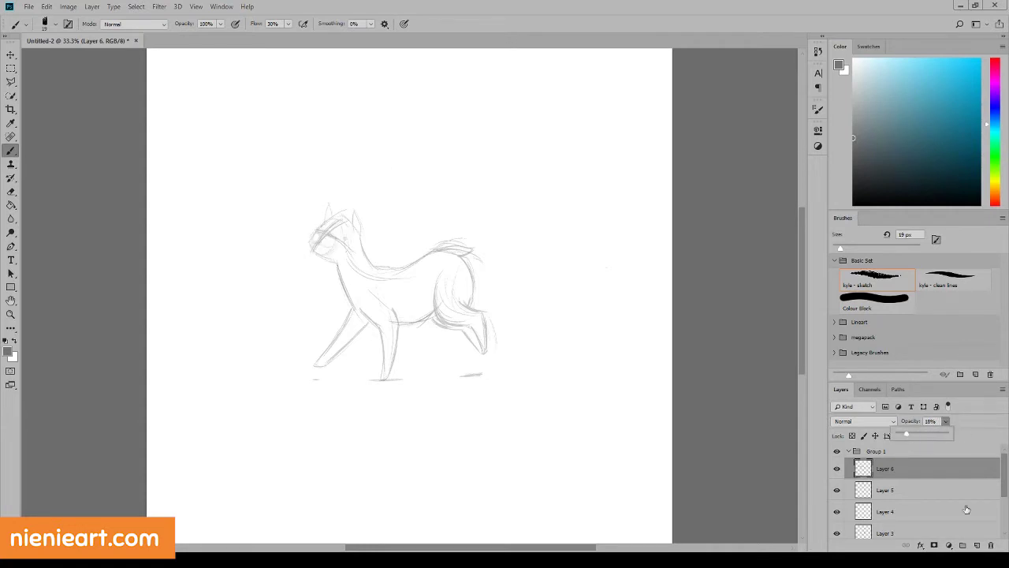
# Step: On new Layer 7, sketch the right side of the face, the eye and the chin
pyautogui.click(976, 545)
pyautogui.moveTo(346, 238)
pyautogui.mouseDown()
pyautogui.moveTo(348, 227)
pyautogui.moveTo(341, 283)
pyautogui.mouseUp()
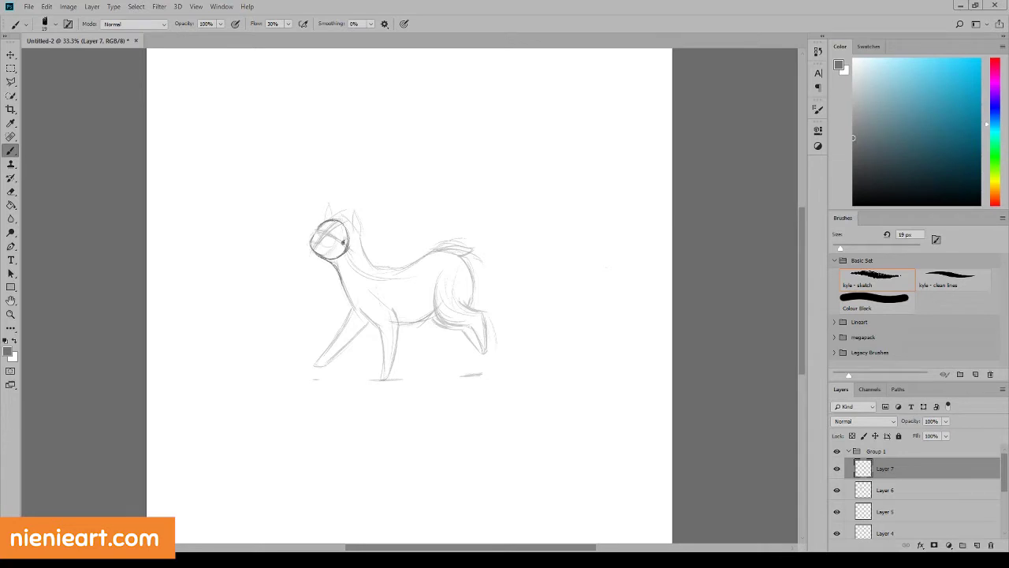
pyautogui.moveTo(319, 238); pyautogui.dragTo(326, 248)
pyautogui.moveTo(312, 247); pyautogui.dragTo(323, 254)
# Step: Add fluffy fur along the back of the neck and draw the neck and chest lines
pyautogui.moveTo(361, 247)
pyautogui.mouseDown()
pyautogui.moveTo(375, 264)
pyautogui.moveTo(402, 270)
pyautogui.moveTo(449, 247)
pyautogui.moveTo(473, 276)
pyautogui.moveTo(471, 308)
pyautogui.mouseUp()
pyautogui.moveTo(357, 237)
pyautogui.mouseDown()
pyautogui.moveTo(365, 248)
pyautogui.moveTo(342, 211)
pyautogui.moveTo(363, 232)
pyautogui.moveTo(320, 222)
pyautogui.mouseUp()
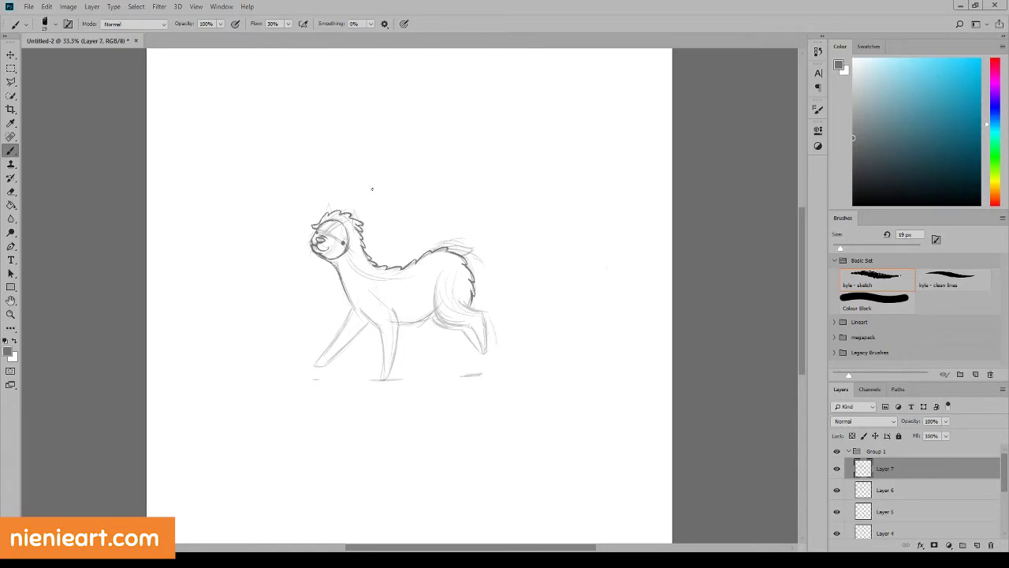
pyautogui.moveTo(332, 265)
pyautogui.mouseDown()
pyautogui.moveTo(347, 304)
pyautogui.moveTo(370, 326)
pyautogui.moveTo(437, 319)
pyautogui.moveTo(471, 326)
pyautogui.moveTo(483, 347)
pyautogui.moveTo(486, 314)
pyautogui.moveTo(461, 300)
pyautogui.moveTo(465, 311)
pyautogui.moveTo(450, 329)
pyautogui.moveTo(478, 350)
pyautogui.mouseUp()
pyautogui.hotkey('ctrl', 'shift', 'alt', 'n')
# Step: Darken the chest line and outline both the front leg and the far leg to the feet
pyautogui.moveTo(360, 307)
pyautogui.mouseDown()
pyautogui.moveTo(381, 328)
pyautogui.moveTo(393, 368)
pyautogui.mouseUp()
pyautogui.moveTo(382, 327)
pyautogui.mouseDown()
pyautogui.moveTo(379, 375)
pyautogui.moveTo(388, 378)
pyautogui.moveTo(382, 362)
pyautogui.mouseUp()
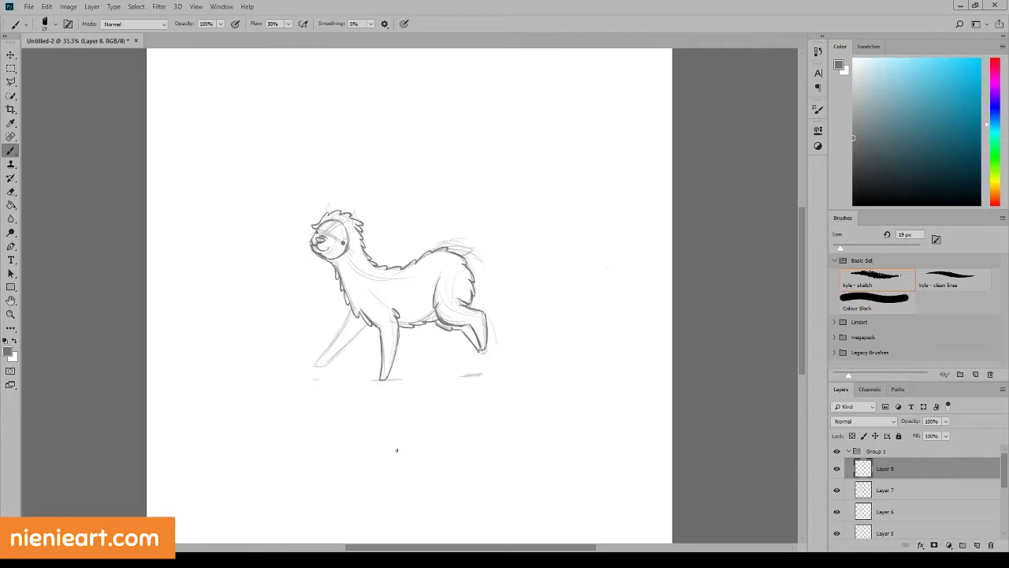
pyautogui.moveTo(356, 308)
pyautogui.mouseDown()
pyautogui.moveTo(314, 365)
pyautogui.moveTo(325, 363)
pyautogui.mouseUp()
pyautogui.moveTo(360, 333)
pyautogui.mouseDown()
pyautogui.moveTo(323, 365)
pyautogui.moveTo(358, 335)
pyautogui.moveTo(338, 355)
pyautogui.mouseUp()
# Step: Darken the snout and right cheek and add fur strokes across the top of the head
pyautogui.moveTo(316, 227)
pyautogui.mouseDown()
pyautogui.moveTo(310, 240)
pyautogui.moveTo(329, 270)
pyautogui.mouseUp()
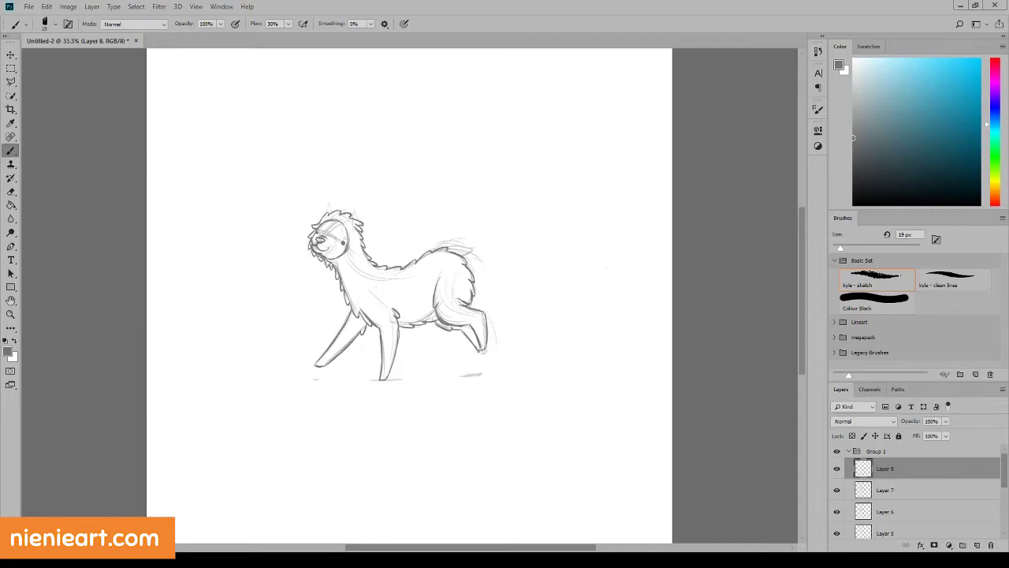
pyautogui.moveTo(347, 226)
pyautogui.mouseDown()
pyautogui.moveTo(348, 255)
pyautogui.moveTo(338, 262)
pyautogui.mouseUp()
pyautogui.moveTo(348, 220); pyautogui.dragTo(344, 227)
pyautogui.moveTo(329, 219)
pyautogui.mouseDown()
pyautogui.moveTo(322, 225)
pyautogui.moveTo(338, 222)
pyautogui.mouseUp()
pyautogui.moveTo(336, 217)
pyautogui.mouseDown()
pyautogui.moveTo(346, 219)
pyautogui.moveTo(335, 235)
pyautogui.moveTo(323, 206)
pyautogui.moveTo(326, 221)
pyautogui.moveTo(354, 214)
pyautogui.moveTo(356, 239)
pyautogui.mouseUp()
# Step: On new Layer 9, sketch a fluffy tail and shadow strokes under the feet
pyautogui.click(977, 545)
pyautogui.moveTo(449, 250); pyautogui.dragTo(481, 252)
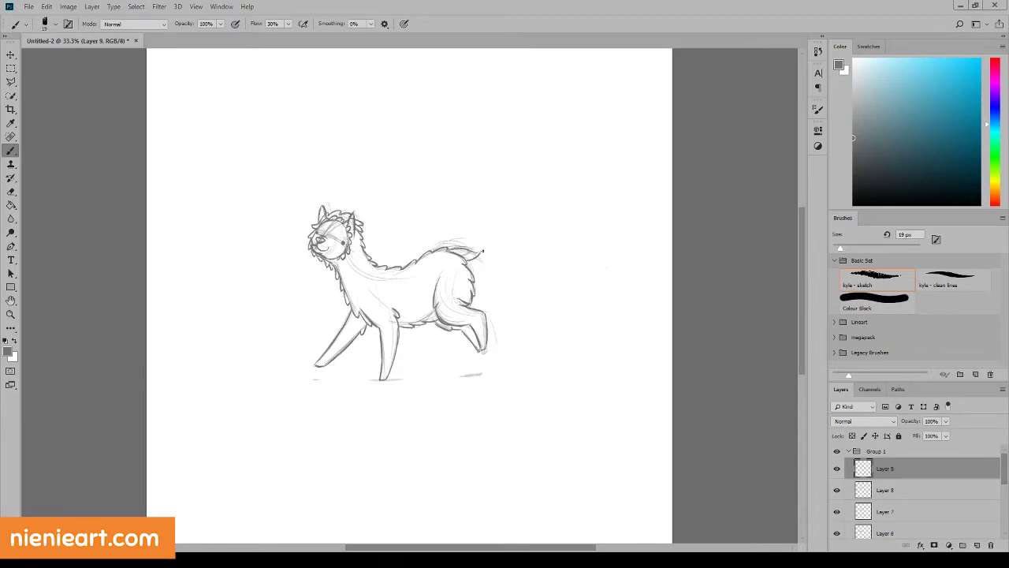
pyautogui.moveTo(464, 377); pyautogui.dragTo(482, 375)
pyautogui.moveTo(369, 382); pyautogui.dragTo(406, 380)
# Step: Scale Group 1's walking alpaca sketch down and move it to the top-left corner
pyautogui.click(876, 451)
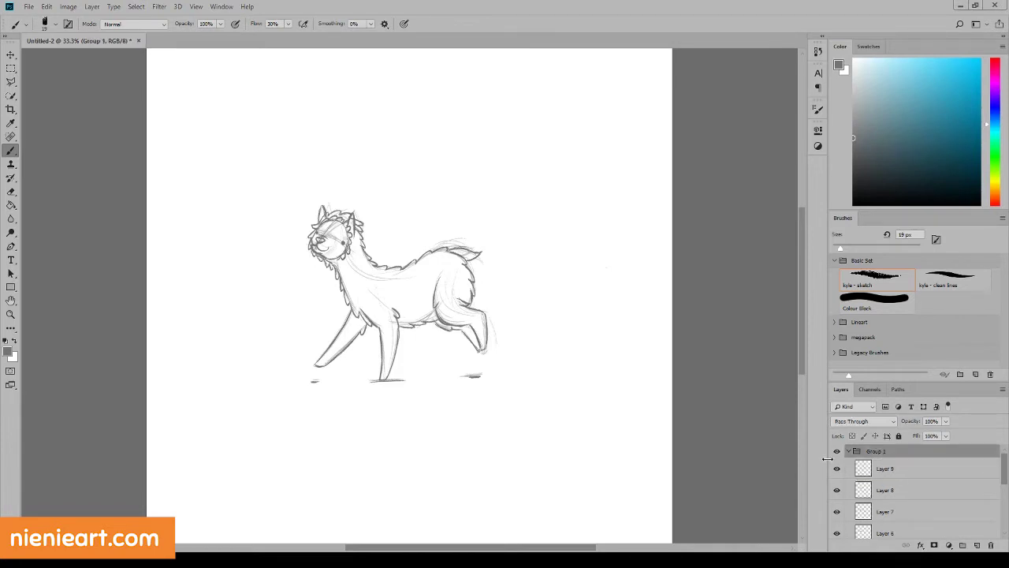
pyautogui.press('v')
pyautogui.moveTo(609, 385); pyautogui.dragTo(474, 313)
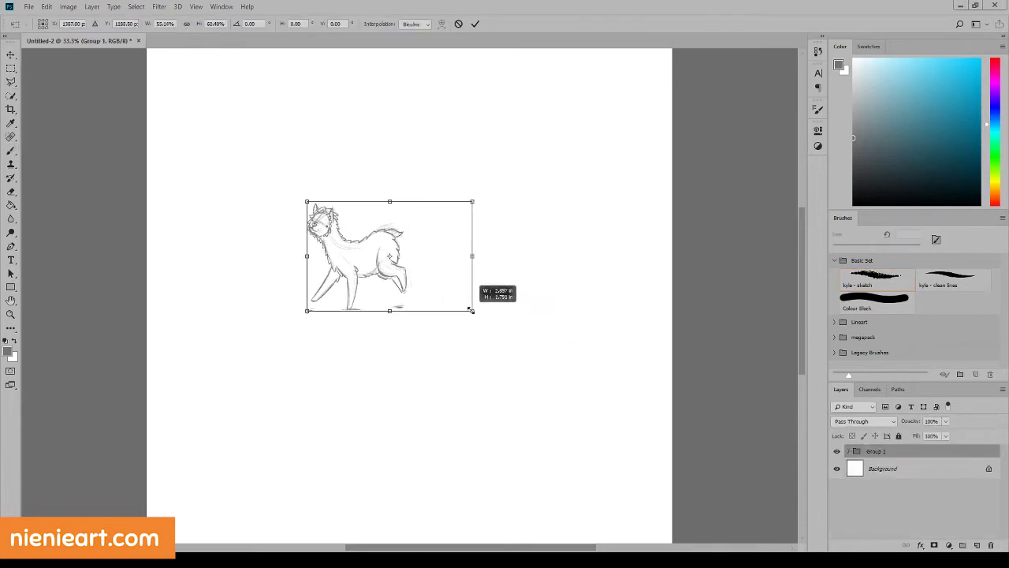
pyautogui.moveTo(394, 260); pyautogui.dragTo(258, 130)
pyautogui.click(476, 23)
# Step: Create Group 2 with Layer 10 and draw a new head circle with a closing guide line
pyautogui.click(979, 545)
pyautogui.hotkey('ctrl', 'g')
pyautogui.press('b')
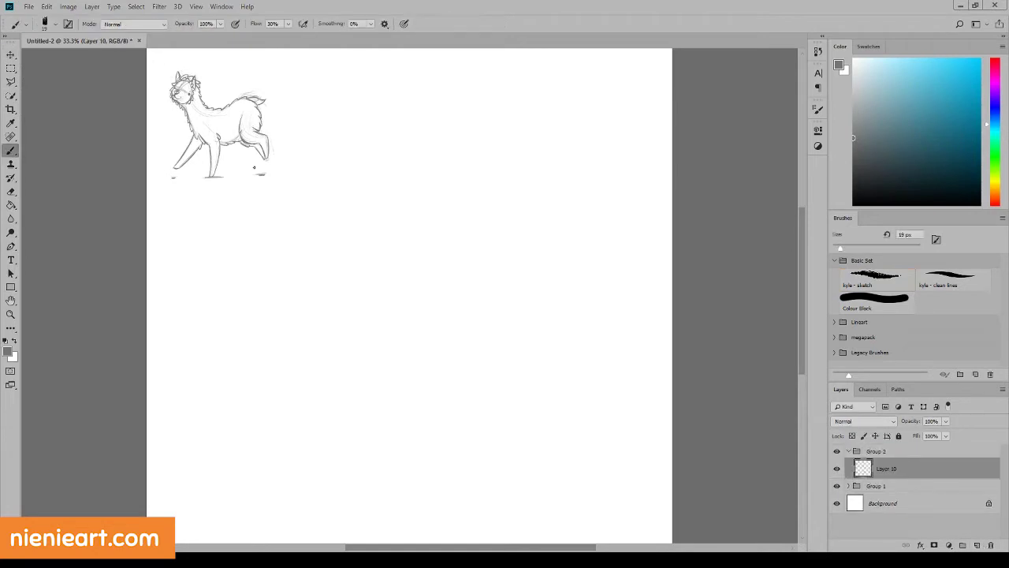
pyautogui.moveTo(381, 251)
pyautogui.mouseDown()
pyautogui.moveTo(410, 241)
pyautogui.moveTo(422, 269)
pyautogui.moveTo(372, 262)
pyautogui.moveTo(374, 279)
pyautogui.moveTo(399, 244)
pyautogui.mouseUp()
pyautogui.moveTo(372, 280)
pyautogui.mouseDown()
pyautogui.moveTo(407, 289)
pyautogui.moveTo(422, 274)
pyautogui.moveTo(422, 234)
pyautogui.moveTo(424, 273)
pyautogui.mouseUp()
# Step: Sketch two ears, the head's sides and bottom contour, and the right neck line
pyautogui.moveTo(390, 240)
pyautogui.mouseDown()
pyautogui.moveTo(392, 230)
pyautogui.moveTo(412, 240)
pyautogui.mouseUp()
pyautogui.moveTo(383, 250)
pyautogui.mouseDown()
pyautogui.moveTo(372, 262)
pyautogui.moveTo(388, 285)
pyautogui.mouseUp()
pyautogui.moveTo(379, 286); pyautogui.dragTo(414, 280)
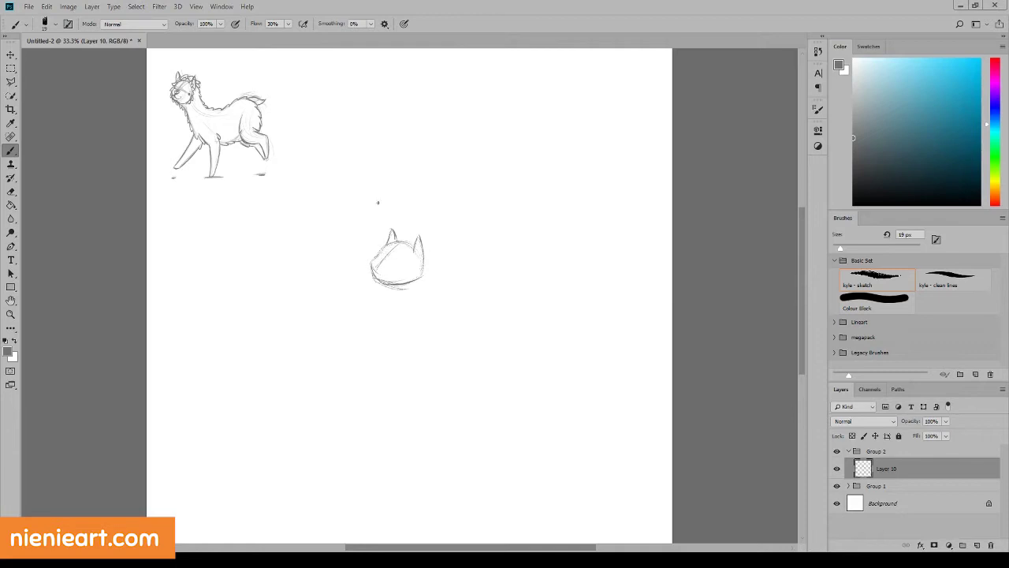
pyautogui.moveTo(383, 246)
pyautogui.mouseDown()
pyautogui.moveTo(412, 265)
pyautogui.moveTo(406, 284)
pyautogui.moveTo(413, 238)
pyautogui.moveTo(423, 283)
pyautogui.moveTo(370, 278)
pyautogui.moveTo(381, 284)
pyautogui.moveTo(384, 267)
pyautogui.moveTo(396, 274)
pyautogui.moveTo(377, 280)
pyautogui.moveTo(402, 286)
pyautogui.mouseUp()
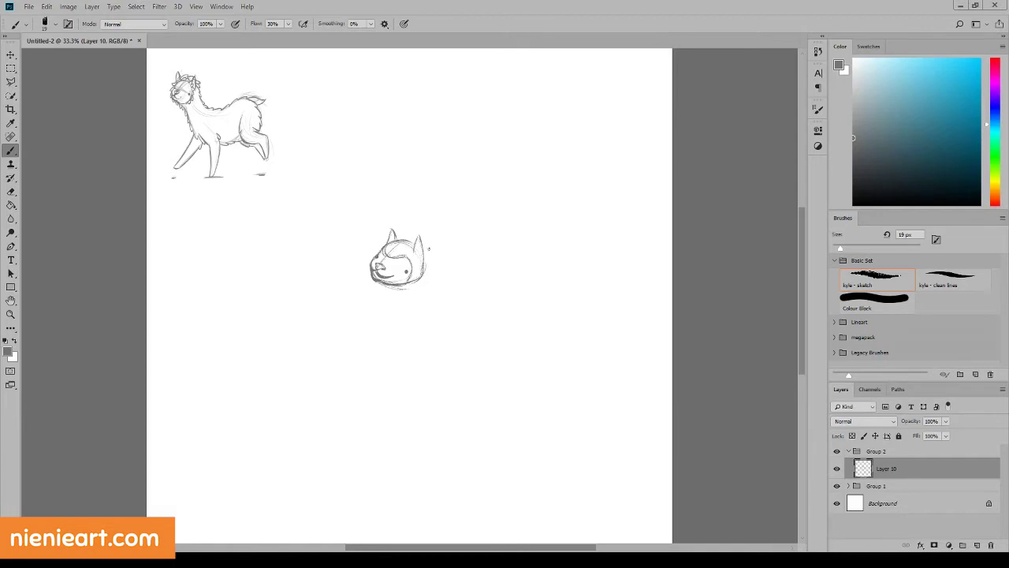
pyautogui.hotkey('ctrl', '=')
pyautogui.moveTo(432, 207)
pyautogui.mouseDown()
pyautogui.moveTo(426, 256)
pyautogui.moveTo(376, 265)
pyautogui.moveTo(367, 303)
pyautogui.mouseUp()
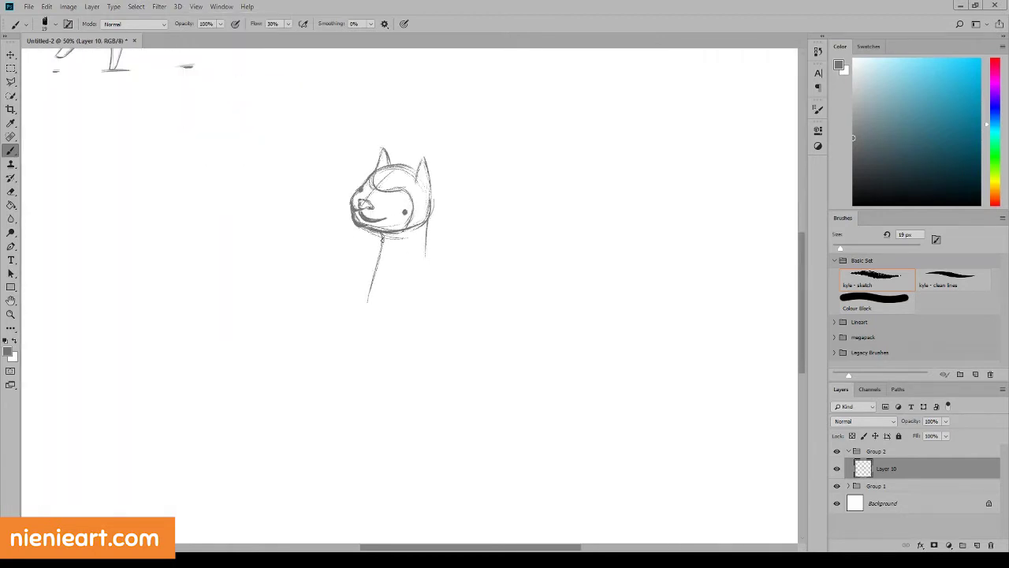
# Step: Draw both neck lines, an inner-ear mark and a curly hair tuft on top of the head
pyautogui.moveTo(375, 254); pyautogui.dragTo(368, 302)
pyautogui.moveTo(430, 213); pyautogui.dragTo(430, 279)
pyautogui.moveTo(376, 178)
pyautogui.mouseDown()
pyautogui.moveTo(411, 193)
pyautogui.moveTo(402, 232)
pyautogui.mouseUp()
pyautogui.moveTo(373, 173)
pyautogui.mouseDown()
pyautogui.moveTo(399, 156)
pyautogui.moveTo(418, 170)
pyautogui.moveTo(438, 214)
pyautogui.moveTo(431, 258)
pyautogui.mouseUp()
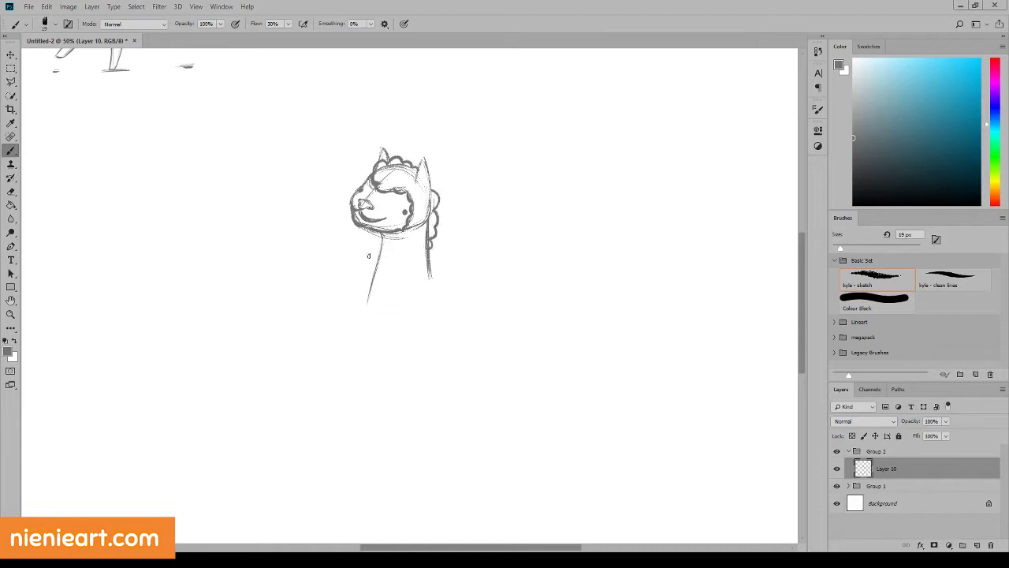
pyautogui.moveTo(374, 168); pyautogui.dragTo(360, 184)
# Step: Fade the rough head, shrink the brush to 12 px, and on Layer 11 draw the snout and two pointed ears
pyautogui.moveTo(945, 420); pyautogui.dragTo(911, 436)
pyautogui.moveTo(840, 247); pyautogui.dragTo(837, 247)
pyautogui.click(976, 545)
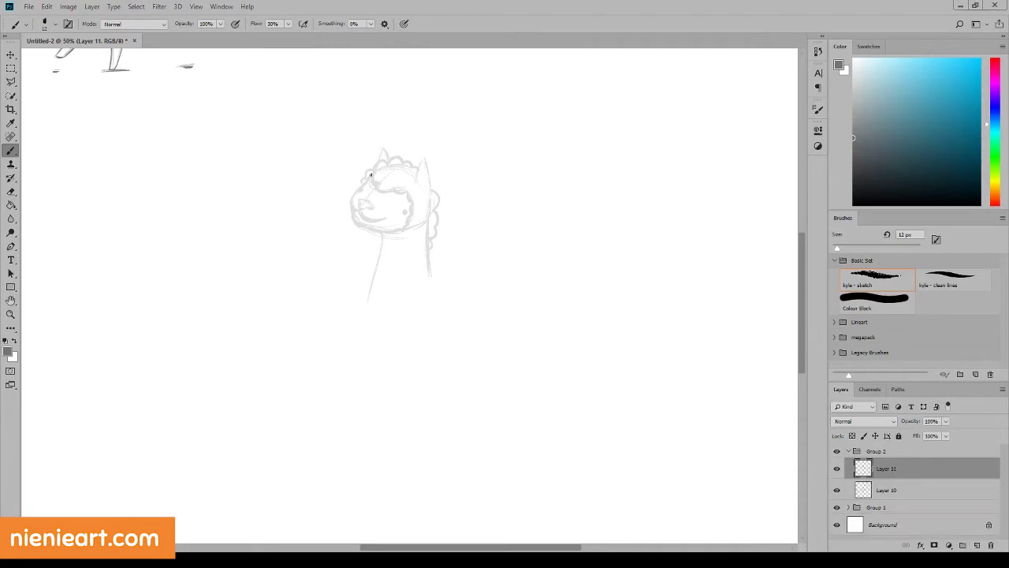
pyautogui.moveTo(370, 174)
pyautogui.mouseDown()
pyautogui.moveTo(352, 207)
pyautogui.moveTo(355, 194)
pyautogui.moveTo(377, 214)
pyautogui.moveTo(369, 206)
pyautogui.moveTo(354, 221)
pyautogui.moveTo(390, 230)
pyautogui.moveTo(399, 212)
pyautogui.moveTo(381, 180)
pyautogui.moveTo(388, 193)
pyautogui.moveTo(410, 194)
pyautogui.moveTo(405, 224)
pyautogui.moveTo(386, 233)
pyautogui.moveTo(366, 175)
pyautogui.moveTo(424, 156)
pyautogui.mouseUp()
pyautogui.moveTo(424, 156); pyautogui.dragTo(428, 190)
pyautogui.moveTo(377, 164)
pyautogui.mouseDown()
pyautogui.moveTo(382, 147)
pyautogui.moveTo(389, 161)
pyautogui.mouseUp()
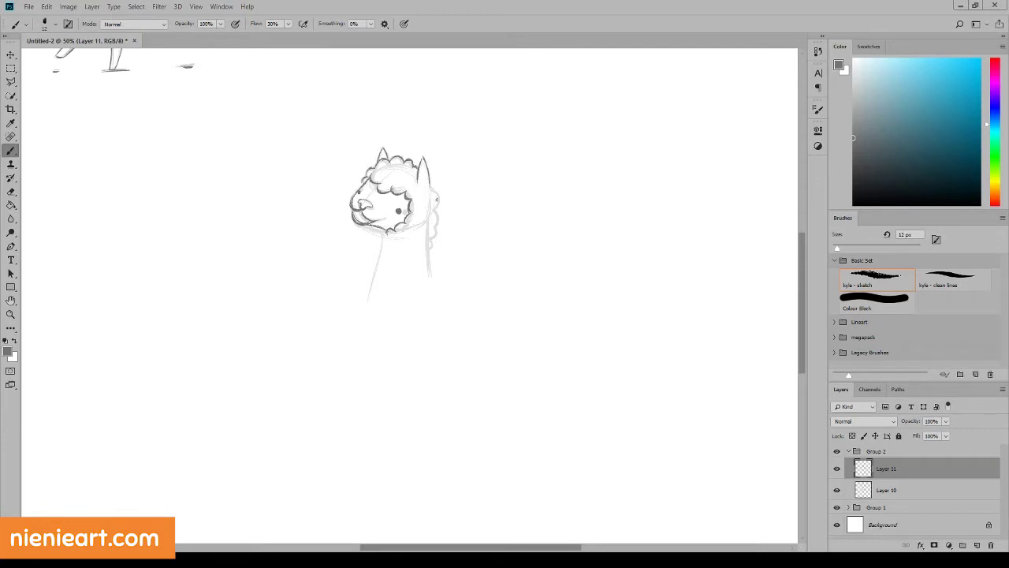
# Step: Add curly fluff down both sides of the neck and under the chin, plus the mouth line
pyautogui.moveTo(435, 187); pyautogui.dragTo(431, 250)
pyautogui.moveTo(383, 229); pyautogui.dragTo(368, 280)
pyautogui.moveTo(435, 247); pyautogui.dragTo(434, 276)
pyautogui.moveTo(356, 213); pyautogui.dragTo(366, 216)
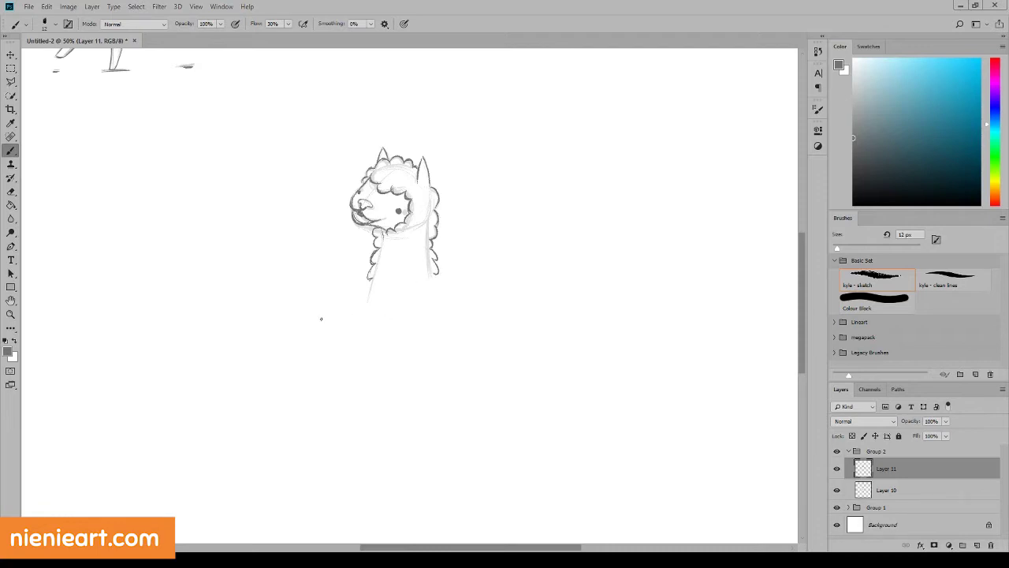
pyautogui.scroll(3, 321, 319)
pyautogui.keyDown('ctrl'); pyautogui.click(378, 329); pyautogui.keyUp('ctrl')
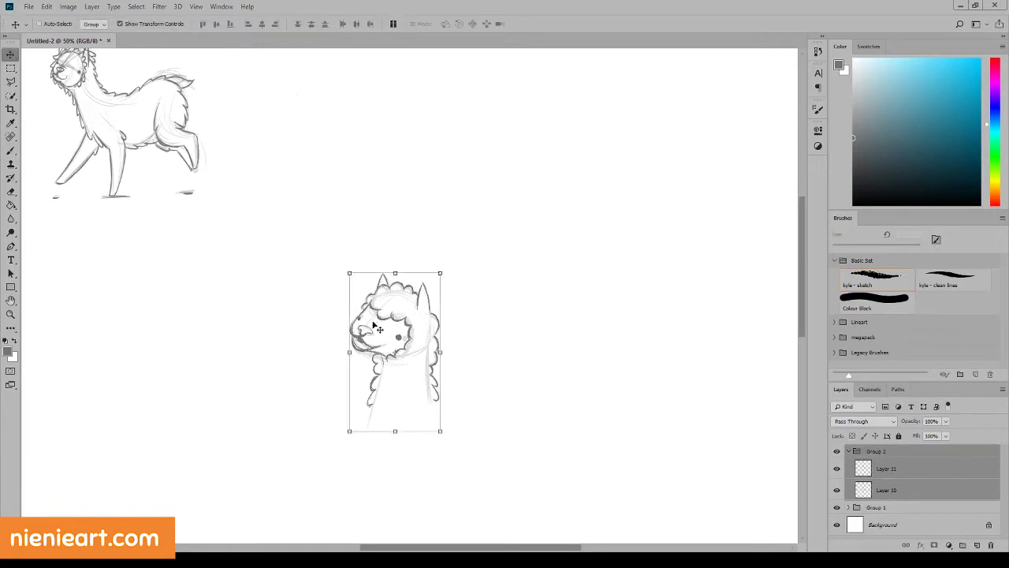
# Step: Move the second alpaca head sketch up to the top-left and commit the move
pyautogui.moveTo(379, 330); pyautogui.dragTo(254, 147)
pyautogui.hotkey('ctrl', 't')
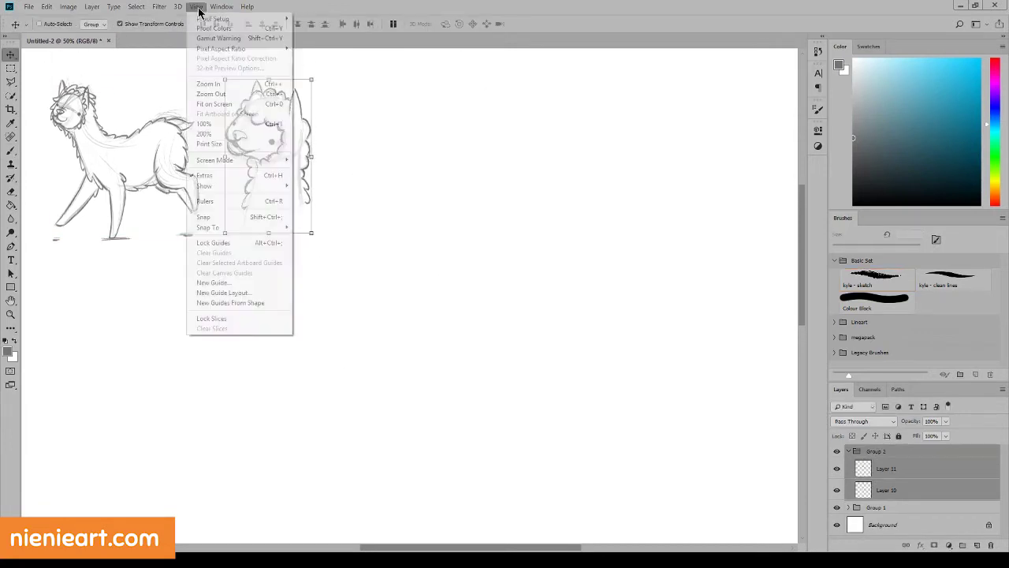
pyautogui.click(962, 545)
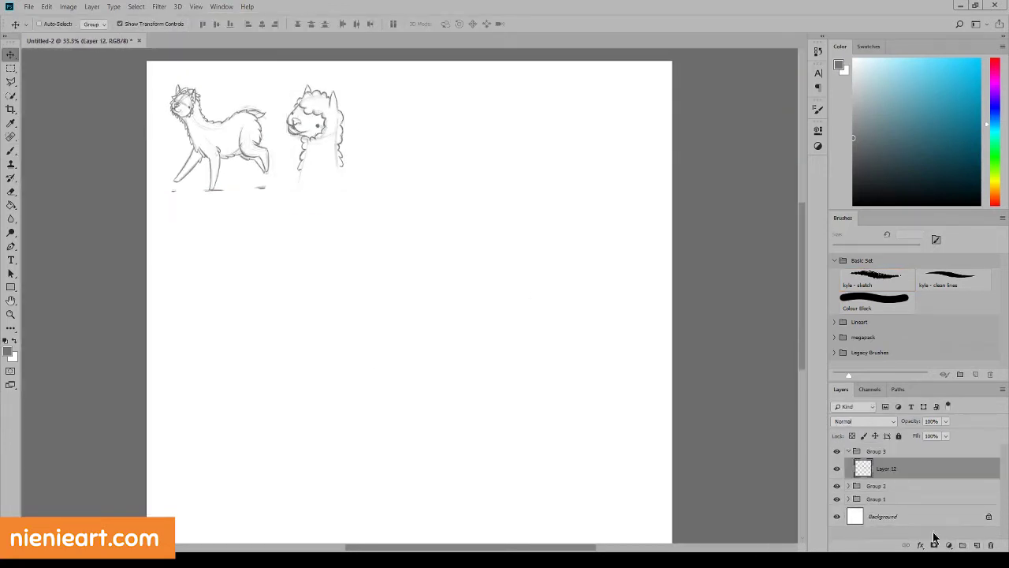
pyautogui.press('b')
# Step: Sketch the sitting alpaca's oval head with crossing guide lines and its long neck
pyautogui.moveTo(377, 295)
pyautogui.mouseDown()
pyautogui.moveTo(369, 325)
pyautogui.moveTo(397, 300)
pyautogui.mouseUp()
pyautogui.moveTo(363, 313); pyautogui.dragTo(406, 328)
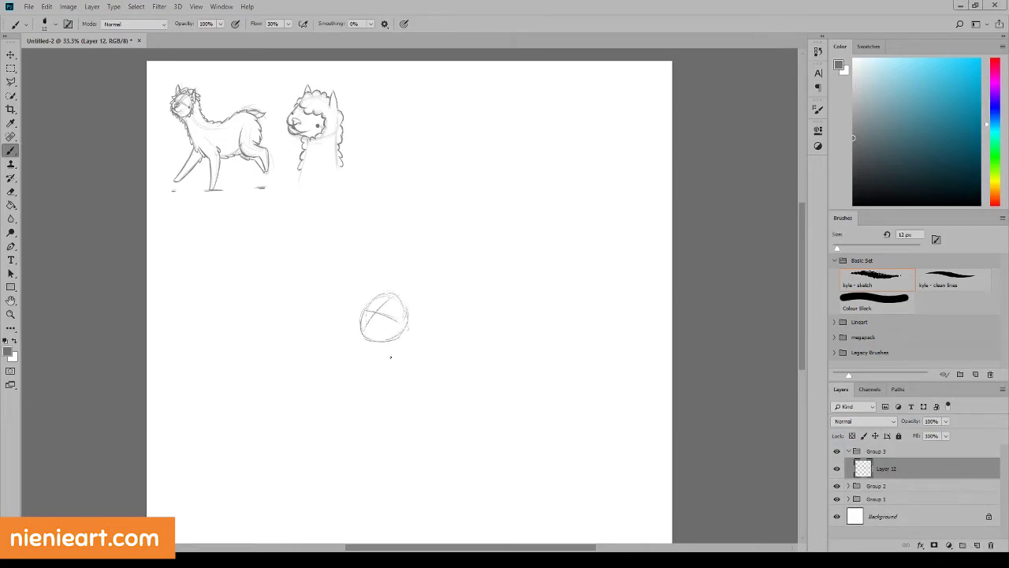
pyautogui.scroll(-2, 398, 352)
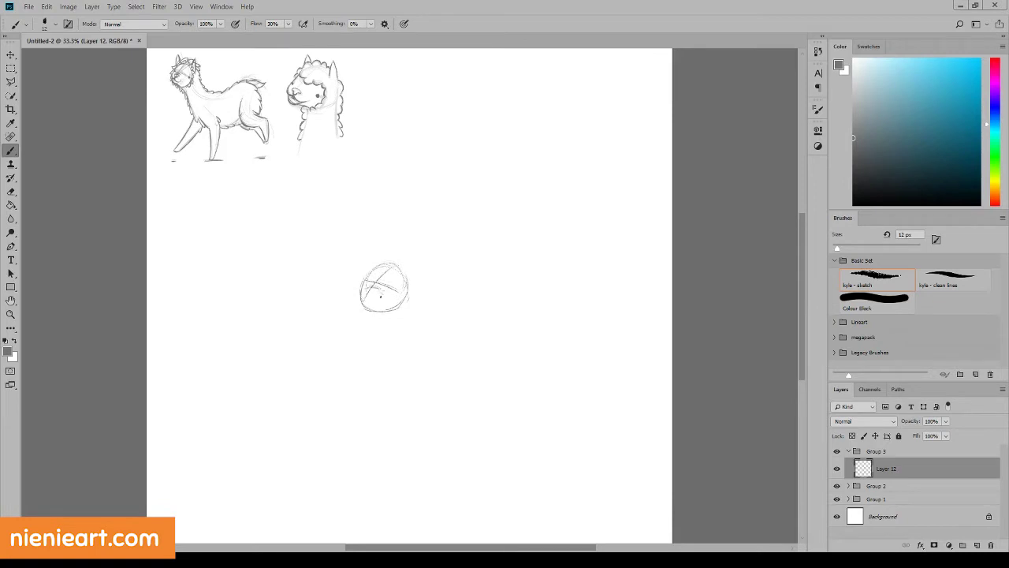
pyautogui.moveTo(374, 293); pyautogui.dragTo(368, 302)
pyautogui.moveTo(363, 372); pyautogui.dragTo(398, 380)
pyautogui.moveTo(402, 319); pyautogui.dragTo(396, 334)
pyautogui.moveTo(407, 298)
pyautogui.mouseDown()
pyautogui.moveTo(398, 344)
pyautogui.moveTo(407, 328)
pyautogui.moveTo(408, 344)
pyautogui.mouseUp()
pyautogui.moveTo(380, 312)
pyautogui.mouseDown()
pyautogui.moveTo(370, 344)
pyautogui.moveTo(410, 382)
pyautogui.mouseUp()
pyautogui.moveTo(409, 342); pyautogui.dragTo(408, 385)
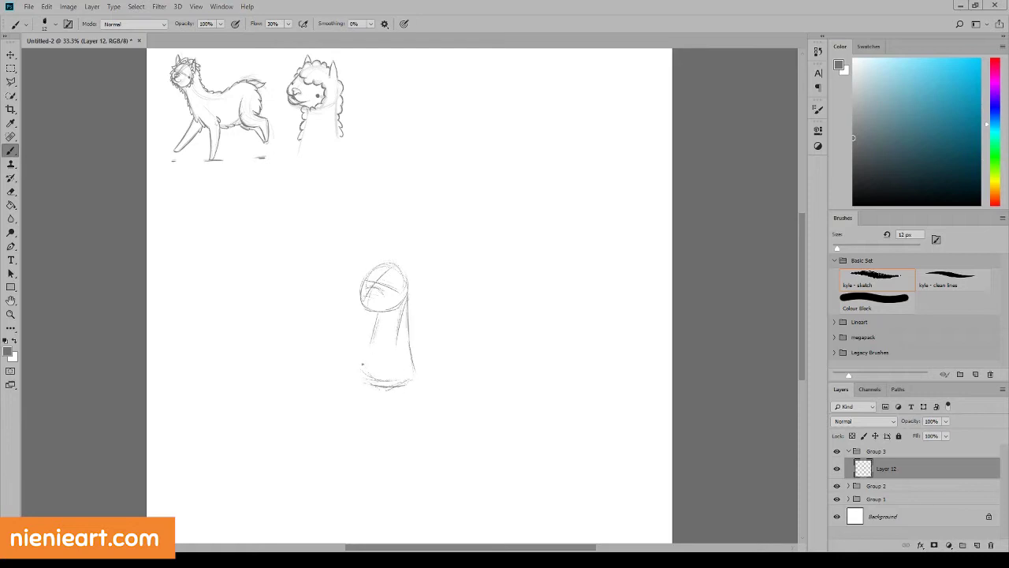
pyautogui.moveTo(345, 343)
pyautogui.mouseDown()
pyautogui.moveTo(361, 330)
pyautogui.moveTo(293, 377)
pyautogui.moveTo(336, 349)
pyautogui.mouseUp()
# Step: Sketch the body's back, base line and right side, and refine the head and neck edges
pyautogui.moveTo(329, 355)
pyautogui.mouseDown()
pyautogui.moveTo(354, 338)
pyautogui.moveTo(388, 384)
pyautogui.moveTo(410, 379)
pyautogui.moveTo(410, 388)
pyautogui.mouseUp()
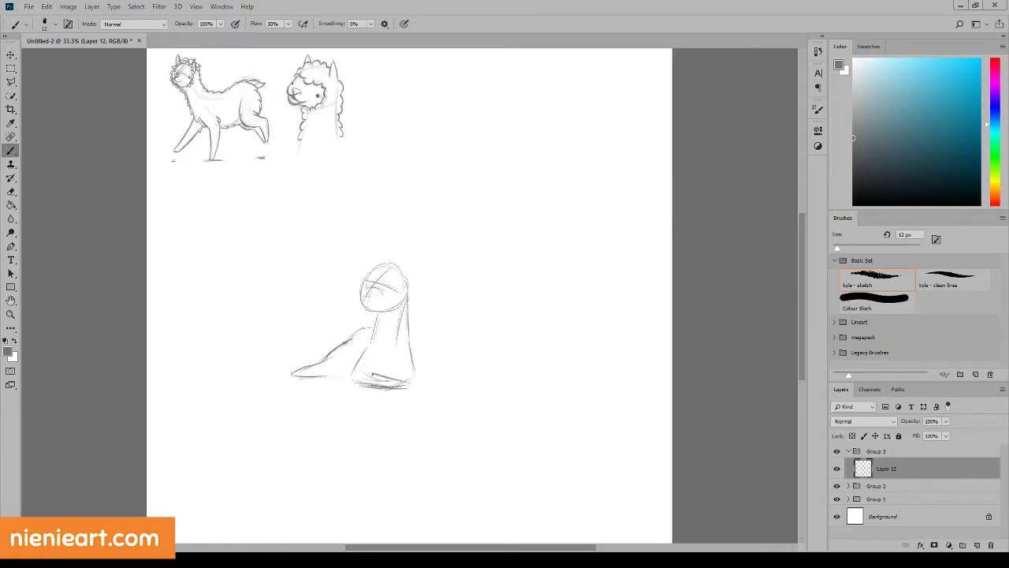
pyautogui.moveTo(374, 355)
pyautogui.mouseDown()
pyautogui.moveTo(352, 380)
pyautogui.moveTo(400, 389)
pyautogui.moveTo(416, 382)
pyautogui.moveTo(398, 377)
pyautogui.moveTo(418, 381)
pyautogui.mouseUp()
pyautogui.moveTo(410, 343); pyautogui.dragTo(421, 375)
pyautogui.moveTo(406, 313)
pyautogui.mouseDown()
pyautogui.moveTo(411, 344)
pyautogui.moveTo(396, 377)
pyautogui.mouseUp()
pyautogui.moveTo(359, 290)
pyautogui.mouseDown()
pyautogui.moveTo(363, 310)
pyautogui.moveTo(380, 306)
pyautogui.moveTo(365, 312)
pyautogui.moveTo(359, 292)
pyautogui.moveTo(395, 265)
pyautogui.moveTo(408, 299)
pyautogui.mouseUp()
pyautogui.moveTo(377, 315)
pyautogui.mouseDown()
pyautogui.moveTo(364, 353)
pyautogui.moveTo(372, 326)
pyautogui.mouseUp()
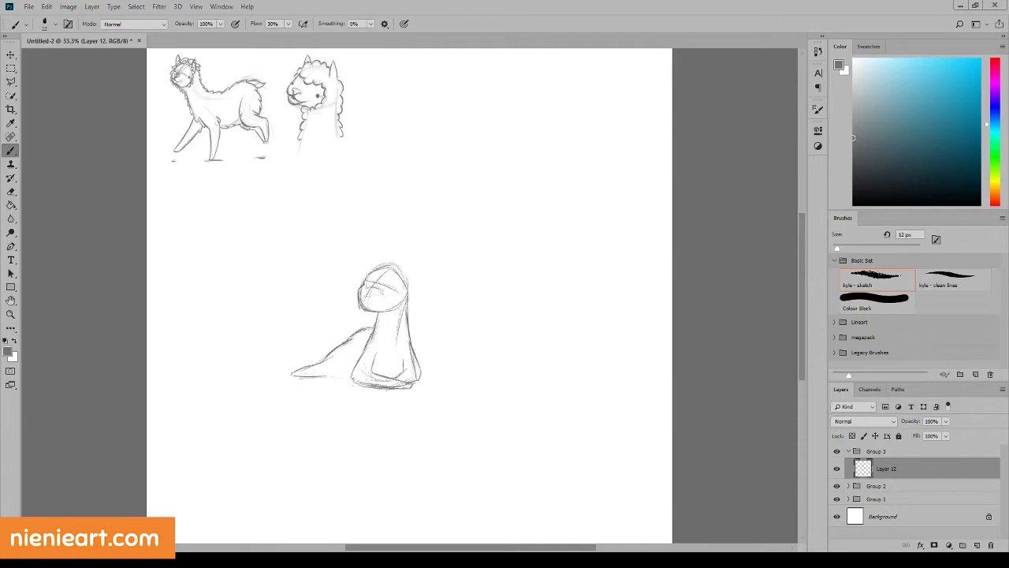
pyautogui.moveTo(334, 377)
pyautogui.mouseDown()
pyautogui.moveTo(352, 374)
pyautogui.moveTo(328, 361)
pyautogui.moveTo(356, 332)
pyautogui.moveTo(345, 339)
pyautogui.mouseUp()
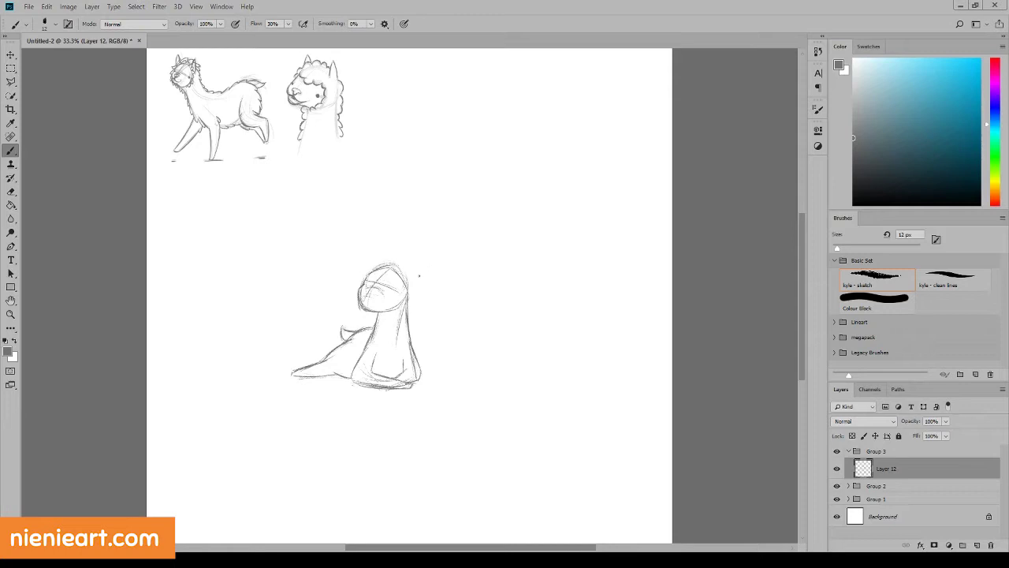
pyautogui.click(976, 545)
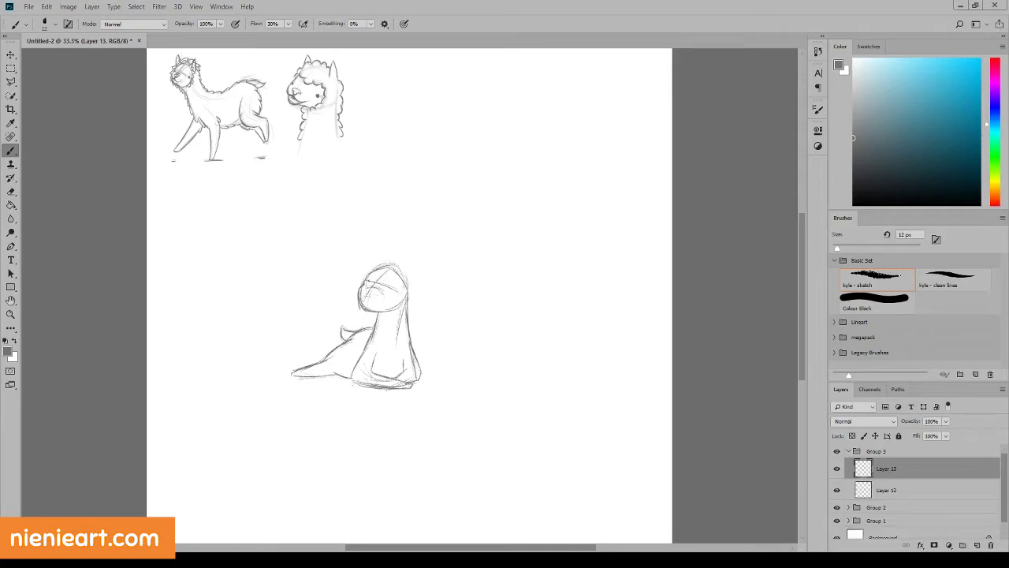
# Step: Sketch the eyes, face details and pointed ears at the top of the head
pyautogui.moveTo(367, 276)
pyautogui.mouseDown()
pyautogui.moveTo(397, 292)
pyautogui.moveTo(374, 317)
pyautogui.mouseUp()
pyautogui.moveTo(376, 268)
pyautogui.mouseDown()
pyautogui.moveTo(359, 288)
pyautogui.moveTo(383, 259)
pyautogui.moveTo(412, 282)
pyautogui.moveTo(415, 302)
pyautogui.mouseUp()
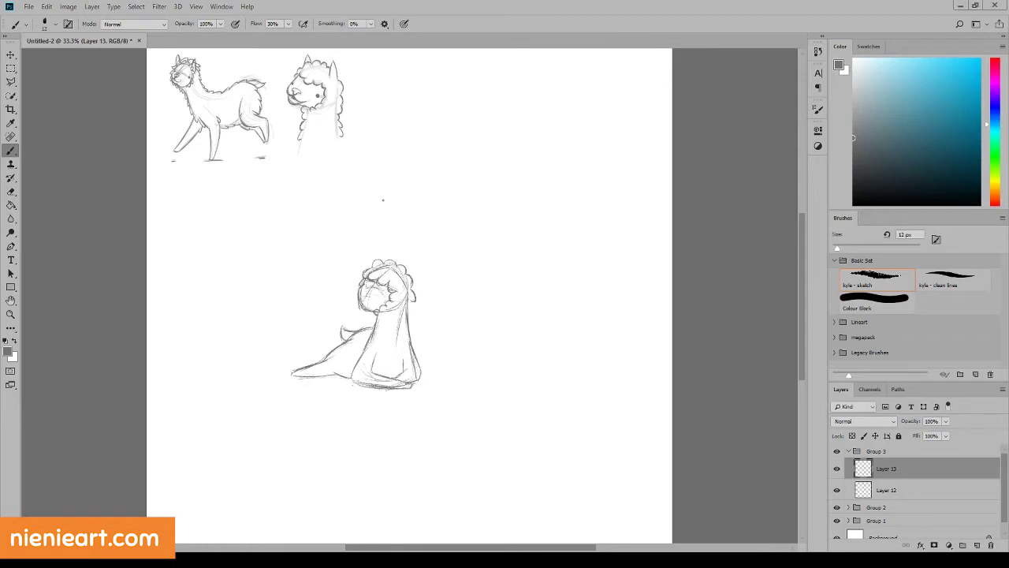
pyautogui.hotkey('ctrl', 'shift', 'alt', 'n')
pyautogui.moveTo(396, 254)
pyautogui.mouseDown()
pyautogui.moveTo(399, 283)
pyautogui.moveTo(408, 277)
pyautogui.mouseUp()
pyautogui.moveTo(405, 271)
pyautogui.mouseDown()
pyautogui.moveTo(406, 284)
pyautogui.moveTo(371, 270)
pyautogui.moveTo(368, 254)
pyautogui.mouseUp()
# Step: On a new layer, sketch the muzzle, mouth and a dandelion held in it
pyautogui.hotkey('ctrl', 'shift', 'alt', 'n')
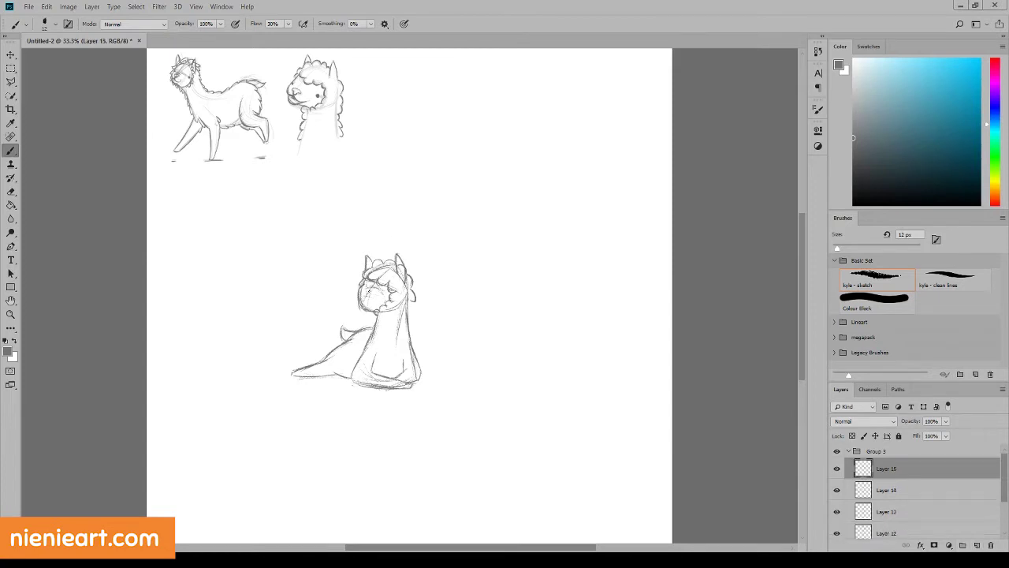
pyautogui.moveTo(359, 296)
pyautogui.mouseDown()
pyautogui.moveTo(377, 302)
pyautogui.moveTo(342, 310)
pyautogui.moveTo(344, 321)
pyautogui.mouseUp()
pyautogui.moveTo(348, 314); pyautogui.dragTo(352, 306)
pyautogui.click(977, 545)
pyautogui.click(977, 545)
# Step: Draw curly fluff on the head and neck, plus strokes along the chest and lower body
pyautogui.hotkey('ctrl', 'shift', 'alt', 'n')
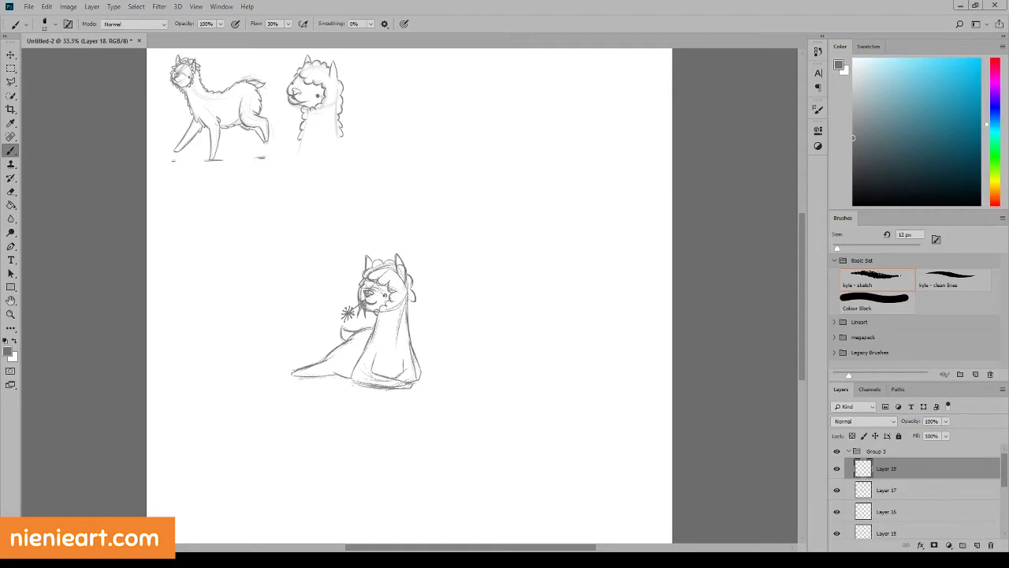
pyautogui.moveTo(412, 302)
pyautogui.mouseDown()
pyautogui.moveTo(413, 342)
pyautogui.moveTo(373, 328)
pyautogui.moveTo(354, 363)
pyautogui.mouseUp()
pyautogui.hotkey('ctrl', 'z')
pyautogui.hotkey('ctrl', 'z')
pyautogui.moveTo(376, 343)
pyautogui.mouseDown()
pyautogui.moveTo(373, 361)
pyautogui.moveTo(404, 361)
pyautogui.moveTo(357, 359)
pyautogui.moveTo(355, 368)
pyautogui.mouseUp()
pyautogui.moveTo(420, 353); pyautogui.dragTo(354, 368)
pyautogui.moveTo(423, 360)
pyautogui.mouseDown()
pyautogui.moveTo(373, 368)
pyautogui.moveTo(401, 369)
pyautogui.mouseUp()
pyautogui.moveTo(406, 361); pyautogui.dragTo(401, 371)
pyautogui.moveTo(373, 325); pyautogui.dragTo(326, 355)
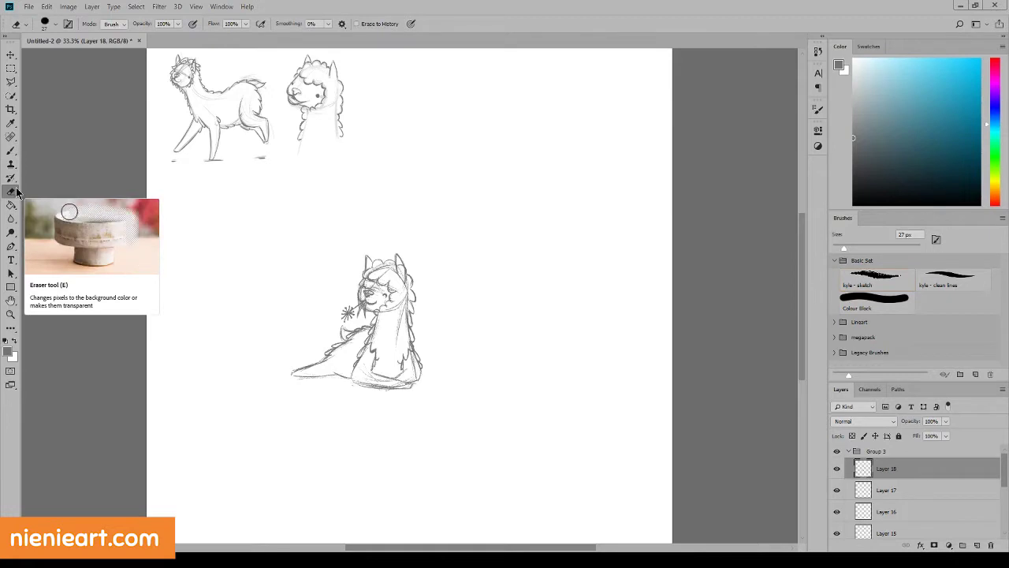
# Step: Add a short stroke just above the alpaca's belly, redoing the first attempt
pyautogui.press('b')
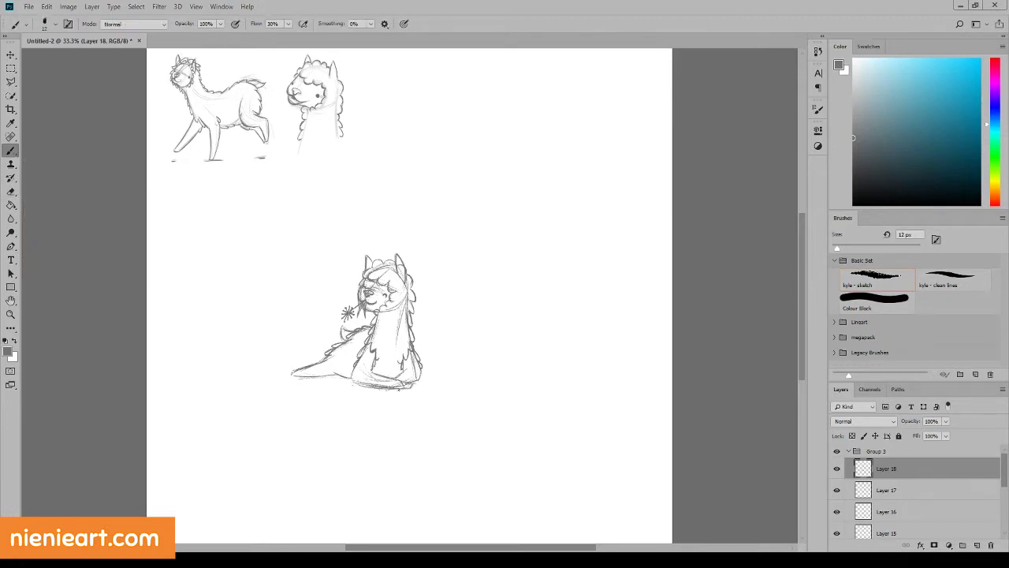
pyautogui.moveTo(398, 389); pyautogui.dragTo(371, 396)
pyautogui.hotkey('ctrl', 'z')
pyautogui.hotkey('ctrl', 'z')
pyautogui.hotkey('ctrl', 'z')
pyautogui.moveTo(401, 373); pyautogui.dragTo(380, 380)
# Step: Group the alpaca sketch layers and lower the group's opacity to fade it
pyautogui.scroll(-5, 914, 473)
pyautogui.keyDown('shift'); pyautogui.click(914, 466); pyautogui.keyUp('shift')
pyautogui.hotkey('ctrl', 'g')
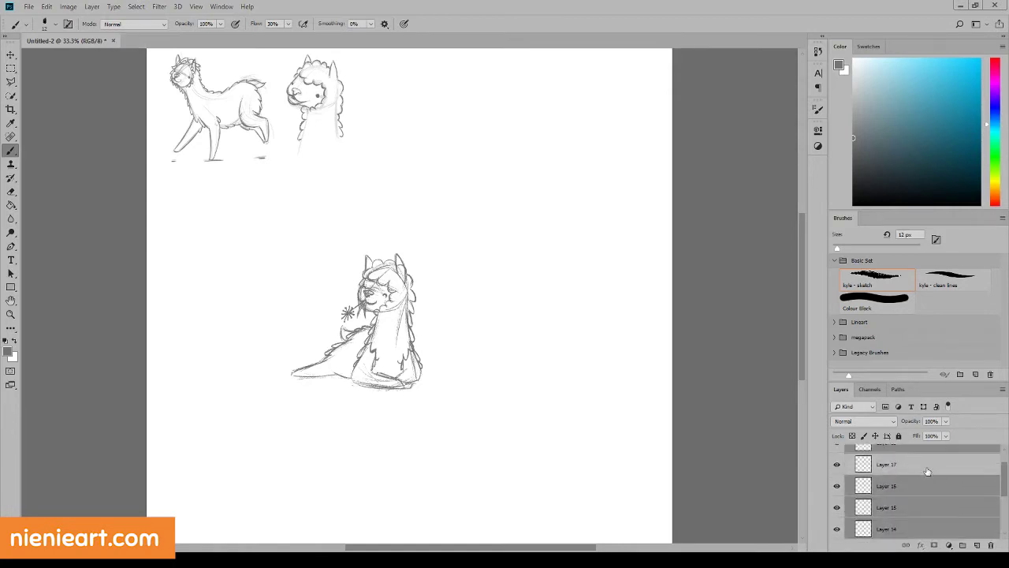
pyautogui.moveTo(911, 421); pyautogui.dragTo(915, 431)
# Step: Add inking layers, zoom in and center the alpaca, and shrink the brush slightly
pyautogui.hotkey('ctrl', 'shift', 'n')
pyautogui.hotkey('ctrl', '+')
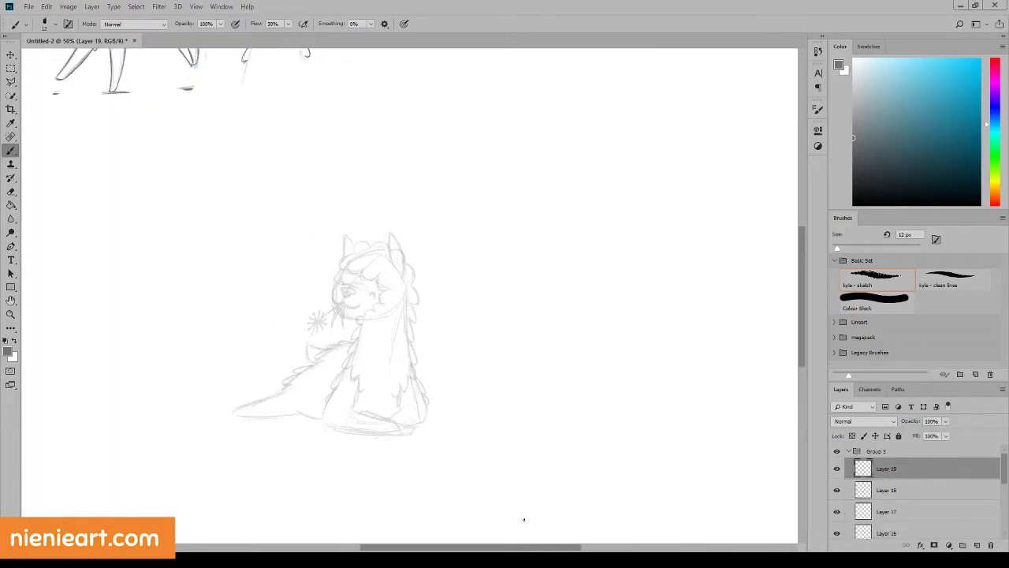
pyautogui.moveTo(333, 271)
pyautogui.mouseDown()
pyautogui.moveTo(468, 272)
pyautogui.moveTo(456, 300)
pyautogui.moveTo(486, 311)
pyautogui.moveTo(472, 318)
pyautogui.moveTo(483, 318)
pyautogui.moveTo(477, 294)
pyautogui.moveTo(443, 319)
pyautogui.mouseUp()
pyautogui.press('[')
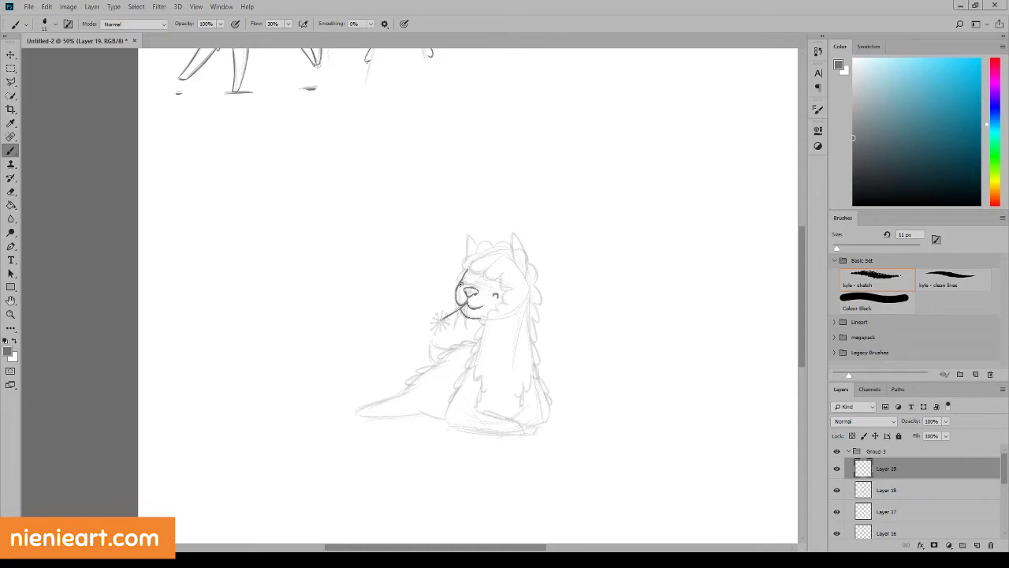
pyautogui.hotkey('ctrl', 'shift', 'alt', 'n')
# Step: Ink two trial versions of the leg and base lines, fading each on its own layer
pyautogui.moveTo(477, 400)
pyautogui.mouseDown()
pyautogui.moveTo(476, 411)
pyautogui.moveTo(509, 423)
pyautogui.moveTo(460, 439)
pyautogui.moveTo(454, 431)
pyautogui.moveTo(490, 420)
pyautogui.moveTo(501, 436)
pyautogui.moveTo(510, 421)
pyautogui.moveTo(447, 423)
pyautogui.moveTo(462, 382)
pyautogui.moveTo(480, 410)
pyautogui.moveTo(557, 434)
pyautogui.moveTo(546, 420)
pyautogui.moveTo(549, 403)
pyautogui.moveTo(524, 410)
pyautogui.mouseUp()
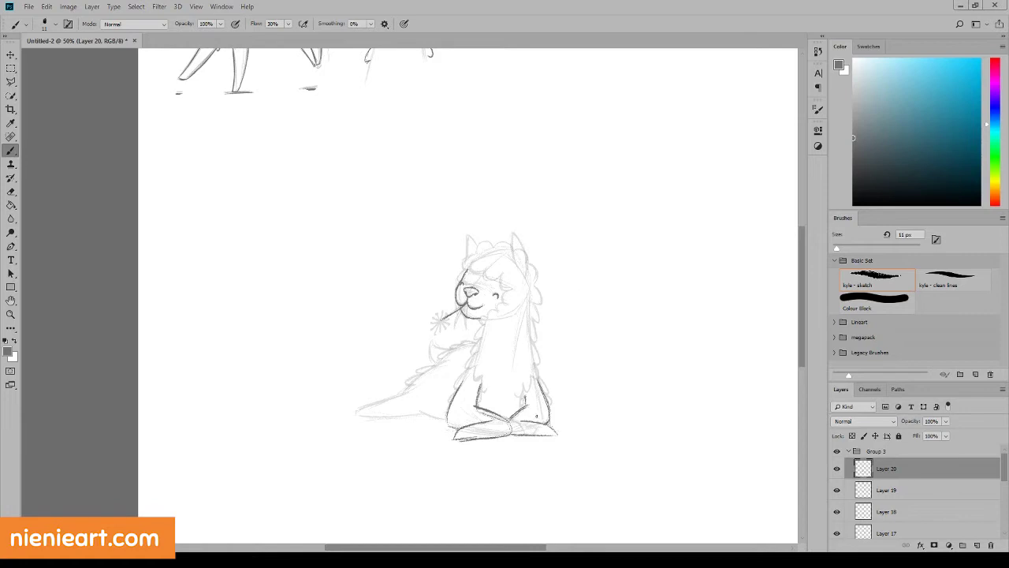
pyautogui.moveTo(911, 420); pyautogui.dragTo(899, 429)
pyautogui.click(977, 545)
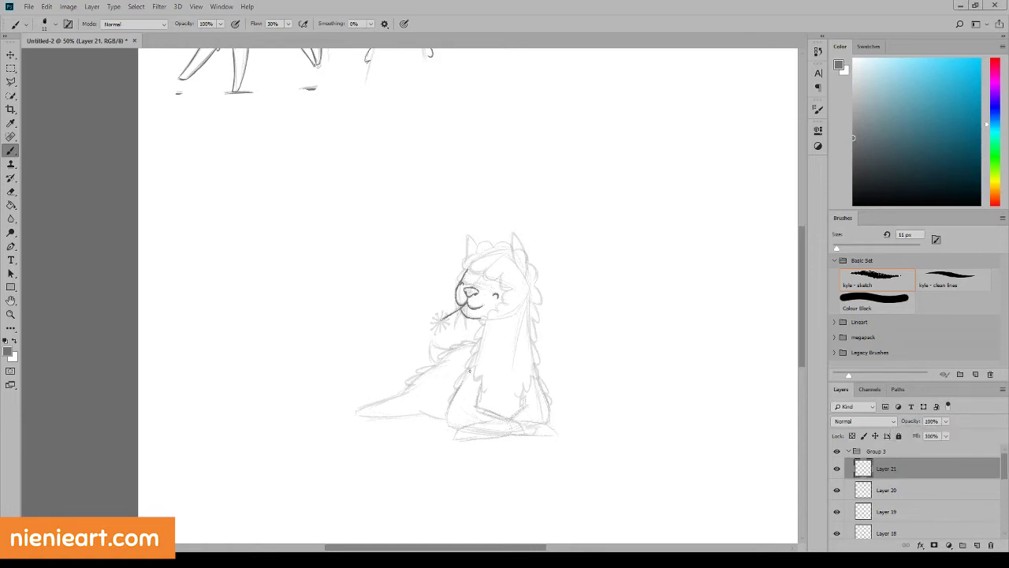
pyautogui.moveTo(470, 369)
pyautogui.mouseDown()
pyautogui.moveTo(446, 422)
pyautogui.moveTo(505, 418)
pyautogui.moveTo(481, 432)
pyautogui.moveTo(513, 434)
pyautogui.moveTo(448, 426)
pyautogui.mouseUp()
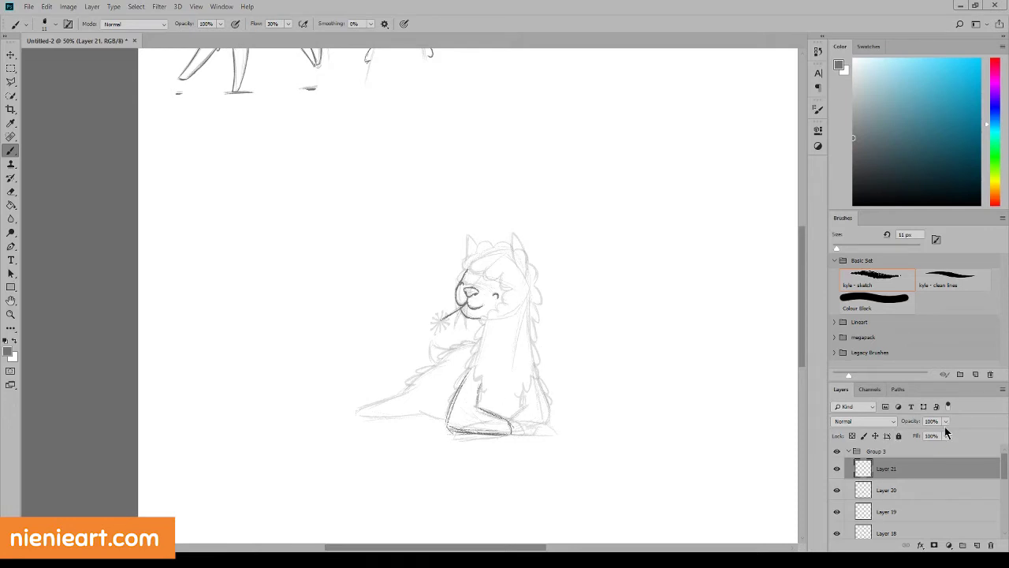
pyautogui.moveTo(915, 421); pyautogui.dragTo(912, 435)
pyautogui.click(977, 545)
# Step: Redraw both legs, the base, the neck sides and a darker bottom edge
pyautogui.moveTo(472, 376)
pyautogui.mouseDown()
pyautogui.moveTo(502, 427)
pyautogui.moveTo(519, 432)
pyautogui.moveTo(539, 388)
pyautogui.moveTo(530, 424)
pyautogui.mouseUp()
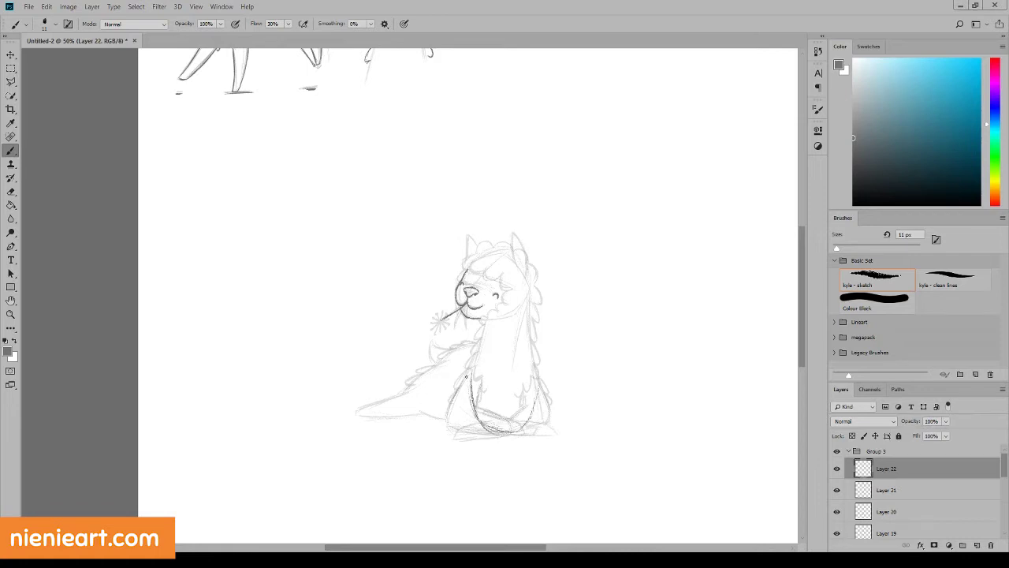
pyautogui.moveTo(456, 390); pyautogui.dragTo(453, 426)
pyautogui.moveTo(518, 434)
pyautogui.mouseDown()
pyautogui.moveTo(550, 426)
pyautogui.moveTo(539, 393)
pyautogui.mouseUp()
pyautogui.moveTo(472, 384)
pyautogui.mouseDown()
pyautogui.moveTo(519, 432)
pyautogui.moveTo(541, 393)
pyautogui.moveTo(532, 304)
pyautogui.mouseUp()
pyautogui.moveTo(481, 323); pyautogui.dragTo(478, 422)
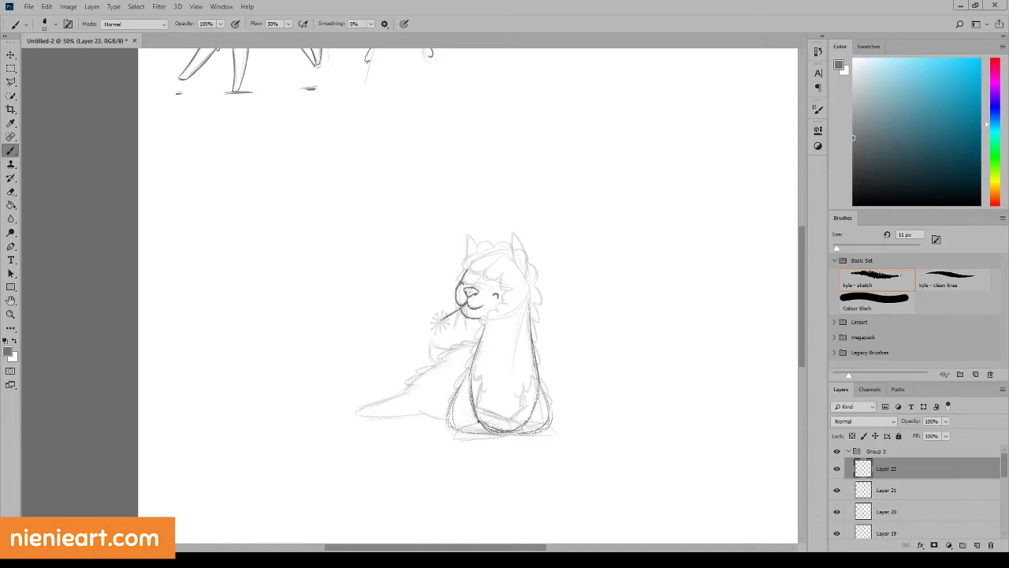
pyautogui.moveTo(502, 317); pyautogui.dragTo(495, 382)
pyautogui.moveTo(497, 344)
pyautogui.mouseDown()
pyautogui.moveTo(505, 422)
pyautogui.moveTo(549, 431)
pyautogui.moveTo(550, 406)
pyautogui.mouseUp()
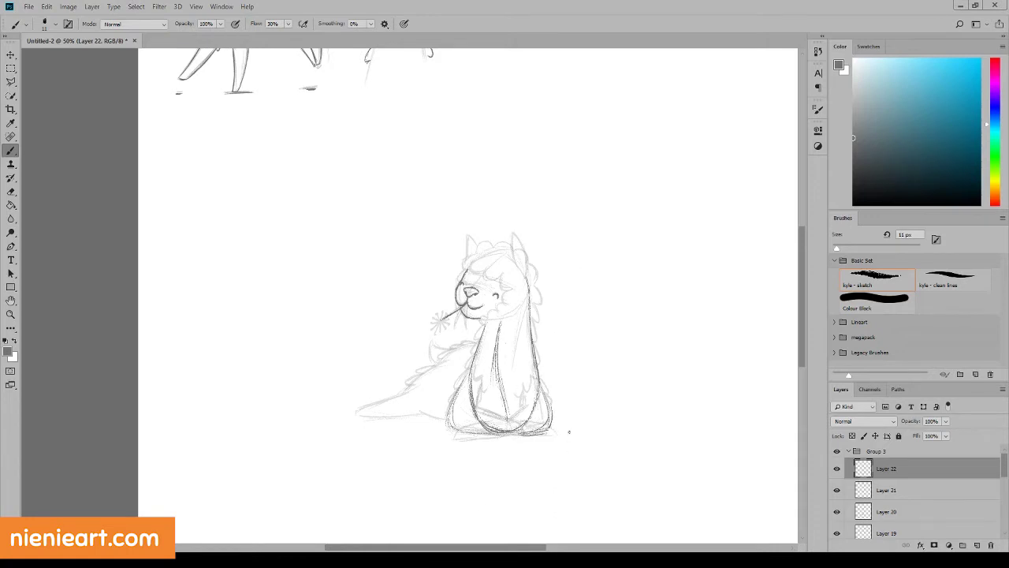
pyautogui.moveTo(456, 432); pyautogui.dragTo(510, 433)
# Step: Fade the latest leg lines and sketch faint lower-left strokes on a new layer
pyautogui.click(945, 421)
pyautogui.moveTo(930, 438); pyautogui.dragTo(904, 438)
pyautogui.click(976, 545)
pyautogui.moveTo(465, 376)
pyautogui.mouseDown()
pyautogui.moveTo(451, 413)
pyautogui.moveTo(478, 410)
pyautogui.moveTo(474, 429)
pyautogui.moveTo(450, 415)
pyautogui.moveTo(469, 433)
pyautogui.moveTo(434, 419)
pyautogui.moveTo(454, 432)
pyautogui.mouseUp()
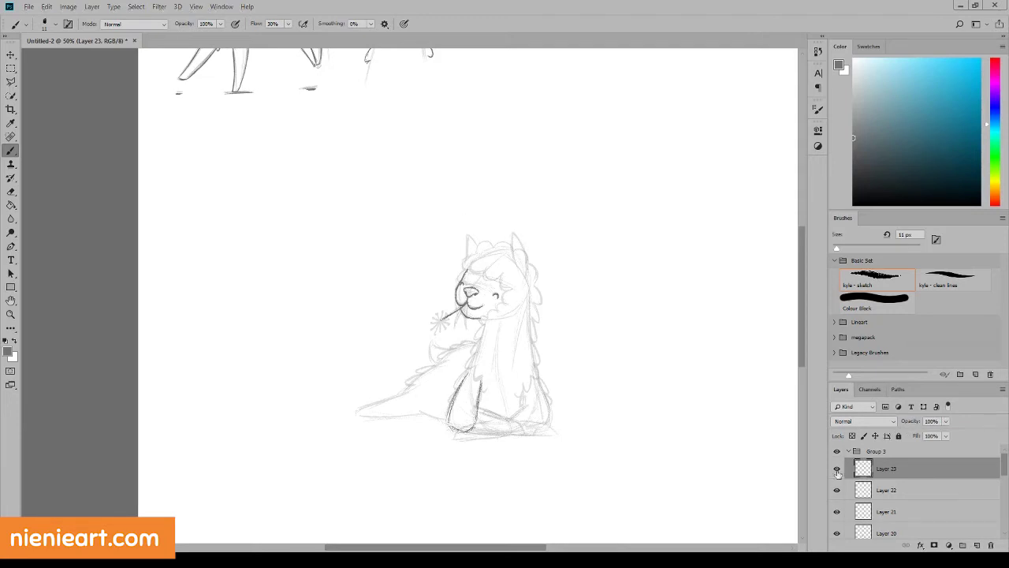
# Step: Hide Layers 21–23 and raise the opacity of Layer 20's leg lines
pyautogui.moveTo(836, 468); pyautogui.dragTo(841, 492)
pyautogui.click(837, 511)
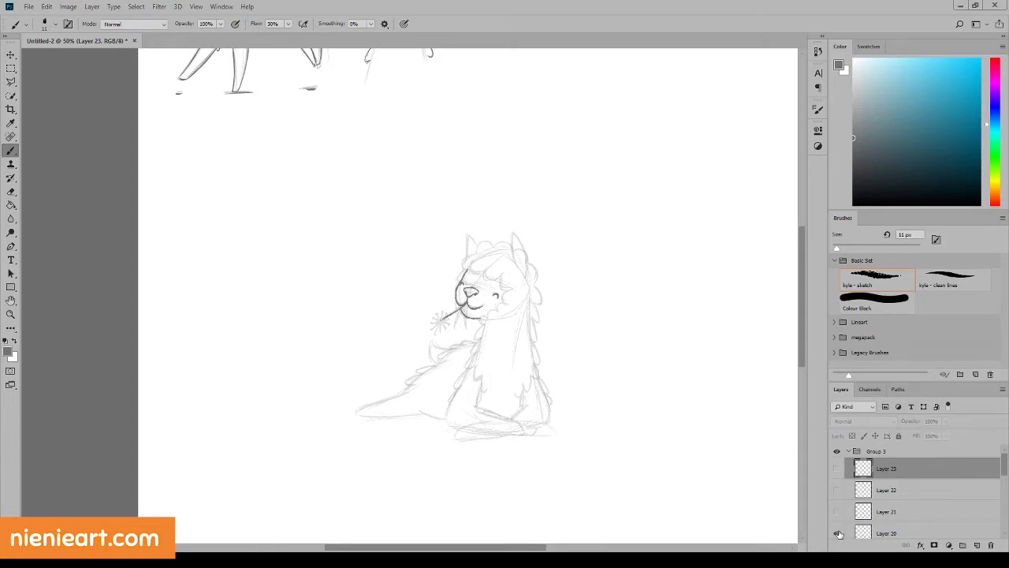
pyautogui.scroll(-3, 980, 462)
pyautogui.click(930, 473)
pyautogui.moveTo(946, 421); pyautogui.dragTo(964, 437)
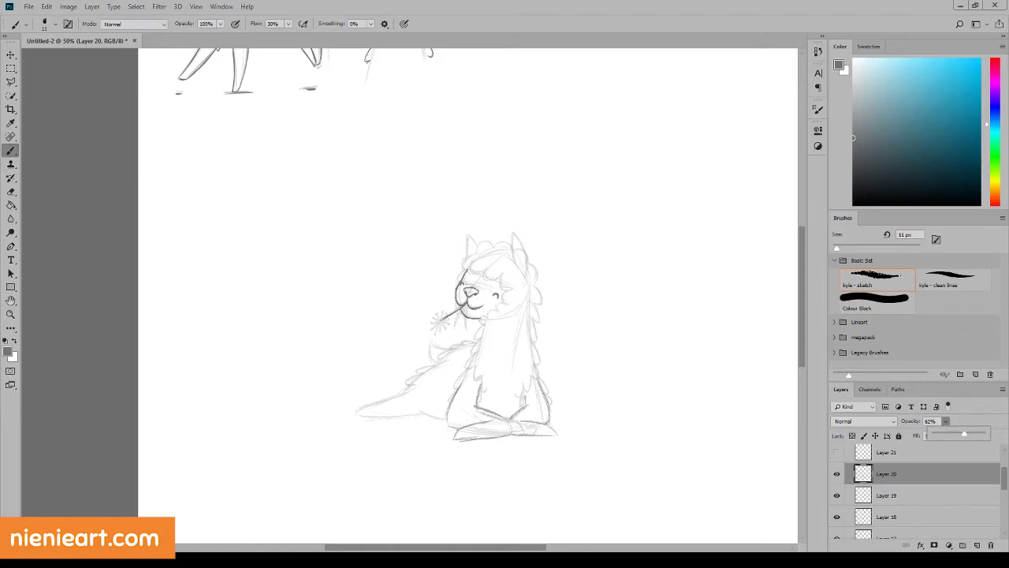
# Step: Ink curly fluff on the top and left of the head on a new layer
pyautogui.hotkey('ctrl', 'shift', 'alt', 'n')
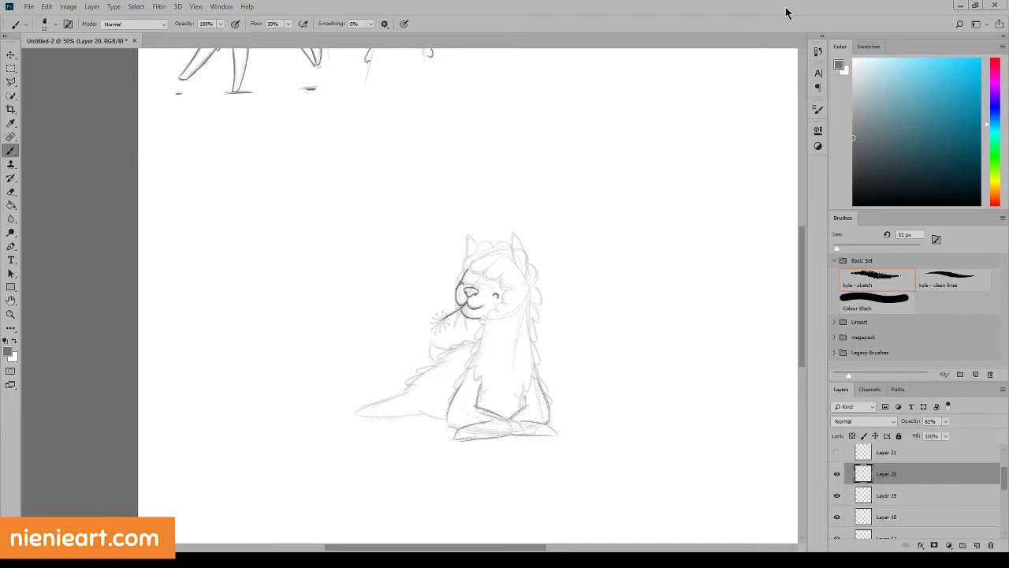
pyautogui.moveTo(468, 276)
pyautogui.mouseDown()
pyautogui.moveTo(481, 262)
pyautogui.moveTo(502, 276)
pyautogui.moveTo(506, 298)
pyautogui.moveTo(476, 339)
pyautogui.moveTo(458, 281)
pyautogui.moveTo(455, 289)
pyautogui.mouseUp()
pyautogui.moveTo(464, 270)
pyautogui.mouseDown()
pyautogui.moveTo(494, 251)
pyautogui.moveTo(546, 254)
pyautogui.moveTo(525, 269)
pyautogui.moveTo(546, 256)
pyautogui.mouseUp()
# Step: On a new layer, ink the right ear, the neck edges and wavy fur under the chin
pyautogui.click(976, 545)
pyautogui.moveTo(517, 260)
pyautogui.mouseDown()
pyautogui.moveTo(549, 257)
pyautogui.moveTo(524, 272)
pyautogui.moveTo(482, 230)
pyautogui.mouseUp()
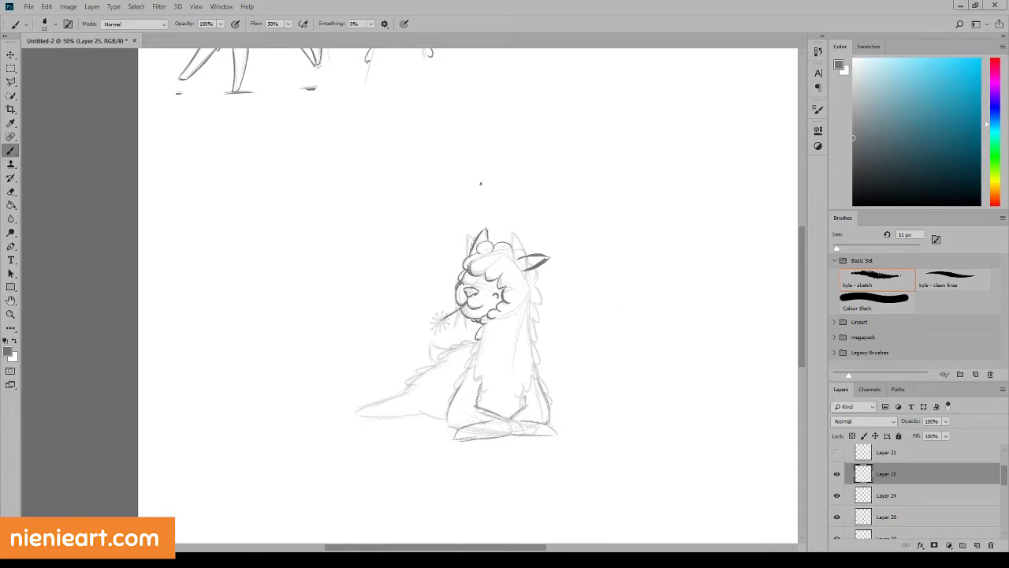
pyautogui.moveTo(541, 258)
pyautogui.mouseDown()
pyautogui.moveTo(552, 254)
pyautogui.moveTo(527, 247)
pyautogui.moveTo(543, 360)
pyautogui.mouseUp()
pyautogui.moveTo(477, 340)
pyautogui.mouseDown()
pyautogui.moveTo(466, 369)
pyautogui.moveTo(487, 393)
pyautogui.mouseUp()
pyautogui.moveTo(539, 361); pyautogui.dragTo(516, 399)
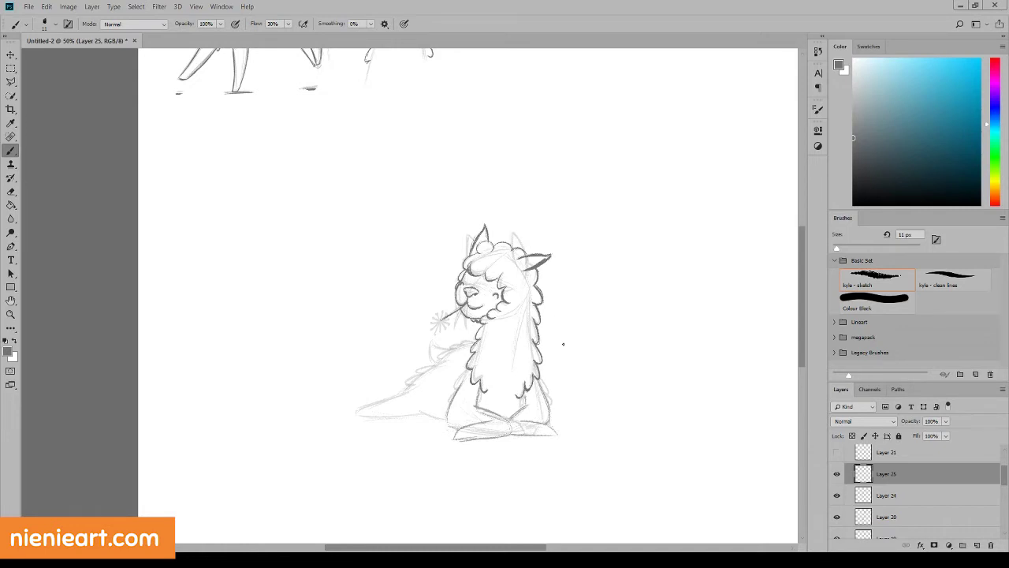
pyautogui.moveTo(487, 323); pyautogui.dragTo(509, 332)
# Step: Erase stray strokes near the chin and face with a smaller eraser
pyautogui.press('e')
pyautogui.moveTo(497, 321)
pyautogui.mouseDown()
pyautogui.moveTo(511, 333)
pyautogui.moveTo(483, 323)
pyautogui.mouseUp()
pyautogui.hotkey('alt', '[')
pyautogui.moveTo(505, 287); pyautogui.dragTo(504, 303)
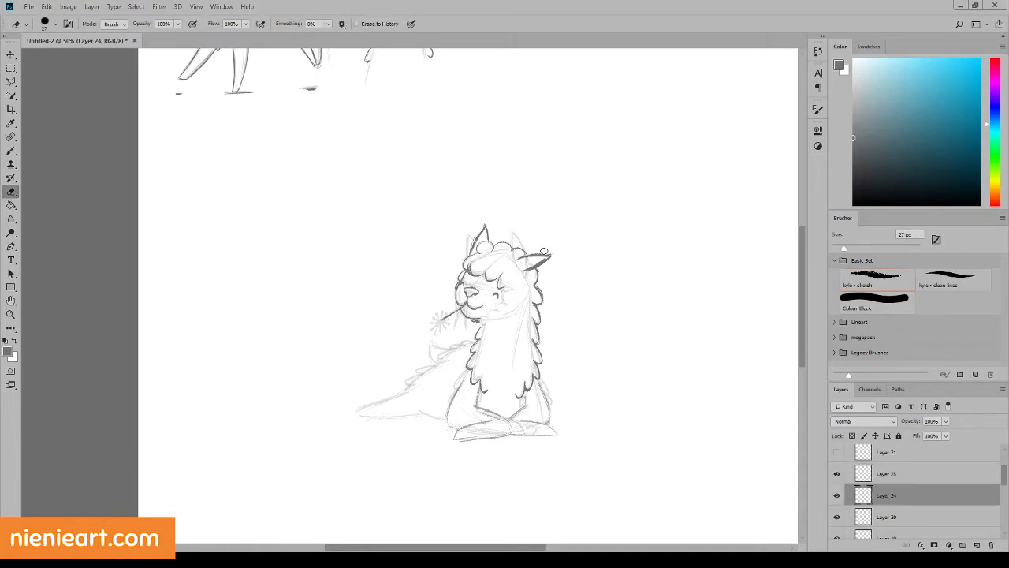
pyautogui.press('b')
# Step: Add darker fur strokes on the chin, face edge, head curl, chest and inside the ear
pyautogui.click(977, 545)
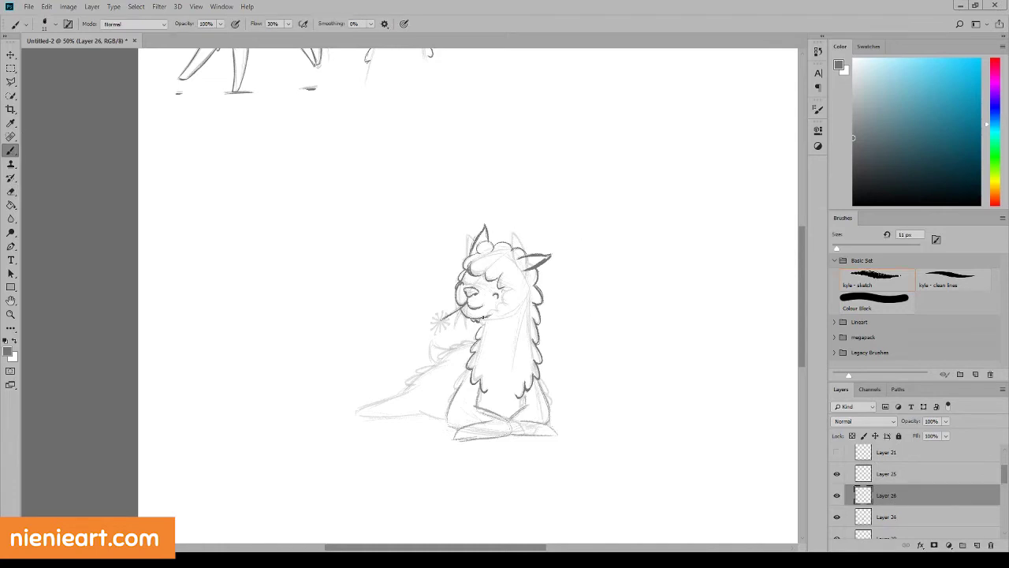
pyautogui.moveTo(481, 320)
pyautogui.mouseDown()
pyautogui.moveTo(487, 330)
pyautogui.moveTo(506, 324)
pyautogui.moveTo(481, 330)
pyautogui.mouseUp()
pyautogui.moveTo(503, 292); pyautogui.dragTo(498, 314)
pyautogui.moveTo(492, 257); pyautogui.dragTo(502, 265)
pyautogui.moveTo(509, 350); pyautogui.dragTo(515, 359)
pyautogui.moveTo(514, 257)
pyautogui.mouseDown()
pyautogui.moveTo(528, 273)
pyautogui.moveTo(481, 290)
pyautogui.moveTo(486, 312)
pyautogui.moveTo(460, 299)
pyautogui.mouseUp()
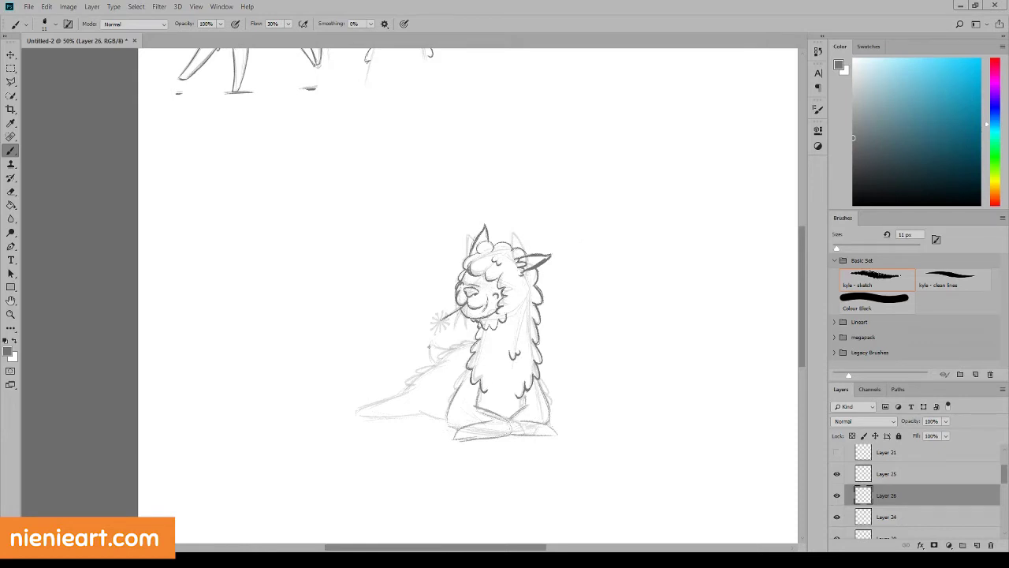
pyautogui.press('e')
pyautogui.keyDown('ctrl'); pyautogui.click(464, 278); pyautogui.keyUp('ctrl')
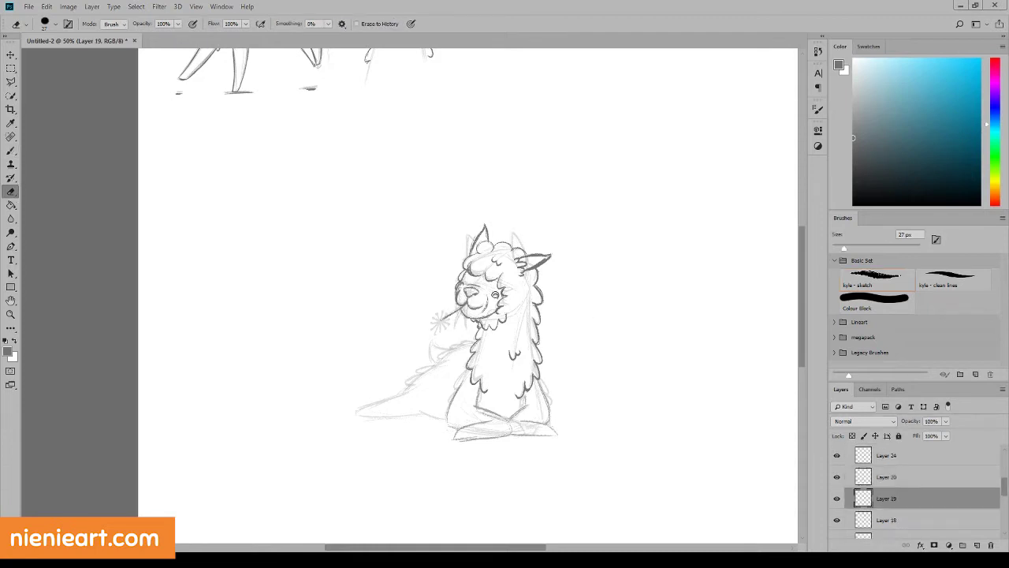
# Step: Paint a dark eye and outline the left chest with fur strokes on a new layer
pyautogui.press('b')
pyautogui.click(977, 545)
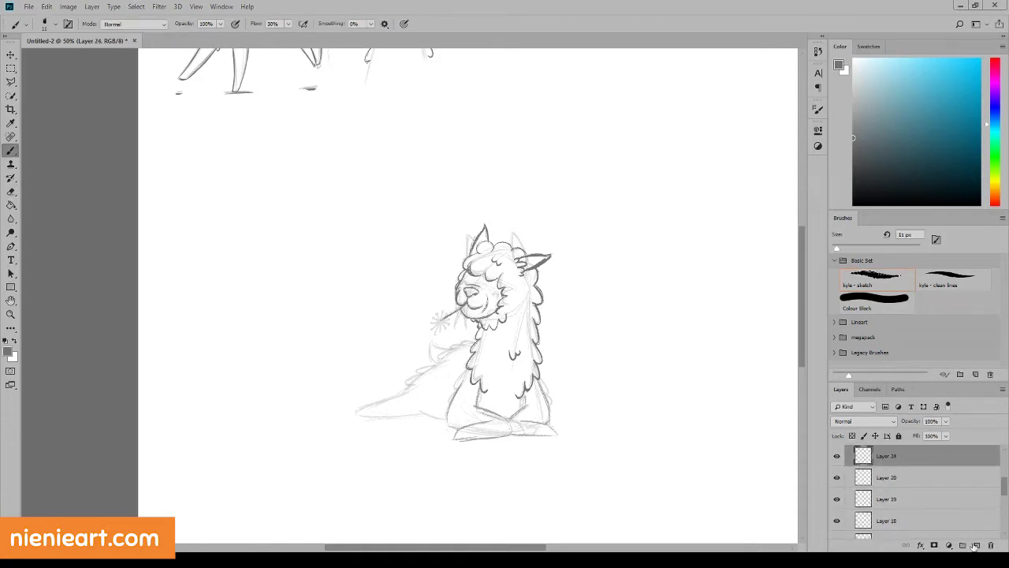
pyautogui.click(496, 295)
pyautogui.click(496, 296)
pyautogui.moveTo(467, 369); pyautogui.dragTo(448, 429)
pyautogui.moveTo(477, 395)
pyautogui.mouseDown()
pyautogui.moveTo(479, 410)
pyautogui.moveTo(499, 414)
pyautogui.moveTo(454, 439)
pyautogui.moveTo(501, 435)
pyautogui.moveTo(524, 404)
pyautogui.moveTo(549, 402)
pyautogui.moveTo(558, 436)
pyautogui.moveTo(511, 435)
pyautogui.mouseUp()
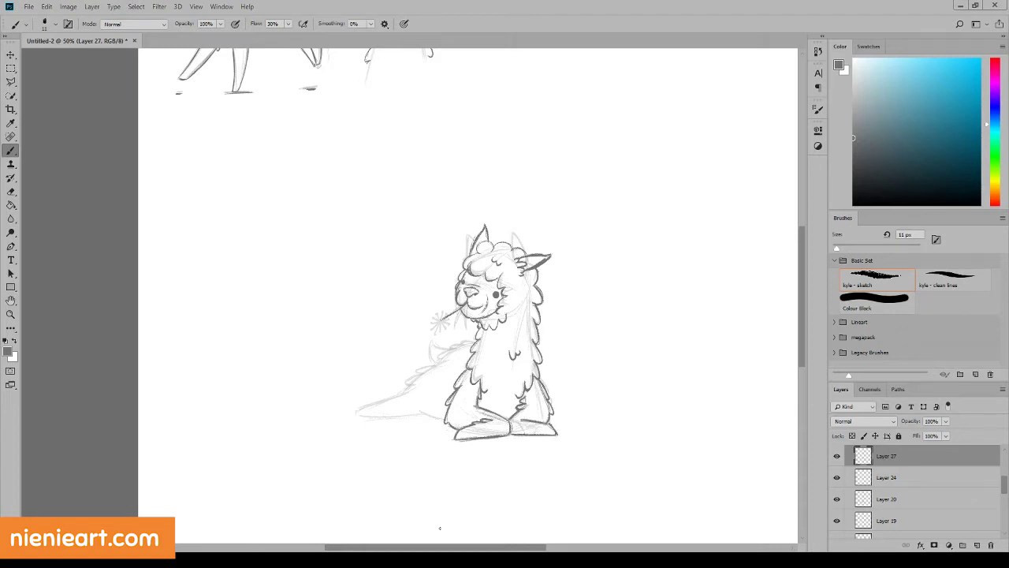
# Step: Outline the lower body and fluffy tail, mark the dandelion centre and shade the ground
pyautogui.moveTo(446, 418); pyautogui.dragTo(421, 411)
pyautogui.moveTo(426, 366)
pyautogui.mouseDown()
pyautogui.moveTo(404, 387)
pyautogui.moveTo(474, 338)
pyautogui.mouseUp()
pyautogui.moveTo(407, 394)
pyautogui.mouseDown()
pyautogui.moveTo(356, 416)
pyautogui.moveTo(422, 414)
pyautogui.mouseUp()
pyautogui.moveTo(430, 357)
pyautogui.mouseDown()
pyautogui.moveTo(430, 339)
pyautogui.moveTo(446, 344)
pyautogui.moveTo(431, 361)
pyautogui.mouseUp()
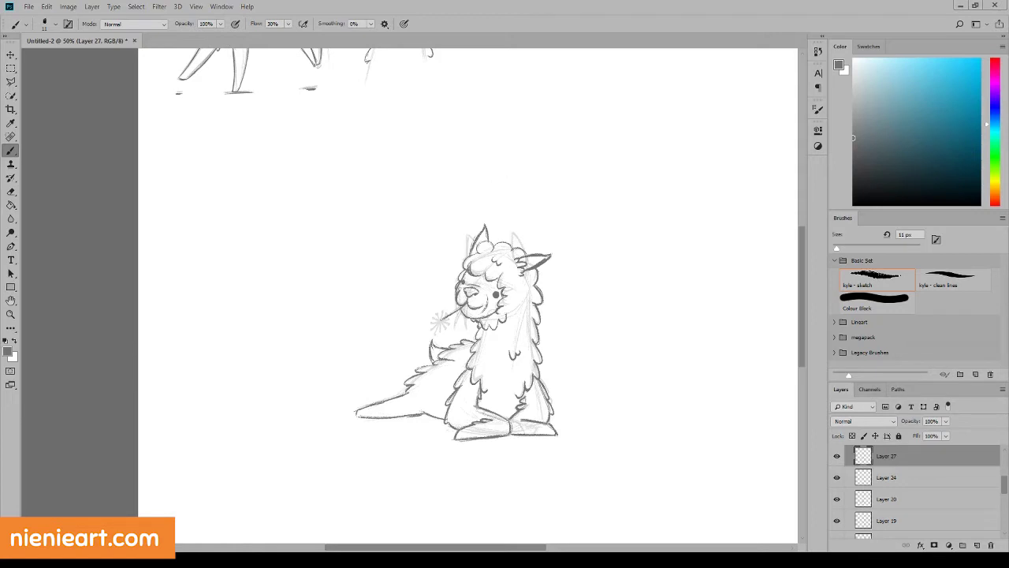
pyautogui.moveTo(439, 320); pyautogui.dragTo(440, 323)
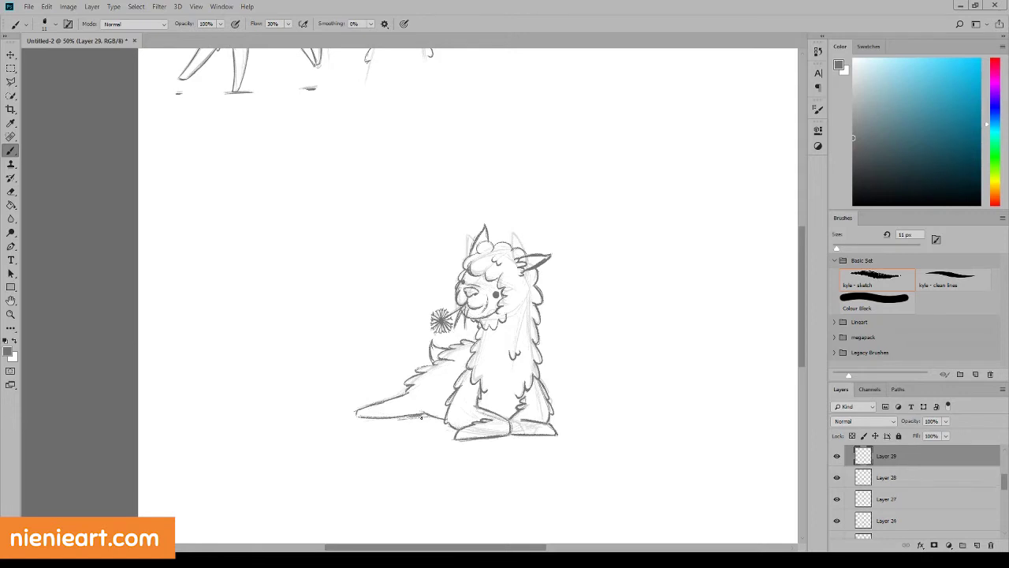
pyautogui.moveTo(421, 417); pyautogui.dragTo(424, 428)
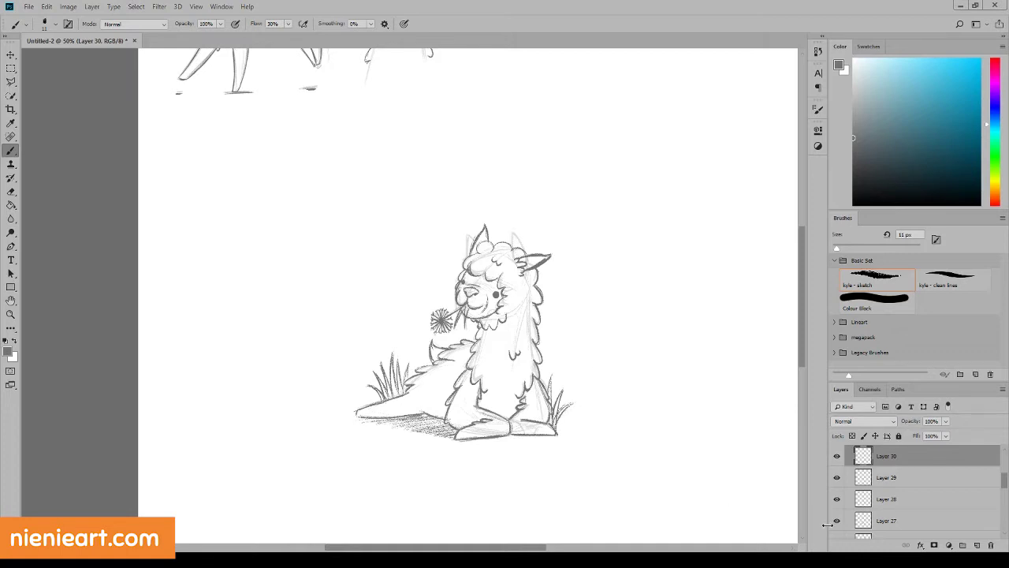
# Step: Move Layer 30 down the stack, then select Group 3 and fade it to 35% opacity
pyautogui.moveTo(919, 476); pyautogui.dragTo(896, 481)
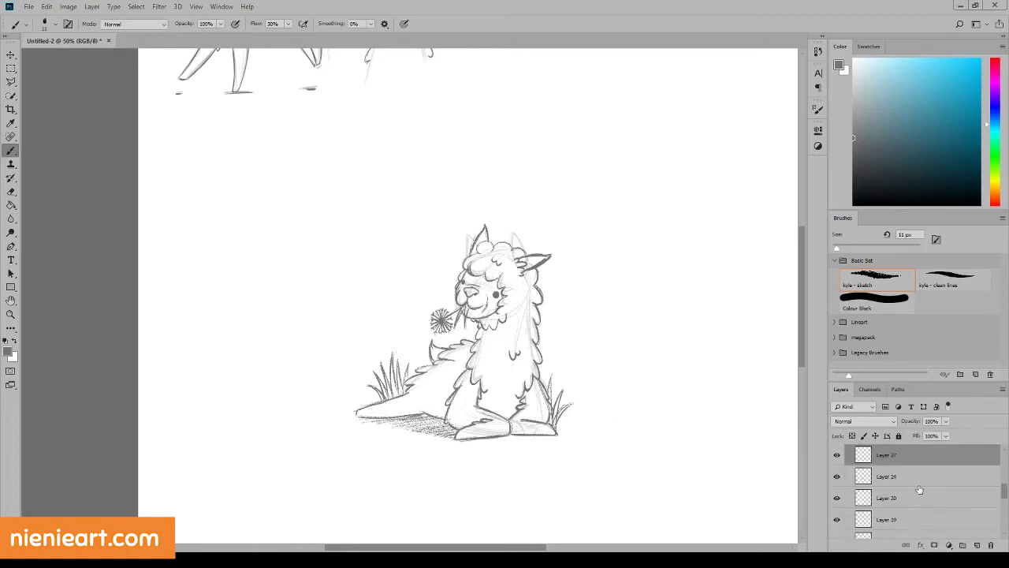
pyautogui.click(896, 482)
pyautogui.scroll(2, 904, 502)
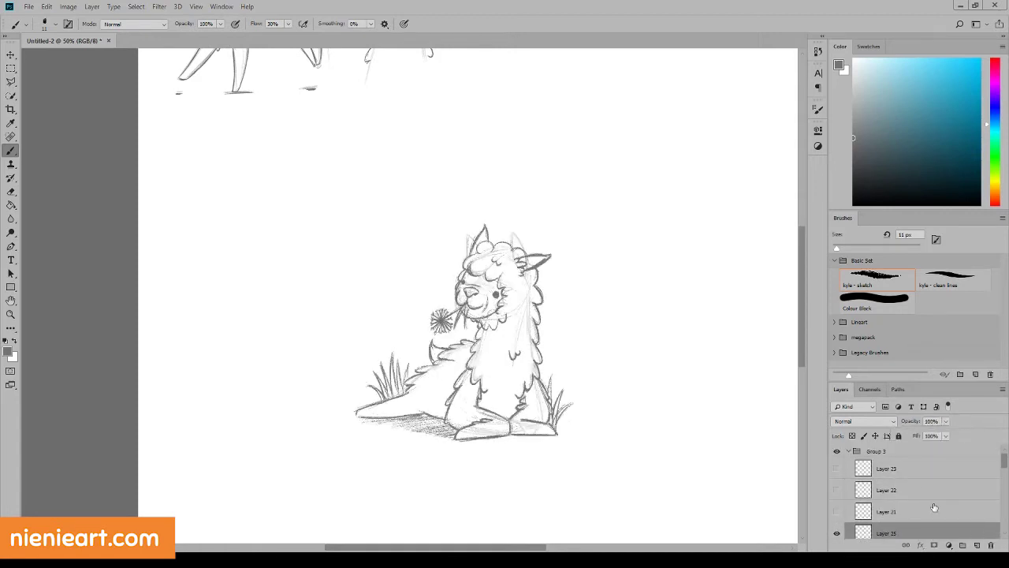
pyautogui.click(848, 451)
pyautogui.moveTo(944, 425); pyautogui.dragTo(910, 436)
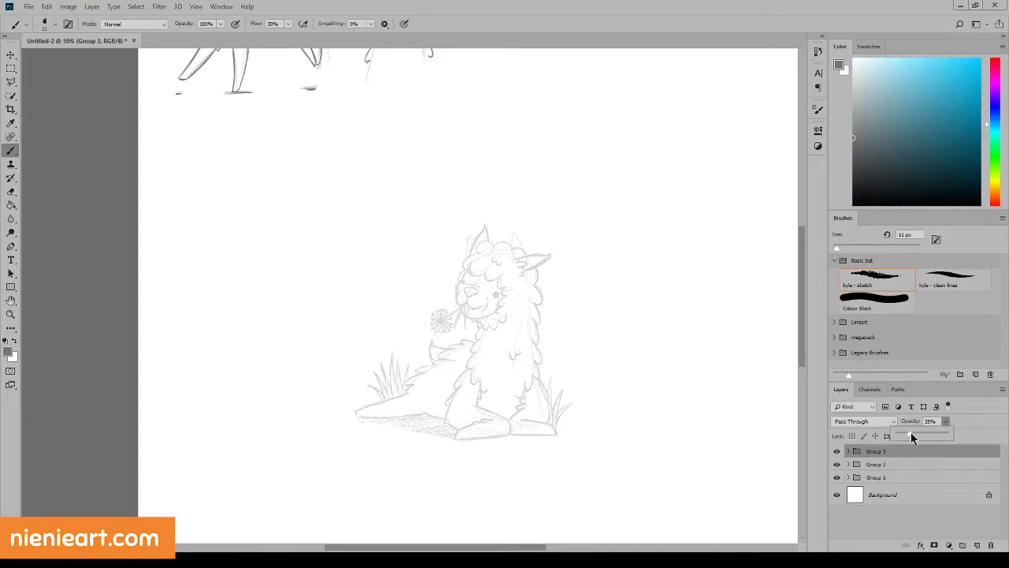
# Step: Zoom in to 100% and add an empty layer above the sketch group
pyautogui.click(196, 6)
pyautogui.click(205, 84)
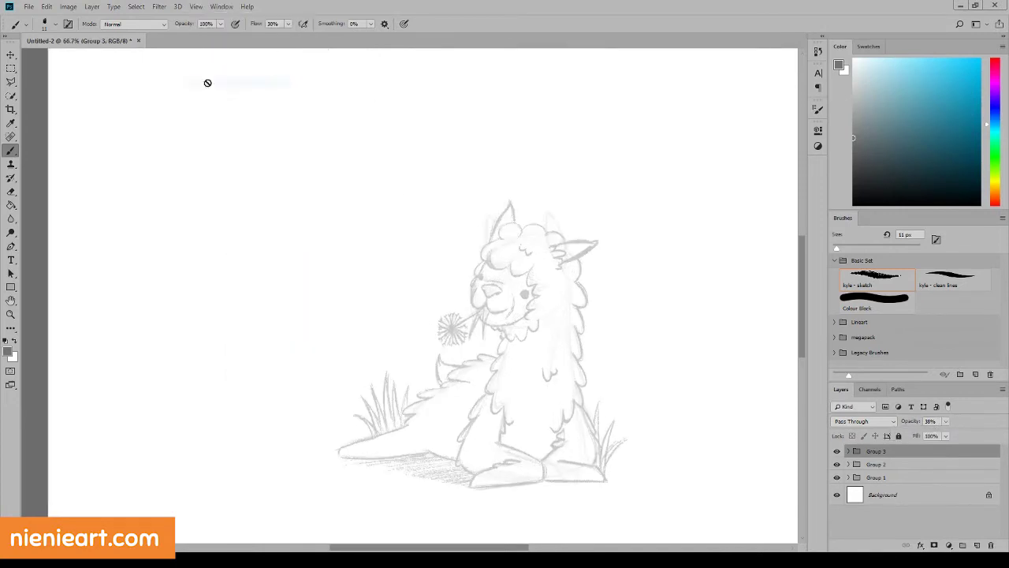
pyautogui.hotkey('ctrl', '+')
pyautogui.hscroll(5, 570, 455)
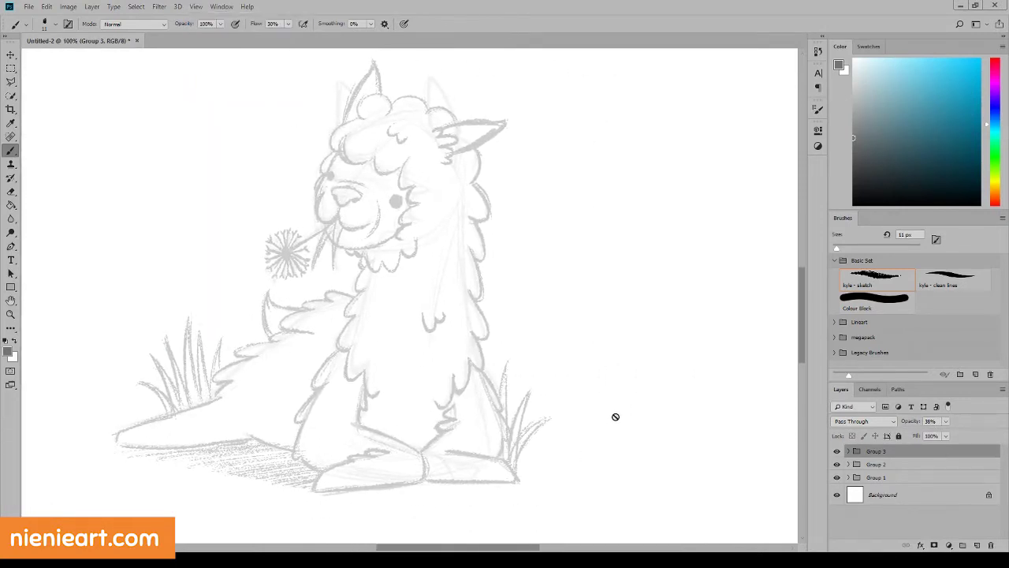
pyautogui.click(976, 544)
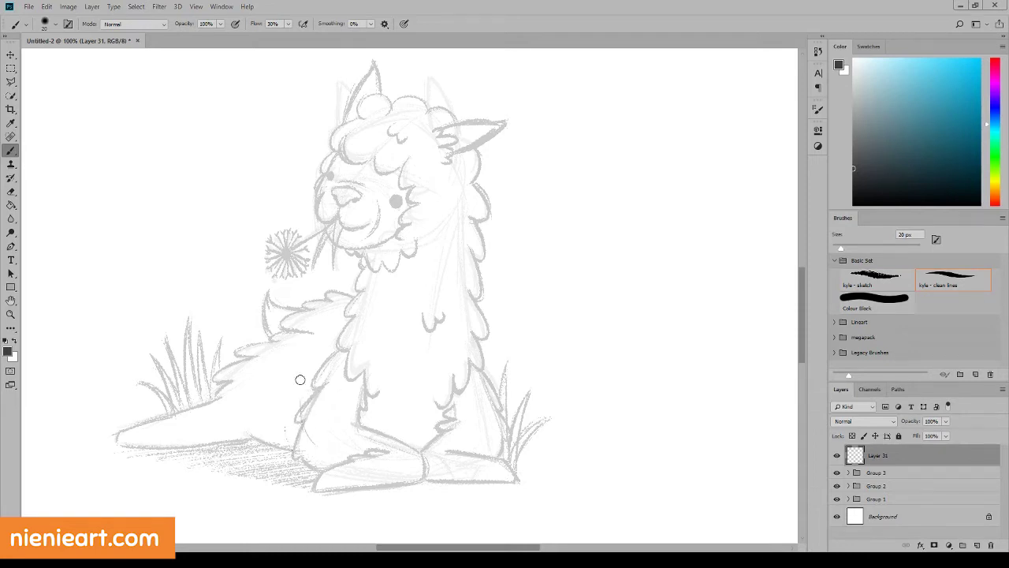
# Step: Hide the test-stroke Layer 31 and put a new line-art Layer 32 into a new group
pyautogui.moveTo(299, 380); pyautogui.dragTo(345, 462)
pyautogui.click(837, 455)
pyautogui.keyDown('ctrl'); pyautogui.click(975, 544); pyautogui.keyUp('ctrl')
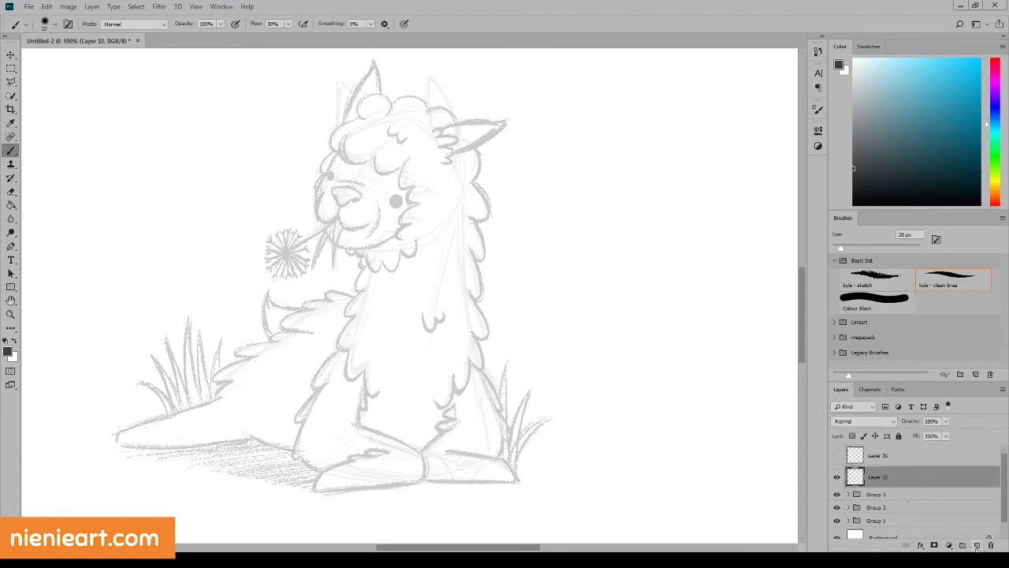
pyautogui.hotkey('ctrl', 'g')
pyautogui.moveTo(854, 203); pyautogui.dragTo(839, 211)
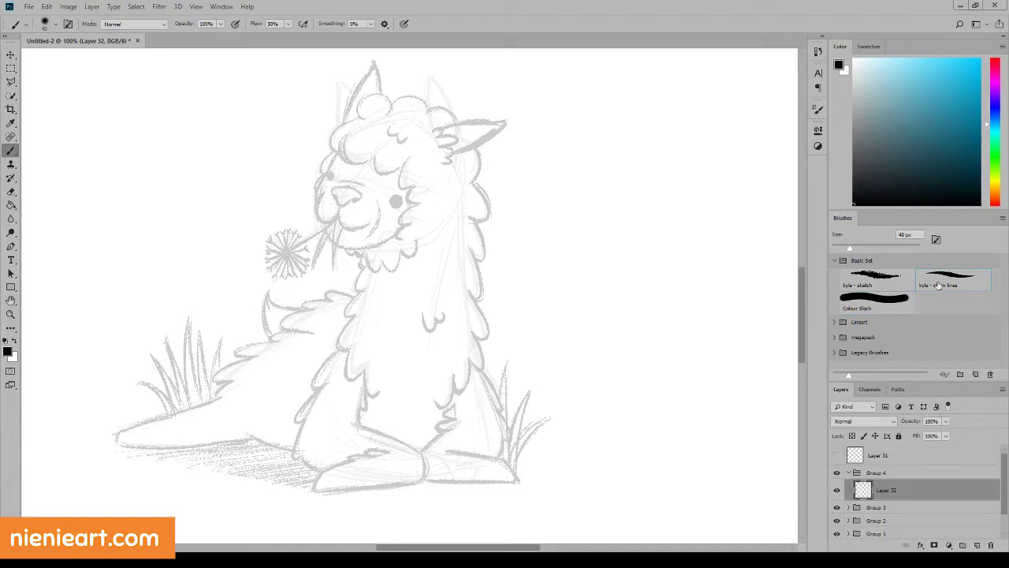
# Step: Try several test ink strokes with the inking brush, undoing each one
pyautogui.moveTo(551, 330); pyautogui.dragTo(535, 391)
pyautogui.moveTo(582, 339); pyautogui.dragTo(564, 423)
pyautogui.hotkey('ctrl', 'z')
pyautogui.hotkey('ctrl', 'z')
pyautogui.moveTo(586, 284); pyautogui.dragTo(568, 367)
pyautogui.moveTo(615, 296); pyautogui.dragTo(593, 399)
pyautogui.hotkey('ctrl', 'z')
pyautogui.hotkey('ctrl', 'z')
pyautogui.moveTo(599, 287); pyautogui.dragTo(562, 388)
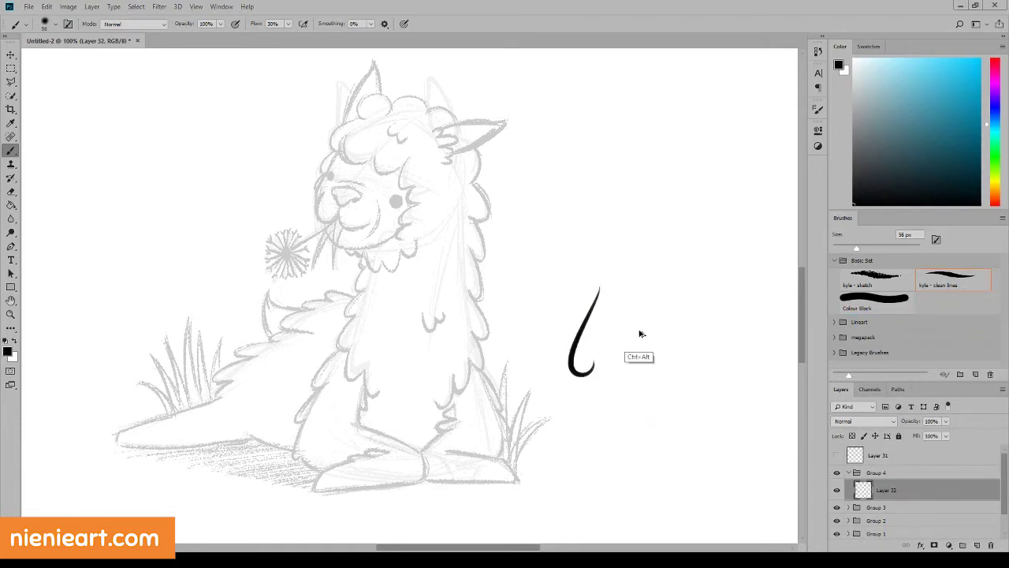
pyautogui.hotkey('ctrl', 'z')
pyautogui.moveTo(565, 242); pyautogui.dragTo(612, 383)
pyautogui.hotkey('ctrl', 'z')
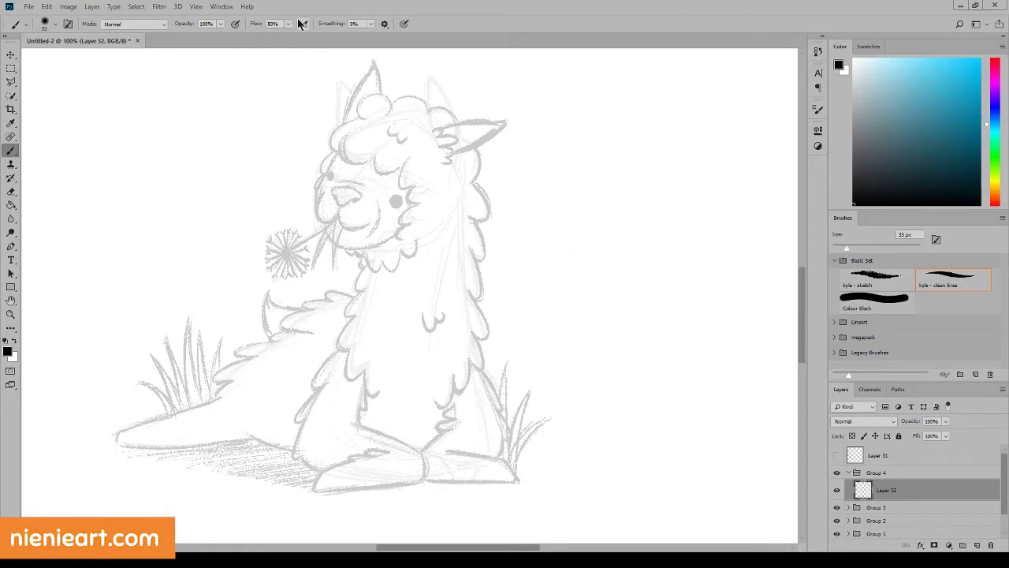
# Step: Make more curved test strokes and remove a stray stroke on the head
pyautogui.moveTo(288, 24); pyautogui.dragTo(319, 35)
pyautogui.moveTo(542, 203); pyautogui.dragTo(564, 310)
pyautogui.hotkey('ctrl', 'z')
pyautogui.scroll(3, 247, 124)
pyautogui.scroll(1, 805, 290)
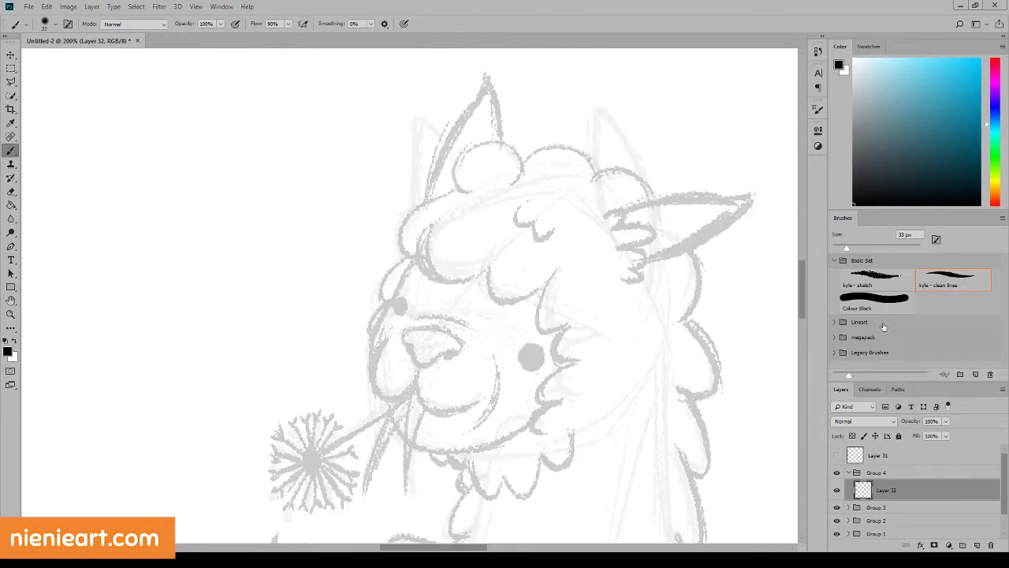
pyautogui.scroll(-3, 808, 315)
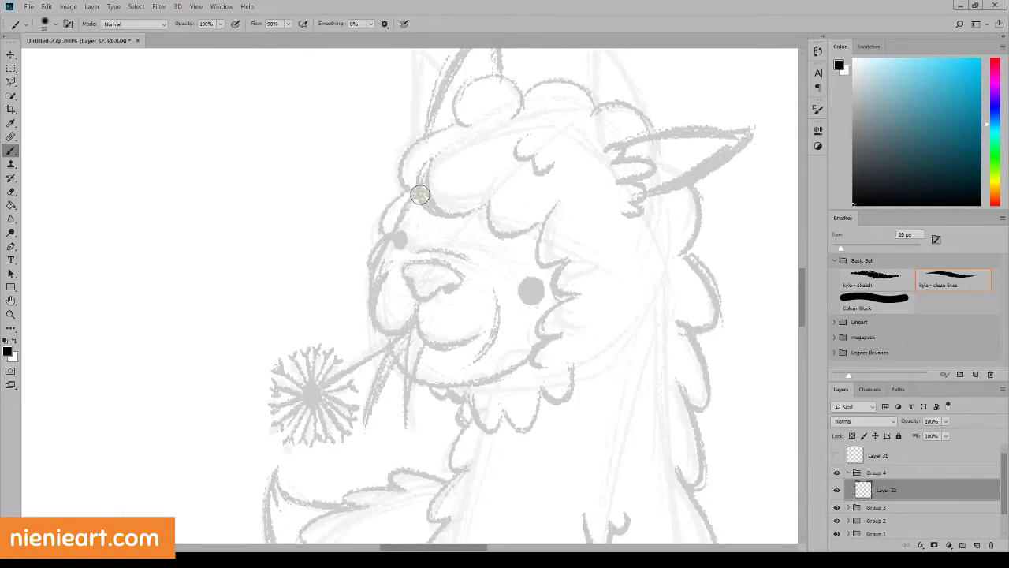
pyautogui.moveTo(421, 195); pyautogui.dragTo(379, 280)
pyautogui.hotkey('ctrl', 'z')
# Step: Attempt the left cheek curve and the arcs of the w-shaped mouth, undoing retries
pyautogui.moveTo(422, 195)
pyautogui.mouseDown()
pyautogui.moveTo(377, 276)
pyautogui.moveTo(406, 327)
pyautogui.moveTo(497, 314)
pyautogui.mouseUp()
pyautogui.moveTo(385, 331); pyautogui.dragTo(500, 368)
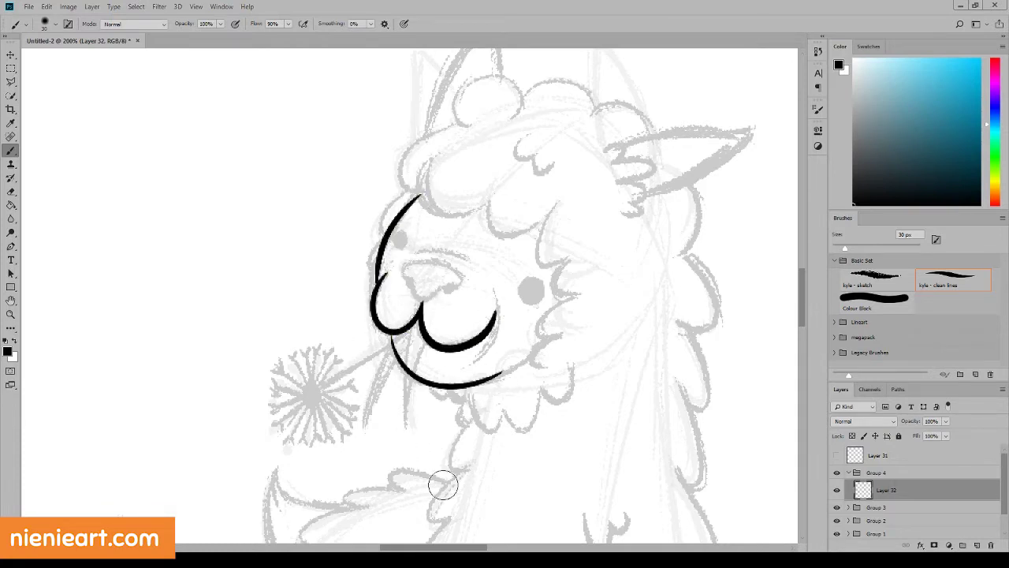
pyautogui.hotkey('ctrl', 'z')
pyautogui.moveTo(390, 326); pyautogui.dragTo(497, 370)
pyautogui.hotkey('ctrl', 'z')
pyautogui.hotkey('ctrl', 'z')
pyautogui.hotkey('ctrl', 'z')
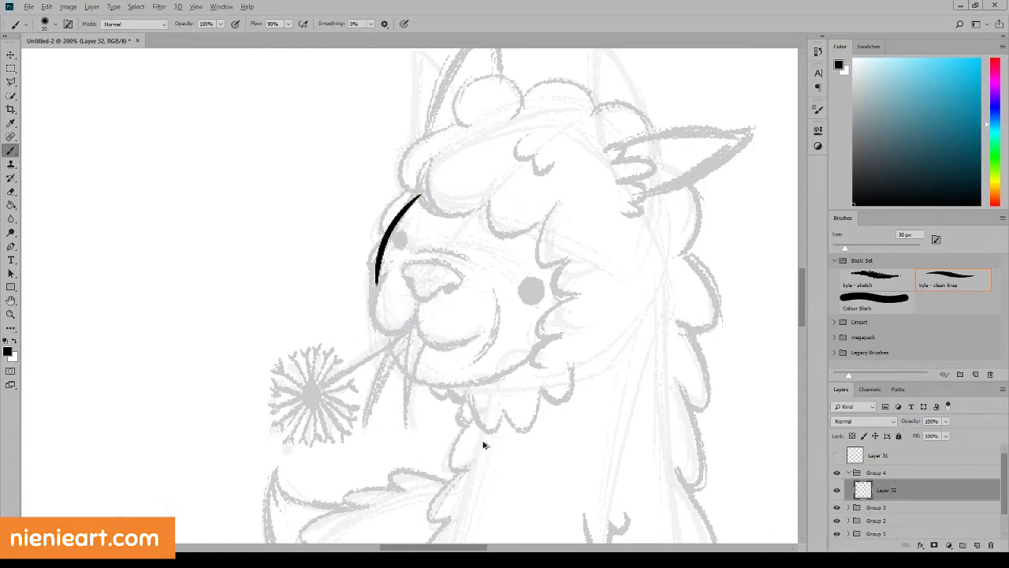
pyautogui.hotkey('ctrl', 'z')
pyautogui.moveTo(379, 276); pyautogui.dragTo(489, 315)
pyautogui.hotkey('ctrl', 'z')
pyautogui.moveTo(422, 300); pyautogui.dragTo(488, 316)
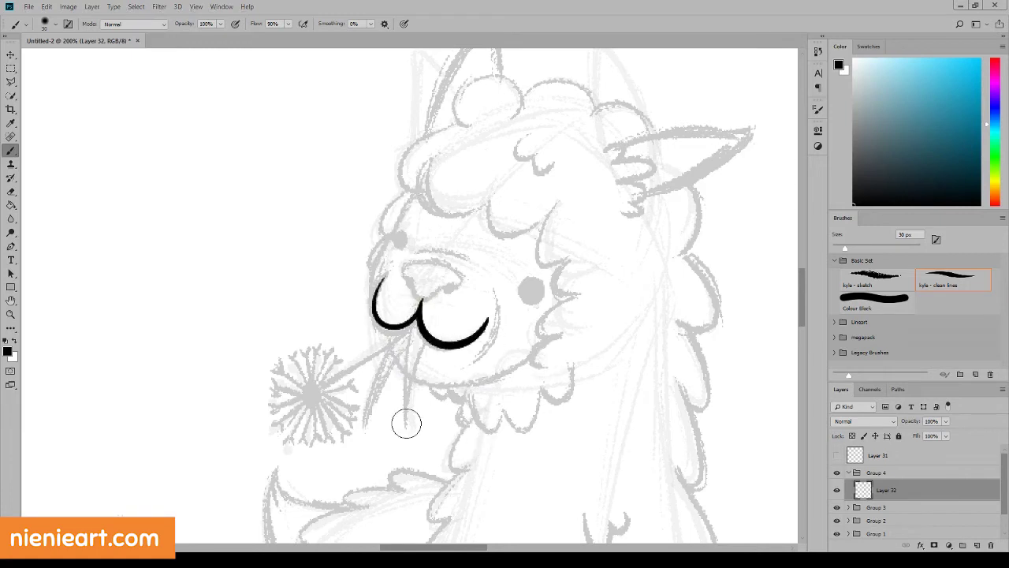
# Step: Refine the mouth centre and ink the oval nose, alternating between eraser and brush
pyautogui.press('e')
pyautogui.press('[')
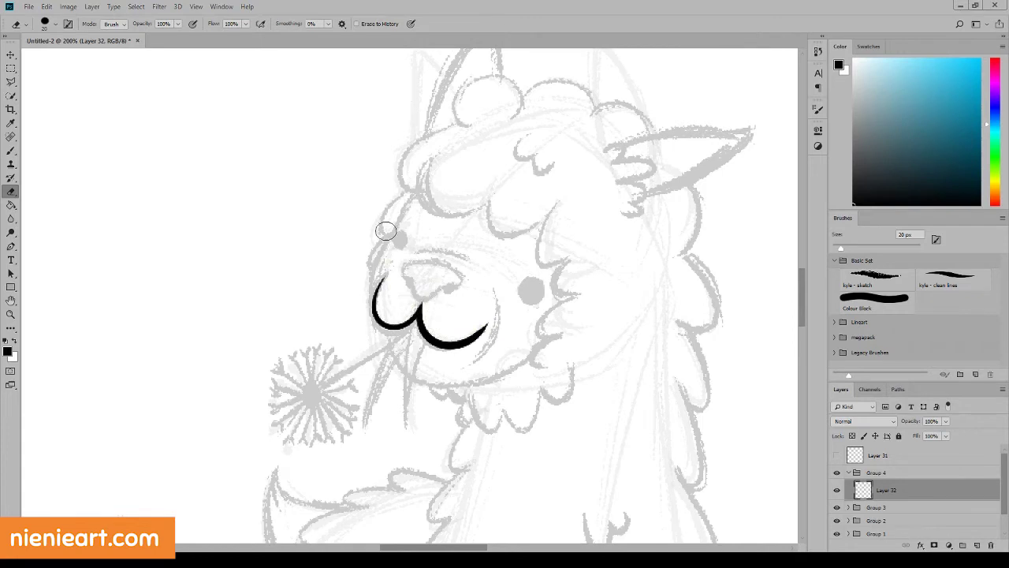
pyautogui.press('b')
pyautogui.moveTo(414, 286); pyautogui.dragTo(456, 285)
pyautogui.hotkey('ctrl', 'z')
pyautogui.moveTo(845, 246); pyautogui.dragTo(846, 246)
pyautogui.moveTo(406, 274)
pyautogui.mouseDown()
pyautogui.moveTo(461, 285)
pyautogui.moveTo(412, 279)
pyautogui.mouseUp()
pyautogui.hotkey('ctrl', 'z')
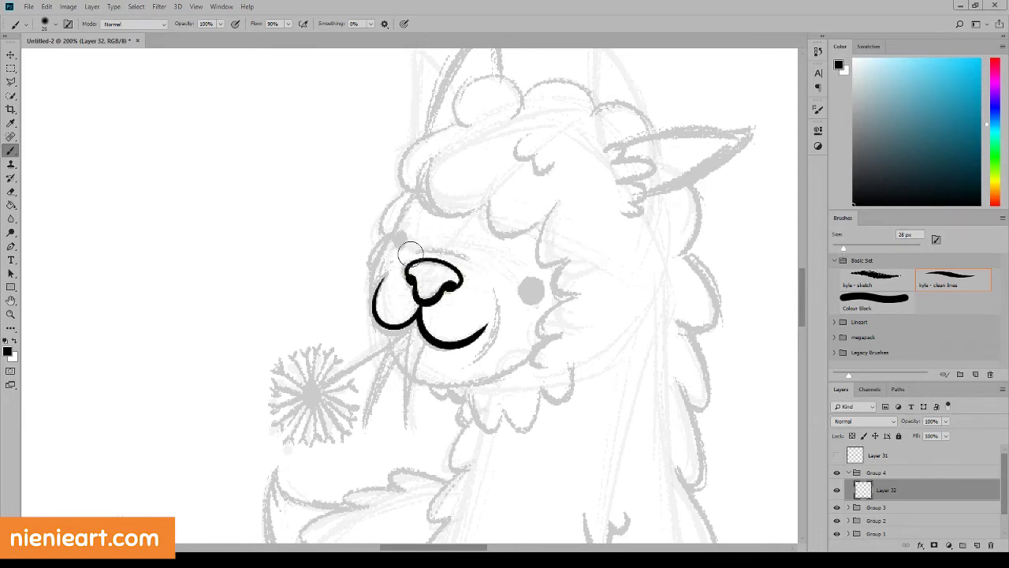
# Step: Fade sketch Group 3 to 18% opacity, zoom to 200% on the head, and add a layer above Layer 32
pyautogui.hotkey('ctrl', '-')
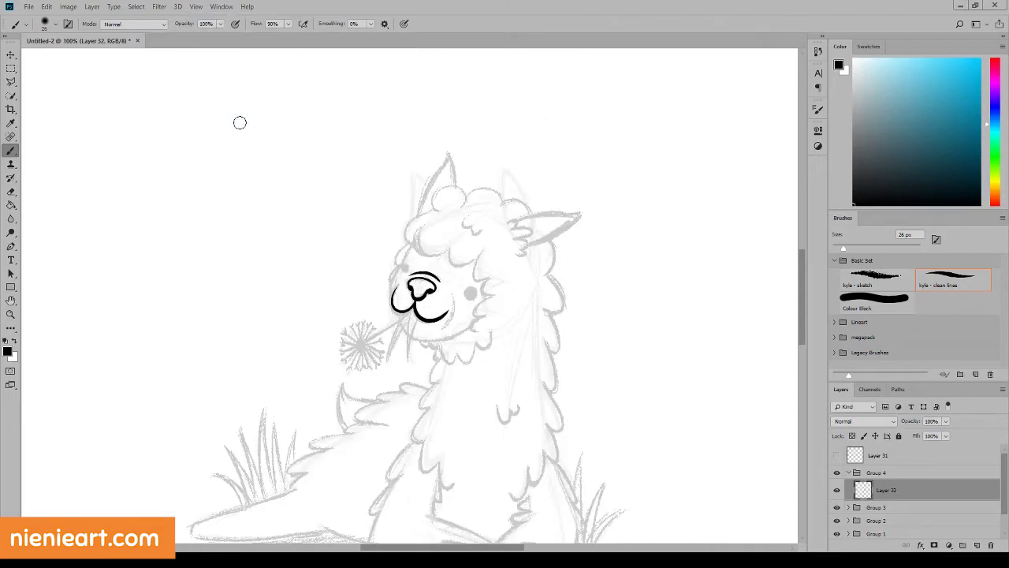
pyautogui.click(876, 507)
pyautogui.moveTo(946, 421); pyautogui.dragTo(938, 439)
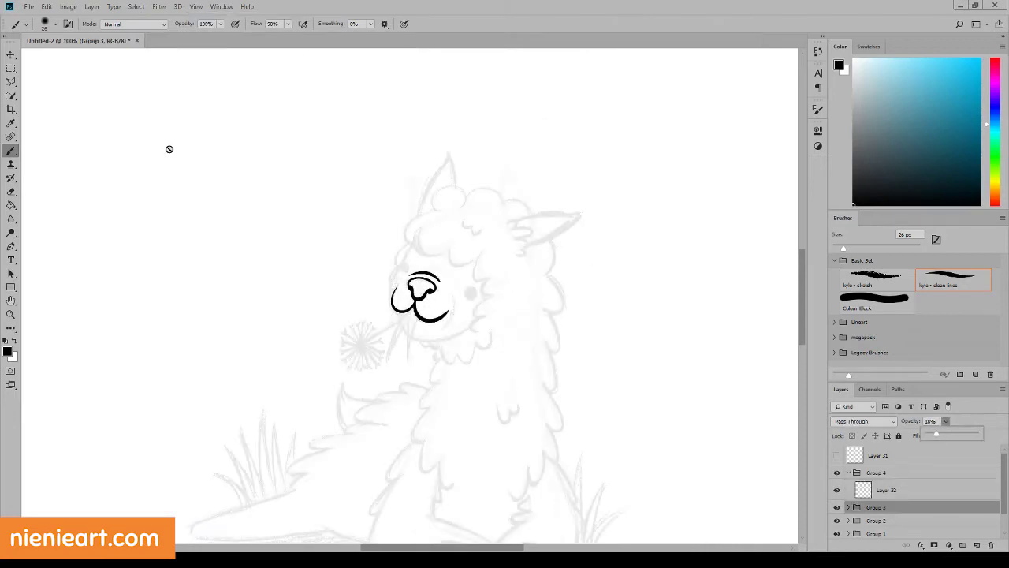
pyautogui.click(196, 6)
pyautogui.click(228, 125)
pyautogui.click(887, 490)
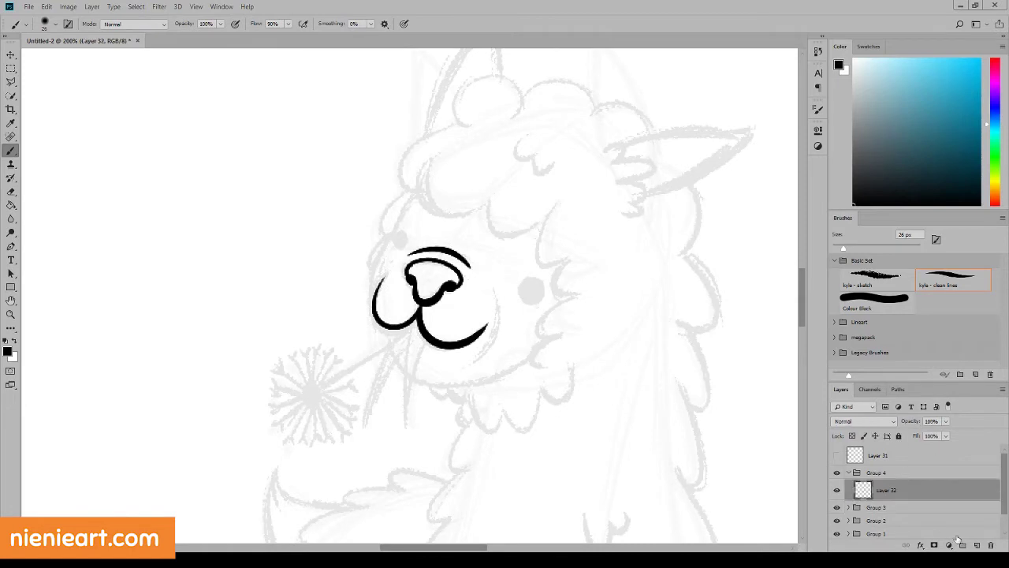
pyautogui.click(977, 545)
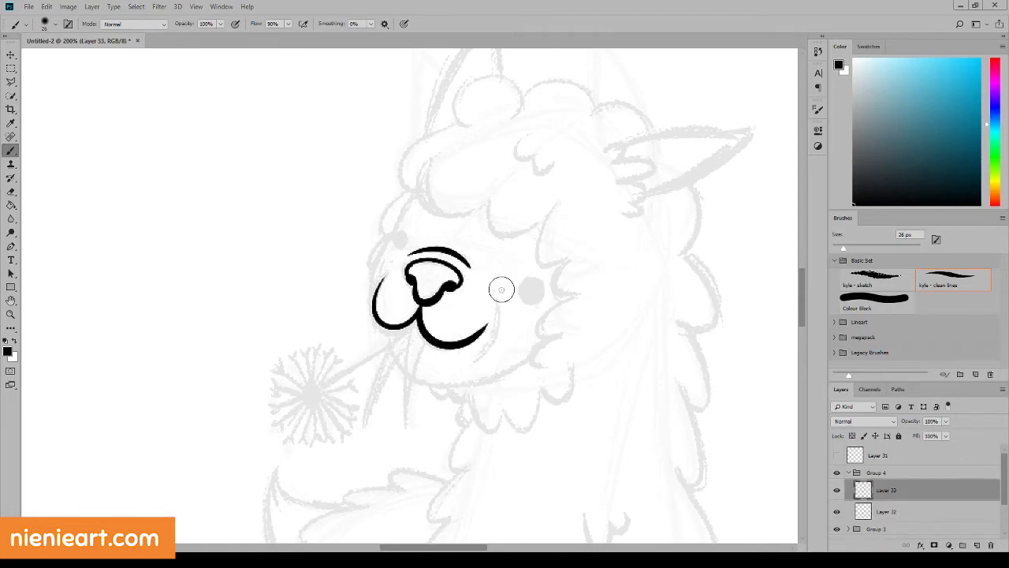
# Step: Ink the cheek curve beside the muzzle and the curved chin line under the mouth
pyautogui.moveTo(501, 290); pyautogui.dragTo(478, 353)
pyautogui.moveTo(386, 331)
pyautogui.mouseDown()
pyautogui.moveTo(391, 361)
pyautogui.moveTo(498, 385)
pyautogui.mouseUp()
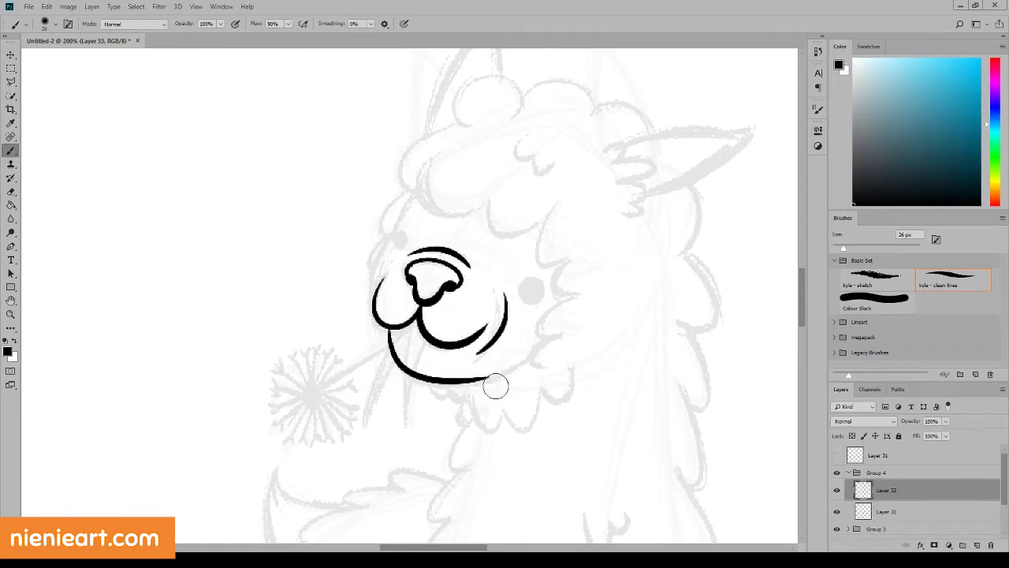
pyautogui.hotkey('ctrl', 'z')
pyautogui.moveTo(386, 339); pyautogui.dragTo(437, 386)
pyautogui.hotkey('ctrl', 'z')
pyautogui.moveTo(391, 363); pyautogui.dragTo(511, 371)
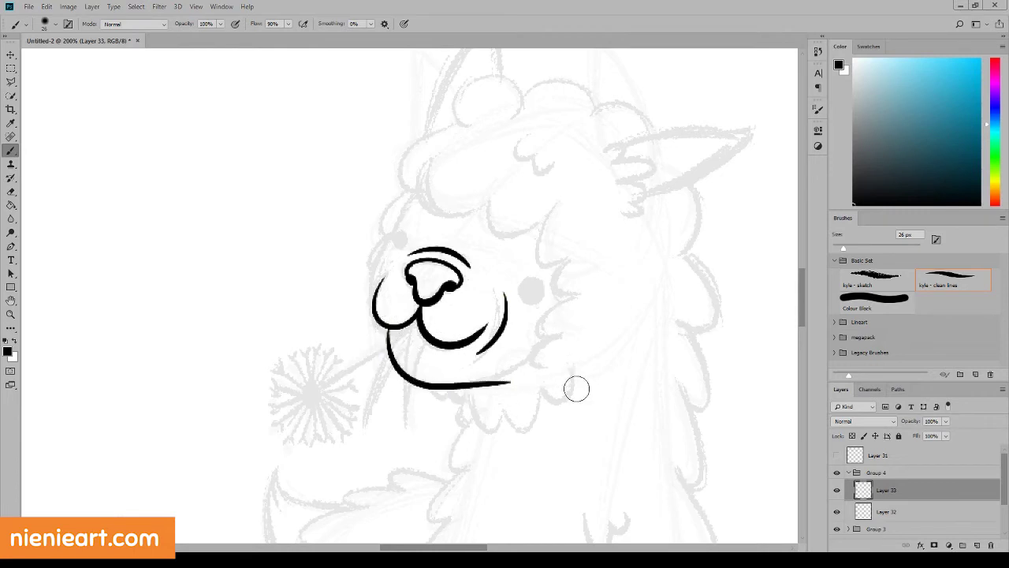
pyautogui.hotkey('ctrl', 'z')
pyautogui.moveTo(388, 331)
pyautogui.mouseDown()
pyautogui.moveTo(402, 385)
pyautogui.moveTo(536, 347)
pyautogui.mouseUp()
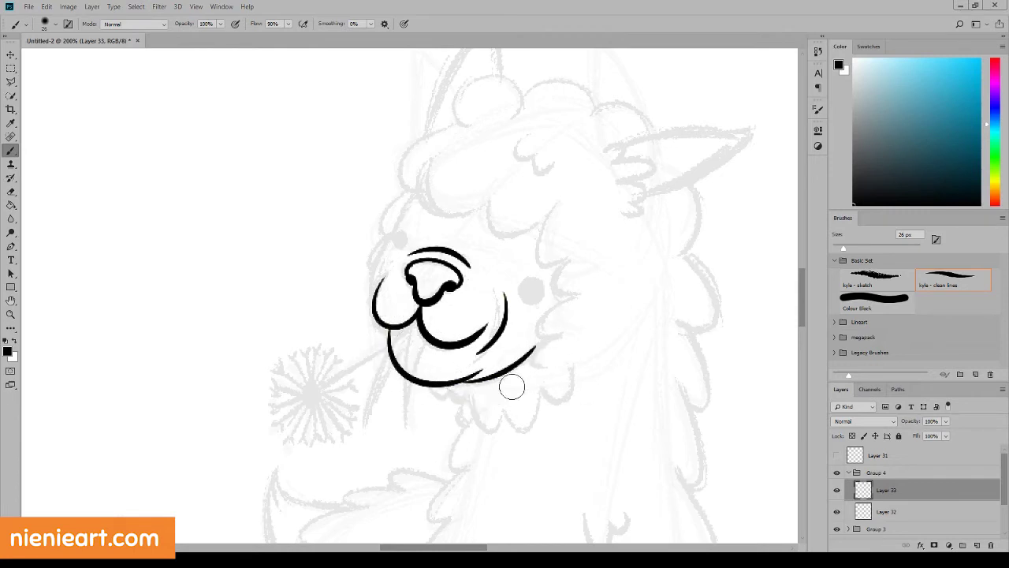
pyautogui.hotkey('ctrl', 'z')
pyautogui.moveTo(458, 385); pyautogui.dragTo(537, 348)
# Step: Add the large and small eye dots and try the left face contour
pyautogui.moveTo(532, 285); pyautogui.dragTo(532, 288)
pyautogui.click(402, 239)
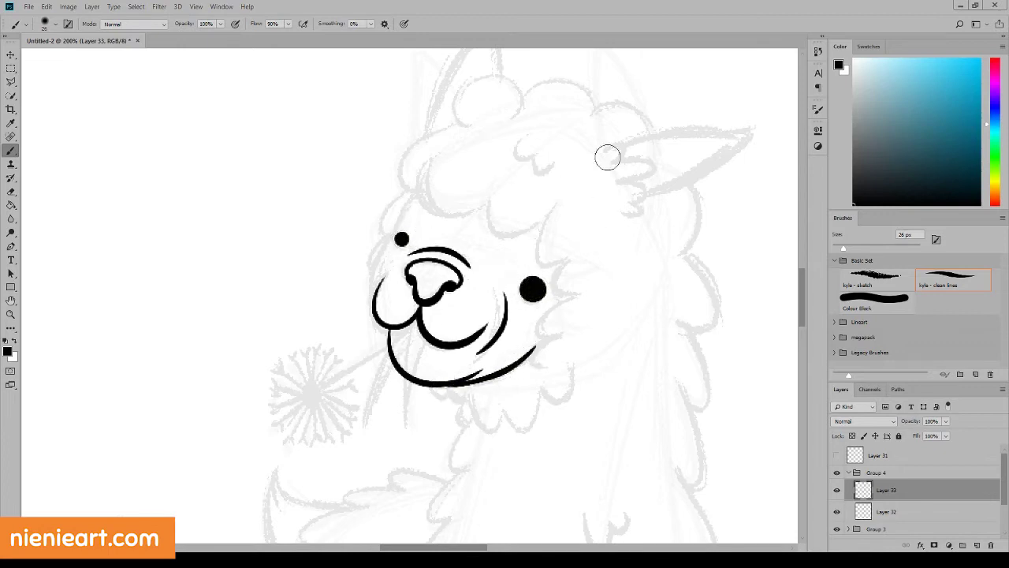
pyautogui.moveTo(379, 288); pyautogui.dragTo(414, 199)
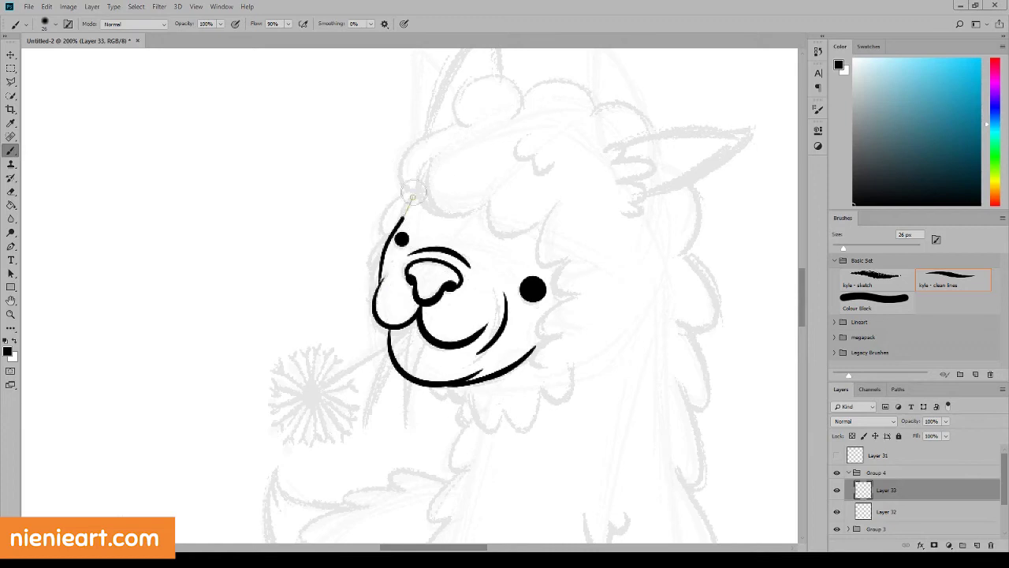
pyautogui.hotkey('ctrl', 'z')
pyautogui.moveTo(379, 289); pyautogui.dragTo(415, 198)
pyautogui.hotkey('ctrl', 'z')
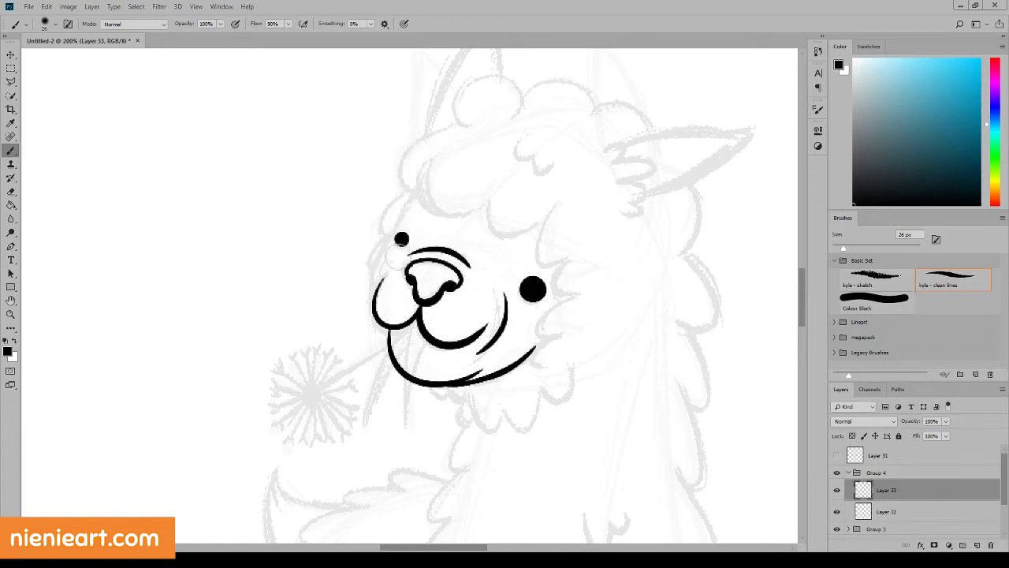
pyautogui.moveTo(380, 289)
pyautogui.mouseDown()
pyautogui.moveTo(413, 197)
pyautogui.moveTo(382, 251)
pyautogui.moveTo(414, 194)
pyautogui.mouseUp()
pyautogui.hotkey('ctrl', 'z')
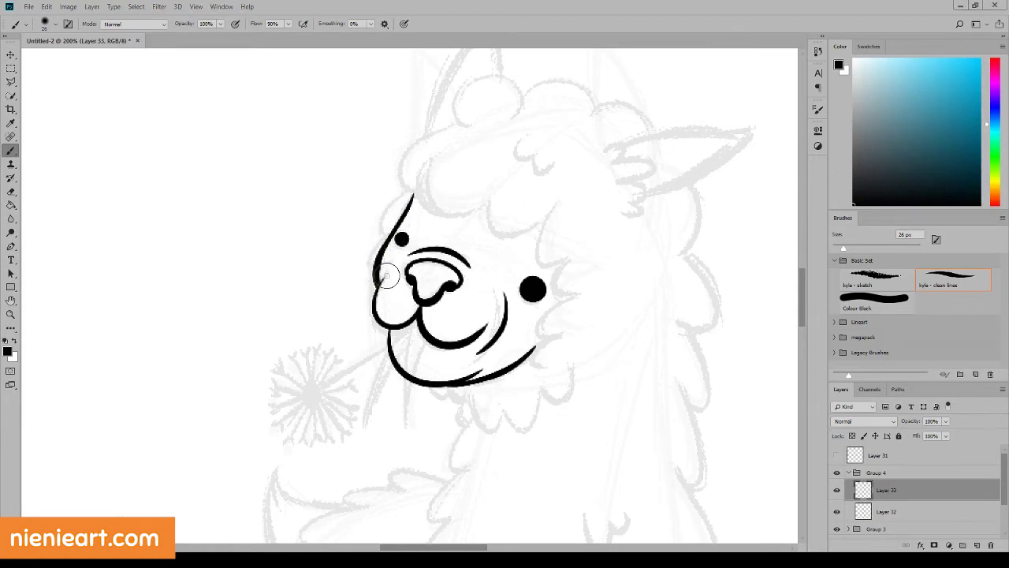
# Step: Zoom in, trace the left face contour boldly, and hide the inking layer
pyautogui.press('e')
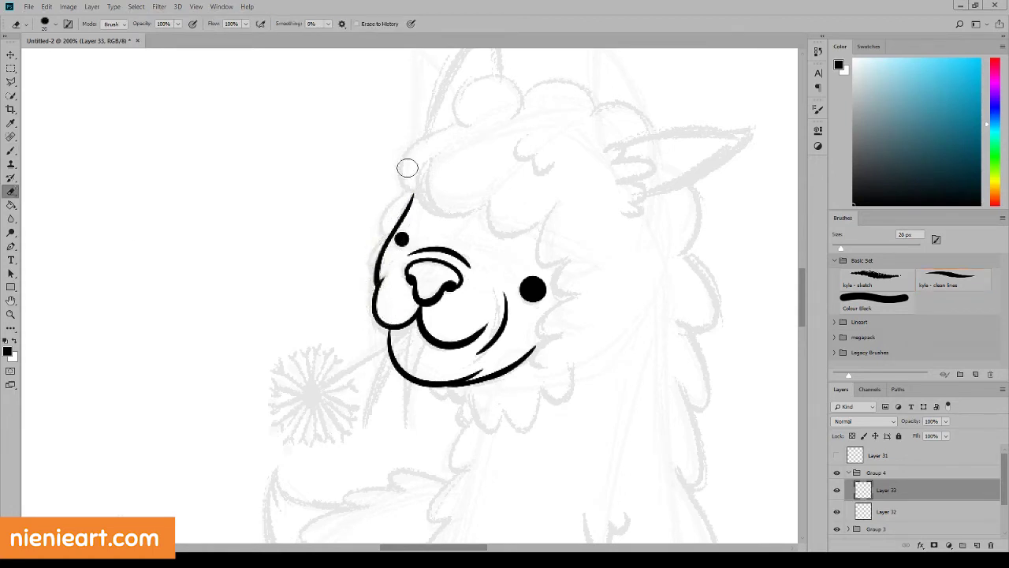
pyautogui.press('b')
pyautogui.hotkey('ctrl', '+')
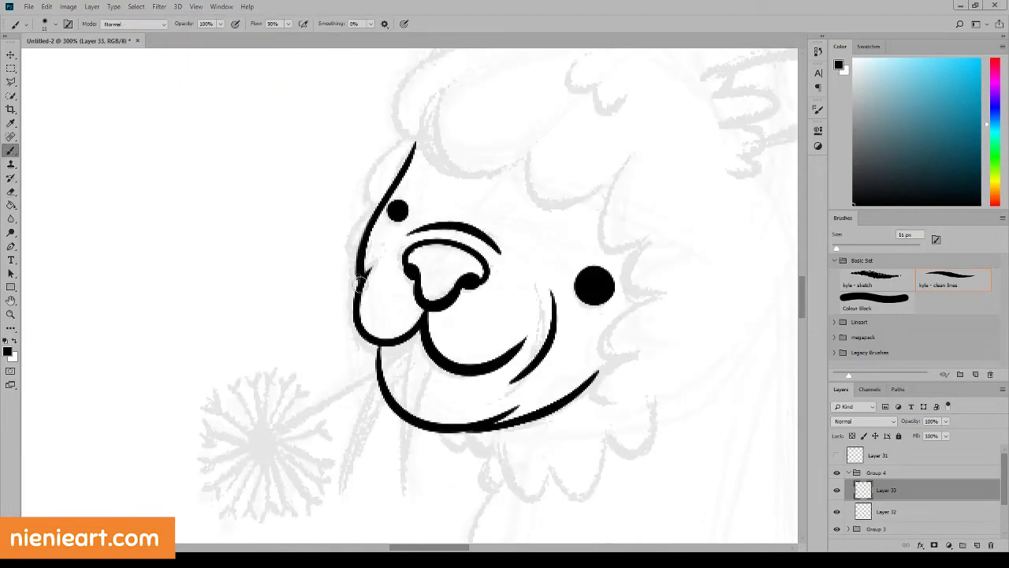
pyautogui.moveTo(359, 284); pyautogui.dragTo(416, 144)
pyautogui.click(836, 489)
# Step: Toggle the inking layer's visibility and make Layer 32 active with the clean-lines brush
pyautogui.click(836, 490)
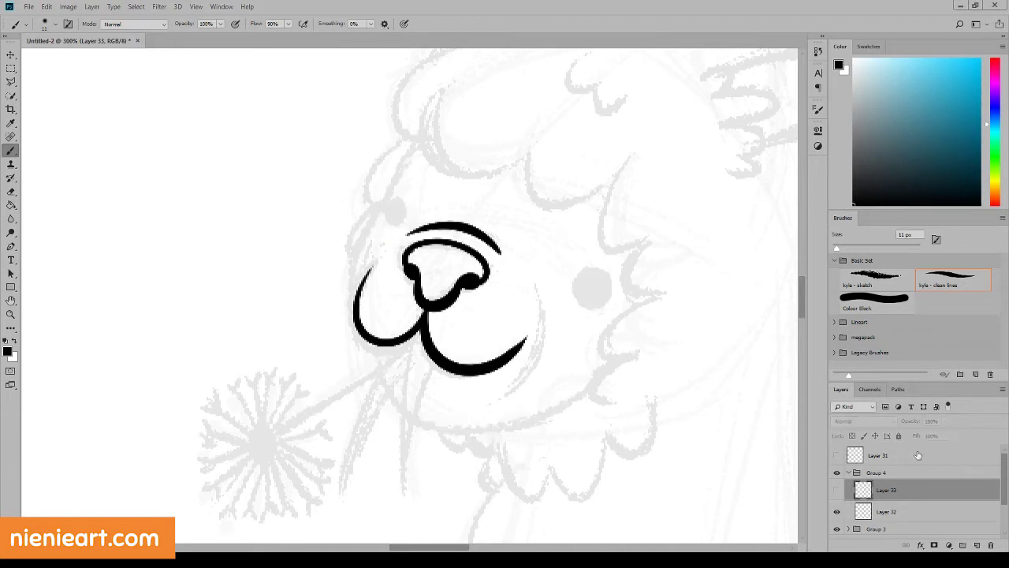
pyautogui.click(922, 515)
pyautogui.press('e')
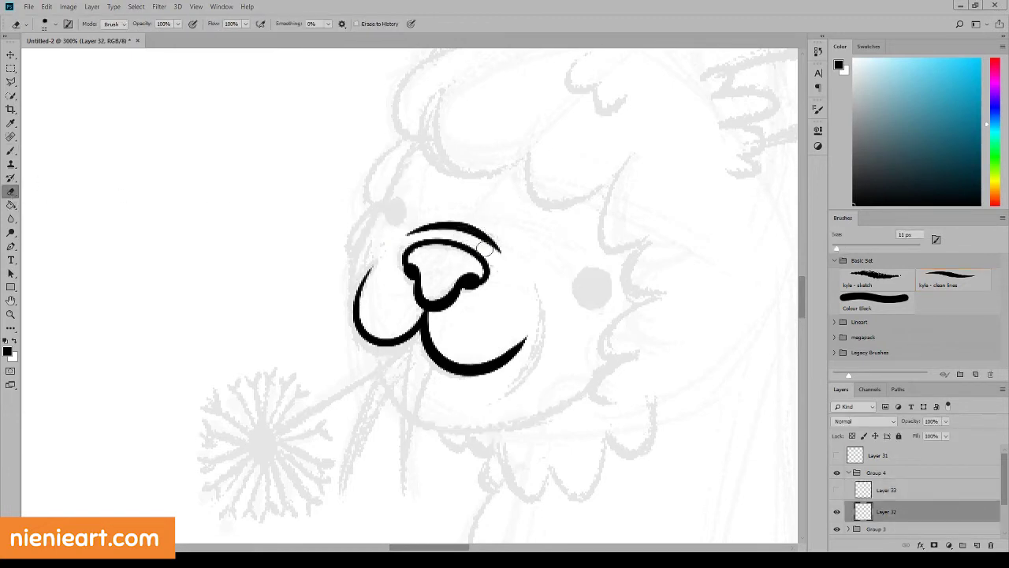
pyautogui.press('b')
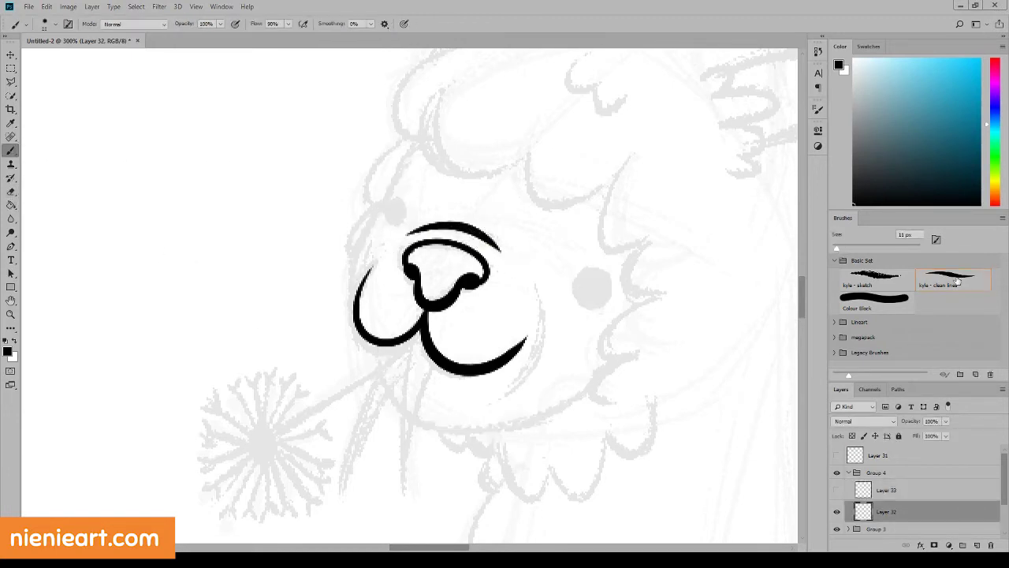
# Step: Attempt the long left face line on Layer 32, undoing and erasing the tries
pyautogui.moveTo(413, 148); pyautogui.dragTo(364, 285)
pyautogui.hotkey('ctrl', 'z')
pyautogui.moveTo(361, 298); pyautogui.dragTo(414, 148)
pyautogui.hotkey('ctrl', 'z')
pyautogui.hotkey('ctrl', 'alt', 'z')
pyautogui.moveTo(363, 284); pyautogui.dragTo(424, 151)
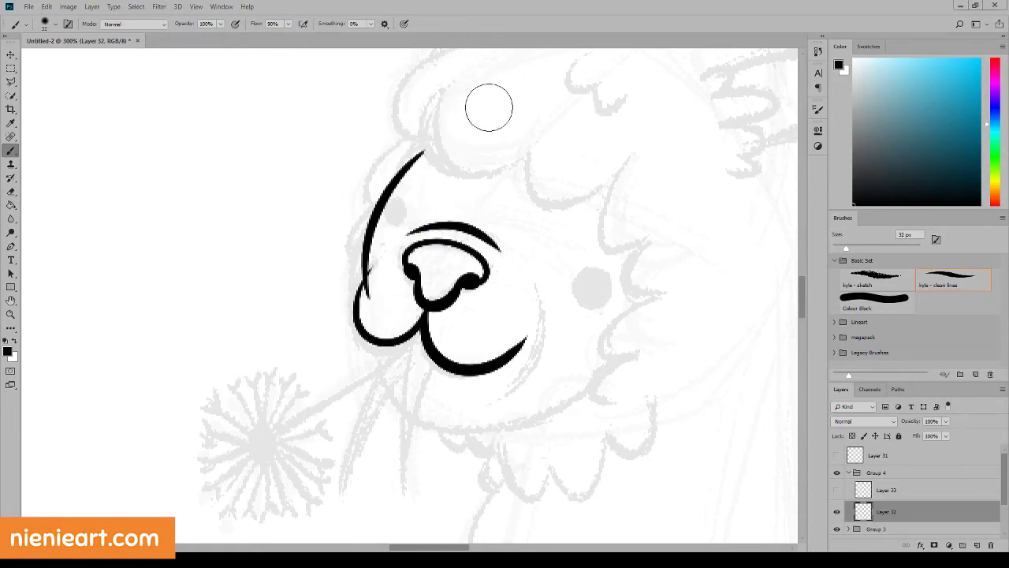
pyautogui.press('e')
pyautogui.moveTo(364, 277); pyautogui.dragTo(368, 293)
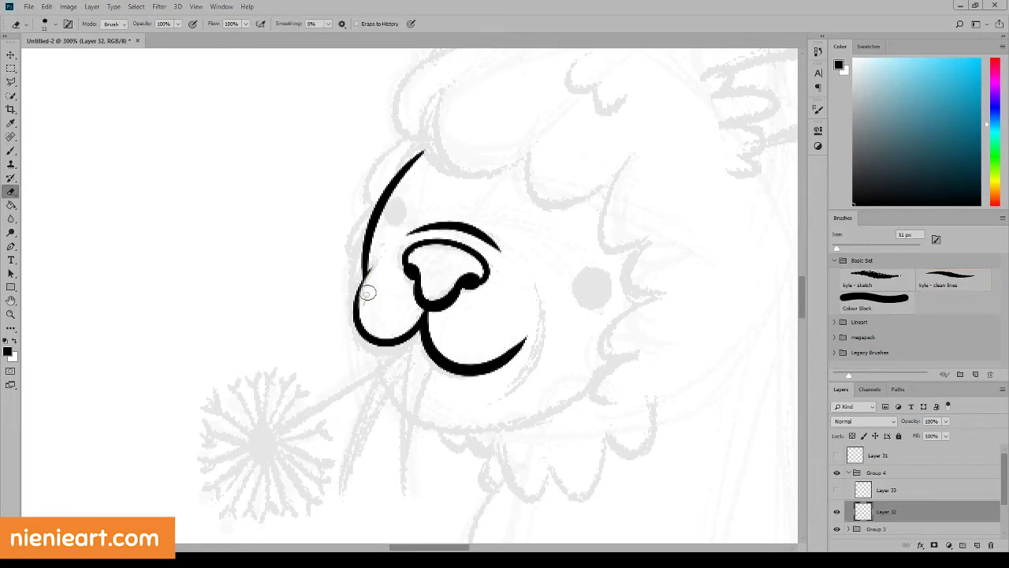
pyautogui.hotkey('ctrl', 'z')
# Step: Draw the left face outline on a new Layer 34 and trim its lower end
pyautogui.hotkey('ctrl', 'shift', 'alt', 'n')
pyautogui.press('b')
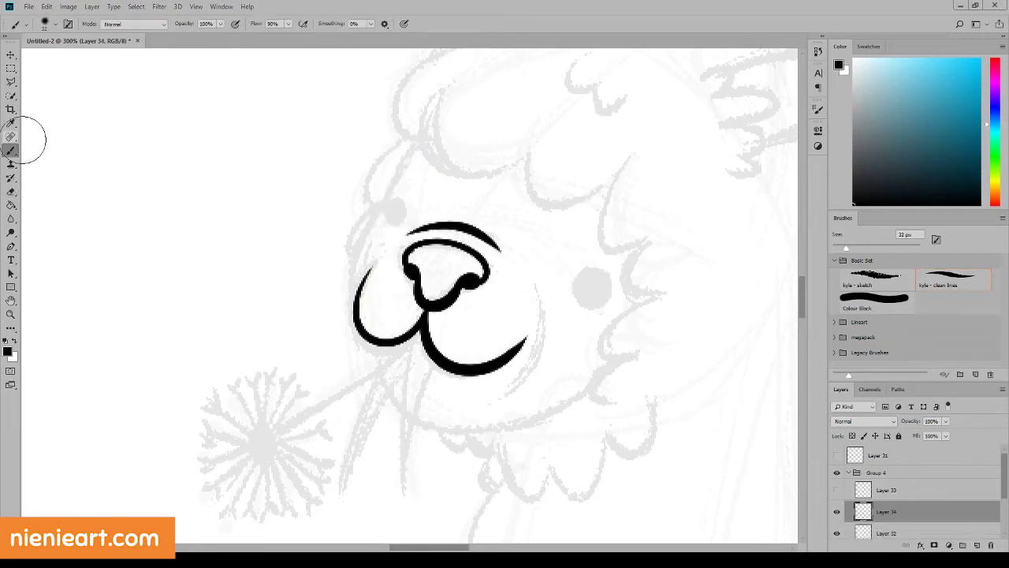
pyautogui.moveTo(359, 327); pyautogui.dragTo(422, 142)
pyautogui.click(11, 191)
pyautogui.moveTo(371, 272); pyautogui.dragTo(359, 316)
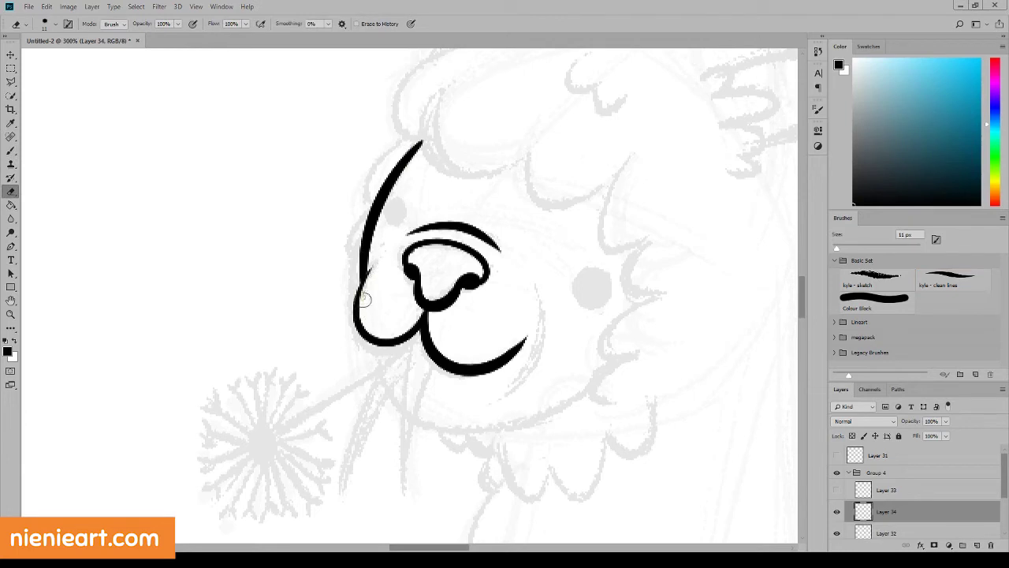
pyautogui.moveTo(365, 280)
pyautogui.mouseDown()
pyautogui.moveTo(364, 323)
pyautogui.moveTo(567, 404)
pyautogui.mouseUp()
pyautogui.press('b')
# Step: Draw the chin curve extending right beneath the jaw, then zoom out to 100%
pyautogui.hotkey('ctrl', 'z')
pyautogui.moveTo(382, 345)
pyautogui.mouseDown()
pyautogui.moveTo(552, 387)
pyautogui.moveTo(508, 401)
pyautogui.mouseUp()
pyautogui.hotkey('ctrl', 'z')
pyautogui.moveTo(595, 395); pyautogui.dragTo(461, 426)
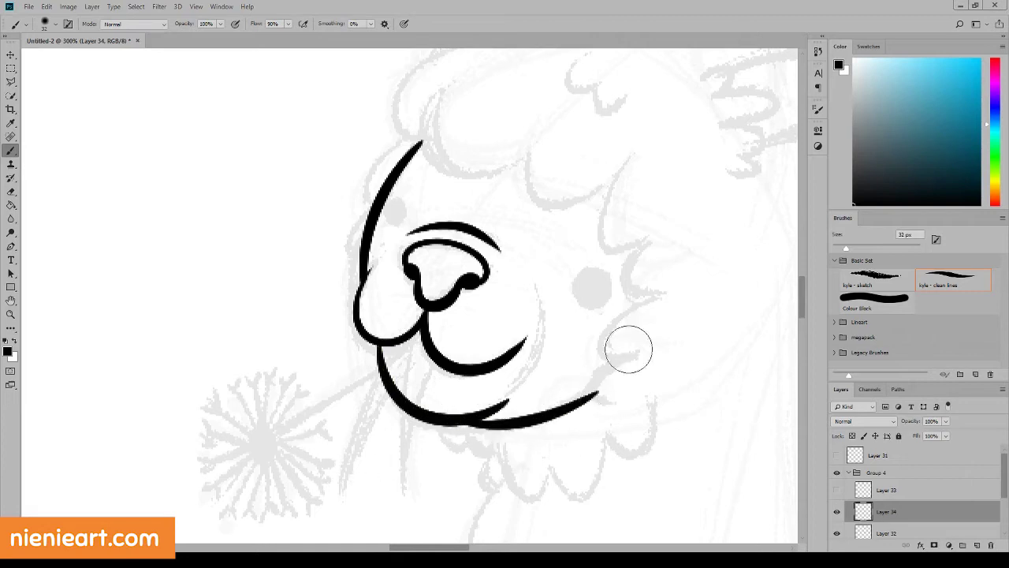
pyautogui.click(196, 6)
pyautogui.click(238, 123)
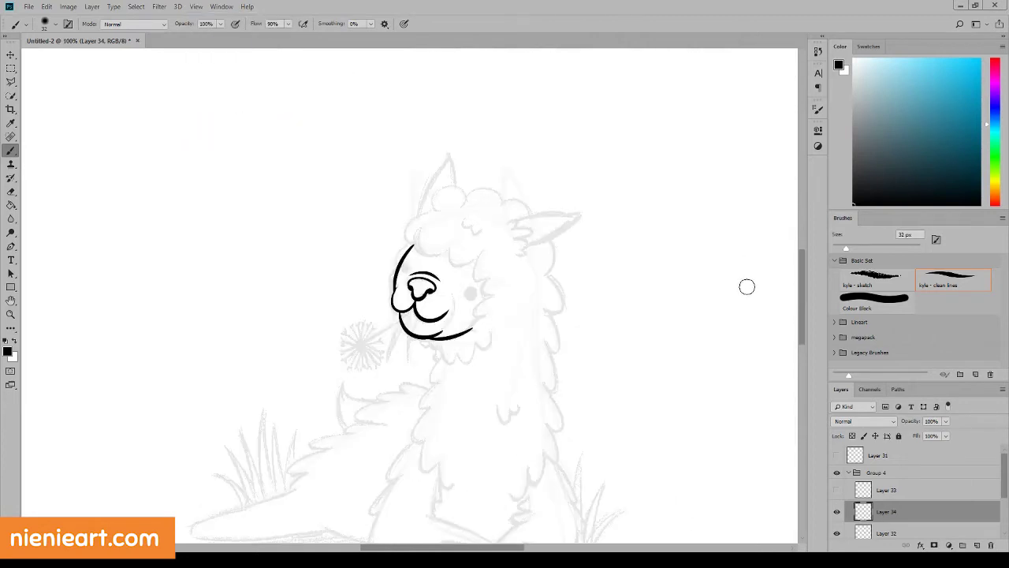
# Step: Undo the chin strokes and discard Layer 34 with the head outline
pyautogui.hotkey('ctrl', 'z')
pyautogui.moveTo(398, 314); pyautogui.dragTo(451, 345)
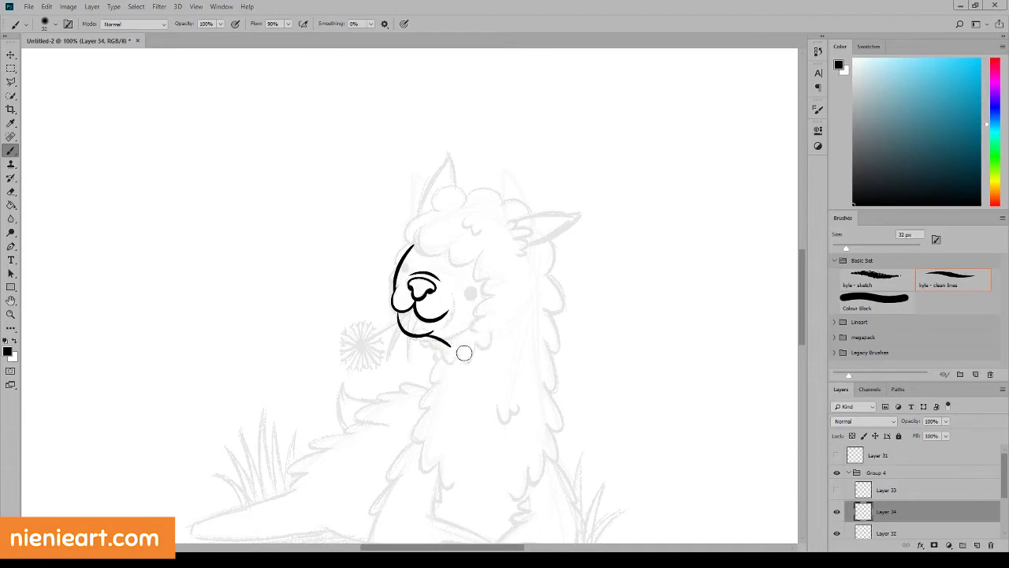
pyautogui.hotkey('ctrl', 'z')
pyautogui.hotkey('ctrl', 'z')
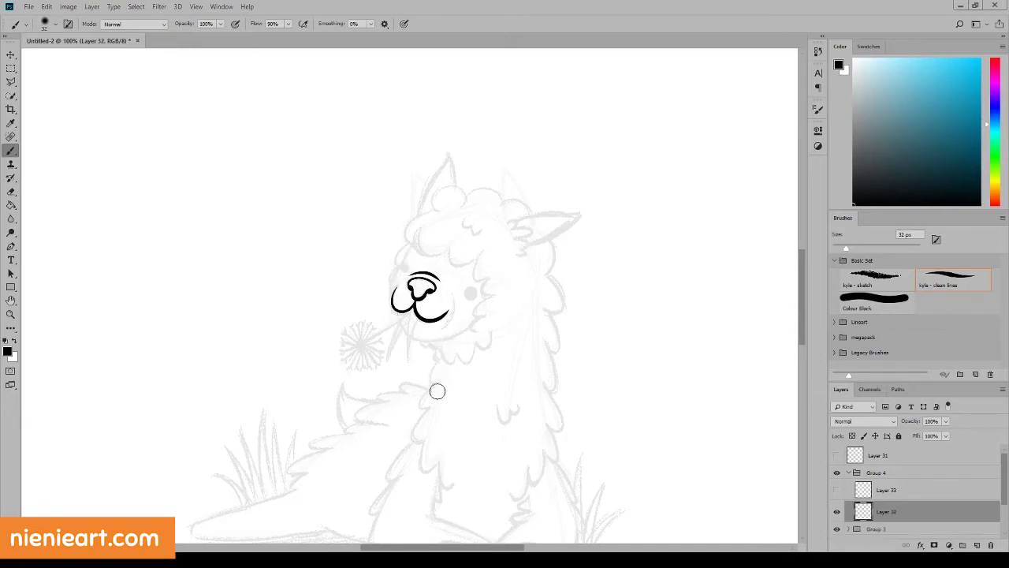
pyautogui.hotkey('ctrl', 'z')
# Step: Rotate the inked nose and mouth on Layer 32 and nudge them into place
pyautogui.hotkey('ctrl', 't')
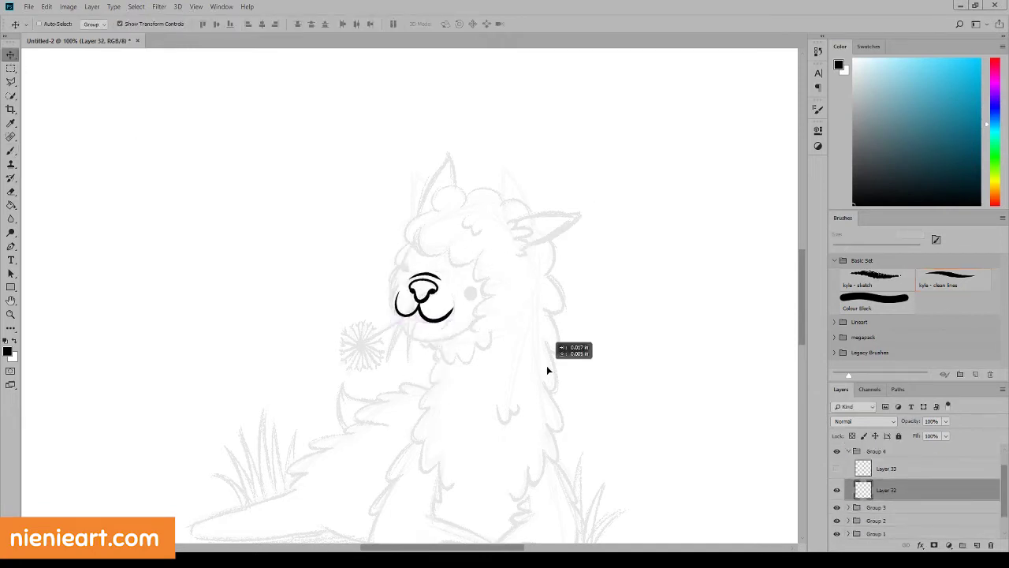
pyautogui.moveTo(476, 330); pyautogui.dragTo(471, 272)
pyautogui.press('Return')
pyautogui.moveTo(528, 383); pyautogui.dragTo(528, 383)
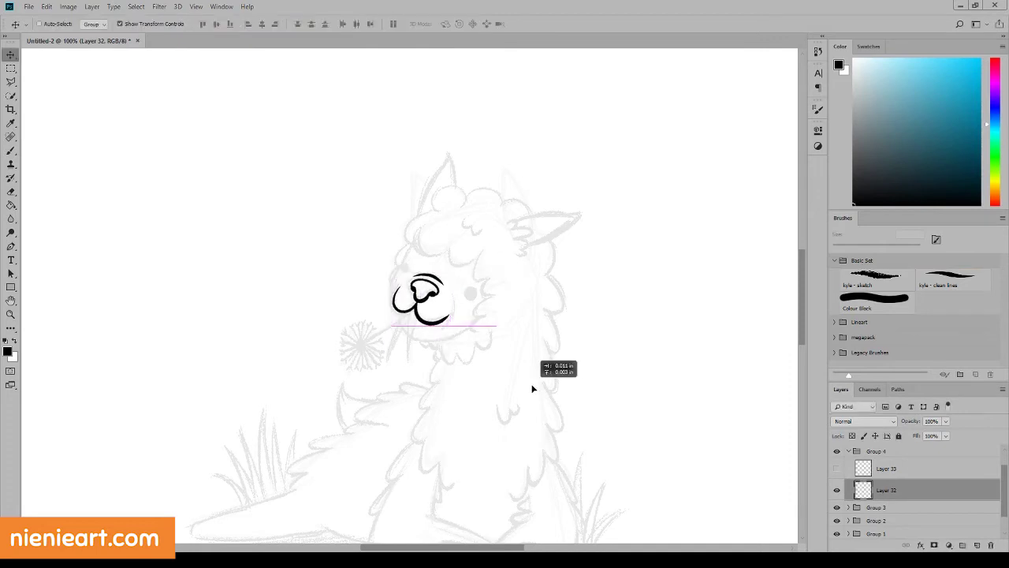
# Step: Add a second lower mouth curve on a new layer, discarding an extra curve
pyautogui.click(977, 545)
pyautogui.press('b')
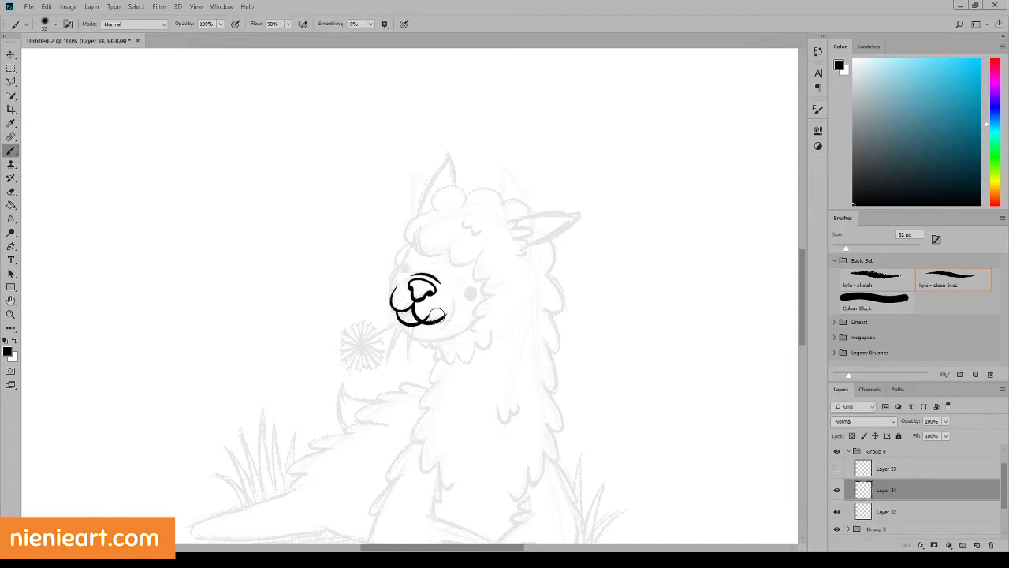
pyautogui.moveTo(399, 317); pyautogui.dragTo(435, 327)
pyautogui.hotkey('ctrl', '+')
pyautogui.press('e')
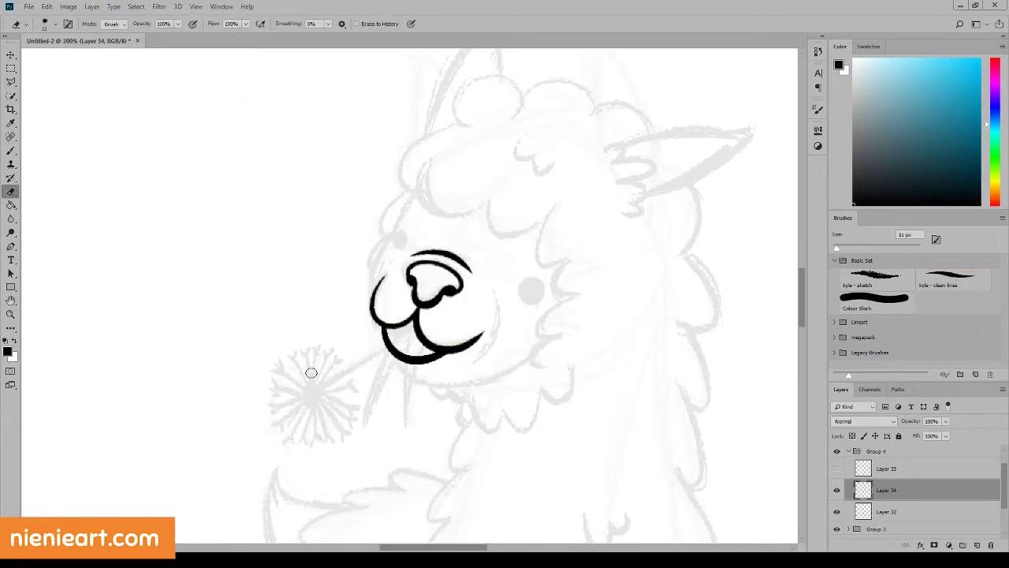
pyautogui.press('b')
pyautogui.click(976, 545)
pyautogui.moveTo(394, 354); pyautogui.dragTo(490, 378)
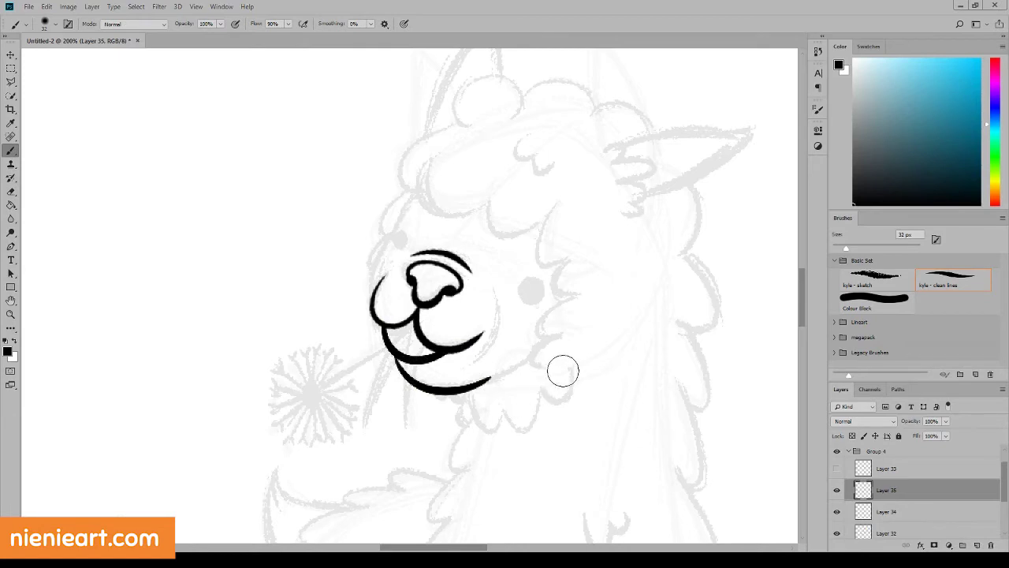
pyautogui.hotkey('ctrl', 'z')
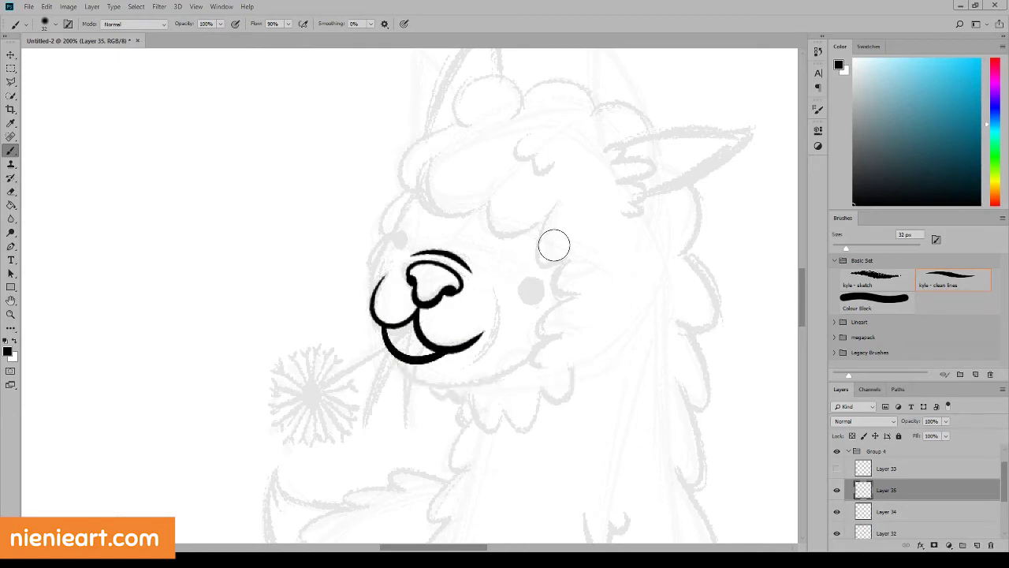
# Step: Redraw the left cheek line running from the head down to the mouth
pyautogui.moveTo(417, 194); pyautogui.dragTo(375, 292)
pyautogui.hotkey('ctrl', 'z')
pyautogui.moveTo(417, 187); pyautogui.dragTo(376, 294)
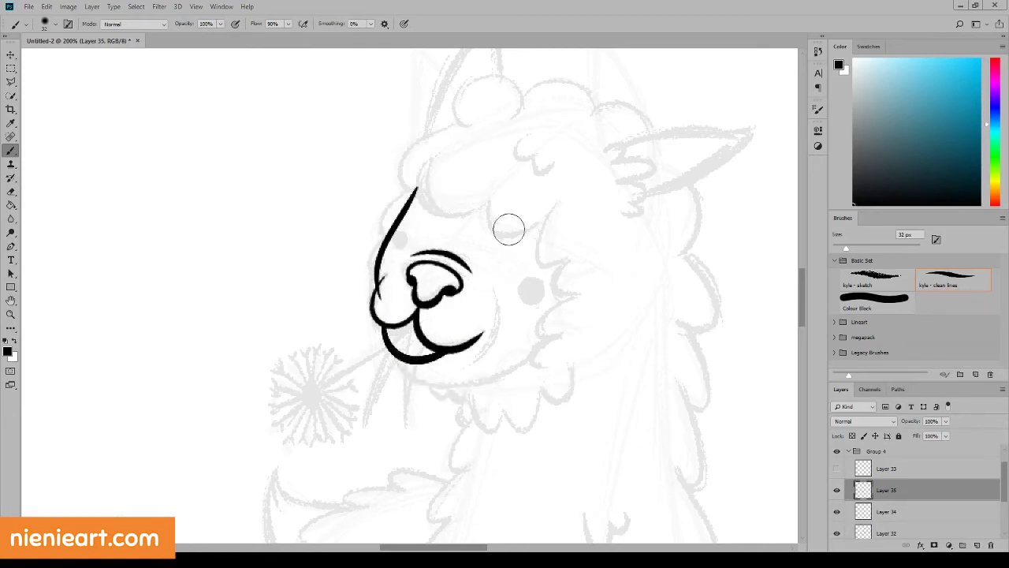
pyautogui.press('e')
pyautogui.click(11, 150)
# Step: Try extending the chin into a jaw line, then undo it and a stray stroke
pyautogui.moveTo(421, 364); pyautogui.dragTo(537, 347)
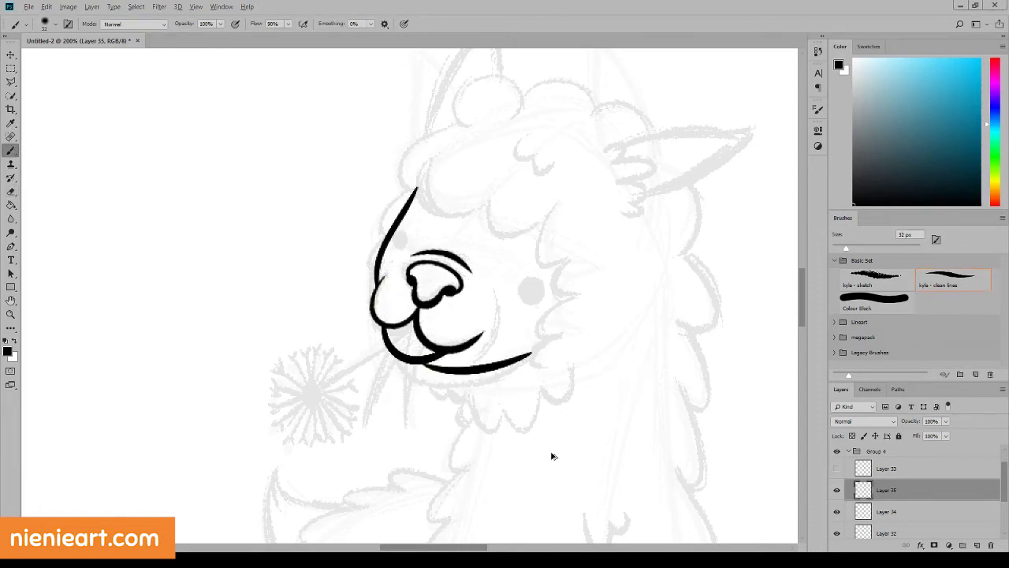
pyautogui.hotkey('ctrl', 'z')
pyautogui.hotkey('ctrl', 'z')
pyautogui.moveTo(400, 364); pyautogui.dragTo(536, 359)
pyautogui.hotkey('ctrl', 'z')
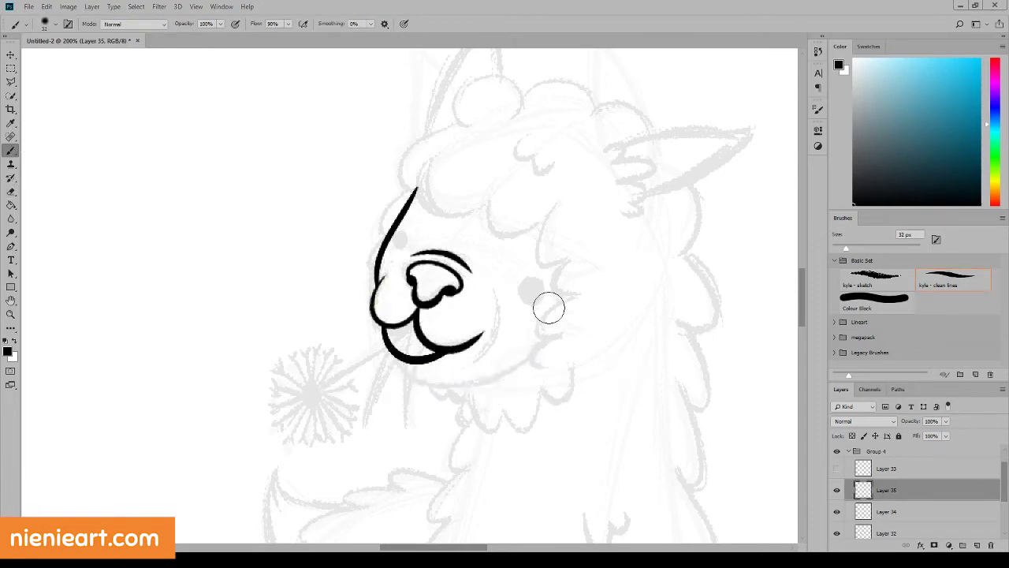
pyautogui.hotkey('ctrl', 'z')
# Step: Try rotating the muzzle and drawing jaw and face-side lines, undoing the rejected attempts
pyautogui.press('v')
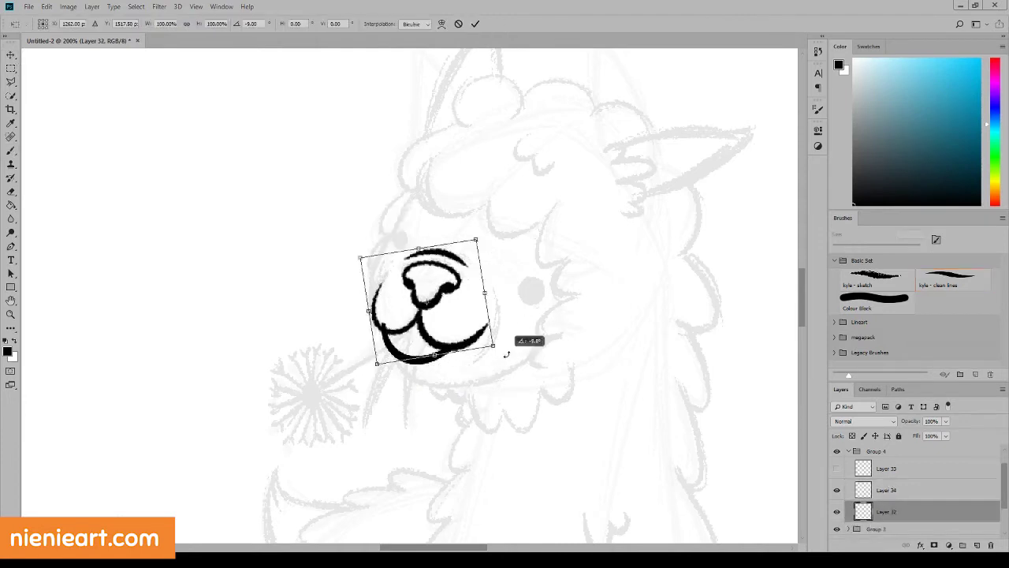
pyautogui.moveTo(531, 335); pyautogui.dragTo(543, 405)
pyautogui.hotkey('ctrl', 'z')
pyautogui.hotkey('ctrl', 'z')
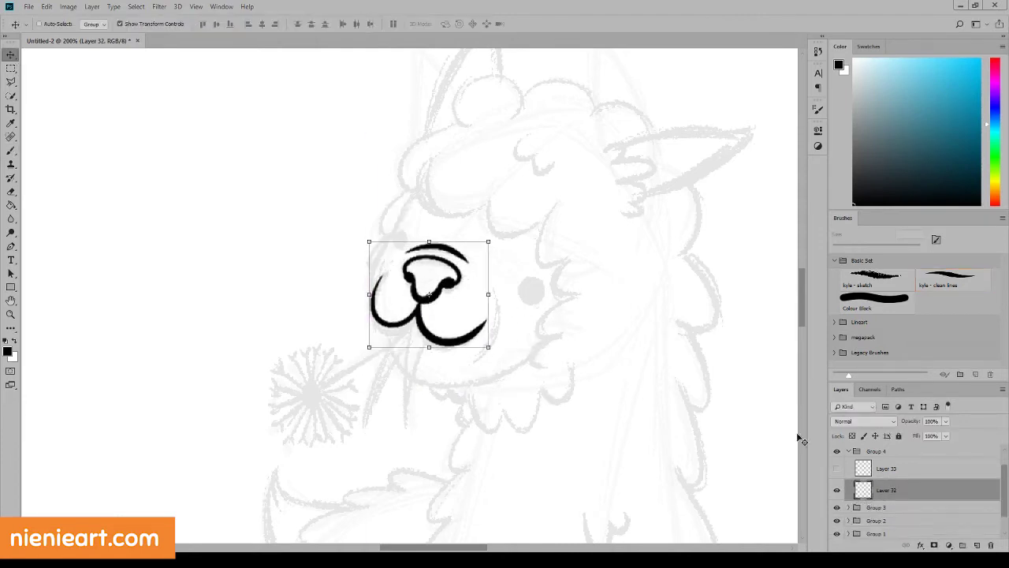
pyautogui.hotkey('ctrl', 'z')
pyautogui.hotkey('ctrl', 'z')
pyautogui.hotkey('ctrl', 'z')
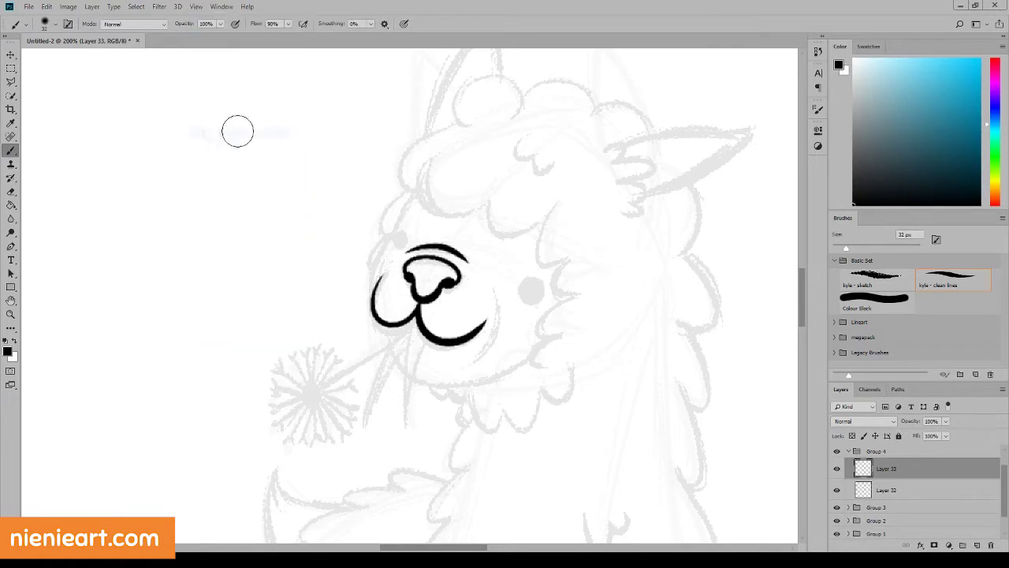
pyautogui.moveTo(387, 328); pyautogui.dragTo(533, 367)
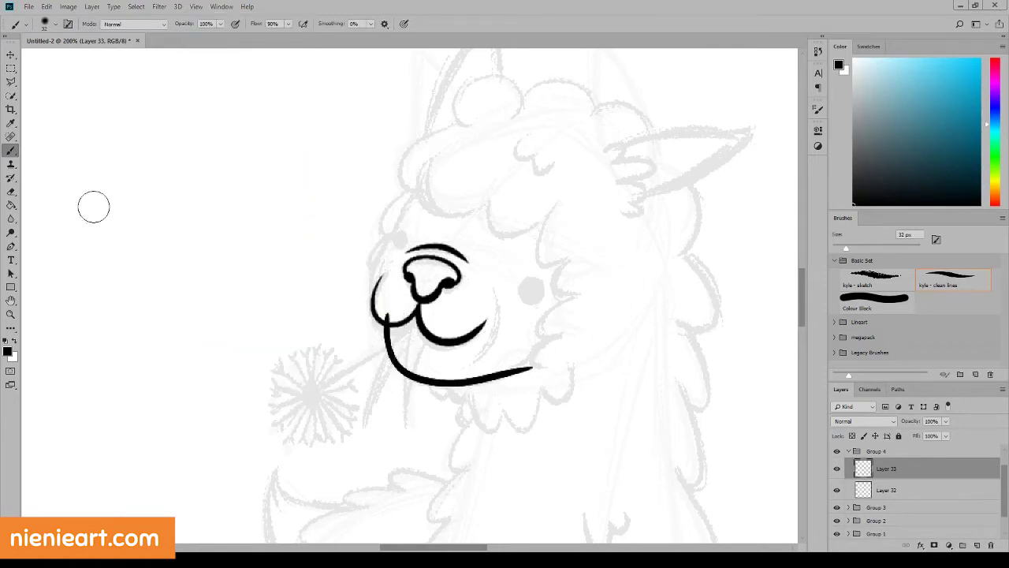
pyautogui.press('e')
pyautogui.press('b')
pyautogui.moveTo(373, 296)
pyautogui.mouseDown()
pyautogui.moveTo(411, 198)
pyautogui.moveTo(375, 294)
pyautogui.mouseUp()
pyautogui.hotkey('ctrl', 'z')
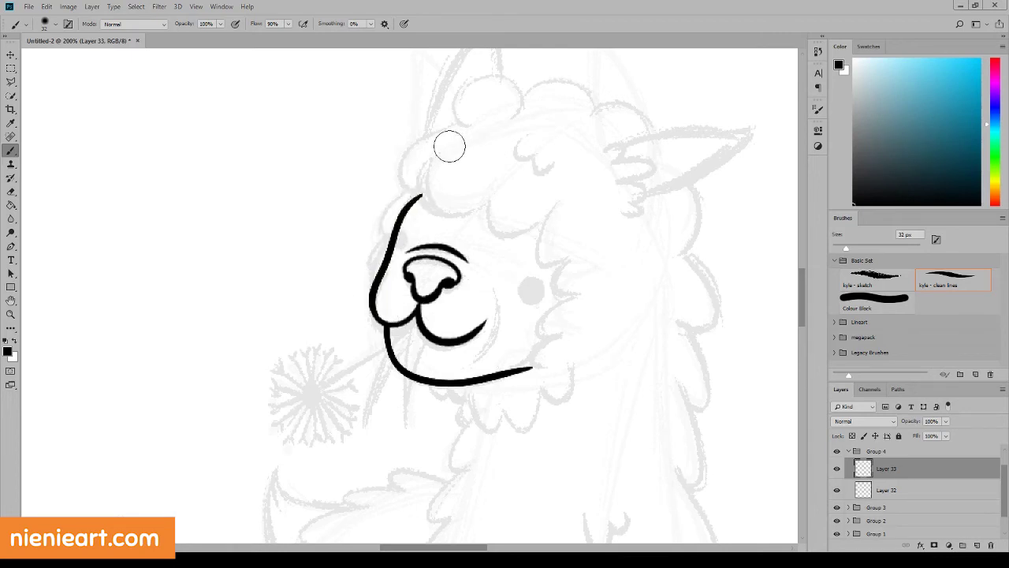
pyautogui.press('e')
pyautogui.press('b')
# Step: Add a new layer for the eyes, testing and undoing two curves beside the mouth
pyautogui.hotkey('ctrl', 'shift', 'alt', 'n')
pyautogui.moveTo(502, 292); pyautogui.dragTo(485, 345)
pyautogui.hotkey('ctrl', 'z')
pyautogui.moveTo(495, 264)
pyautogui.mouseDown()
pyautogui.moveTo(466, 369)
pyautogui.moveTo(436, 380)
pyautogui.mouseUp()
pyautogui.hotkey('ctrl', 'z')
pyautogui.hotkey('ctrl', 'z')
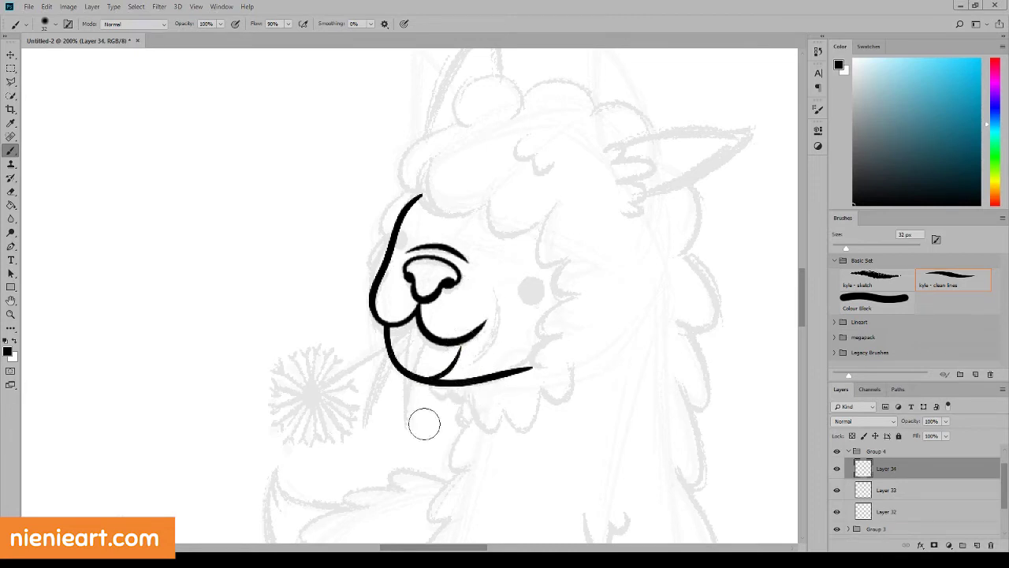
# Step: Paint two black eye dots: one on the snout line, a larger one right of the nose
pyautogui.moveTo(530, 297); pyautogui.dragTo(532, 300)
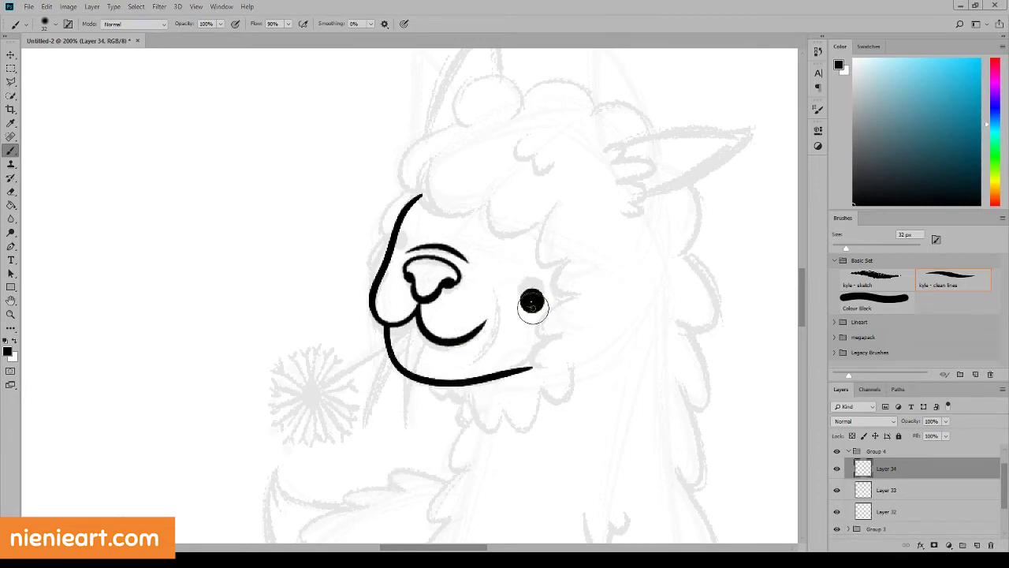
pyautogui.click(395, 254)
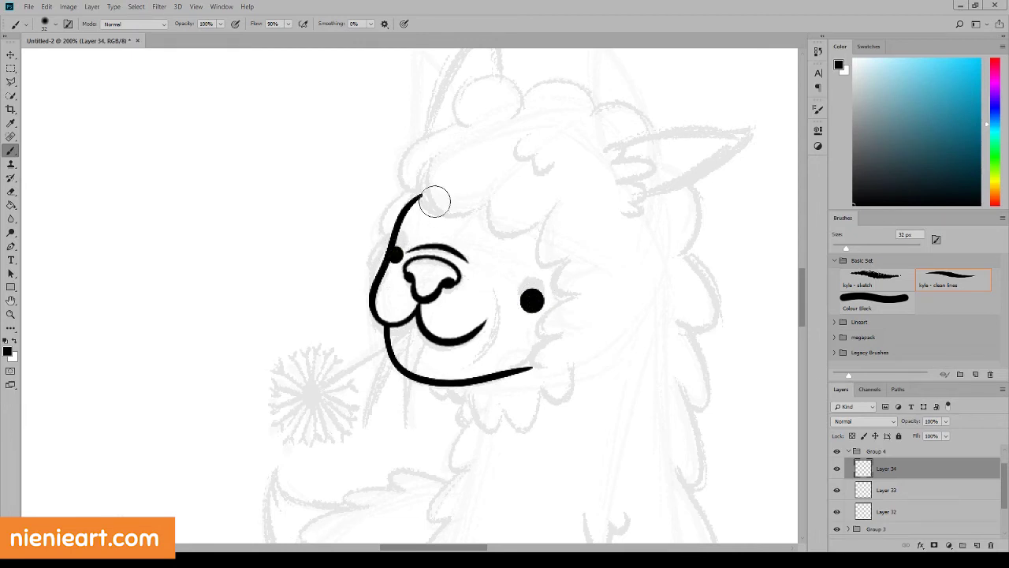
pyautogui.hotkey('ctrl', 'z')
pyautogui.click(403, 233)
pyautogui.press('e')
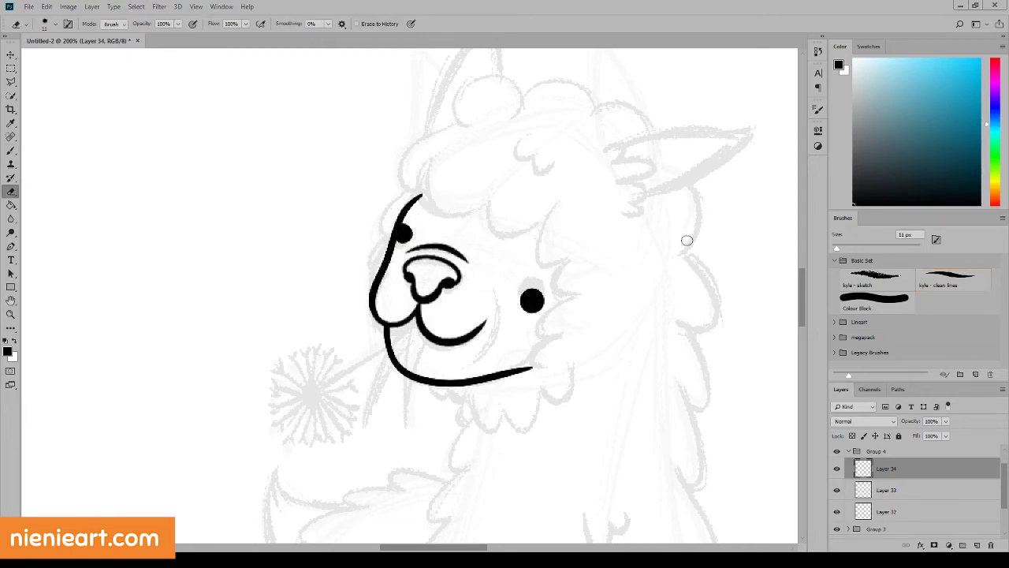
pyautogui.moveTo(532, 301); pyautogui.dragTo(522, 302)
pyautogui.press('b')
pyautogui.click(528, 279)
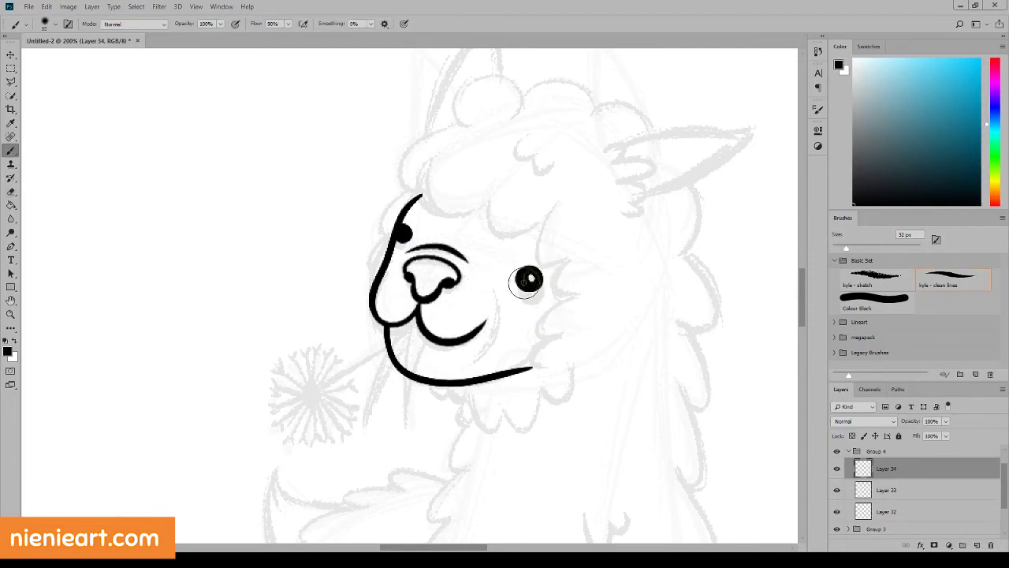
pyautogui.hotkey('ctrl', 'z')
pyautogui.hotkey('ctrl', 'z')
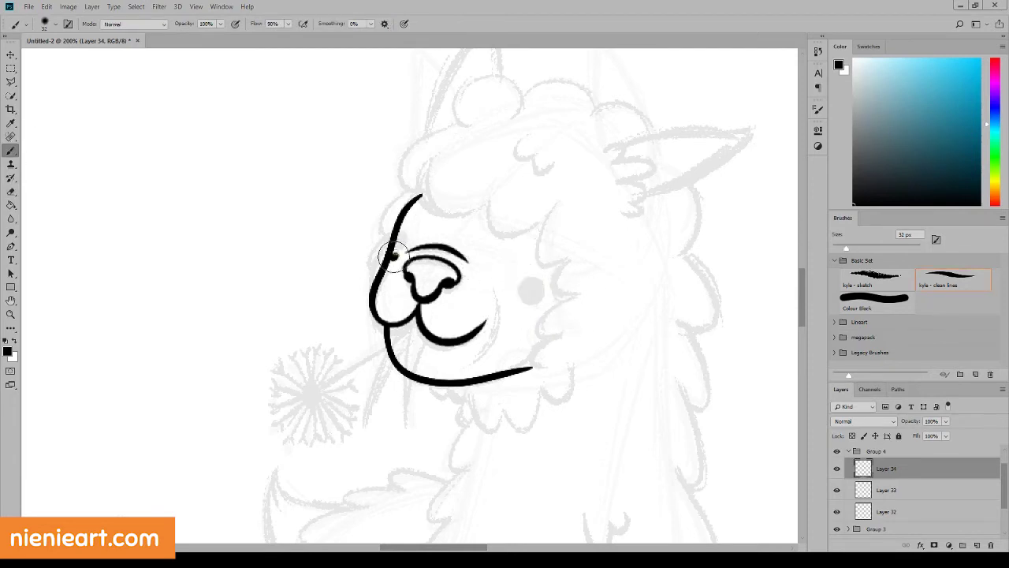
pyautogui.click(394, 253)
pyautogui.moveTo(522, 288); pyautogui.dragTo(524, 290)
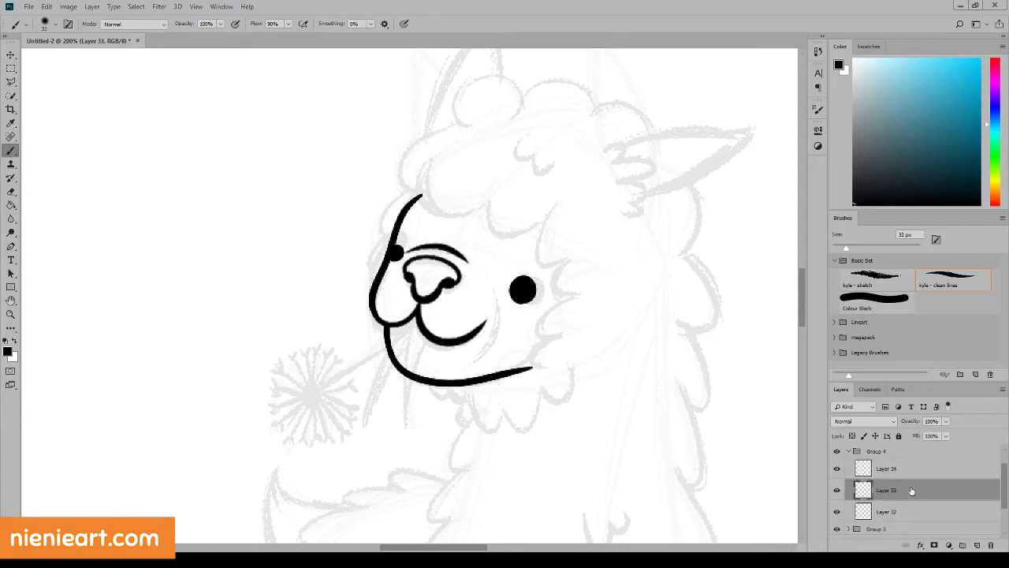
# Step: Nudge the muzzle layer into place with Move and Free Transform
pyautogui.press('v')
pyautogui.moveTo(451, 281); pyautogui.dragTo(441, 298)
pyautogui.hotkey('ctrl', 't')
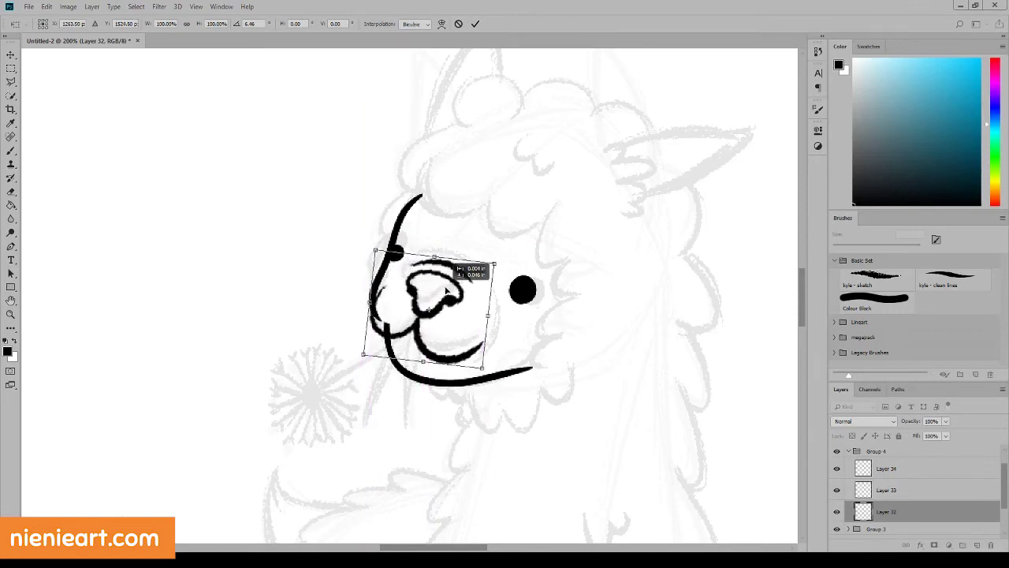
pyautogui.click(474, 24)
# Step: Select the jaw line layer and delete it
pyautogui.click(887, 490)
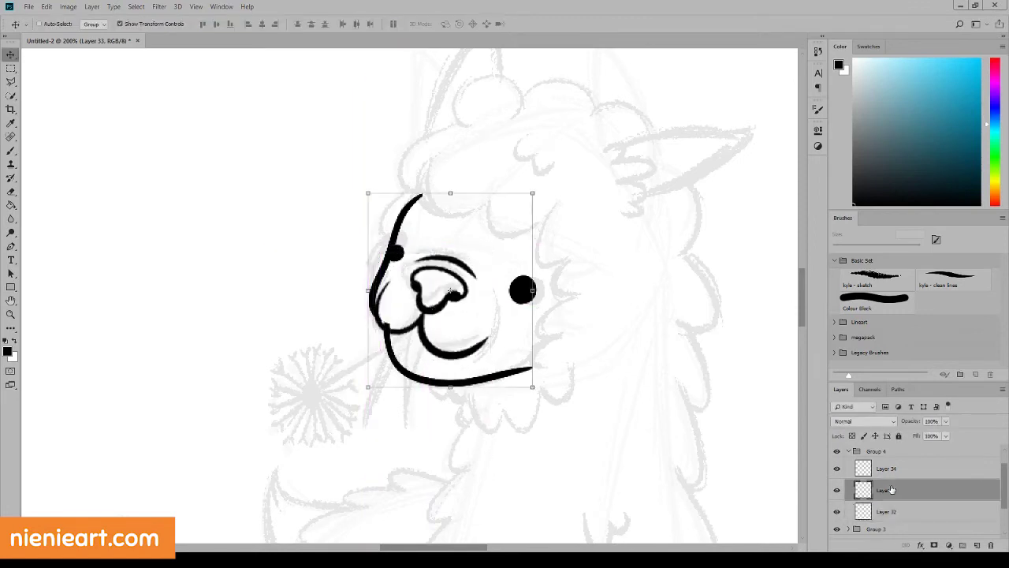
pyautogui.click(887, 469)
pyautogui.click(887, 490)
pyautogui.moveTo(692, 394); pyautogui.dragTo(686, 390)
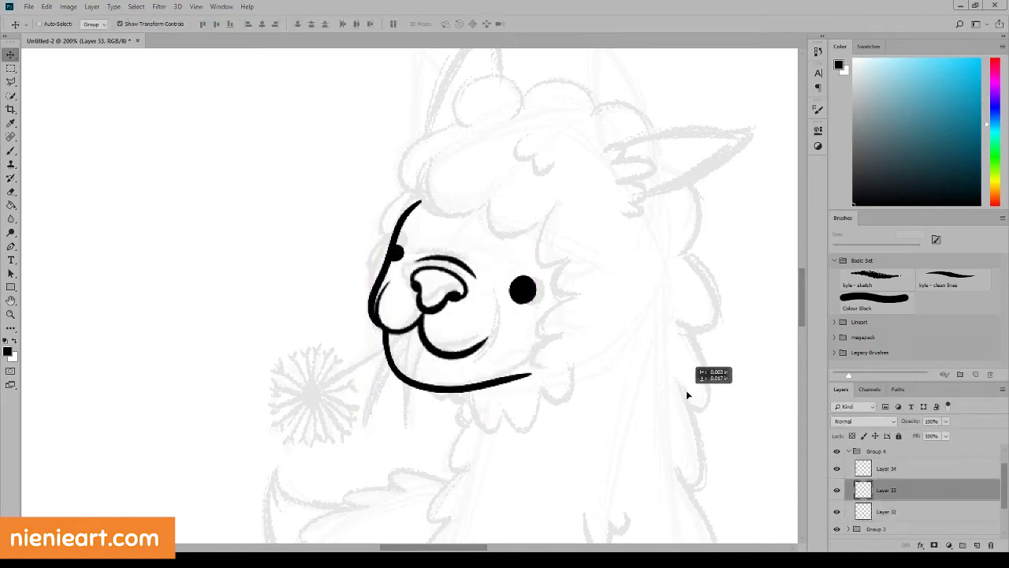
pyautogui.click(990, 544)
pyautogui.press('Return')
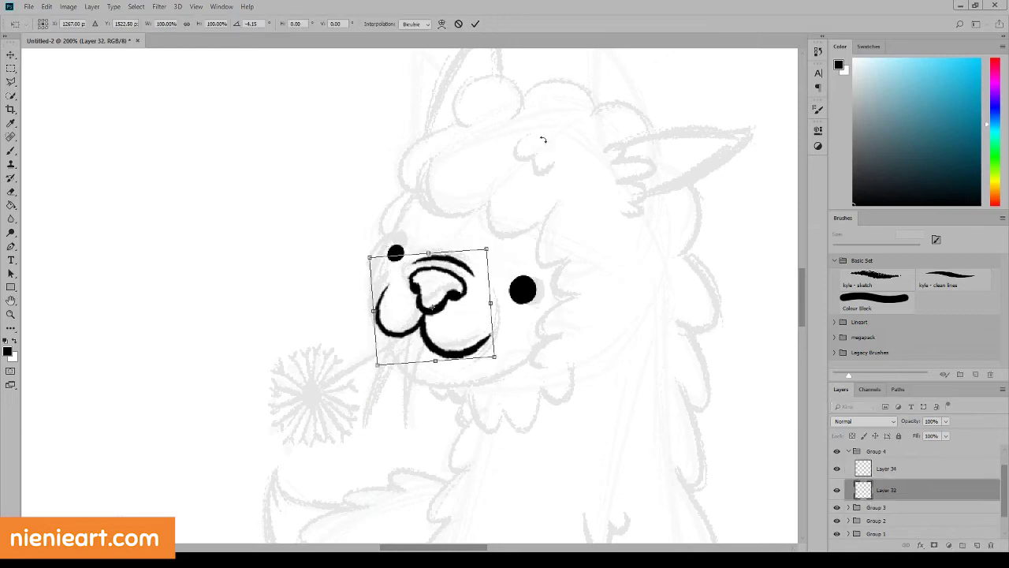
# Step: Shift the muzzle slightly left and create a new group above the eye dots layer
pyautogui.moveTo(433, 339); pyautogui.dragTo(430, 339)
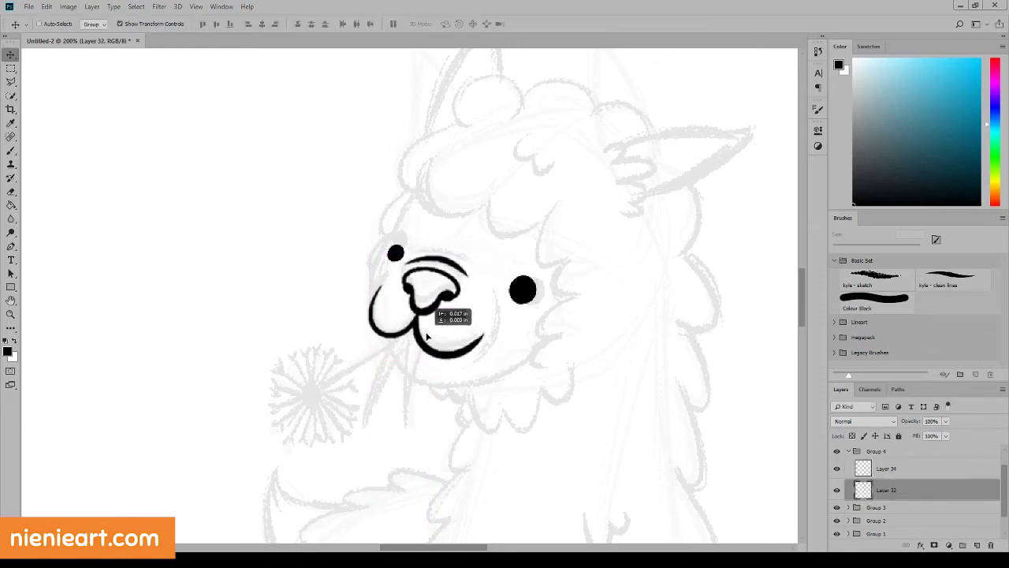
pyautogui.click(886, 469)
pyautogui.click(963, 545)
# Step: Add a new inking layer, zoom in on the face and adjust the brush size
pyautogui.click(978, 545)
pyautogui.click(195, 6)
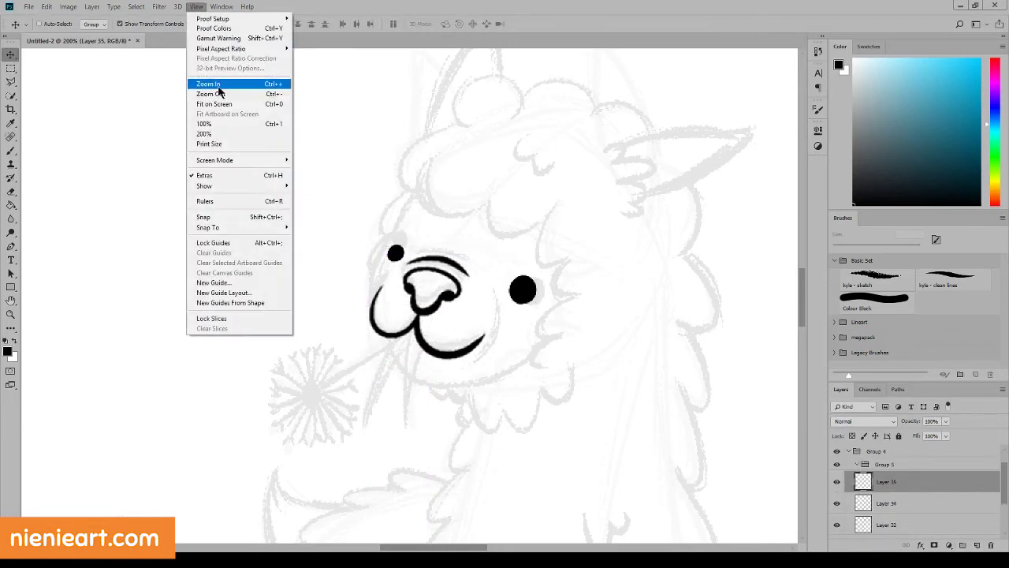
pyautogui.click(213, 81)
pyautogui.press('b')
pyautogui.click(196, 7)
pyautogui.click(209, 124)
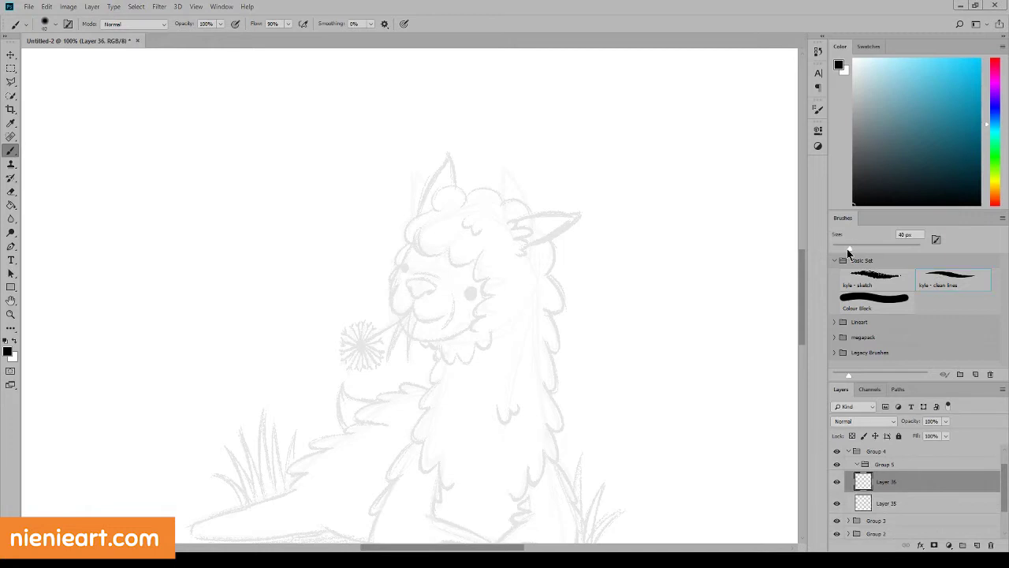
pyautogui.hotkey('ctrl', 'z')
# Step: Try smile and left mouth curves, undoing the strokes
pyautogui.moveTo(387, 247)
pyautogui.mouseDown()
pyautogui.moveTo(394, 319)
pyautogui.moveTo(451, 312)
pyautogui.mouseUp()
pyautogui.moveTo(392, 286); pyautogui.dragTo(451, 313)
pyautogui.hotkey('ctrl', 'z')
pyautogui.hotkey('ctrl', 'z')
pyautogui.hotkey('ctrl', 'z')
pyautogui.hotkey('ctrl', 'z')
pyautogui.moveTo(389, 288)
pyautogui.mouseDown()
pyautogui.moveTo(453, 314)
pyautogui.moveTo(449, 305)
pyautogui.mouseUp()
pyautogui.hotkey('ctrl', 'z')
pyautogui.hotkey('ctrl', 'z')
pyautogui.hotkey('ctrl', 'z')
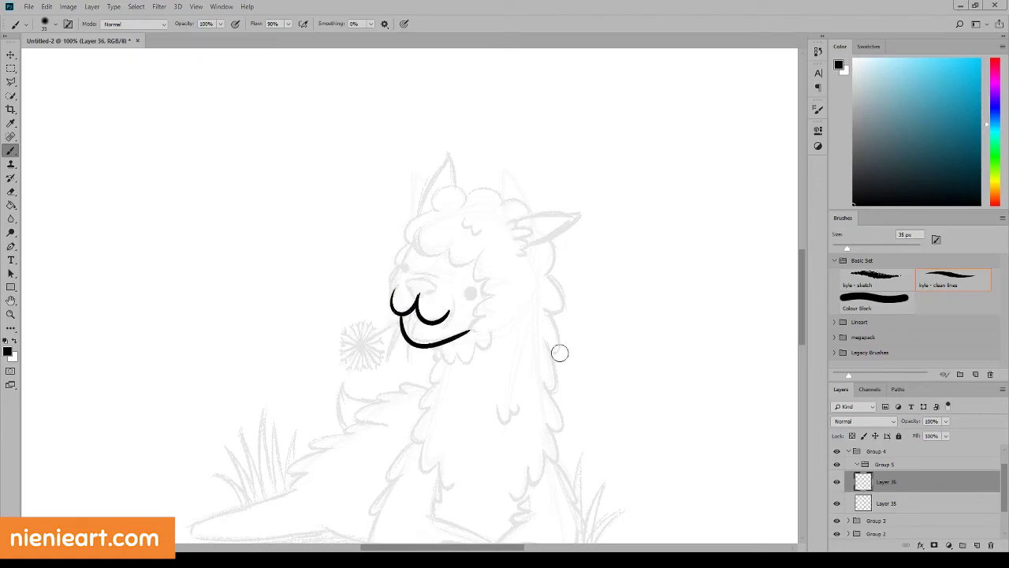
pyautogui.hotkey('ctrl', 'z')
# Step: Draw chin and snout lines, ending with one curve from snout down to chin
pyautogui.hotkey('ctrl', 'z')
pyautogui.hotkey('ctrl', 'z')
pyautogui.moveTo(399, 317); pyautogui.dragTo(468, 332)
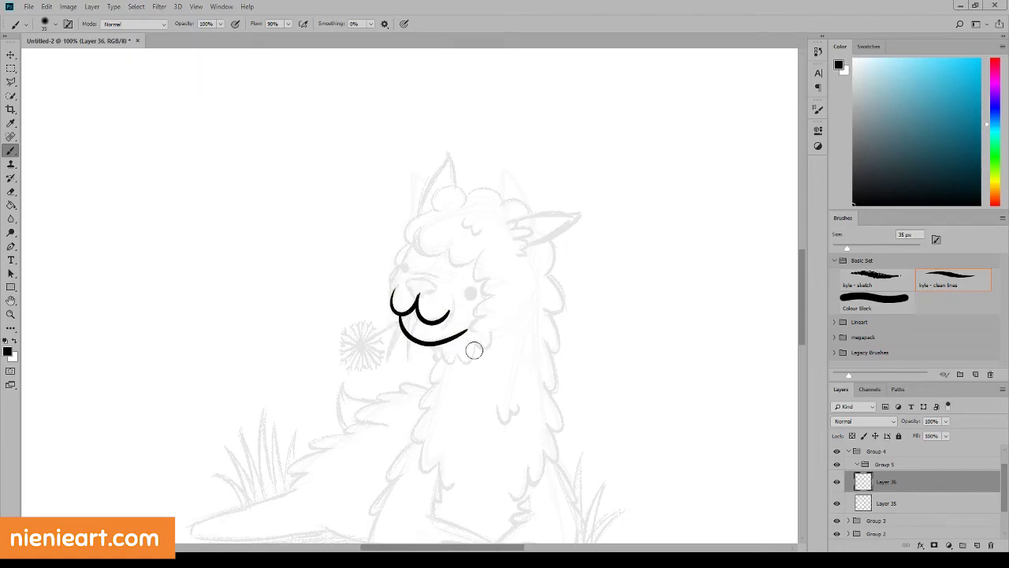
pyautogui.moveTo(393, 298); pyautogui.dragTo(412, 241)
pyautogui.hotkey('ctrl', 'z')
pyautogui.hotkey('ctrl', 'shift', 'z')
pyautogui.hotkey('ctrl', 'z')
pyautogui.hotkey('ctrl', 'shift', 'z')
pyautogui.hotkey('ctrl', 'z')
pyautogui.hotkey('ctrl', 'z')
pyautogui.hotkey('ctrl', 'z')
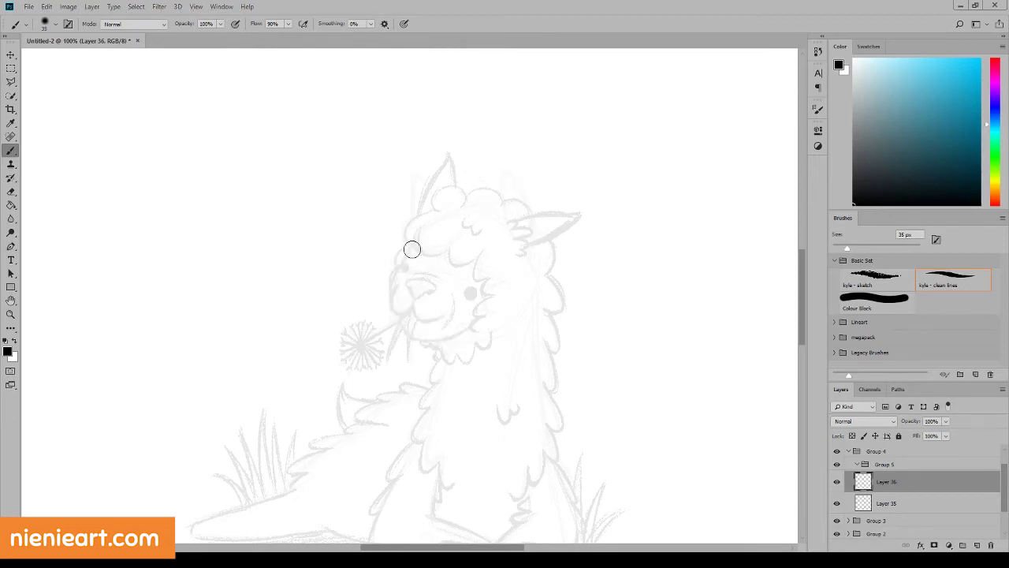
pyautogui.moveTo(412, 241); pyautogui.dragTo(414, 325)
pyautogui.hotkey('ctrl', 'z')
pyautogui.hotkey('ctrl', 'z')
pyautogui.moveTo(412, 237)
pyautogui.mouseDown()
pyautogui.moveTo(433, 343)
pyautogui.moveTo(480, 325)
pyautogui.mouseUp()
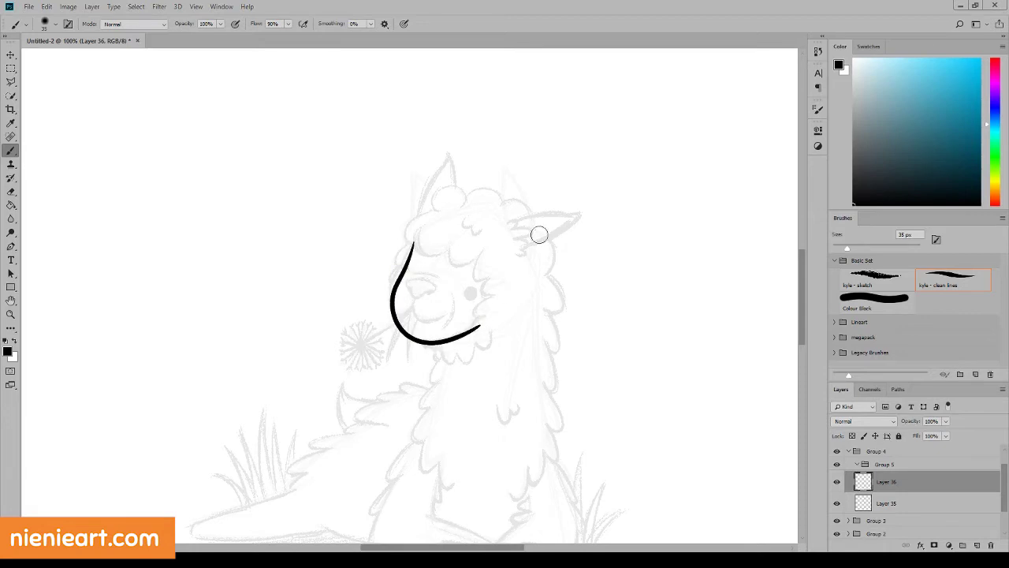
# Step: On a new mouth layer, draw the mouth curve inside the snout and trim its right tip
pyautogui.hotkey('ctrl', '+')
pyautogui.press('e')
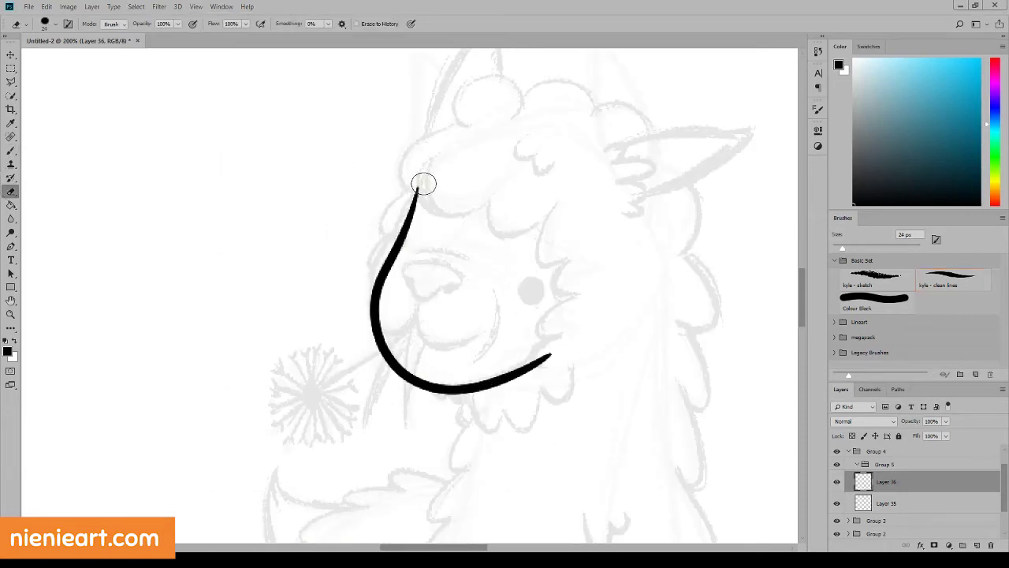
pyautogui.click(11, 150)
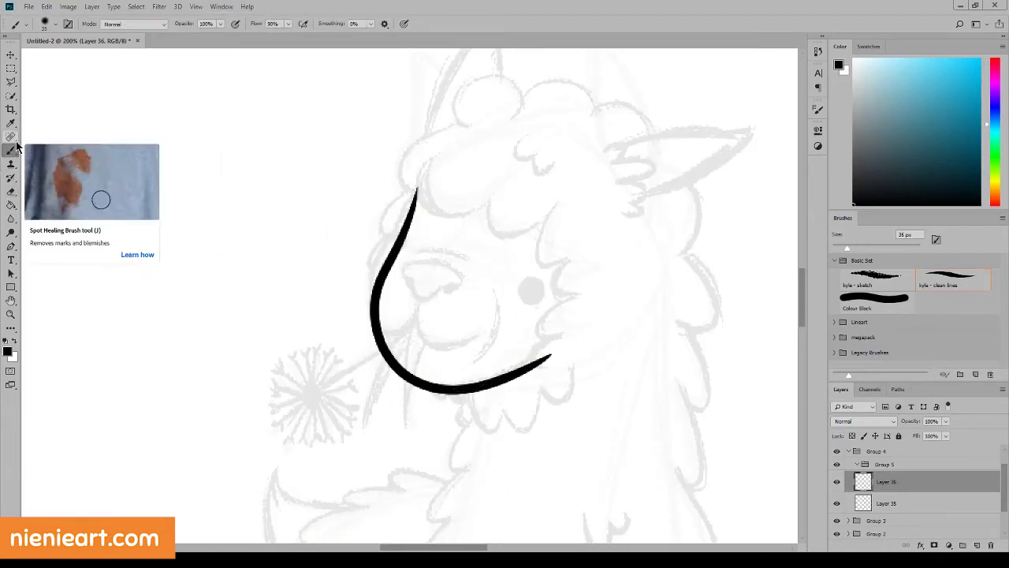
pyautogui.hotkey('ctrl', 'shift', 'alt', 'n')
pyautogui.moveTo(380, 329); pyautogui.dragTo(485, 335)
pyautogui.press('e')
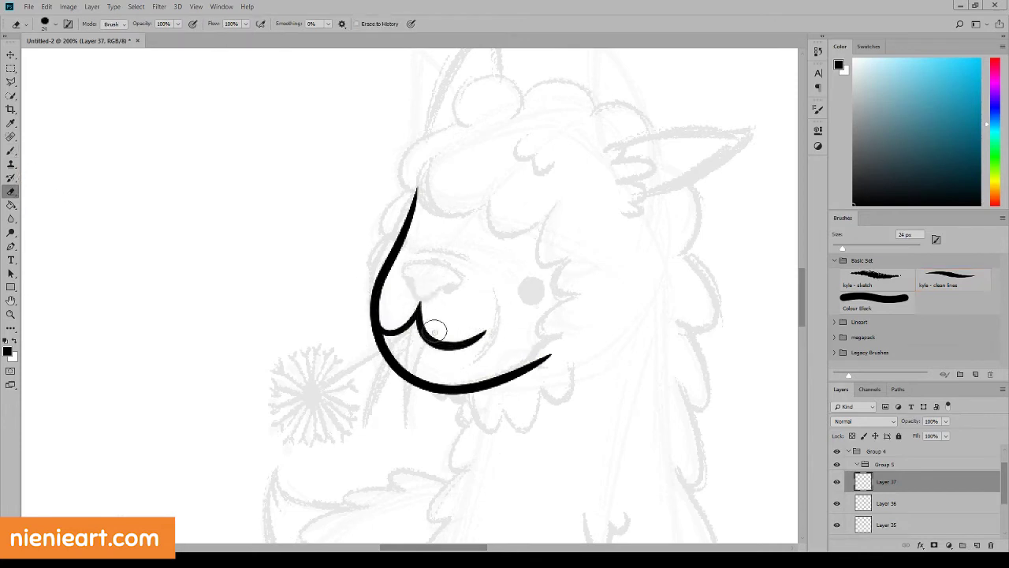
pyautogui.moveTo(435, 331); pyautogui.dragTo(484, 342)
# Step: With a 24 px brush, extend the mouth curve and draw the nose arc with a stem
pyautogui.press('F5')
pyautogui.click(803, 98)
pyautogui.press('b')
pyautogui.press('[')
pyautogui.press('[')
pyautogui.press('[')
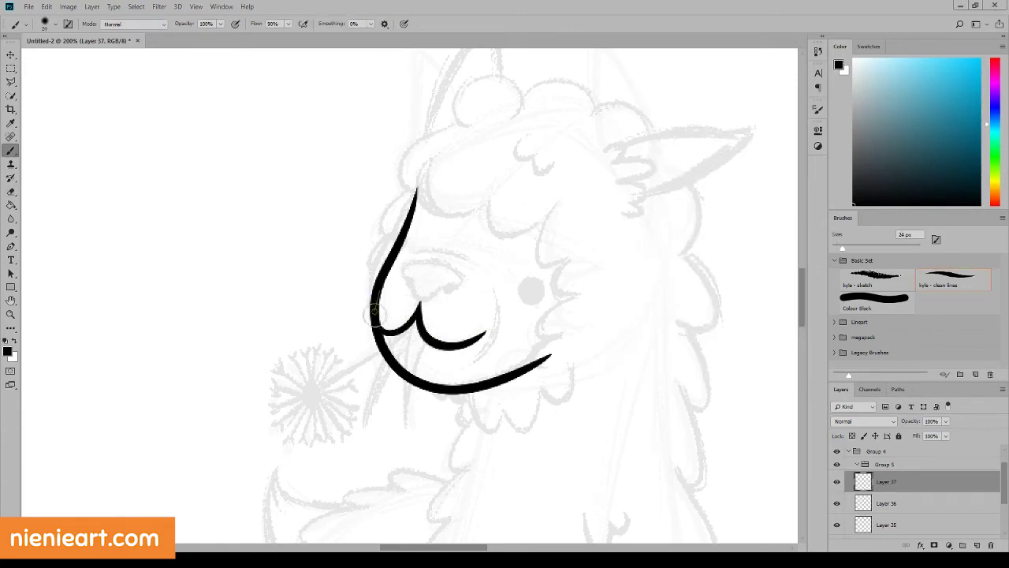
pyautogui.moveTo(381, 330); pyautogui.dragTo(423, 307)
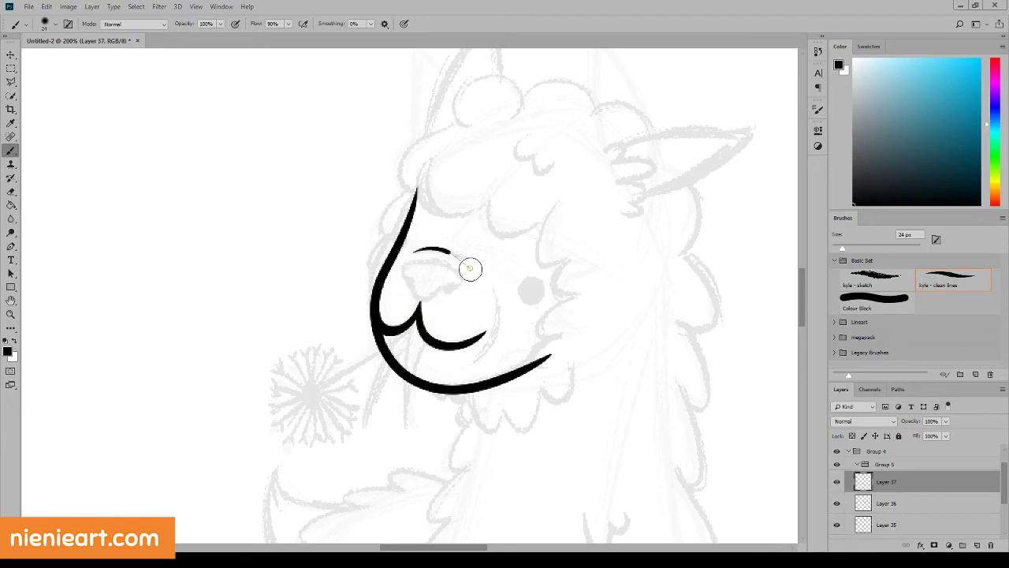
pyautogui.hotkey('ctrl', 'alt')
pyautogui.moveTo(408, 259); pyautogui.dragTo(473, 268)
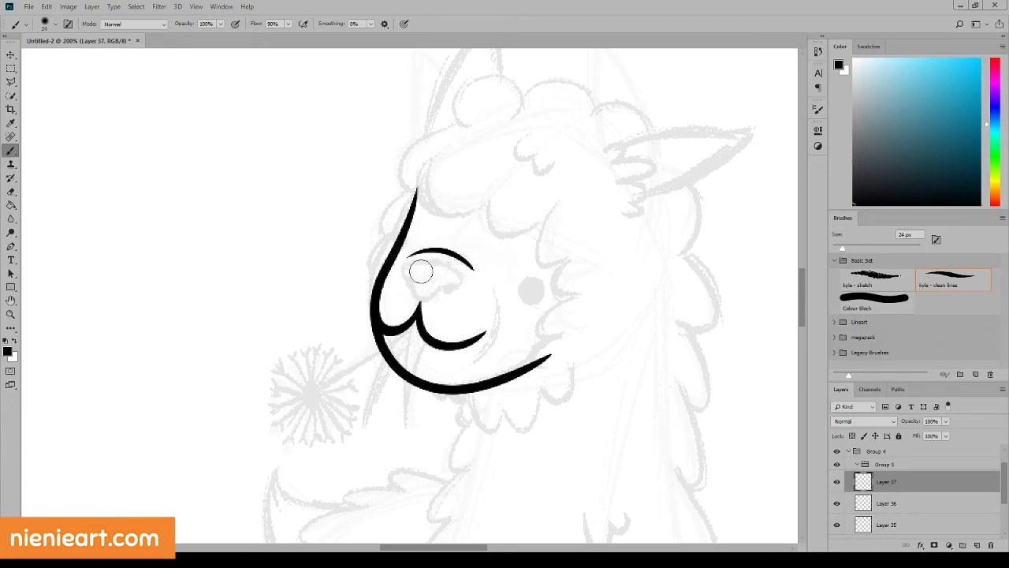
pyautogui.moveTo(430, 296)
pyautogui.mouseDown()
pyautogui.moveTo(447, 287)
pyautogui.moveTo(418, 309)
pyautogui.moveTo(406, 278)
pyautogui.moveTo(454, 286)
pyautogui.mouseUp()
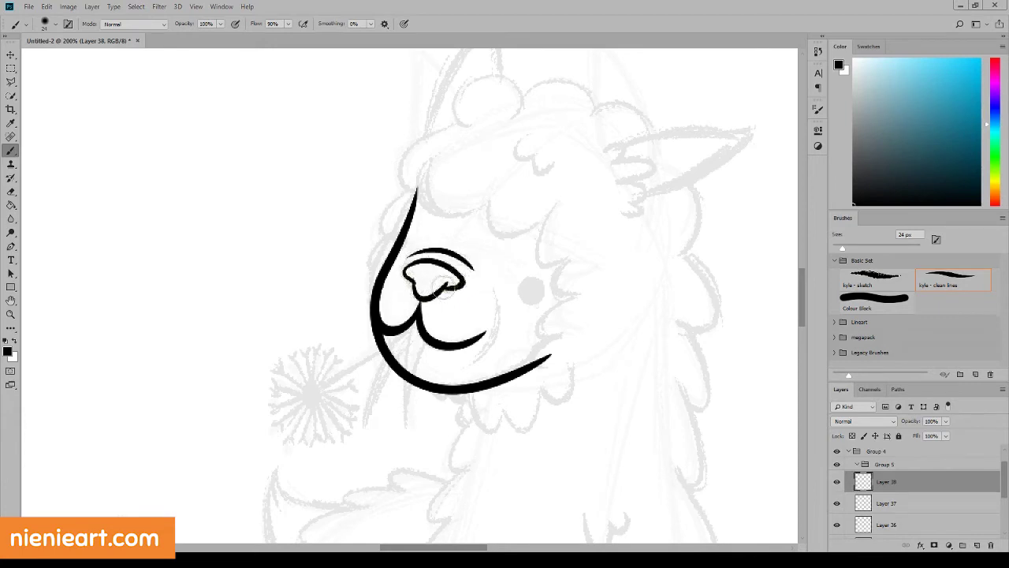
pyautogui.click(13, 193)
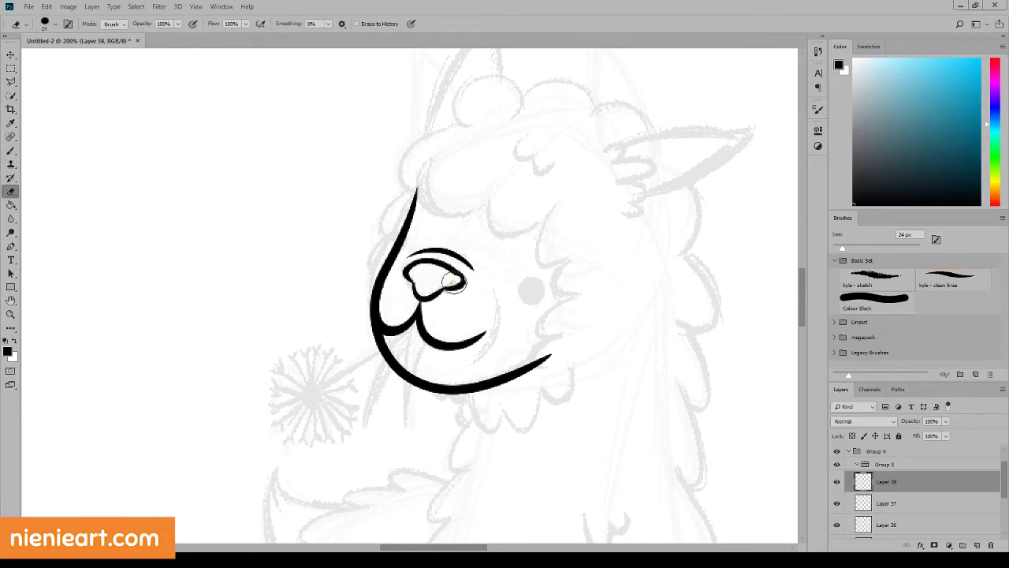
pyautogui.click(11, 150)
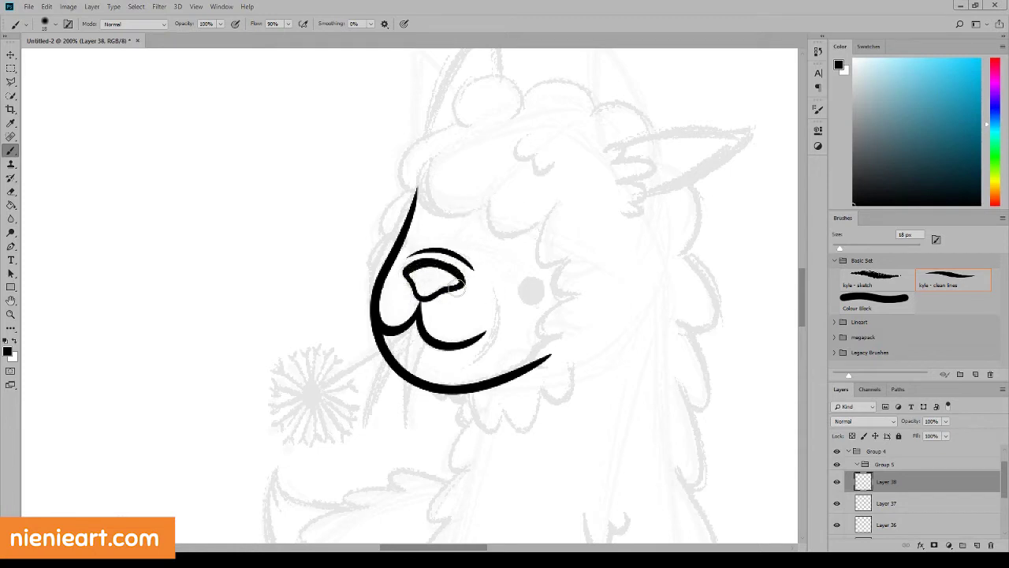
# Step: Hide the earlier nose strokes and add a fresh layer with a larger brush
pyautogui.click(836, 482)
pyautogui.hotkey('ctrl', 'shift', 'alt', 'n')
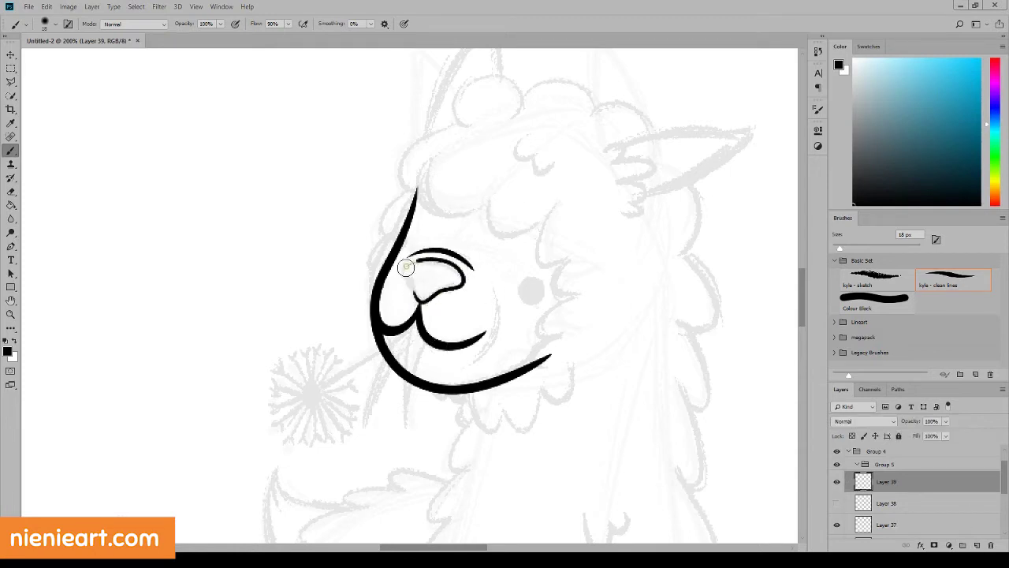
pyautogui.moveTo(841, 247); pyautogui.dragTo(848, 248)
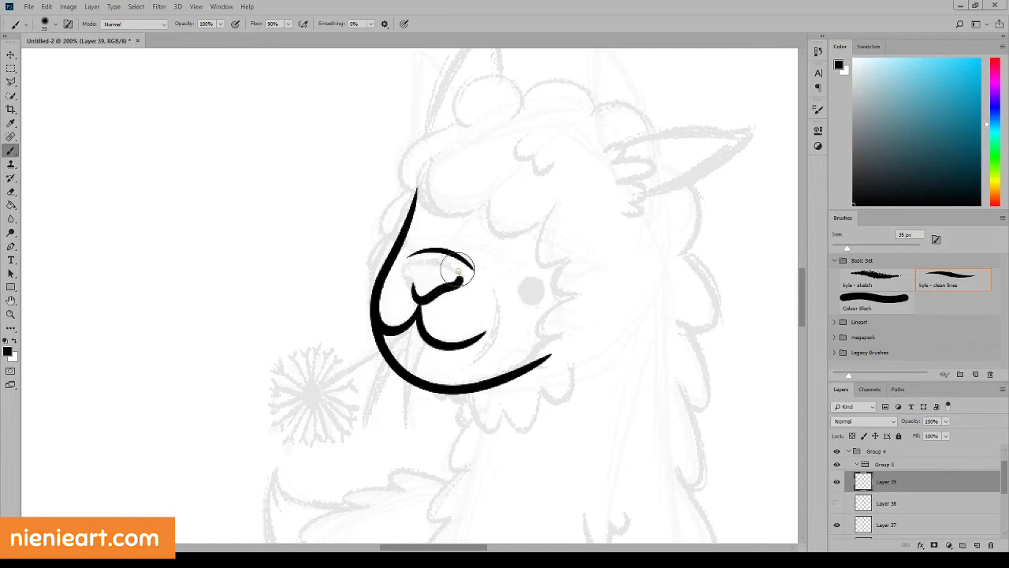
pyautogui.hotkey('ctrl', 'z')
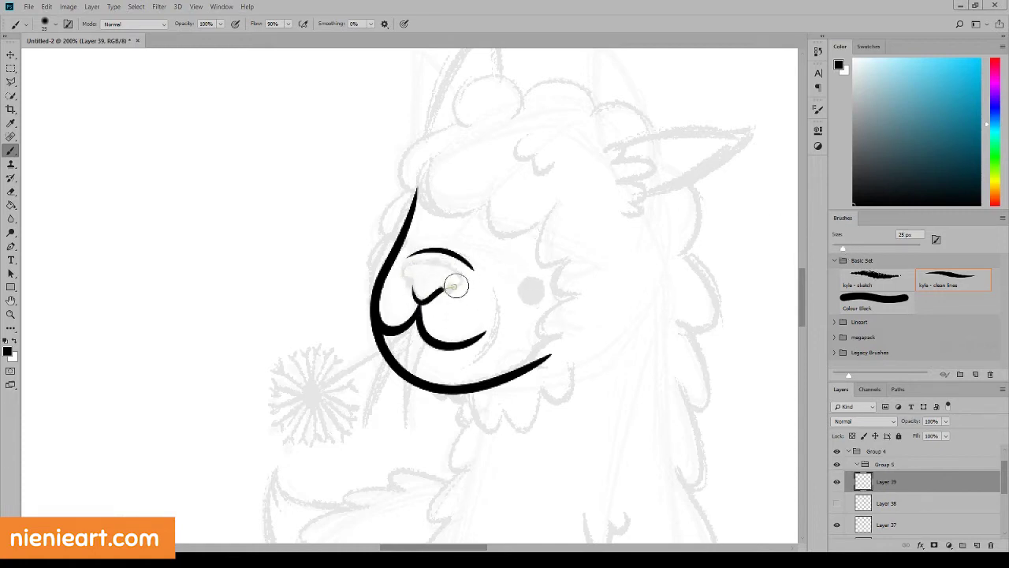
pyautogui.hotkey('ctrl', 'z')
# Step: Redraw the nose as a closed shape, tracing its lower curve in thick ink
pyautogui.moveTo(430, 290); pyautogui.dragTo(469, 260)
pyautogui.hotkey('ctrl', 'z')
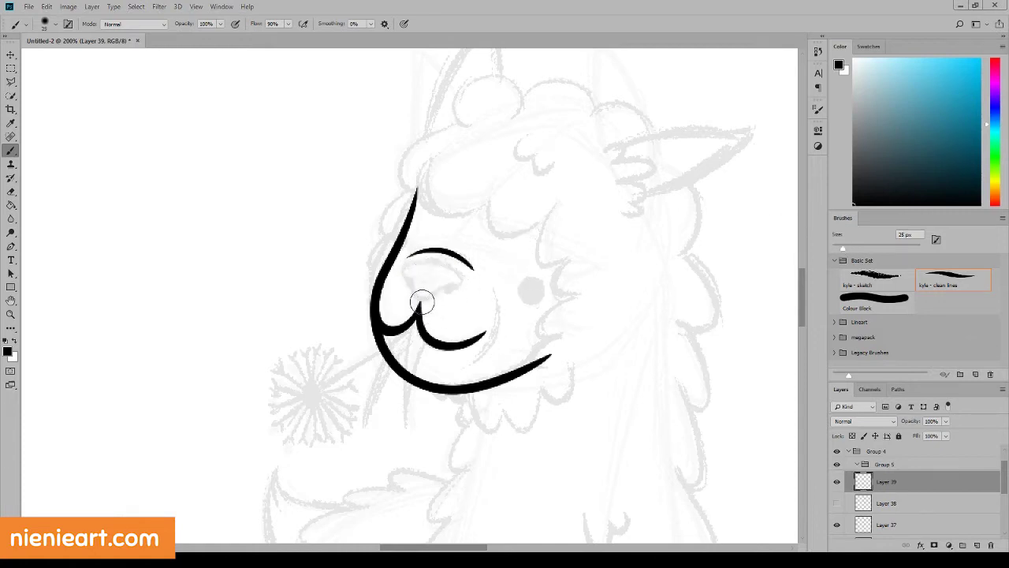
pyautogui.moveTo(424, 294); pyautogui.dragTo(469, 276)
pyautogui.hotkey('ctrl', 'z')
pyautogui.hotkey('ctrl', 'z')
pyautogui.moveTo(402, 276); pyautogui.dragTo(465, 276)
pyautogui.hotkey('ctrl', 'z')
pyautogui.hotkey('ctrl', 'z')
pyautogui.moveTo(402, 284)
pyautogui.mouseDown()
pyautogui.moveTo(453, 260)
pyautogui.moveTo(426, 236)
pyautogui.moveTo(460, 285)
pyautogui.moveTo(469, 265)
pyautogui.mouseUp()
pyautogui.hotkey('ctrl', 'z')
pyautogui.hotkey('ctrl', 'z')
pyautogui.hotkey('ctrl', 'z')
pyautogui.moveTo(402, 278); pyautogui.dragTo(460, 287)
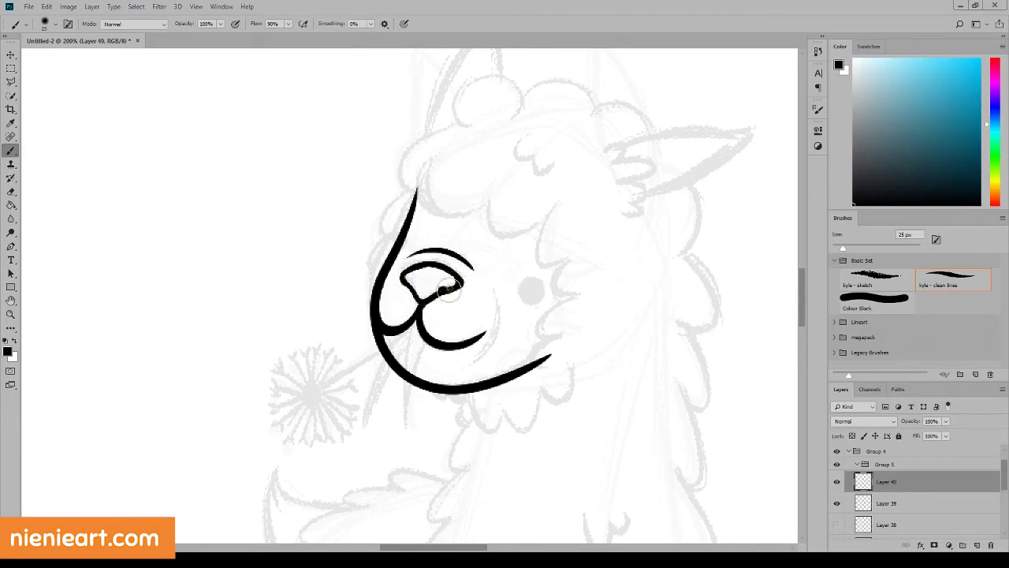
pyautogui.moveTo(447, 289); pyautogui.dragTo(417, 292)
# Step: Ink the right cheek curve, the eye dot and a small dot atop the muzzle
pyautogui.moveTo(495, 289); pyautogui.dragTo(469, 367)
pyautogui.click(530, 293)
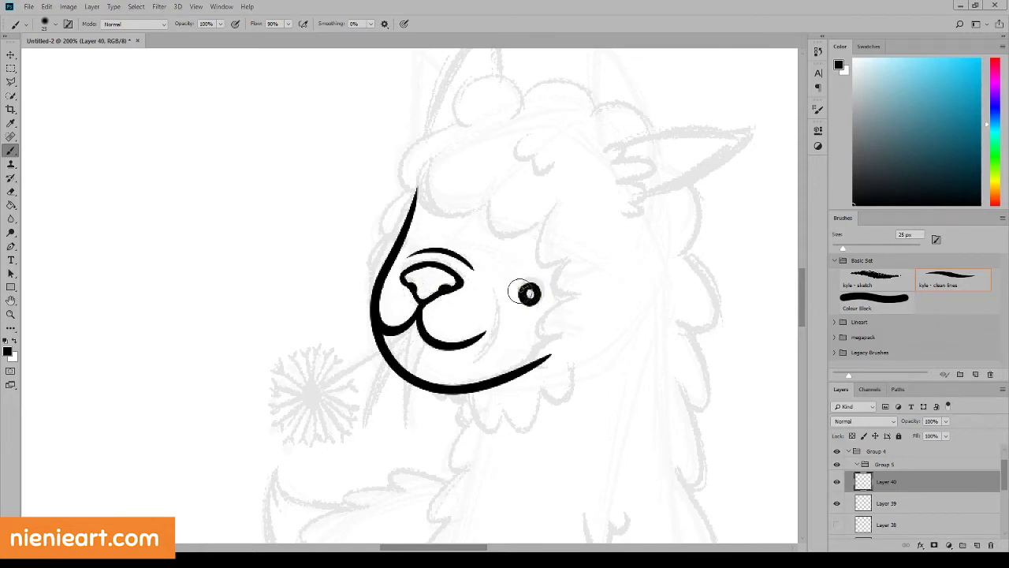
pyautogui.click(400, 251)
# Step: On a new layer, draw the dandelion stalk from the mouth, its centre dot and thin 15 px stems
pyautogui.hotkey('ctrl', 'shift', 'alt', 'n')
pyautogui.moveTo(409, 329); pyautogui.dragTo(328, 385)
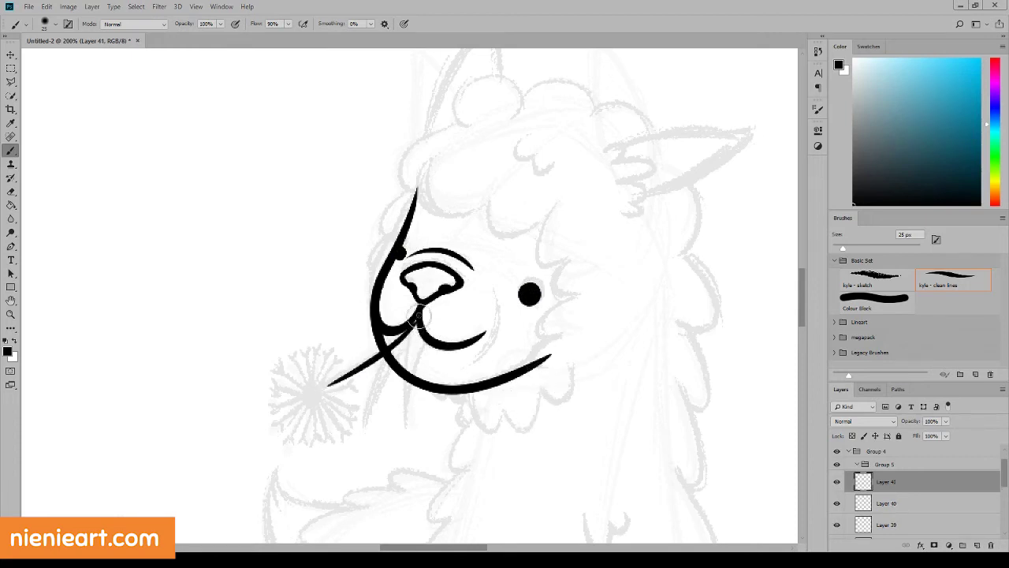
pyautogui.click(322, 388)
pyautogui.moveTo(841, 249); pyautogui.dragTo(838, 249)
pyautogui.moveTo(323, 392); pyautogui.dragTo(341, 441)
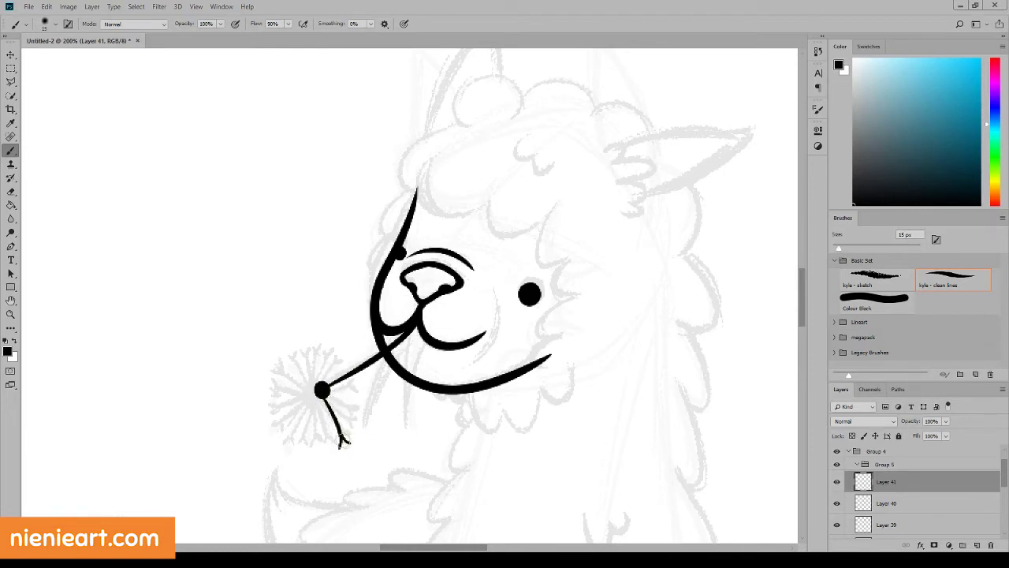
# Step: Zoom out to view the whole alpaca, return to 200%, and toggle Layer 40's visibility to check it
pyautogui.rightClick(880, 482)
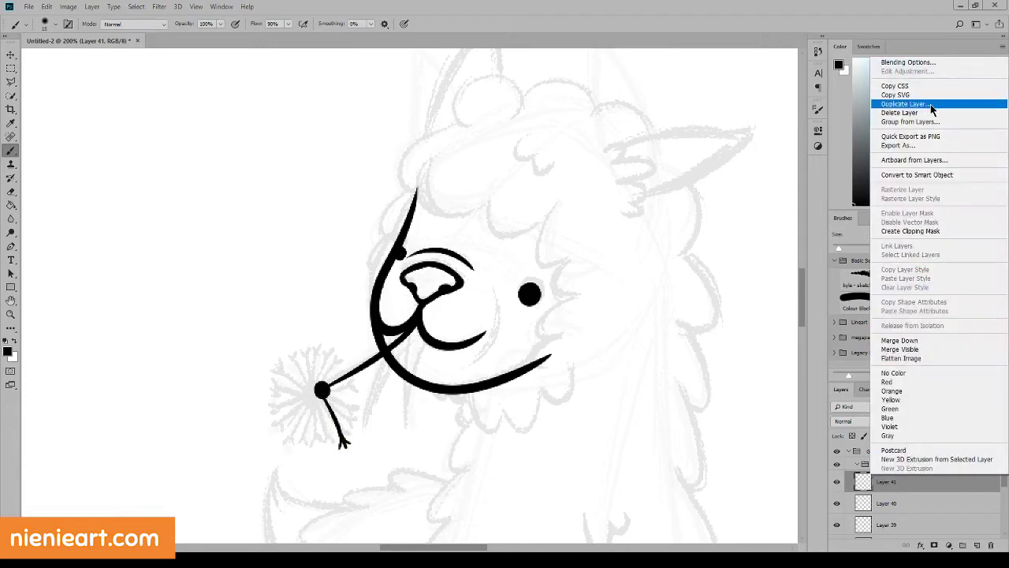
pyautogui.press('Escape')
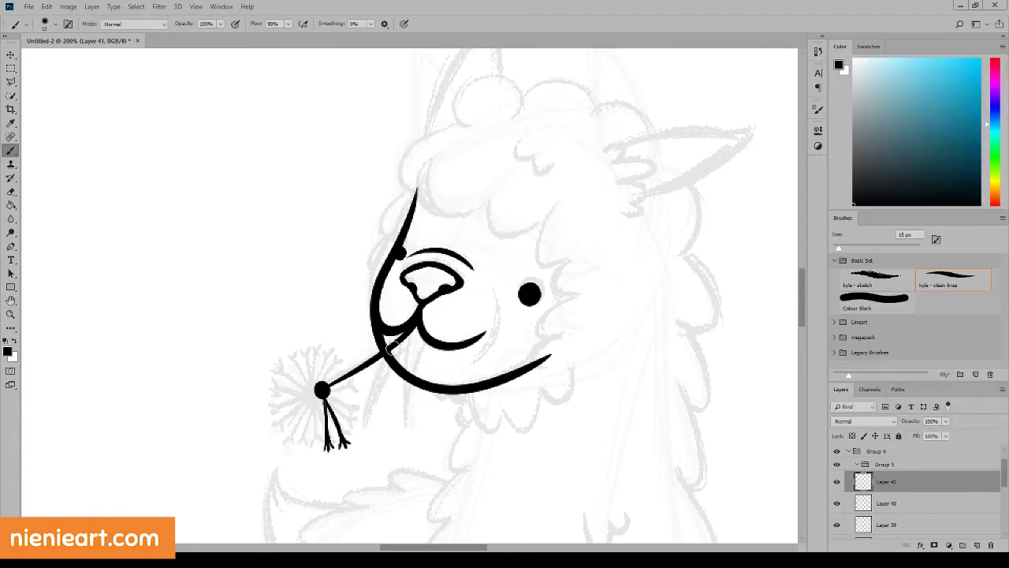
pyautogui.click(196, 7)
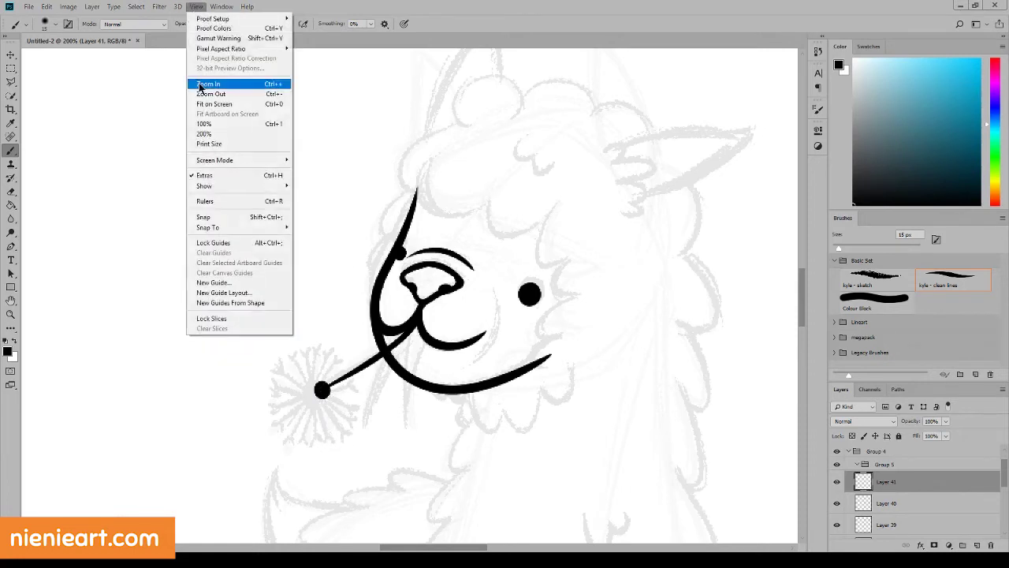
pyautogui.click(213, 126)
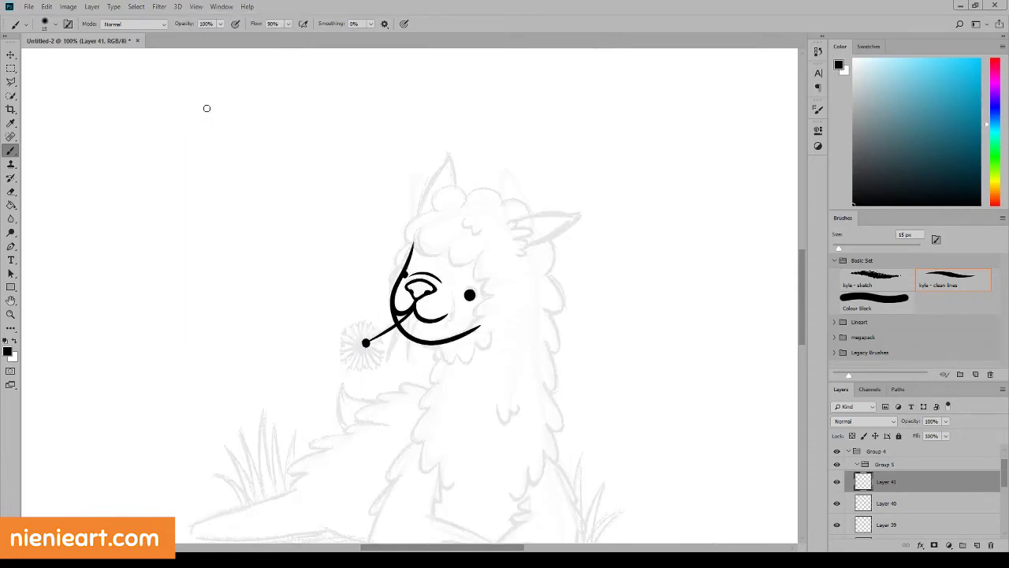
pyautogui.click(196, 6)
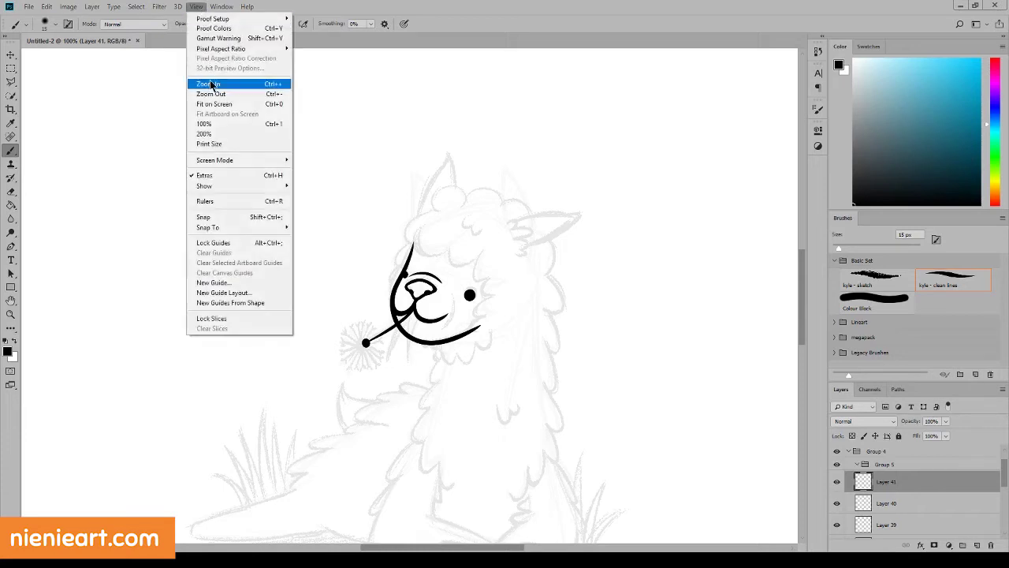
pyautogui.click(212, 82)
pyautogui.click(896, 502)
pyautogui.click(896, 481)
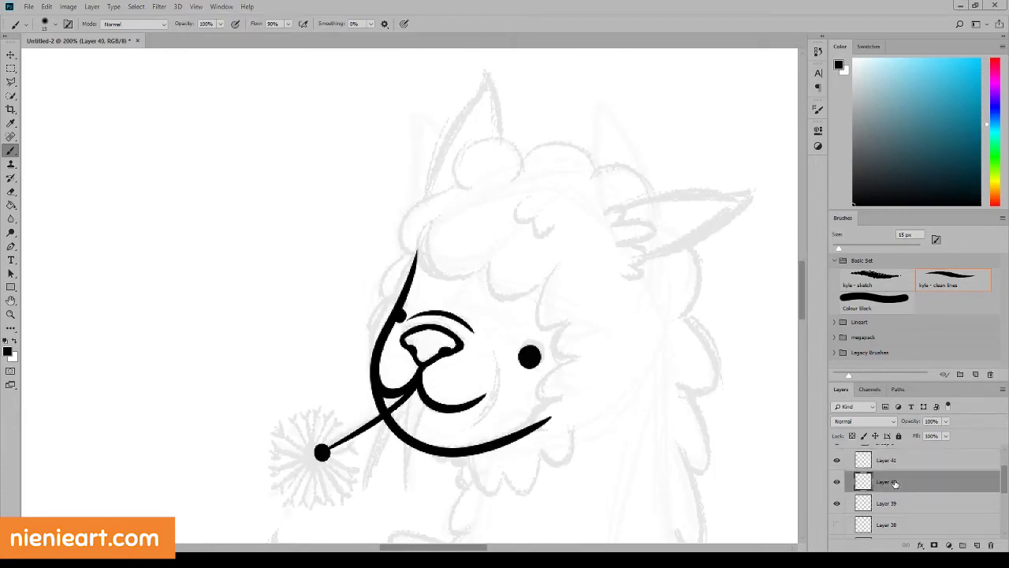
pyautogui.click(836, 482)
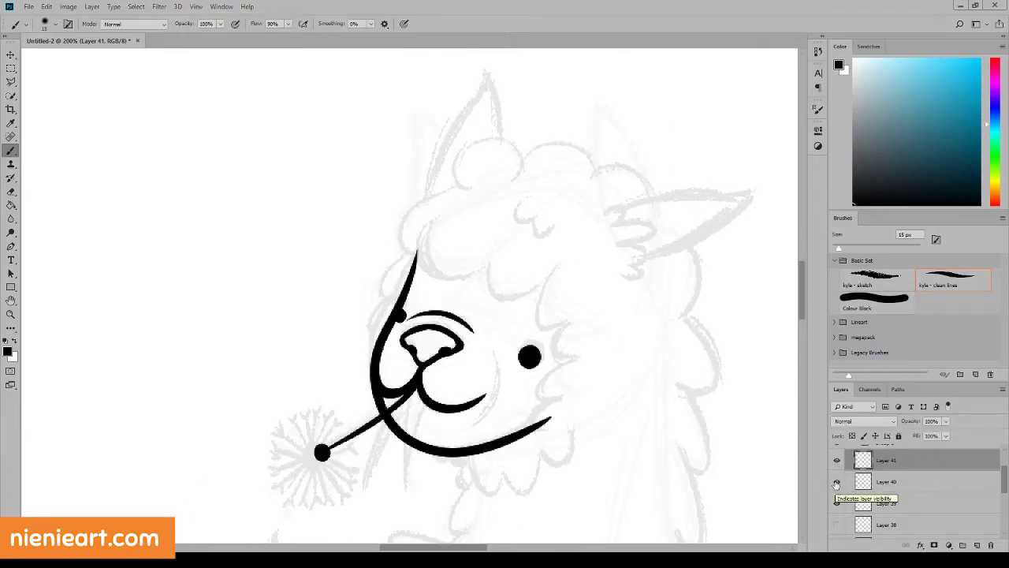
# Step: Ink the right ear's upper outline and the pointed left ear outline
pyautogui.scroll(2, 925, 513)
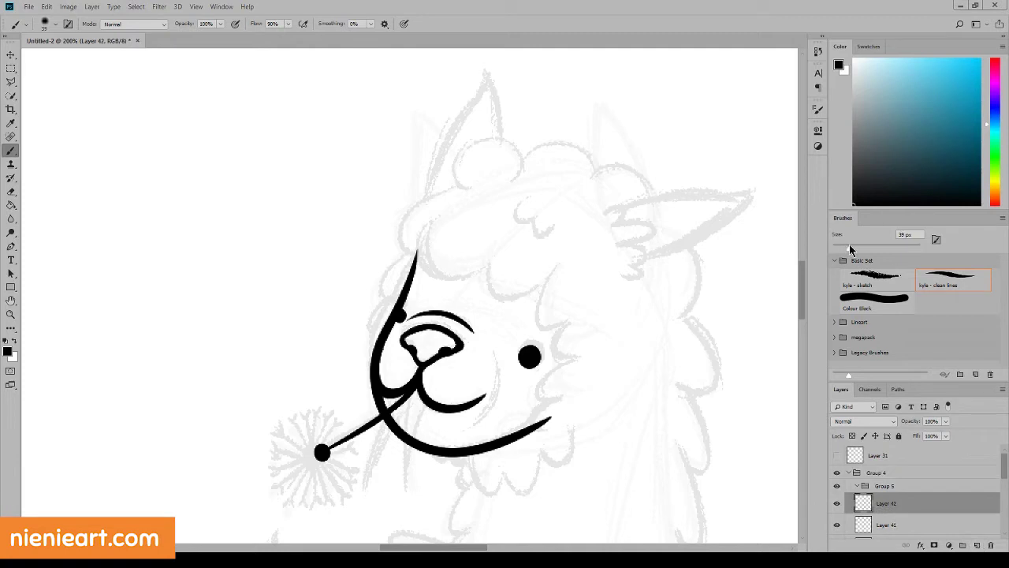
pyautogui.hscroll(3, 525, 203)
pyautogui.moveTo(478, 216)
pyautogui.mouseDown()
pyautogui.moveTo(626, 170)
pyautogui.moveTo(547, 243)
pyautogui.moveTo(505, 260)
pyautogui.mouseUp()
pyautogui.hotkey('ctrl', 'z')
pyautogui.scroll(3, 473, 300)
pyautogui.moveTo(300, 365)
pyautogui.mouseDown()
pyautogui.moveTo(342, 207)
pyautogui.moveTo(360, 319)
pyautogui.mouseUp()
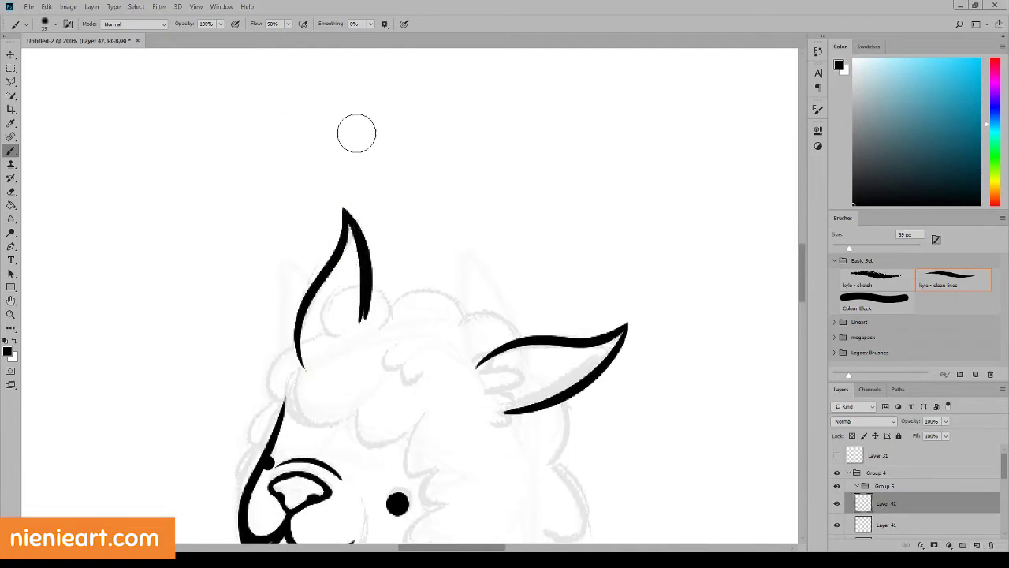
# Step: Erase the ear line ends: left ear tip, outer bottom, inner line, and right ear's left end
pyautogui.press('e')
pyautogui.moveTo(350, 204); pyautogui.dragTo(326, 223)
pyautogui.moveTo(299, 369); pyautogui.dragTo(276, 362)
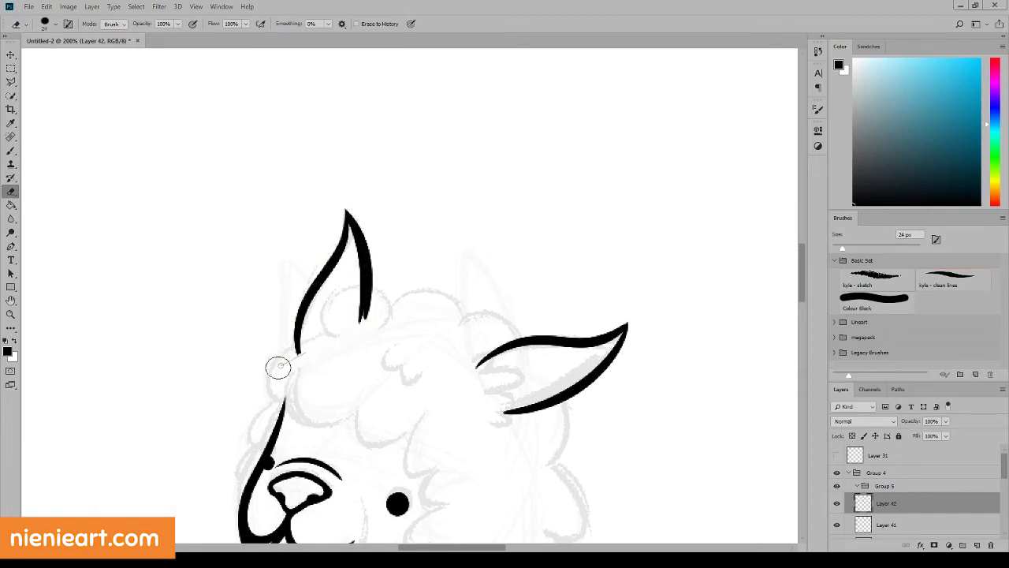
pyautogui.moveTo(364, 319); pyautogui.dragTo(367, 297)
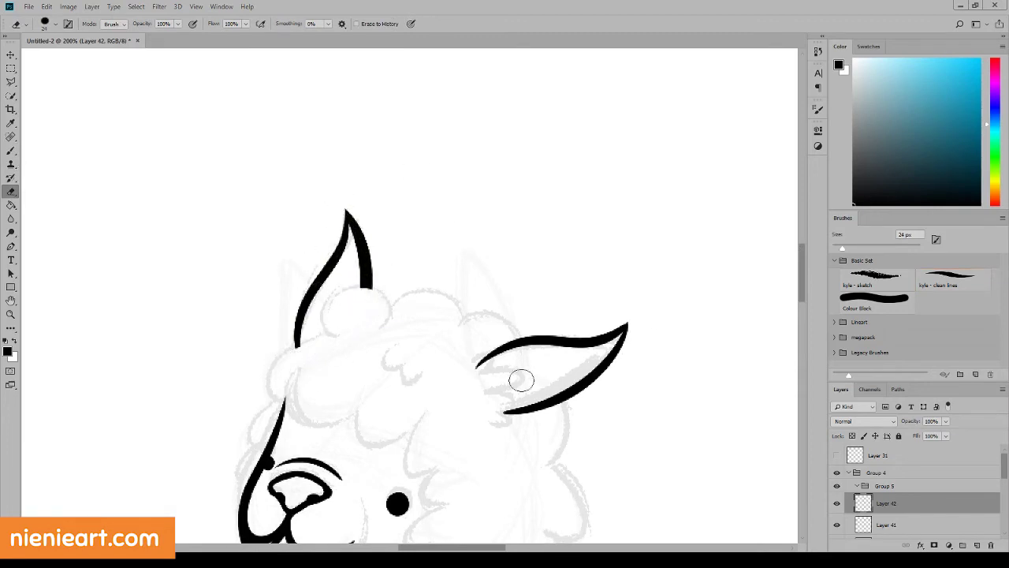
pyautogui.moveTo(476, 361); pyautogui.dragTo(473, 372)
# Step: Zoom out to 100% and prepare a new head-fur layer with the clean-lines brush preset
pyautogui.hotkey('ctrl', '-')
pyautogui.scroll(-3, 642, 389)
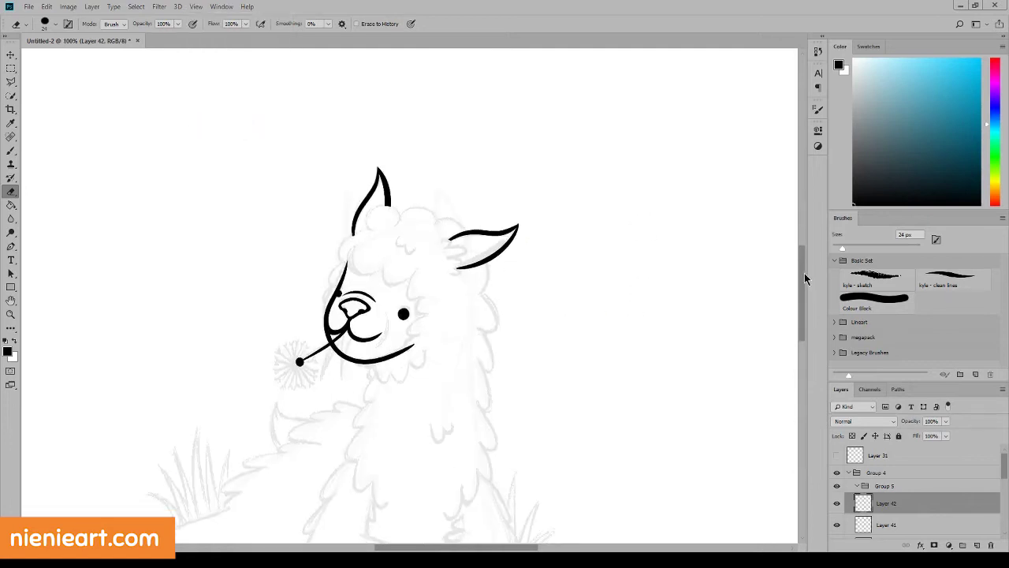
pyautogui.click(11, 149)
pyautogui.click(976, 545)
pyautogui.click(932, 285)
# Step: Ink the curly head fur between the ears, the chin and the right head outline
pyautogui.moveTo(367, 229)
pyautogui.mouseDown()
pyautogui.moveTo(353, 273)
pyautogui.moveTo(417, 270)
pyautogui.moveTo(417, 316)
pyautogui.moveTo(429, 329)
pyautogui.moveTo(417, 348)
pyautogui.mouseUp()
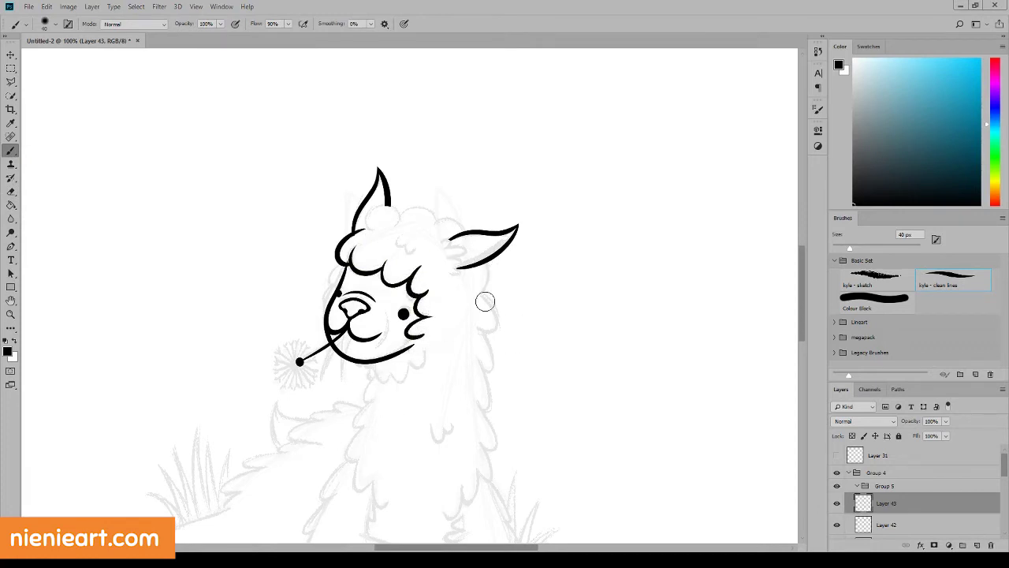
pyautogui.moveTo(379, 231)
pyautogui.mouseDown()
pyautogui.moveTo(404, 209)
pyautogui.moveTo(438, 229)
pyautogui.moveTo(476, 228)
pyautogui.mouseUp()
pyautogui.moveTo(493, 278); pyautogui.dragTo(479, 297)
pyautogui.scroll(-3, 805, 292)
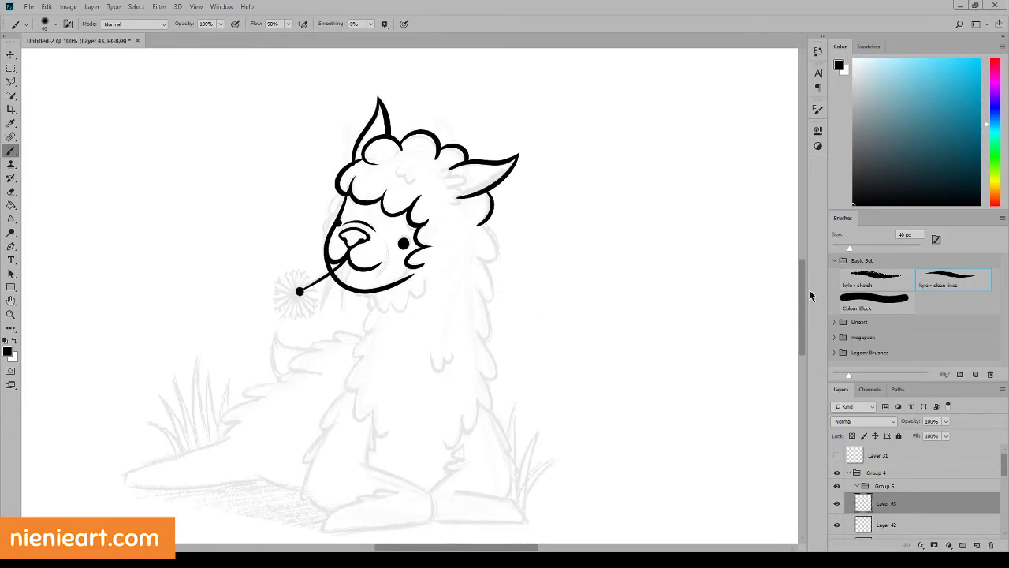
pyautogui.moveTo(364, 294)
pyautogui.mouseDown()
pyautogui.moveTo(410, 304)
pyautogui.moveTo(420, 267)
pyautogui.mouseUp()
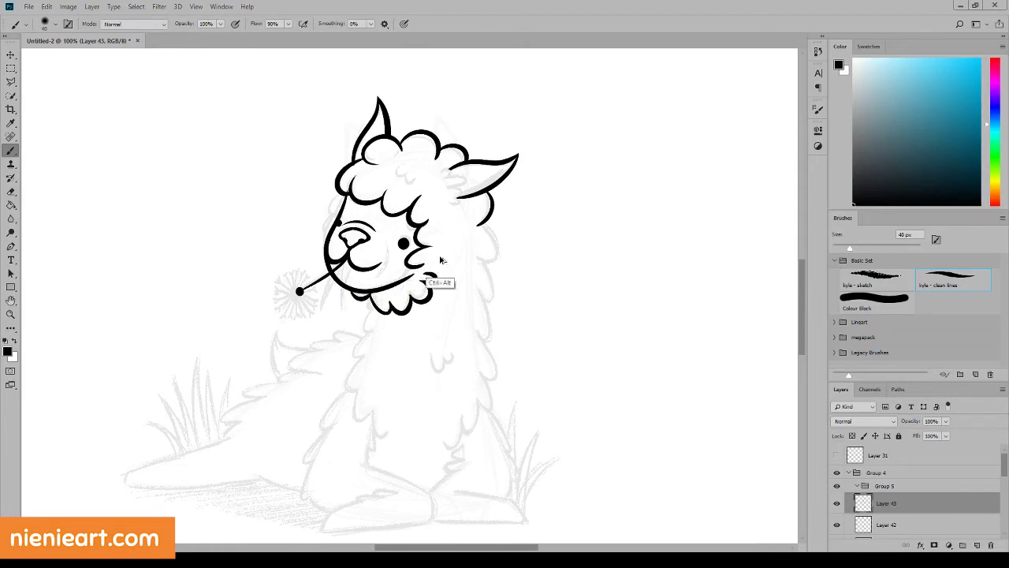
pyautogui.moveTo(421, 268); pyautogui.dragTo(432, 298)
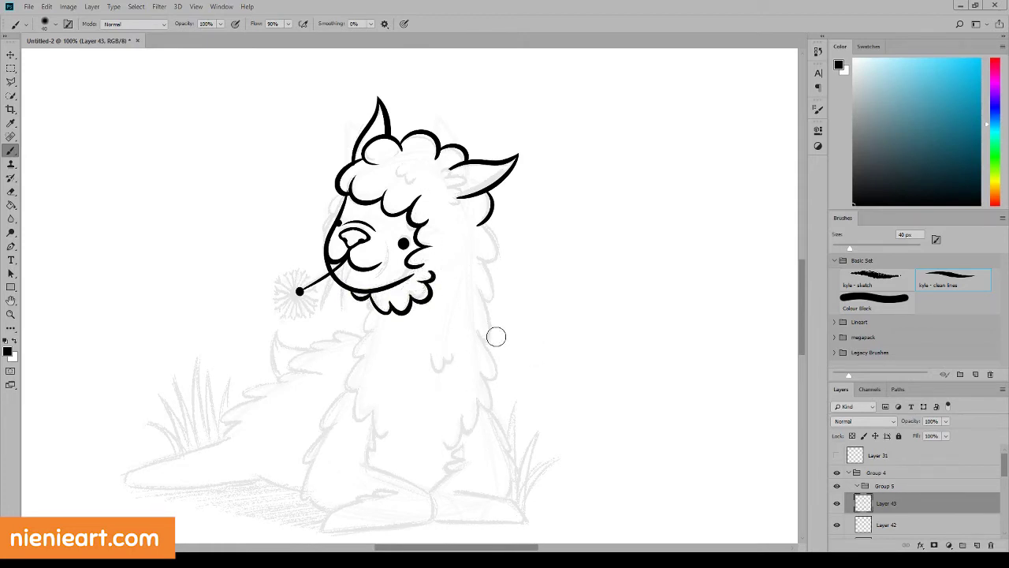
pyautogui.moveTo(343, 200); pyautogui.dragTo(327, 235)
pyautogui.hotkey('ctrl', 'z')
pyautogui.hotkey('ctrl', 'z')
pyautogui.moveTo(475, 211)
pyautogui.mouseDown()
pyautogui.moveTo(493, 265)
pyautogui.moveTo(482, 298)
pyautogui.mouseUp()
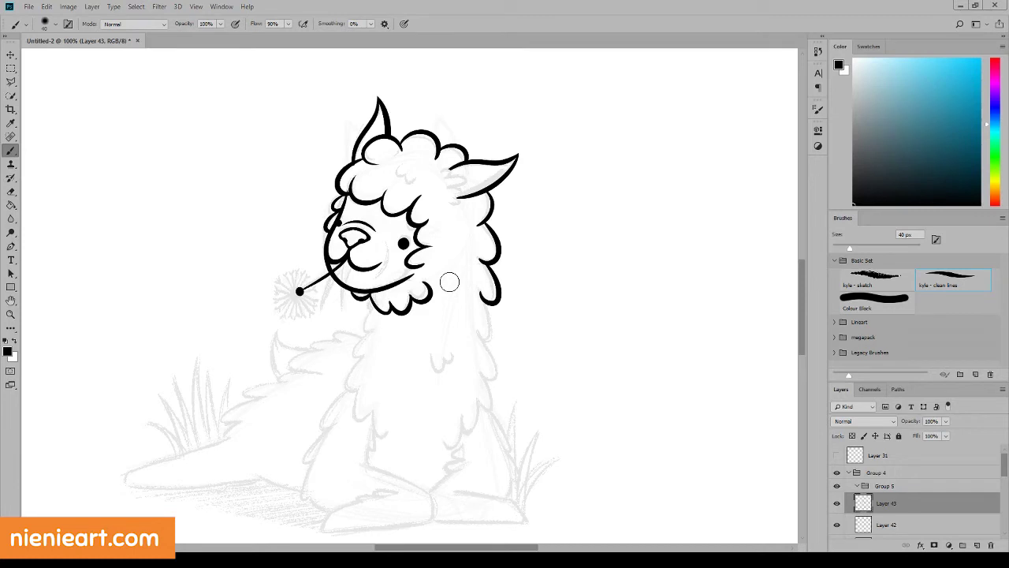
# Step: On a new layer, ink the neck and chest outlines with wavy chin fur and chest tufts
pyautogui.click(977, 545)
pyautogui.moveTo(497, 302)
pyautogui.mouseDown()
pyautogui.moveTo(463, 426)
pyautogui.moveTo(446, 449)
pyautogui.mouseUp()
pyautogui.moveTo(391, 435)
pyautogui.mouseDown()
pyautogui.moveTo(360, 360)
pyautogui.moveTo(371, 329)
pyautogui.mouseUp()
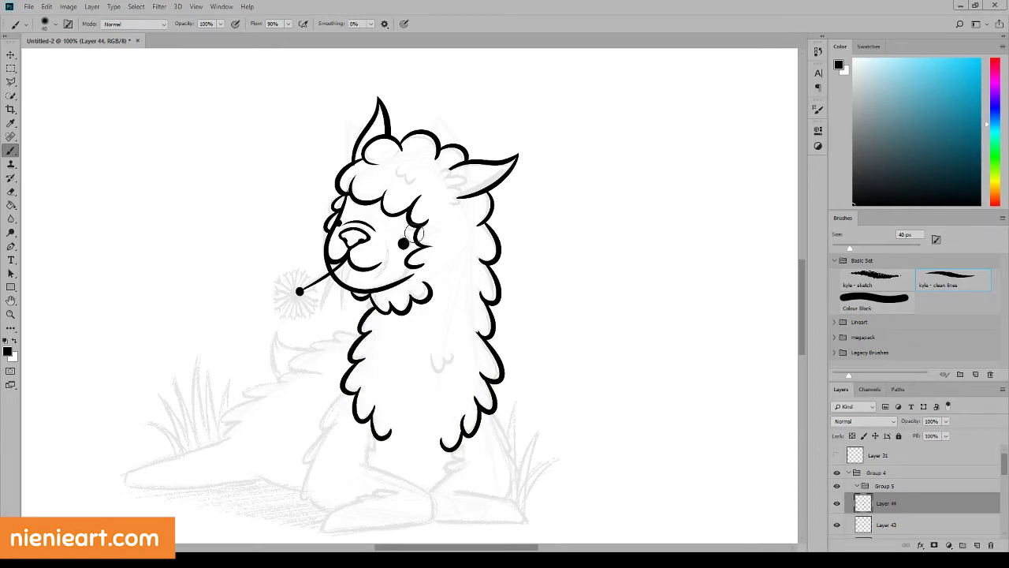
pyautogui.moveTo(367, 295); pyautogui.dragTo(352, 346)
pyautogui.moveTo(443, 360); pyautogui.dragTo(461, 356)
pyautogui.moveTo(405, 166)
pyautogui.mouseDown()
pyautogui.moveTo(410, 187)
pyautogui.moveTo(471, 199)
pyautogui.mouseUp()
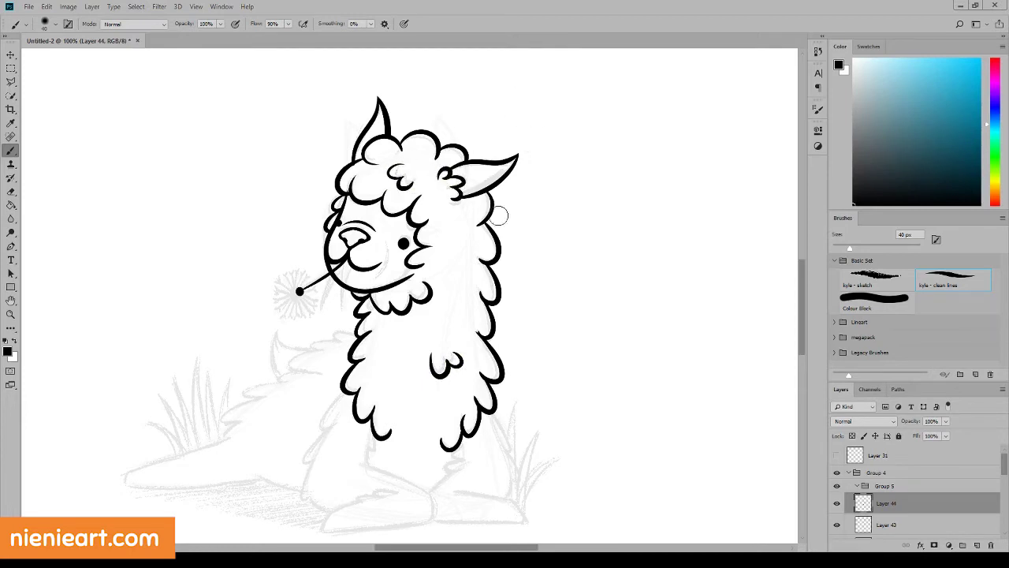
pyautogui.scroll(-3, 806, 320)
# Step: Ink the leg fur outlines and the curls at the leg bottoms, brush at 26 px
pyautogui.scroll(1, 806, 319)
pyautogui.moveTo(352, 331)
pyautogui.mouseDown()
pyautogui.moveTo(311, 396)
pyautogui.moveTo(304, 439)
pyautogui.mouseUp()
pyautogui.moveTo(497, 348); pyautogui.dragTo(506, 384)
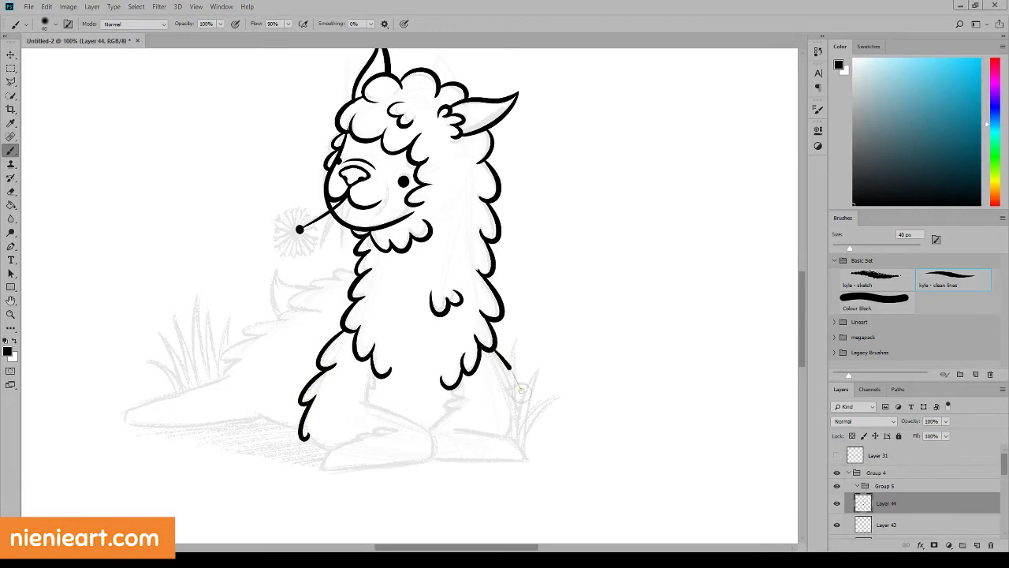
pyautogui.hotkey('ctrl', 'z')
pyautogui.moveTo(495, 347)
pyautogui.mouseDown()
pyautogui.moveTo(518, 415)
pyautogui.moveTo(508, 439)
pyautogui.mouseUp()
pyautogui.hotkey('ctrl', 'z')
pyautogui.moveTo(301, 430); pyautogui.dragTo(333, 446)
pyautogui.moveTo(398, 433)
pyautogui.mouseDown()
pyautogui.moveTo(357, 439)
pyautogui.moveTo(475, 430)
pyautogui.mouseUp()
pyautogui.hotkey('ctrl', 'z')
pyautogui.press('[')
pyautogui.press('[')
pyautogui.press('[')
pyautogui.hotkey('ctrl', 'z')
pyautogui.moveTo(368, 436)
pyautogui.mouseDown()
pyautogui.moveTo(326, 451)
pyautogui.moveTo(322, 470)
pyautogui.mouseUp()
pyautogui.hotkey('ctrl', 'z')
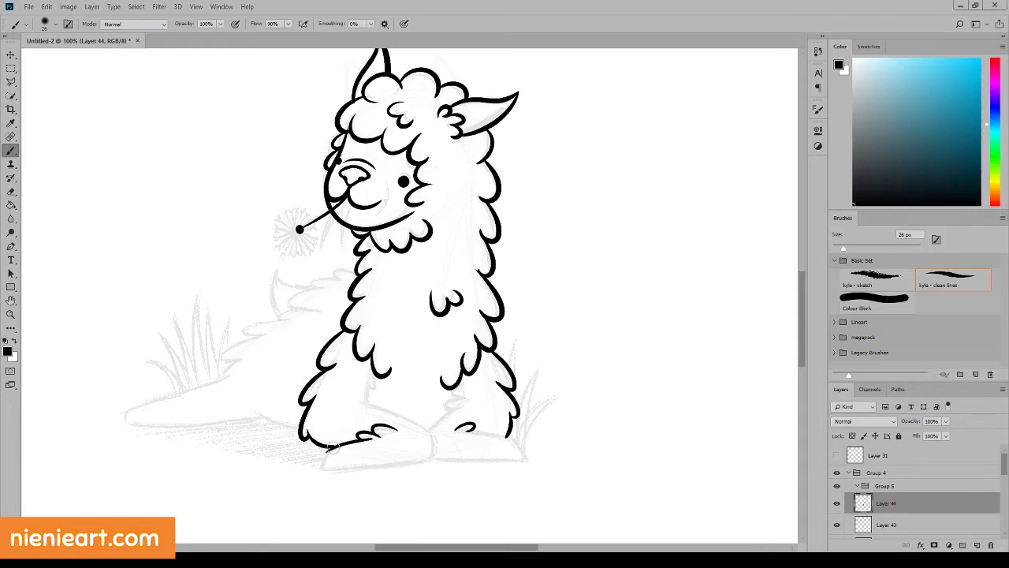
# Step: Ink the leg tops and the ground line beneath the right leg, then shrink the brush to 24 px
pyautogui.moveTo(457, 429)
pyautogui.mouseDown()
pyautogui.moveTo(517, 441)
pyautogui.moveTo(526, 459)
pyautogui.mouseUp()
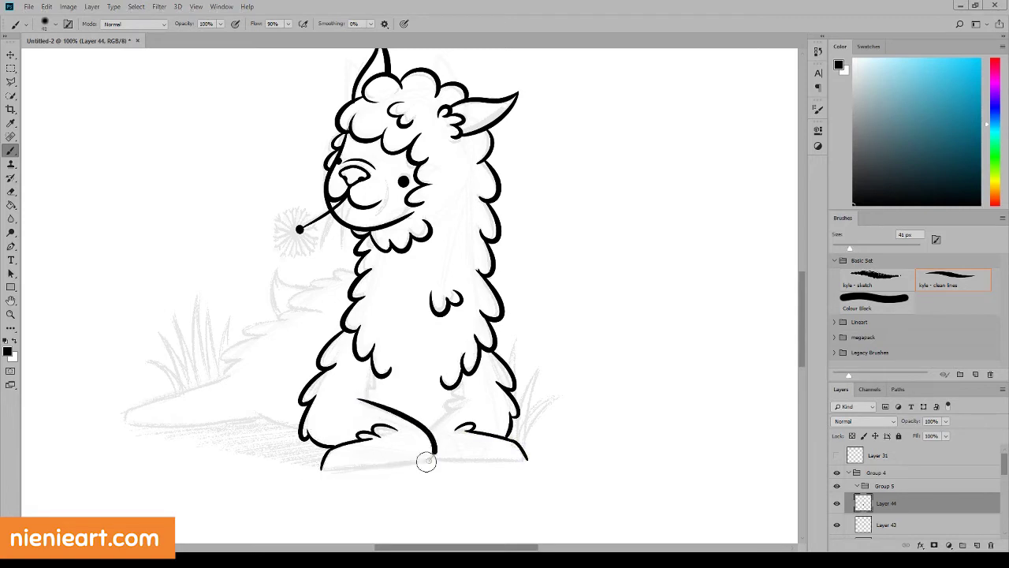
pyautogui.moveTo(359, 400); pyautogui.dragTo(314, 470)
pyautogui.moveTo(455, 406)
pyautogui.mouseDown()
pyautogui.moveTo(432, 435)
pyautogui.moveTo(522, 461)
pyautogui.mouseUp()
pyautogui.hotkey('ctrl', 'z')
pyautogui.hotkey('ctrl', 'z')
pyautogui.moveTo(432, 457); pyautogui.dragTo(541, 459)
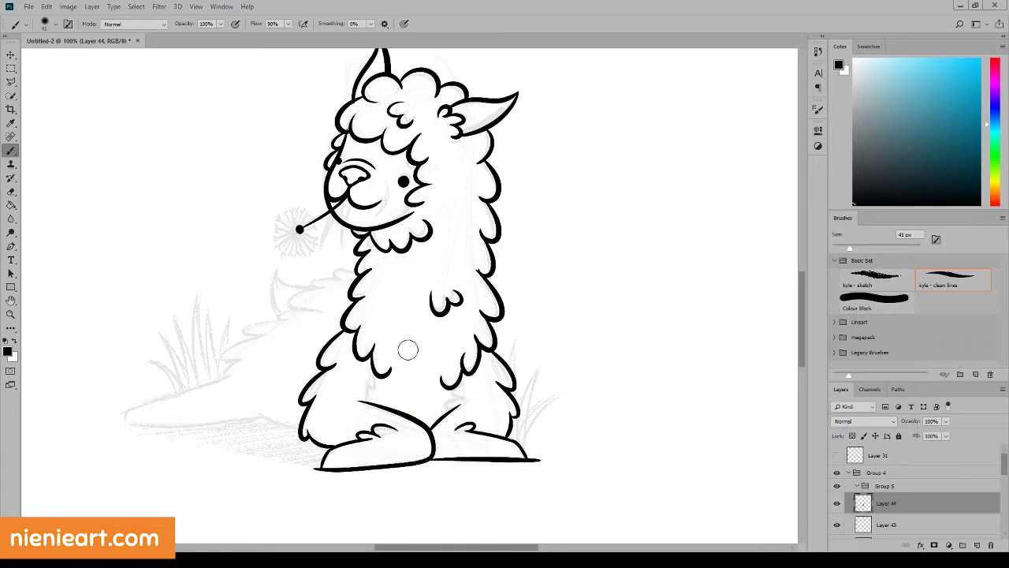
pyautogui.hotkey('ctrl', 'z')
pyautogui.moveTo(418, 457); pyautogui.dragTo(541, 458)
pyautogui.hotkey('ctrl', 'z')
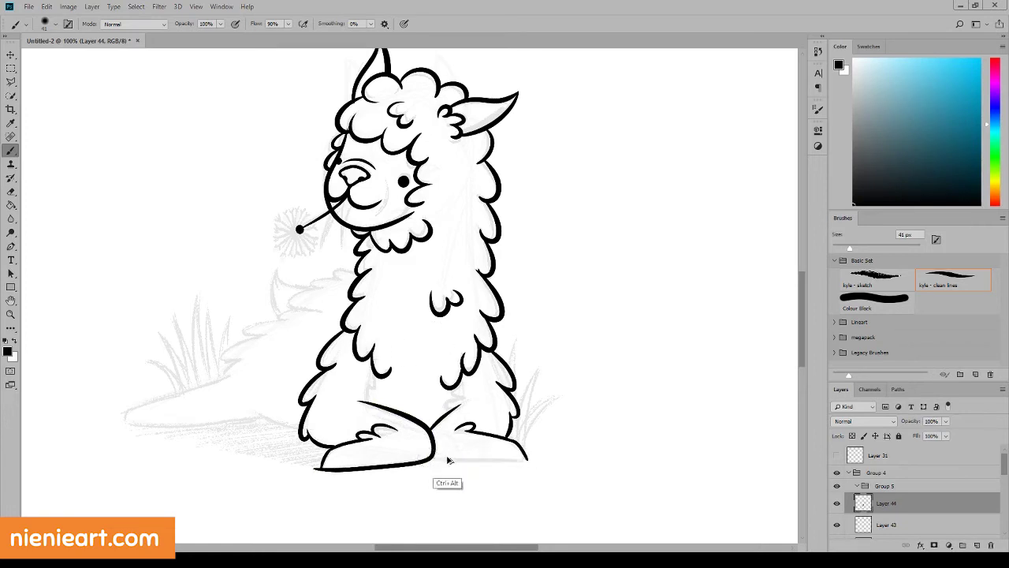
pyautogui.moveTo(418, 458); pyautogui.dragTo(545, 459)
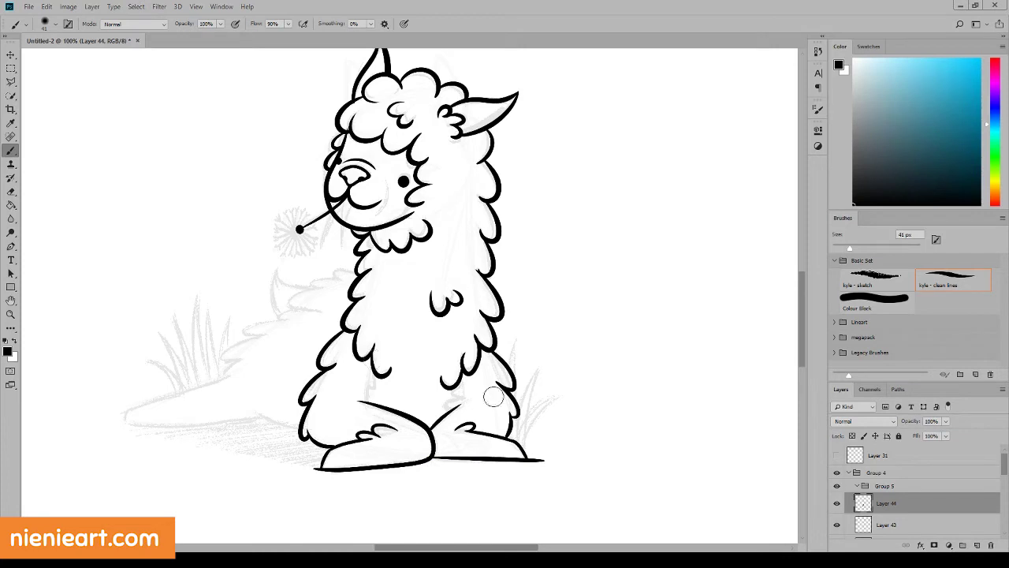
pyautogui.press('[')
pyautogui.press('[')
# Step: On a new layer, add thin detail strokes to both legs, then add empty Layer 46
pyautogui.hotkey('ctrl', 'shift', 'alt', 'n')
pyautogui.moveTo(370, 381); pyautogui.dragTo(382, 412)
pyautogui.moveTo(460, 394); pyautogui.dragTo(436, 423)
pyautogui.press('e')
pyautogui.press('b')
pyautogui.hotkey('ctrl', 'shift', 'alt', 'n')
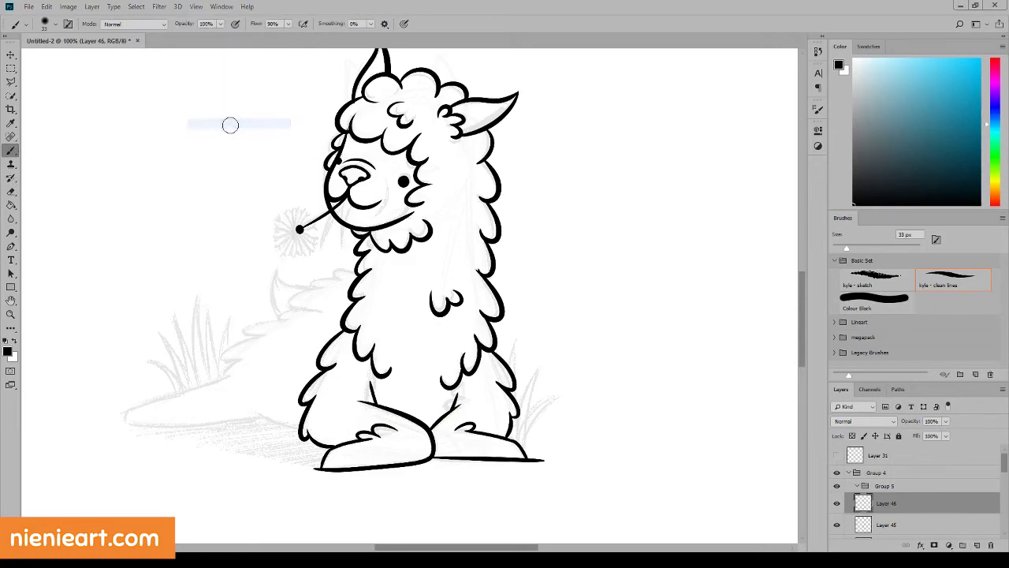
# Step: At 200% zoom, merge Layer 44 down into Layer 43
pyautogui.hotkey('ctrl', '+')
pyautogui.click(887, 481)
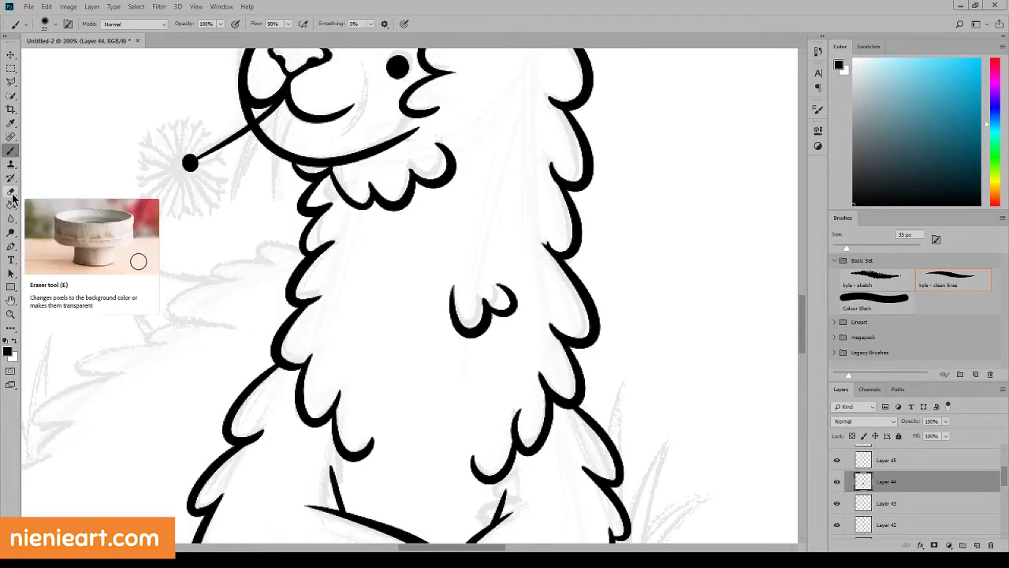
pyautogui.rightClick(875, 481)
pyautogui.click(899, 401)
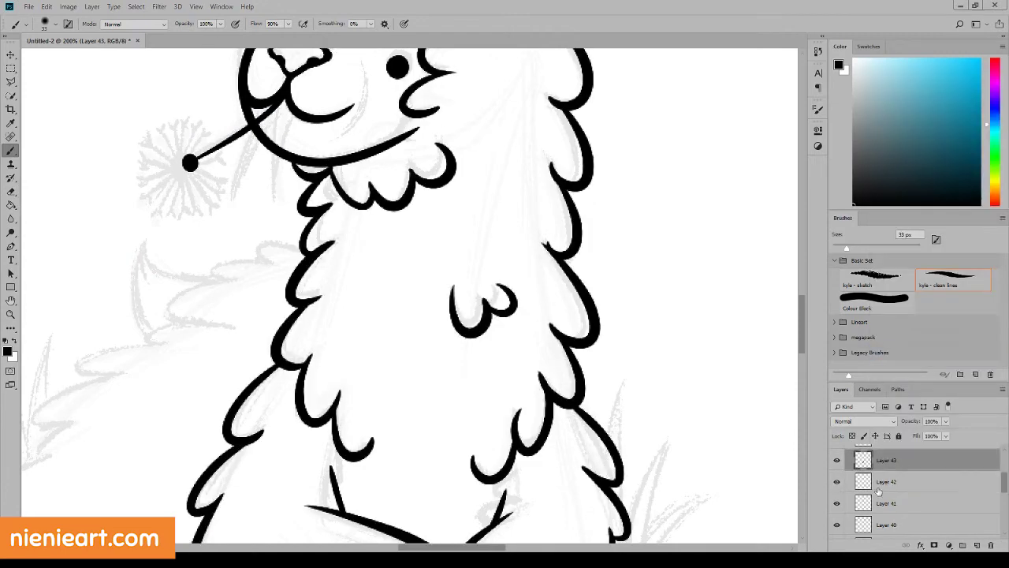
pyautogui.scroll(-3, 530, 400)
pyautogui.scroll(10, 671, 379)
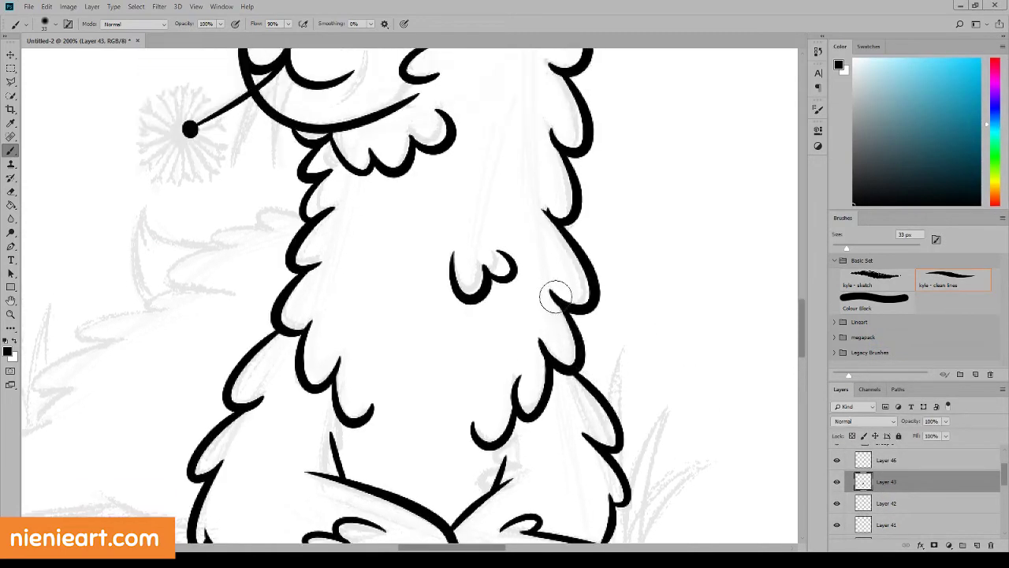
pyautogui.scroll(9, 671, 378)
pyautogui.scroll(1, 671, 378)
# Step: Set the Eraser to 15 px with the Colour Block brush tip
pyautogui.press('e')
pyautogui.press('[')
pyautogui.press('[')
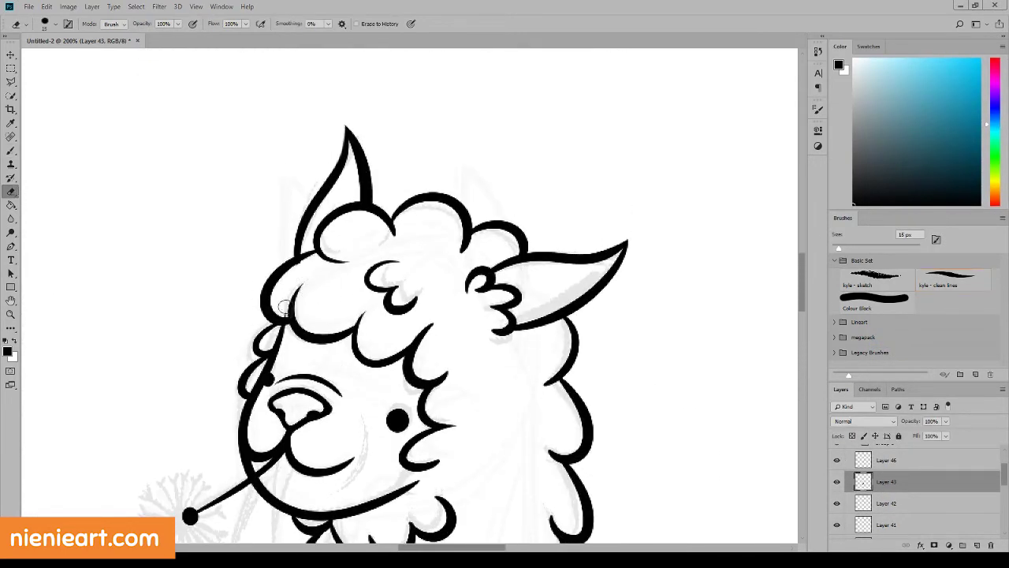
pyautogui.click(898, 307)
pyautogui.click(818, 109)
pyautogui.click(667, 155)
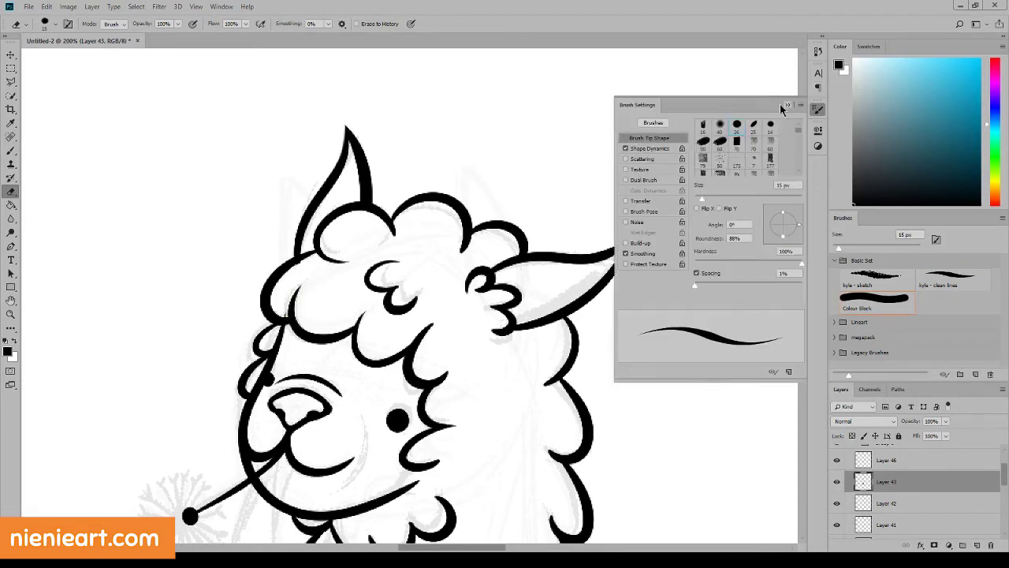
pyautogui.click(656, 146)
pyautogui.click(792, 96)
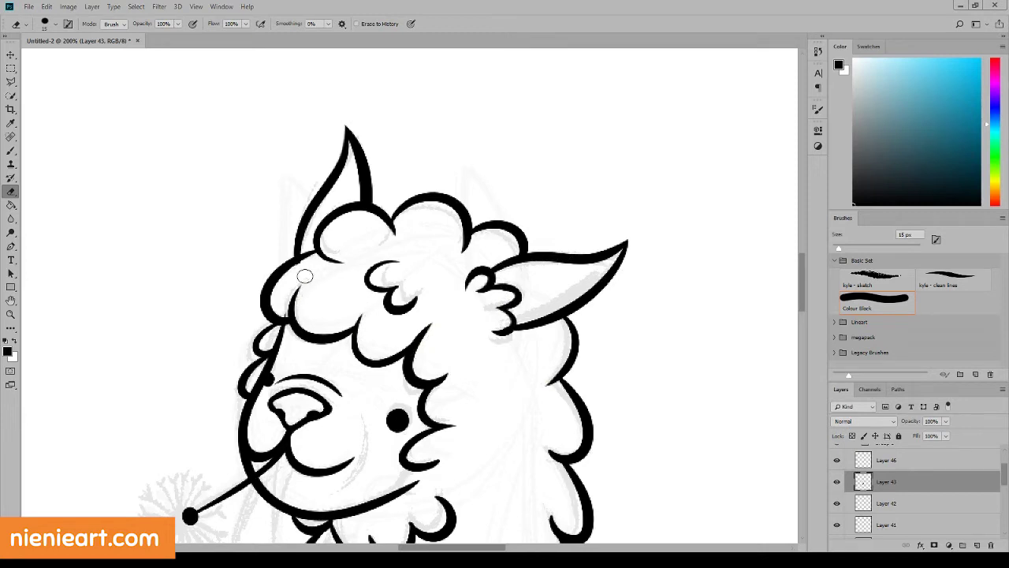
# Step: Erase the overshooting ink along the upper and lower right fur outline and the cheek curl
pyautogui.scroll(-5, 324, 206)
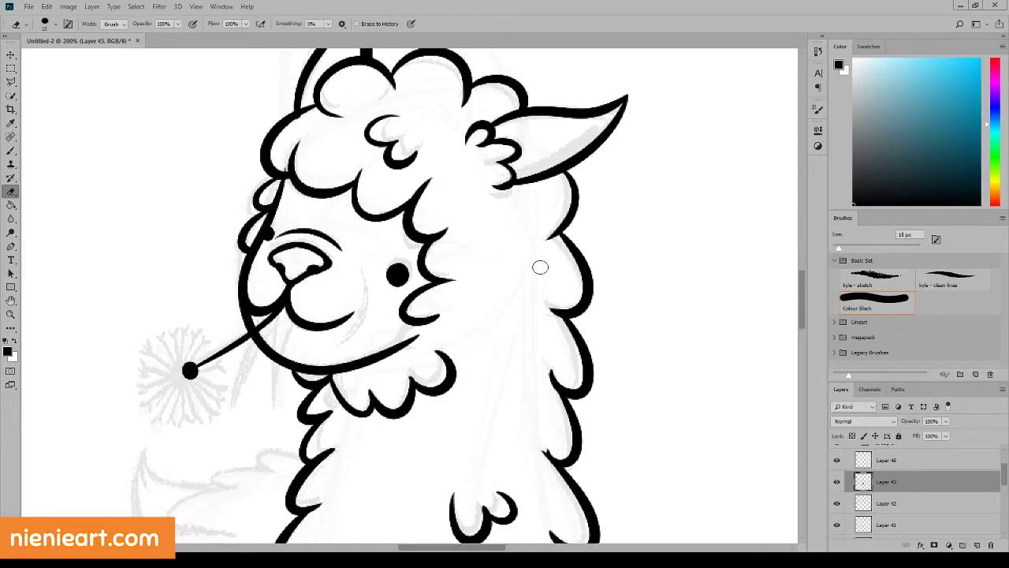
pyautogui.moveTo(572, 383); pyautogui.dragTo(553, 398)
pyautogui.scroll(-5, 547, 328)
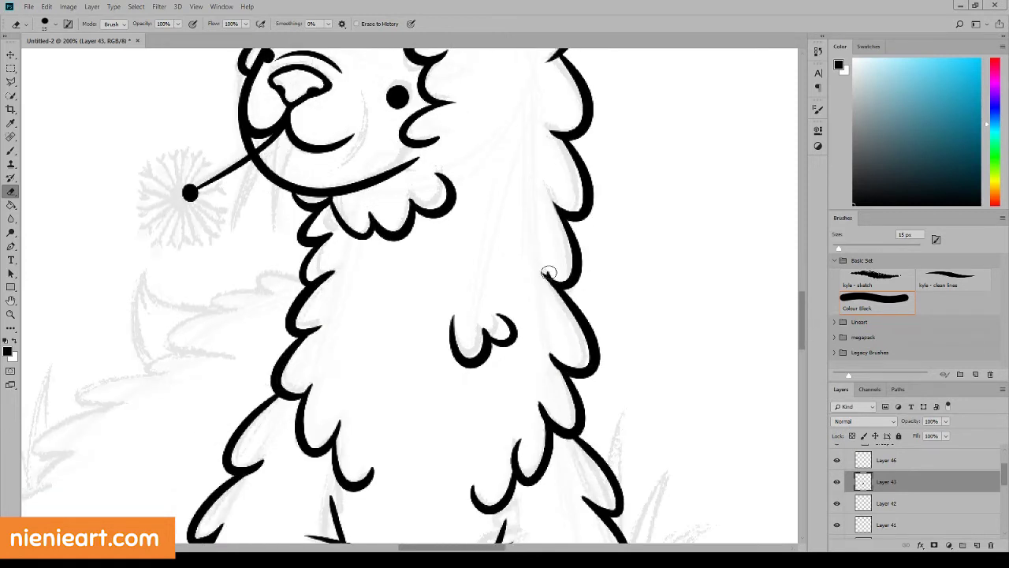
pyautogui.moveTo(556, 276); pyautogui.dragTo(566, 250)
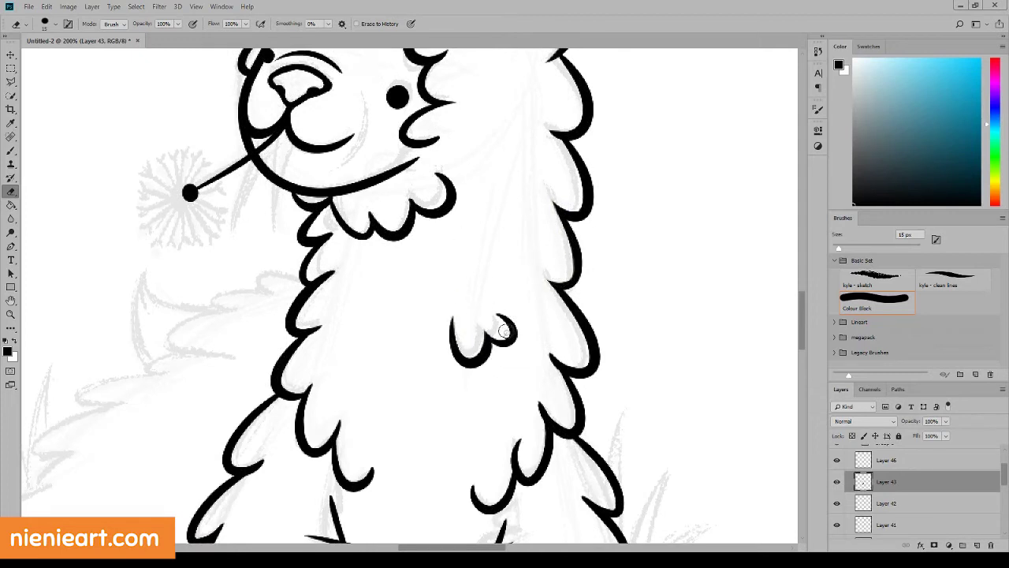
pyautogui.moveTo(555, 351); pyautogui.dragTo(535, 421)
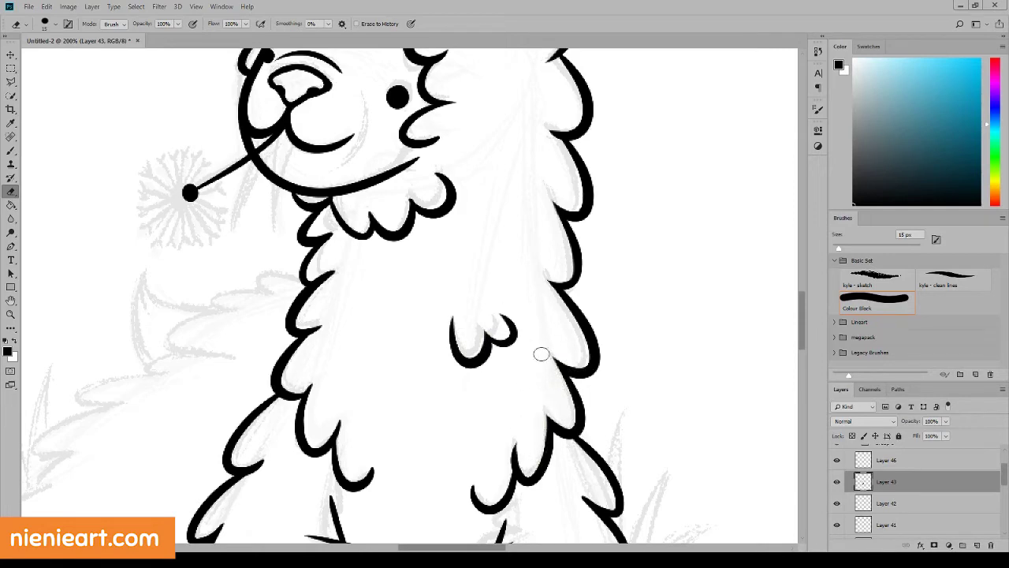
pyautogui.scroll(-3, 541, 383)
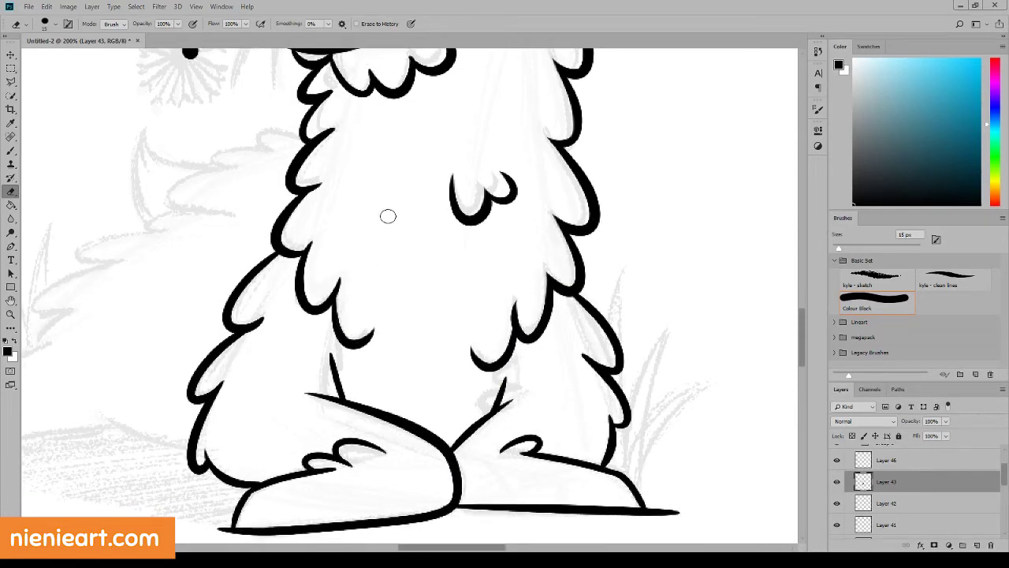
pyautogui.scroll(5, 784, 280)
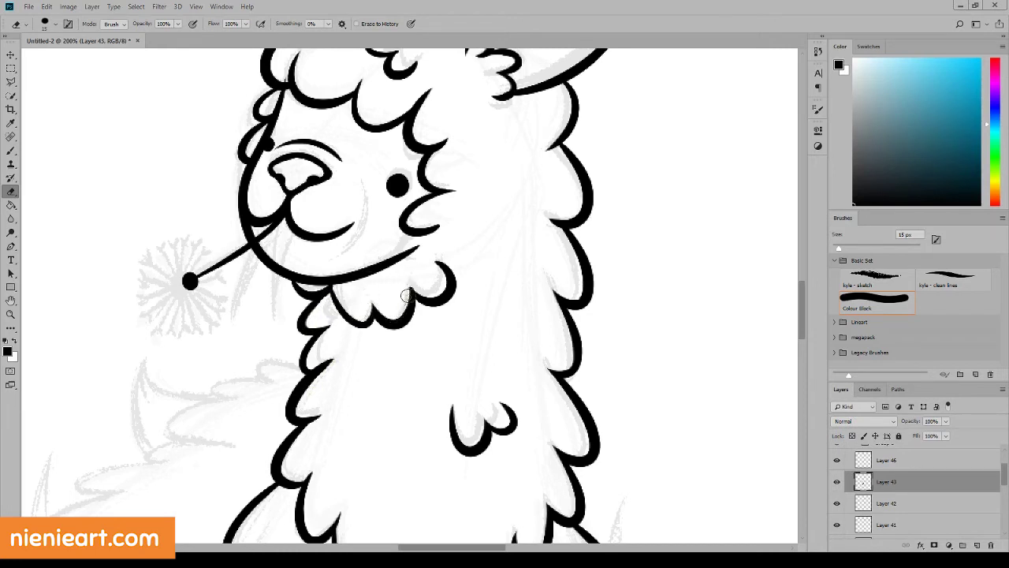
pyautogui.moveTo(416, 219); pyautogui.dragTo(438, 225)
pyautogui.scroll(-2, 805, 299)
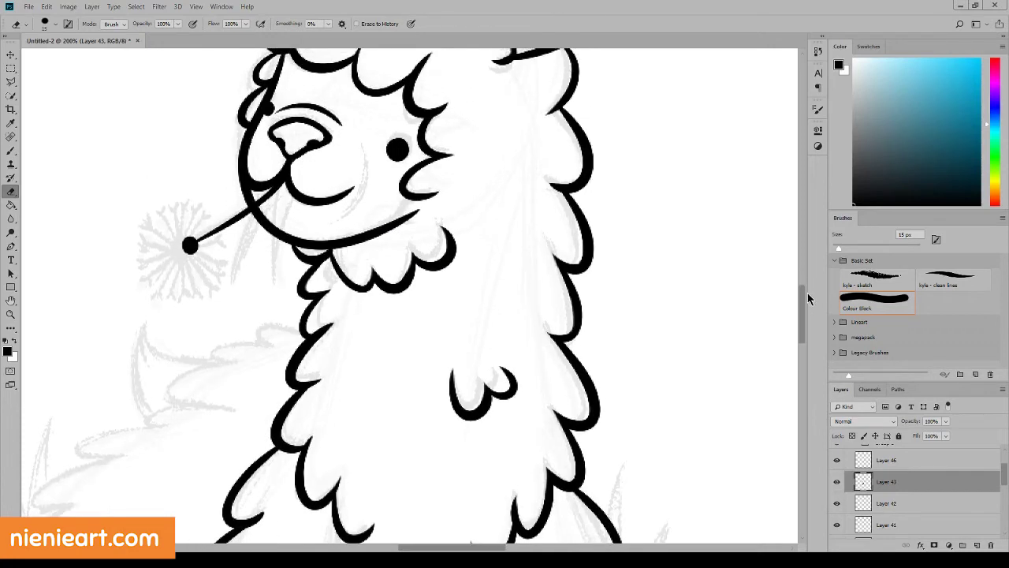
# Step: With a 25 px brush, ink and reshape fur curls along the lower-left chin and left cheek
pyautogui.press('b')
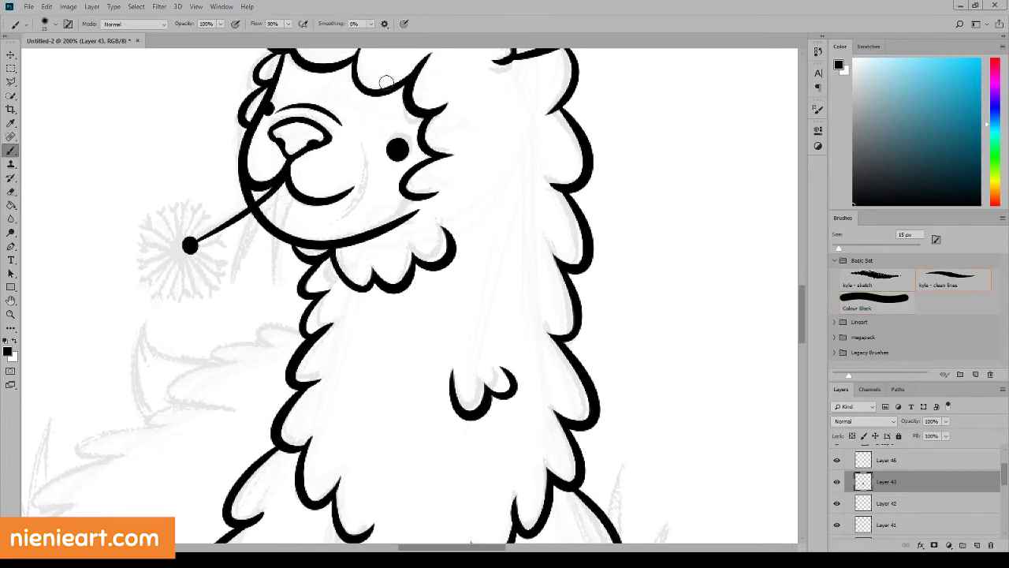
pyautogui.scroll(5, 779, 267)
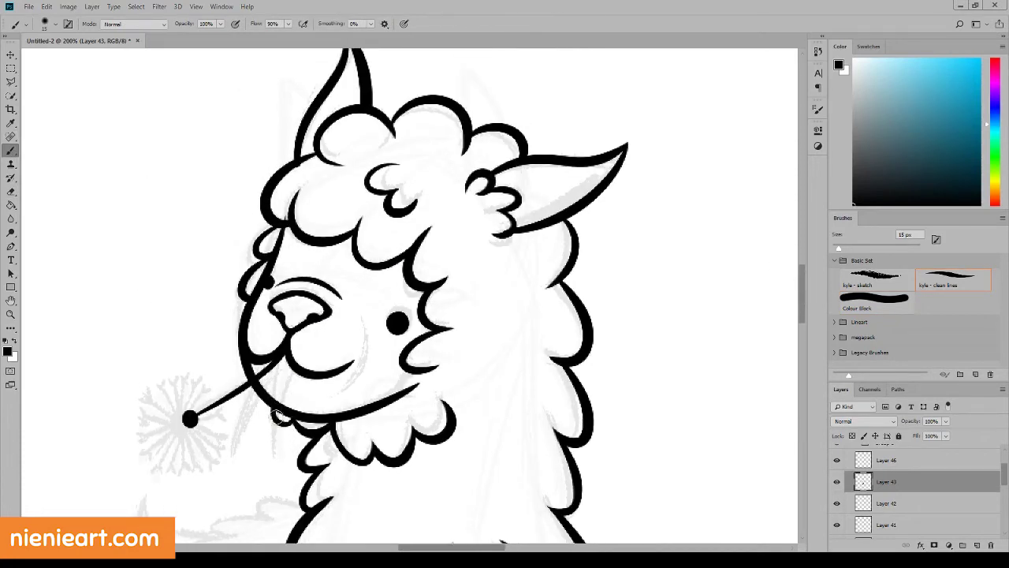
pyautogui.press(']')
pyautogui.press(']')
pyautogui.moveTo(303, 422); pyautogui.dragTo(254, 385)
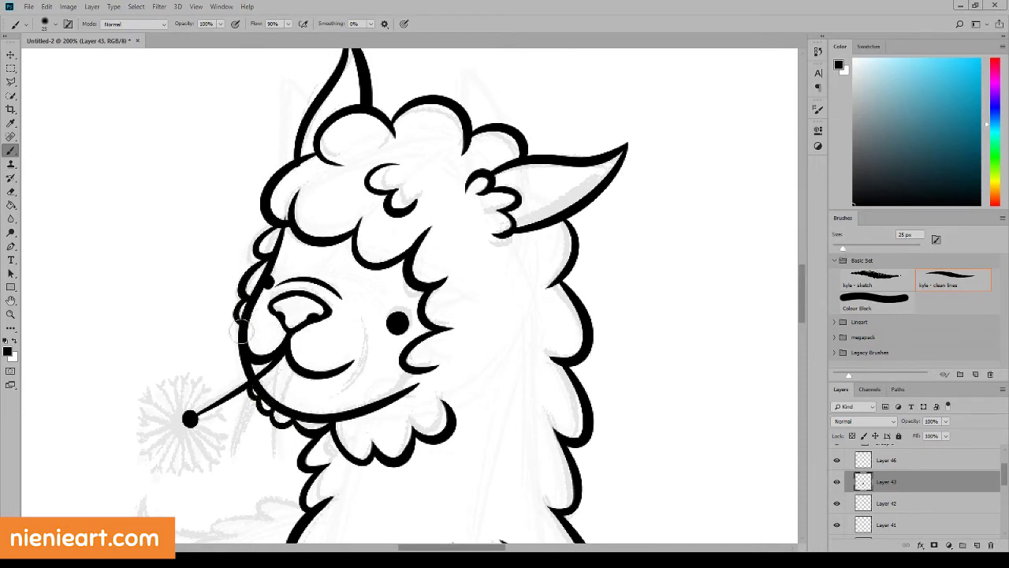
pyautogui.moveTo(260, 284); pyautogui.dragTo(239, 362)
pyautogui.press('e')
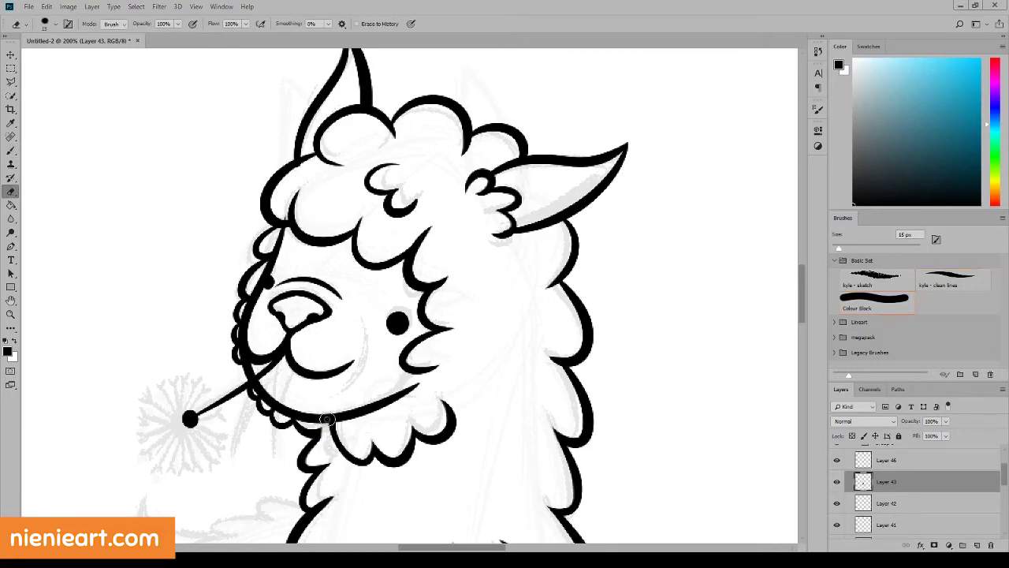
pyautogui.moveTo(309, 425); pyautogui.dragTo(322, 429)
pyautogui.press('b')
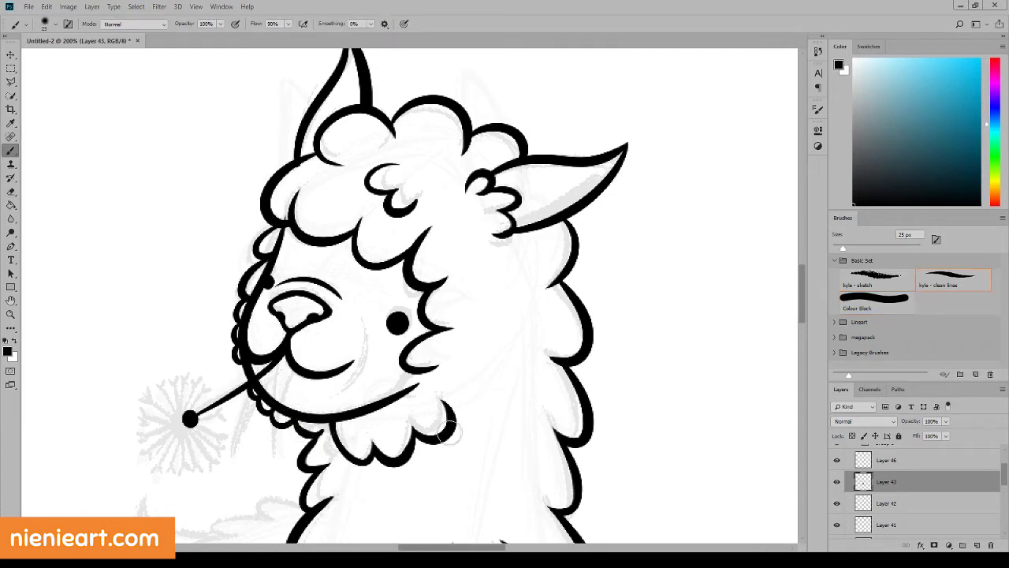
pyautogui.moveTo(317, 427); pyautogui.dragTo(353, 439)
pyautogui.click(13, 192)
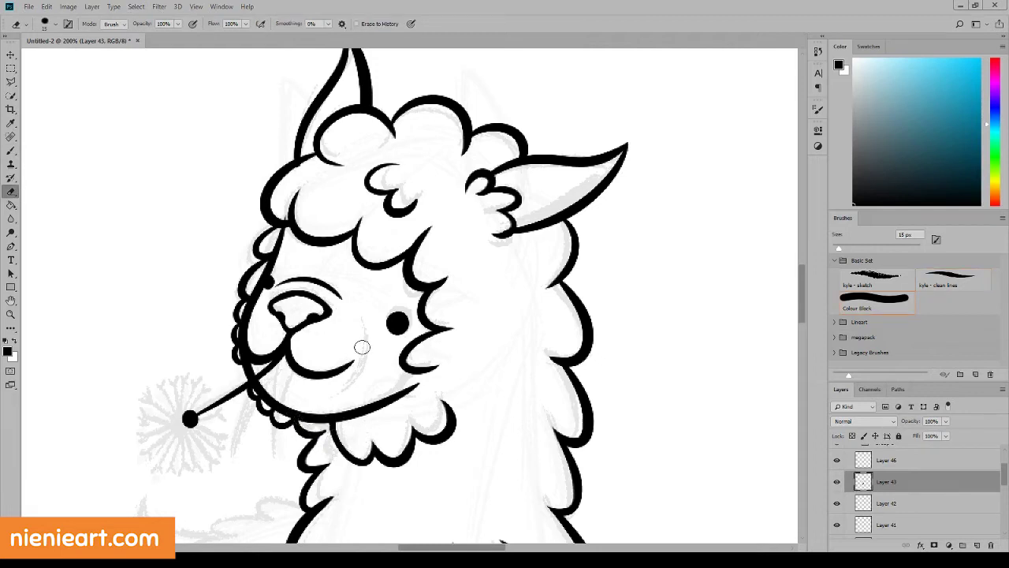
pyautogui.press('b')
pyautogui.moveTo(321, 432); pyautogui.dragTo(314, 470)
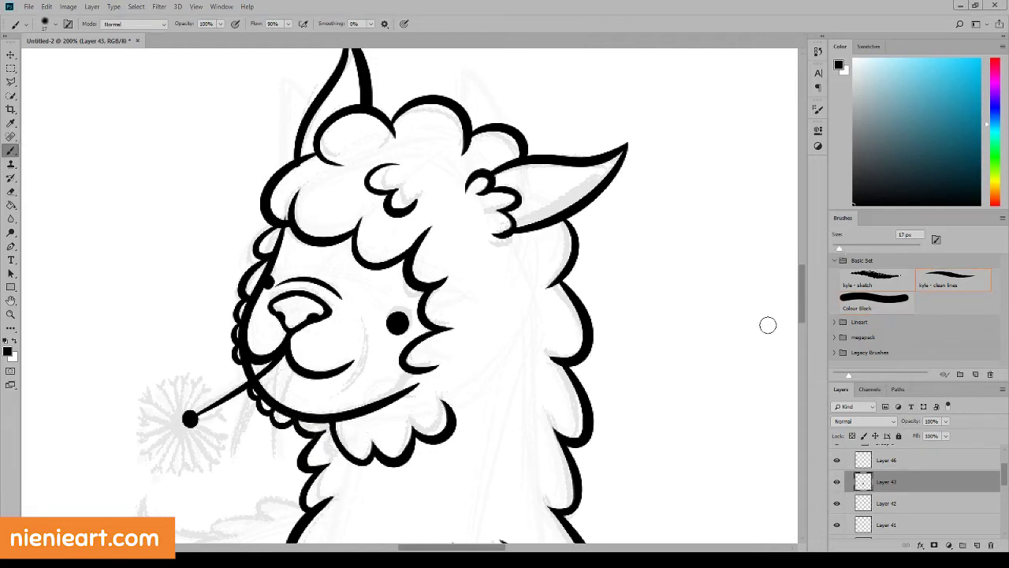
# Step: Erase faint marks along the diagonal leg line and trim the ground line's right end
pyautogui.scroll(-2, 768, 325)
pyautogui.press('e')
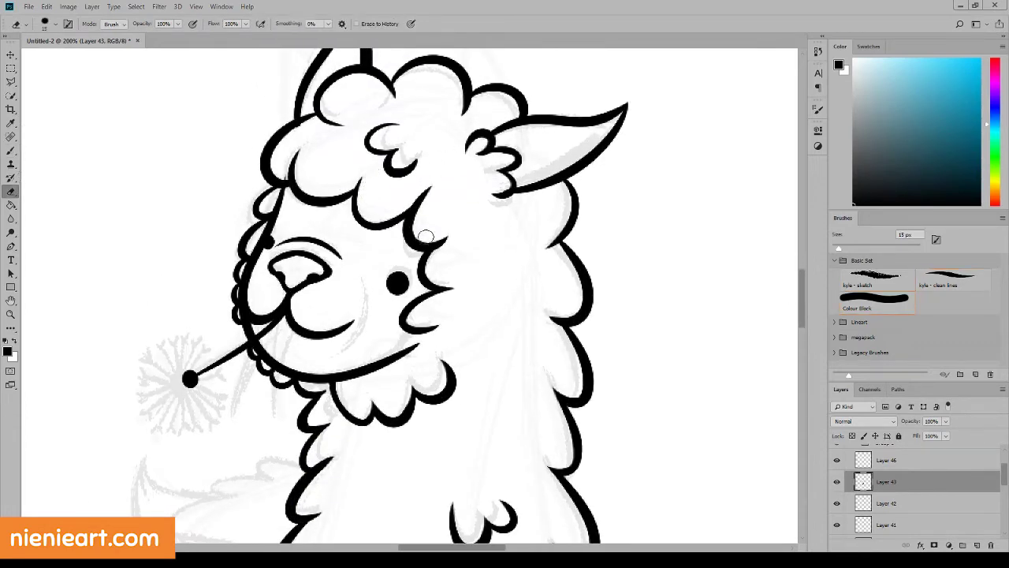
pyautogui.scroll(-9, 749, 268)
pyautogui.scroll(-1, 599, 284)
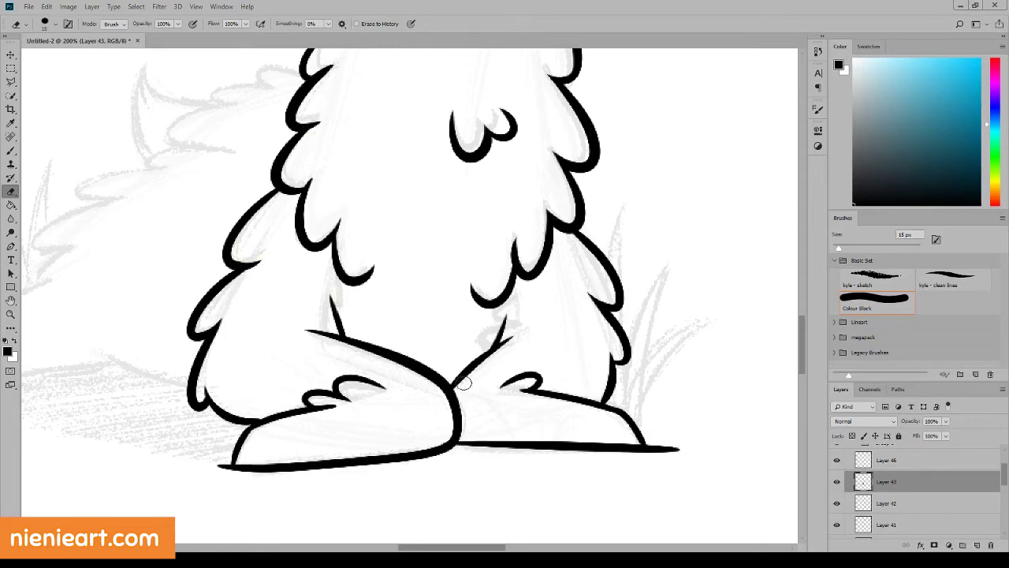
pyautogui.moveTo(459, 387); pyautogui.dragTo(517, 333)
pyautogui.moveTo(681, 451); pyautogui.dragTo(647, 428)
# Step: Trim the foot line's stray end and redraw its left end thicker with a 20 px brush
pyautogui.moveTo(222, 470); pyautogui.dragTo(228, 474)
pyautogui.press('b')
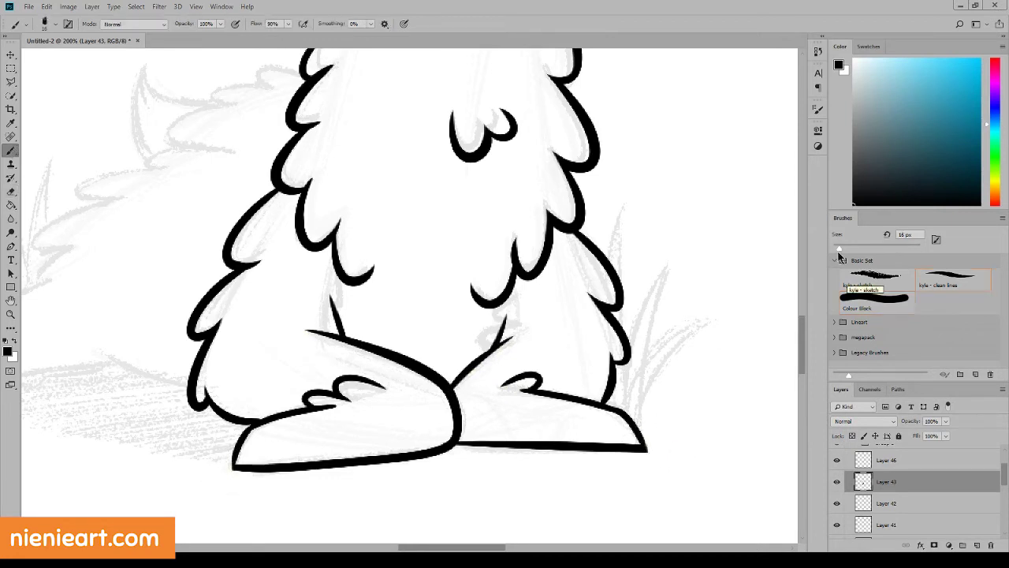
pyautogui.press(']')
pyautogui.press(']')
pyautogui.press(']')
pyautogui.moveTo(238, 467); pyautogui.dragTo(253, 423)
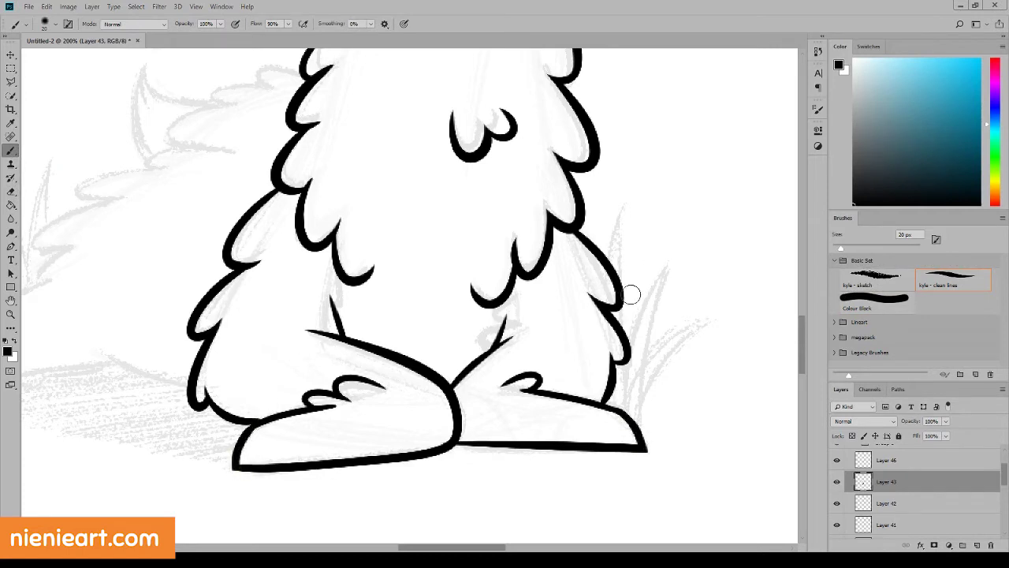
pyautogui.scroll(2, 806, 321)
pyautogui.scroll(8, 812, 321)
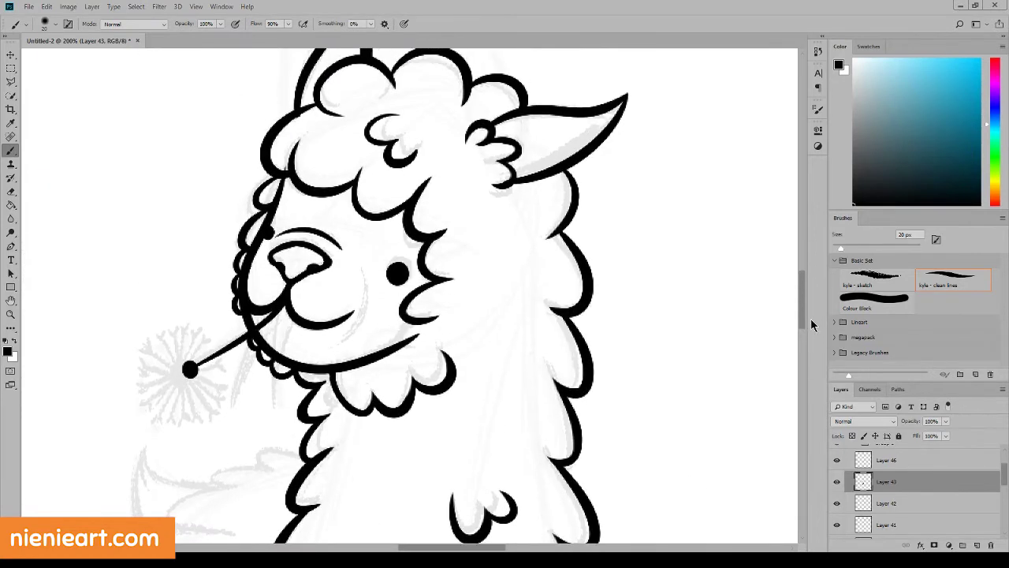
# Step: Toggle Layers 43 and 36 on and off to inspect their inked lines
pyautogui.click(837, 479)
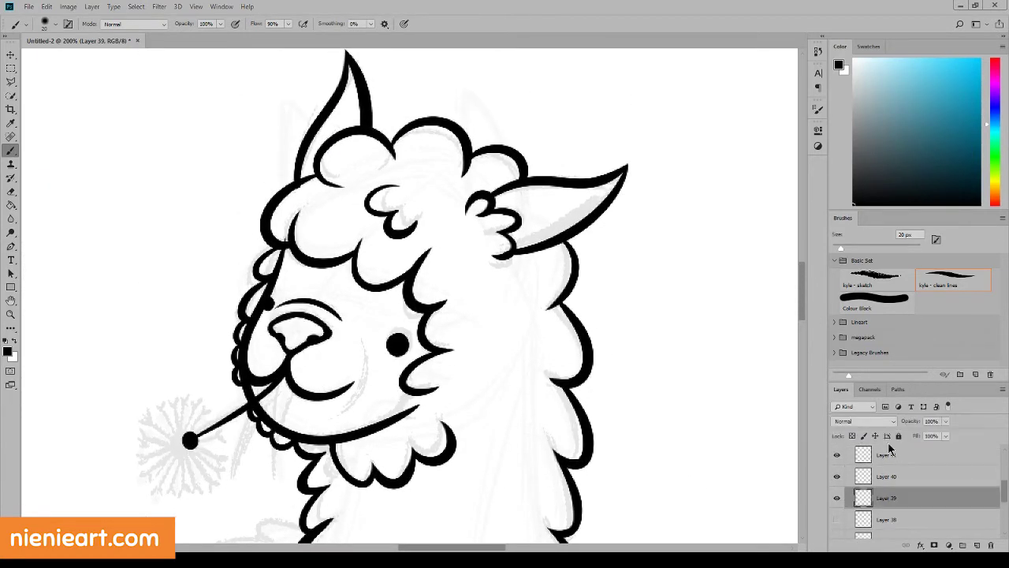
pyautogui.scroll(-3, 907, 497)
pyautogui.click(886, 493)
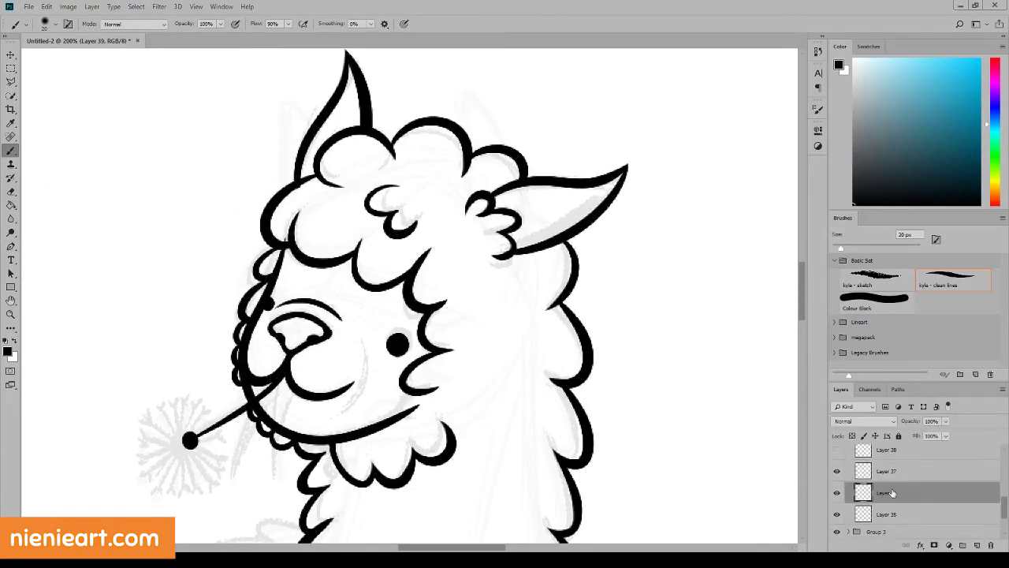
pyautogui.click(838, 493)
pyautogui.click(838, 492)
pyautogui.press('e')
# Step: Make Layer 42 the working layer and add new Layer 47 above it
pyautogui.hotkey('alt', '[')
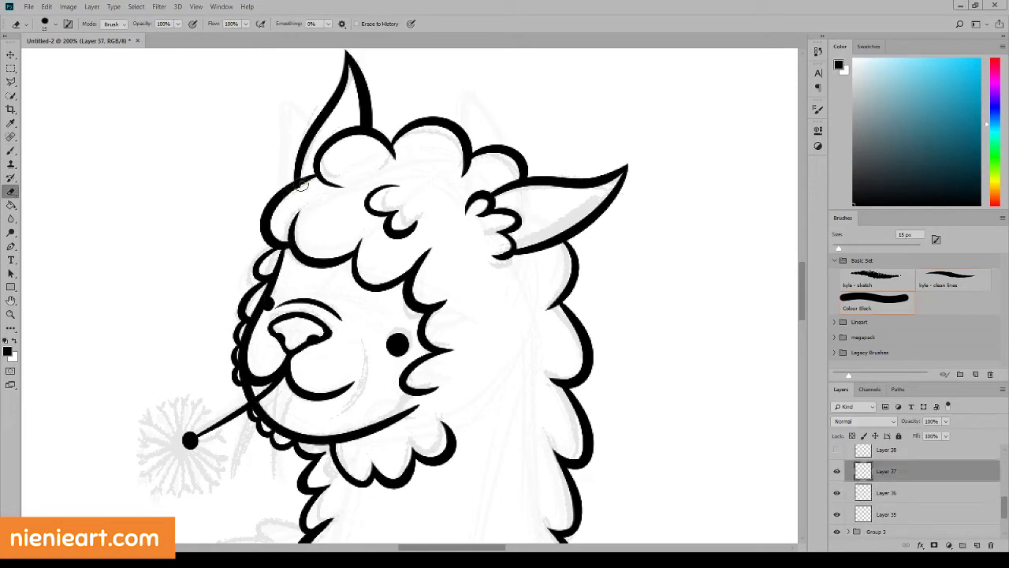
pyautogui.scroll(3, 1006, 452)
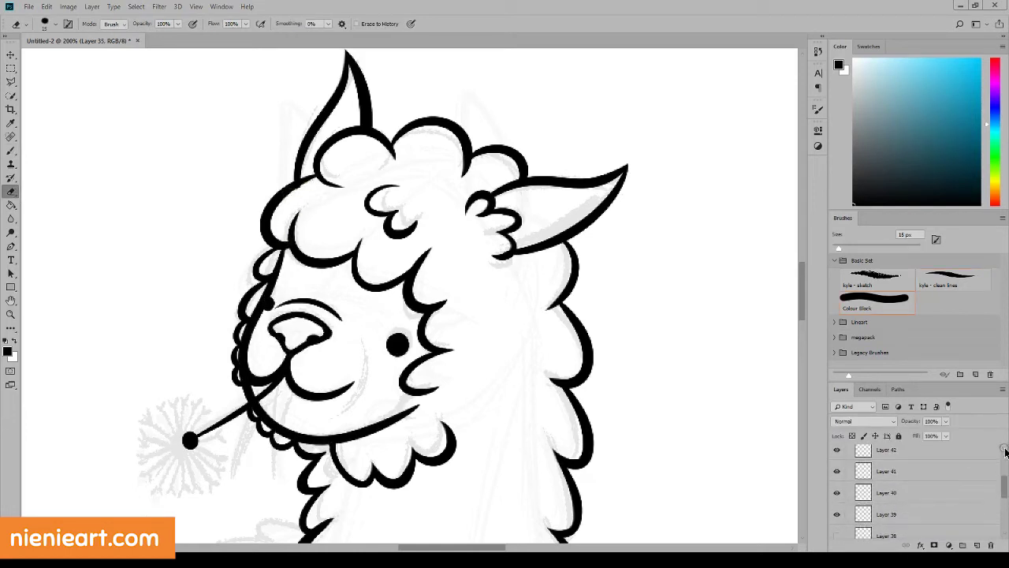
pyautogui.hotkey('alt', '.')
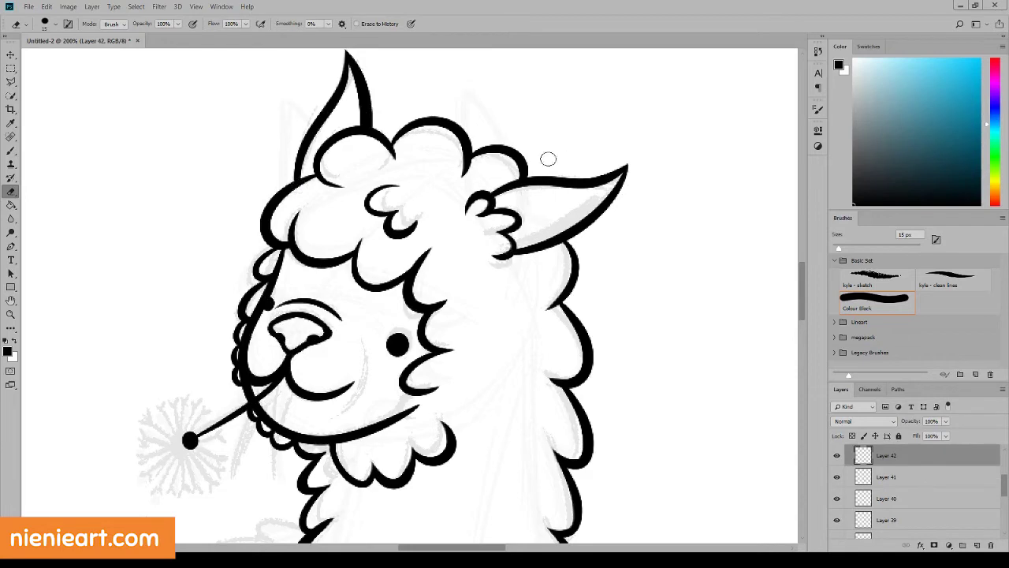
pyautogui.moveTo(808, 298); pyautogui.dragTo(805, 335)
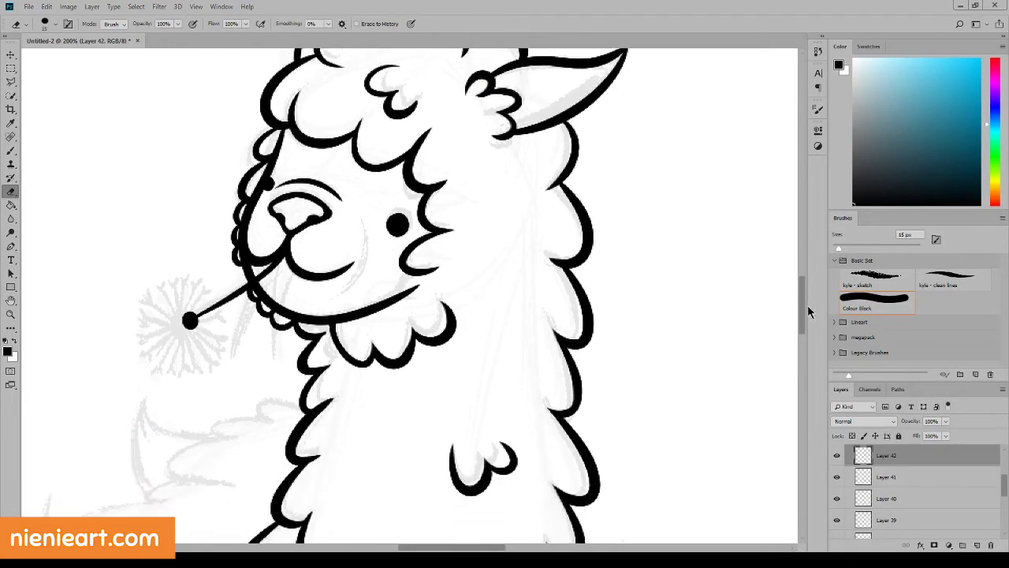
pyautogui.moveTo(493, 548); pyautogui.dragTo(455, 549)
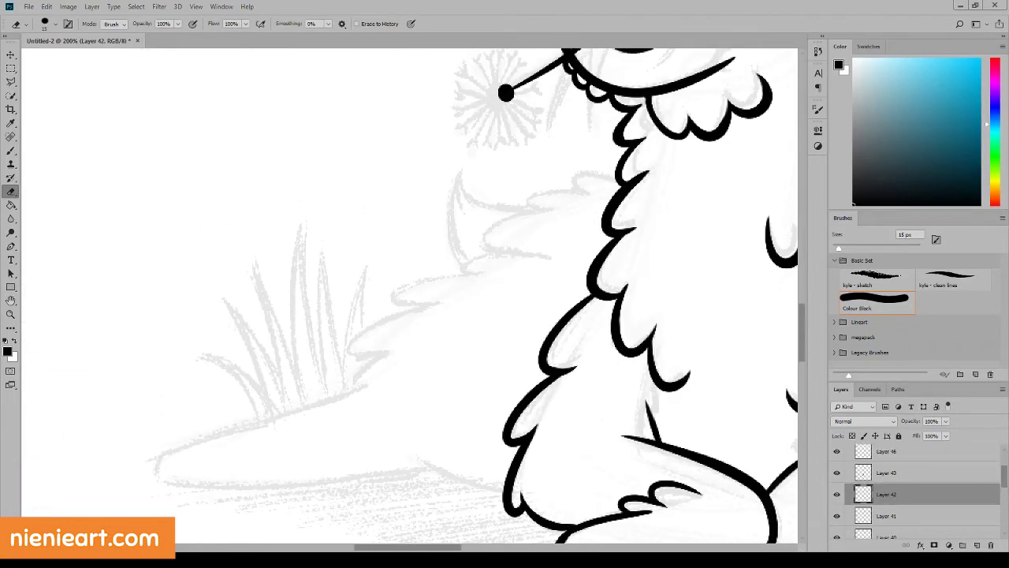
# Step: With the kyle - clean lines brush, ink fur tufts down the back, trimming overlaps and the hook tip
pyautogui.click(940, 280)
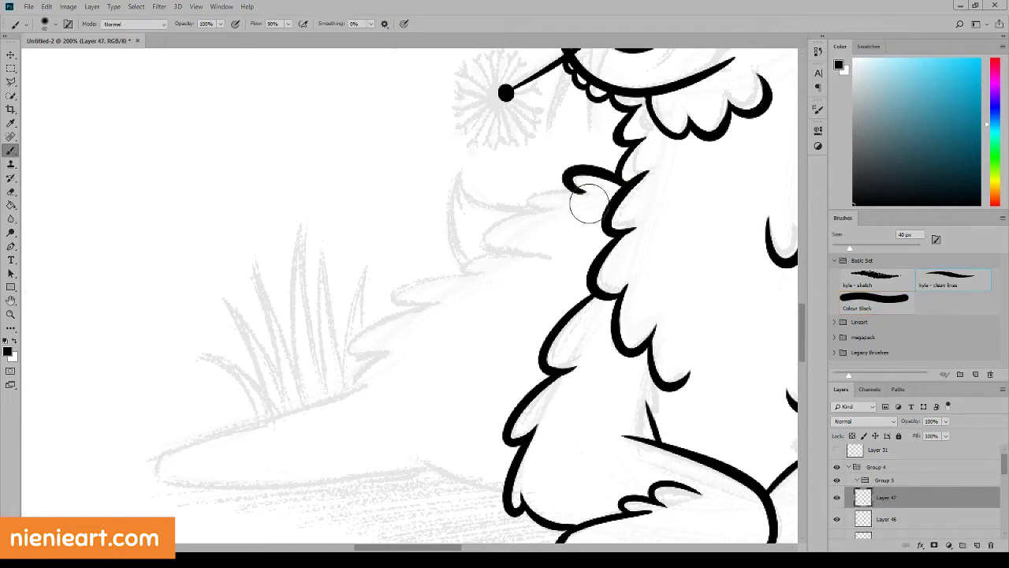
pyautogui.moveTo(619, 180)
pyautogui.mouseDown()
pyautogui.moveTo(552, 193)
pyautogui.moveTo(552, 257)
pyautogui.moveTo(464, 266)
pyautogui.moveTo(493, 273)
pyautogui.moveTo(485, 273)
pyautogui.mouseUp()
pyautogui.click(13, 191)
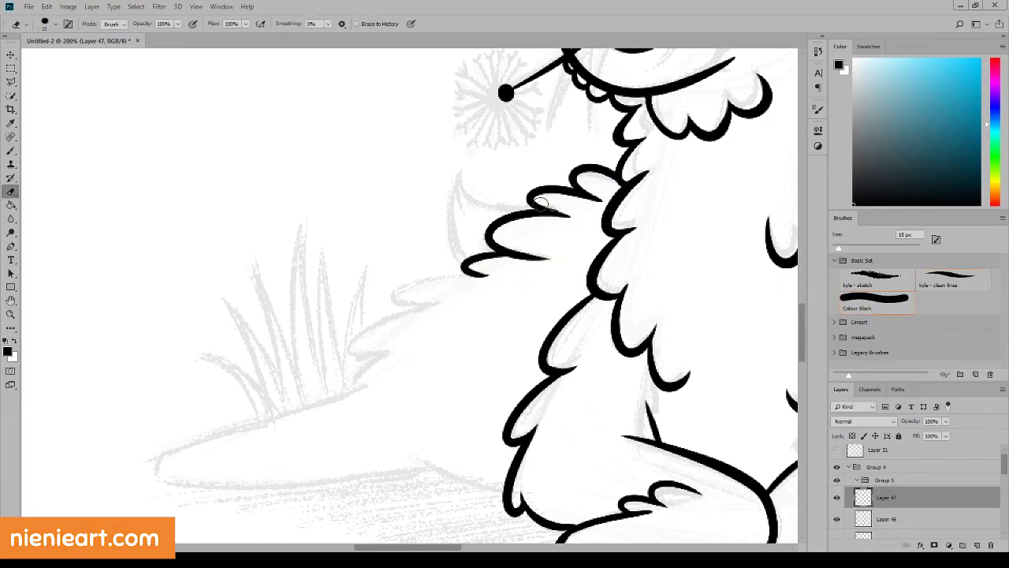
pyautogui.moveTo(543, 202); pyautogui.dragTo(599, 194)
pyautogui.press('b')
pyautogui.moveTo(499, 275)
pyautogui.mouseDown()
pyautogui.moveTo(438, 312)
pyautogui.moveTo(352, 394)
pyautogui.mouseUp()
pyautogui.press('e')
pyautogui.moveTo(413, 345); pyautogui.dragTo(398, 357)
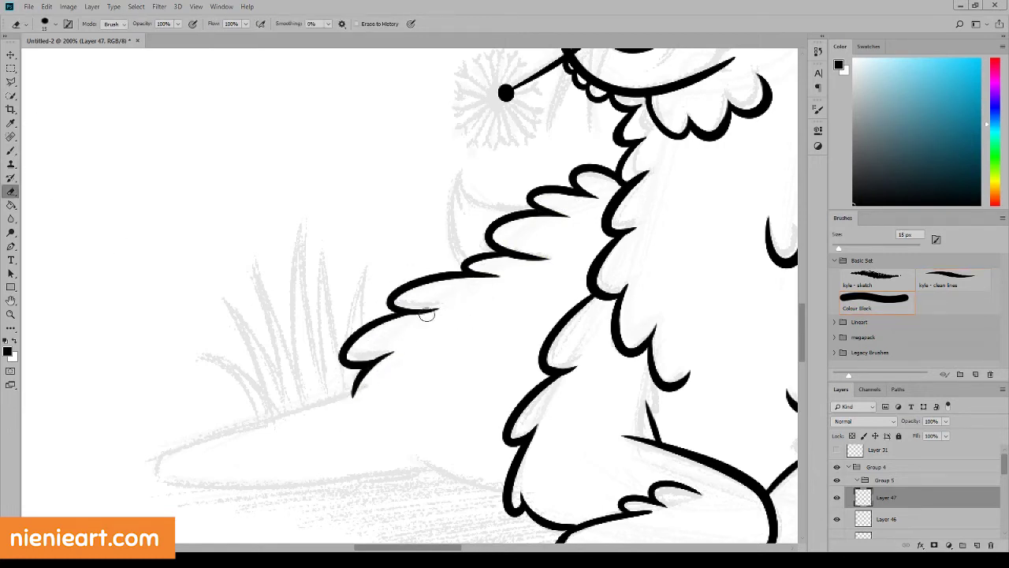
# Step: On a new layer, draw the rump's thin bottom line along the ground and trim its left end
pyautogui.press('b')
pyautogui.hotkey('ctrl', 'shift', 'alt', 'n')
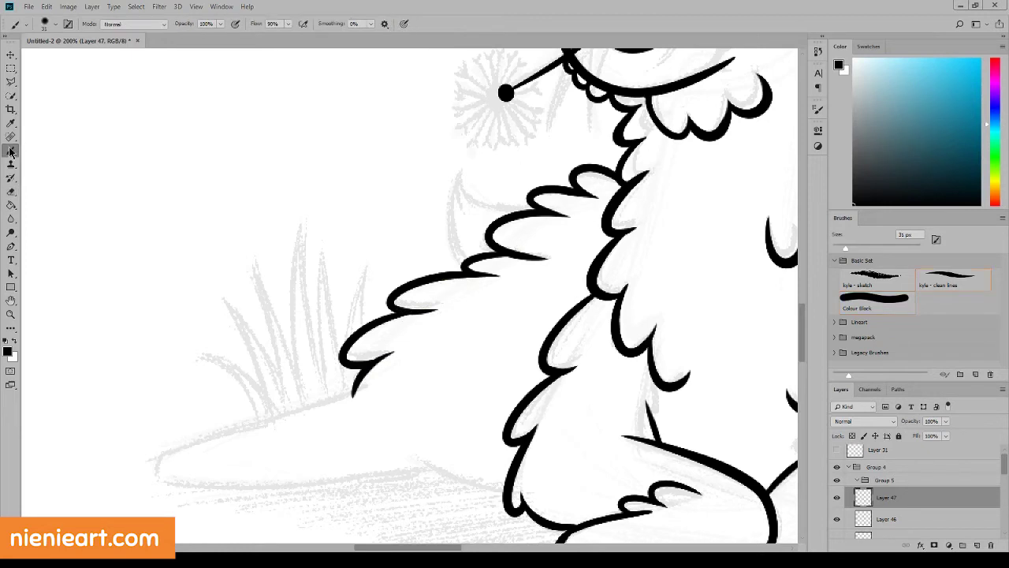
pyautogui.hscroll(-5, 473, 532)
pyautogui.moveTo(541, 385)
pyautogui.mouseDown()
pyautogui.moveTo(330, 472)
pyautogui.moveTo(608, 486)
pyautogui.mouseUp()
pyautogui.hotkey('ctrl', 'z')
pyautogui.moveTo(320, 479); pyautogui.dragTo(618, 465)
pyautogui.hotkey('ctrl', 'z')
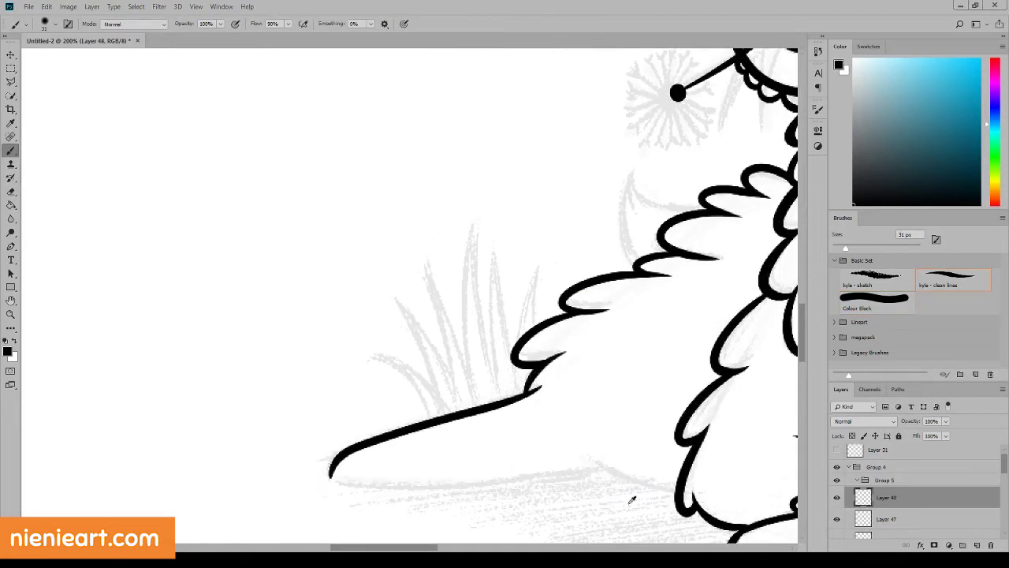
pyautogui.moveTo(309, 478); pyautogui.dragTo(614, 471)
pyautogui.click(11, 193)
pyautogui.moveTo(307, 478); pyautogui.dragTo(327, 480)
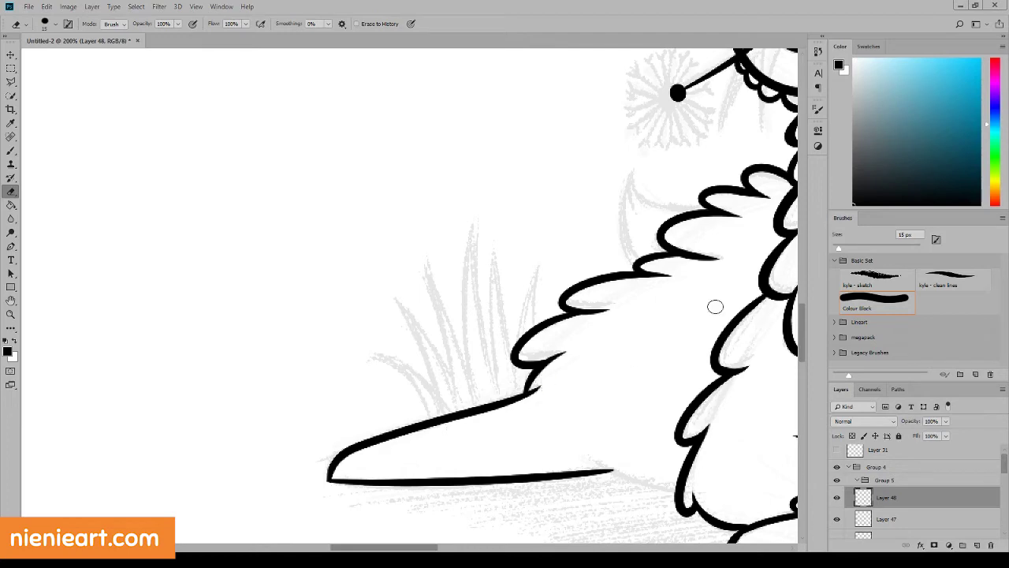
# Step: Ink the lower rump outline and a thinner fur line between rump and chest
pyautogui.press('b')
pyautogui.moveTo(577, 503); pyautogui.dragTo(355, 433)
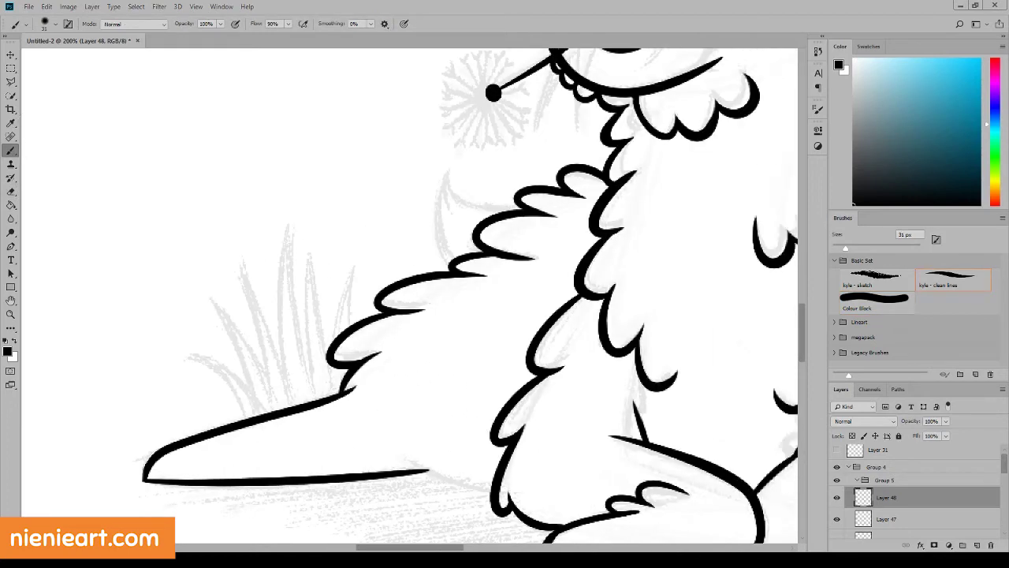
pyautogui.moveTo(359, 379); pyautogui.dragTo(454, 418)
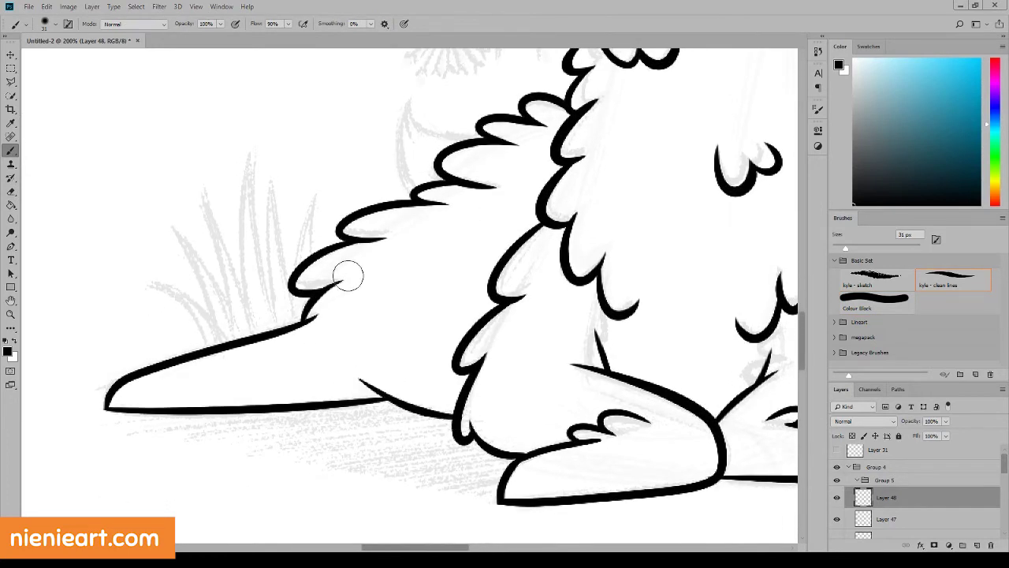
pyautogui.click(13, 184)
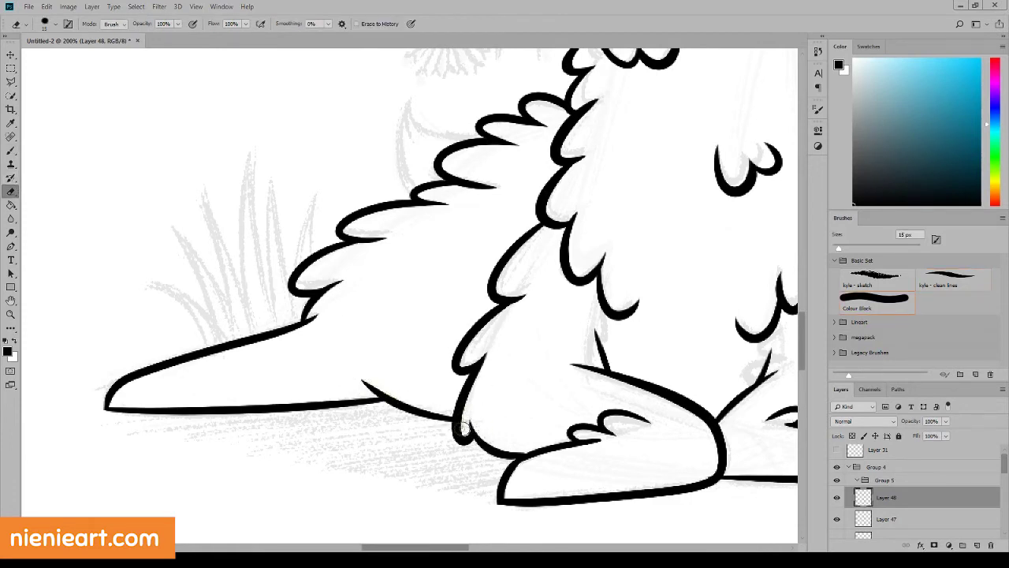
pyautogui.press('b')
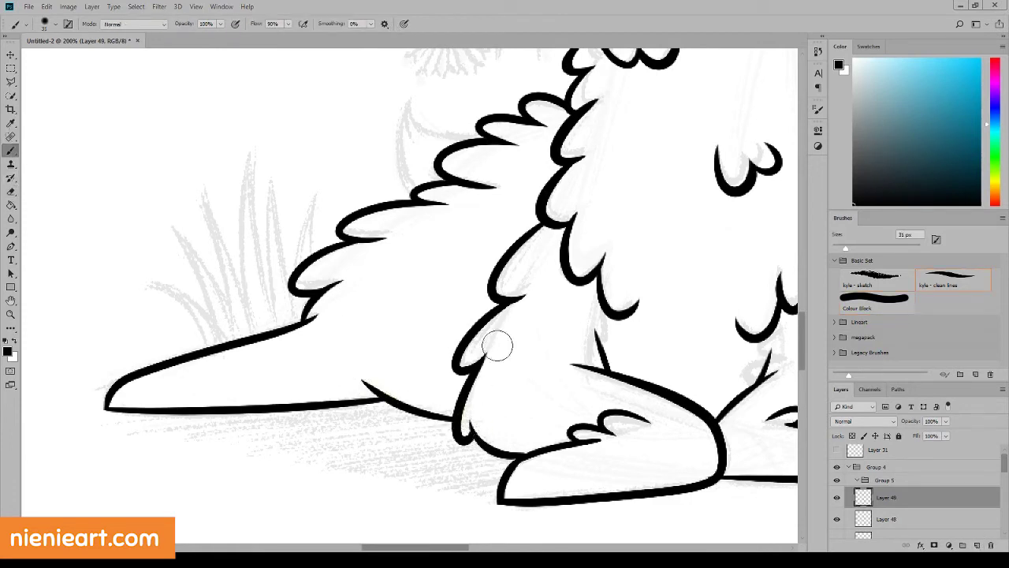
pyautogui.moveTo(497, 346); pyautogui.dragTo(473, 270)
pyautogui.hotkey('ctrl', 'z')
pyautogui.moveTo(491, 373); pyautogui.dragTo(472, 281)
# Step: Ink a curled tail shape left of the fluff, ready to tidy with the eraser
pyautogui.press('e')
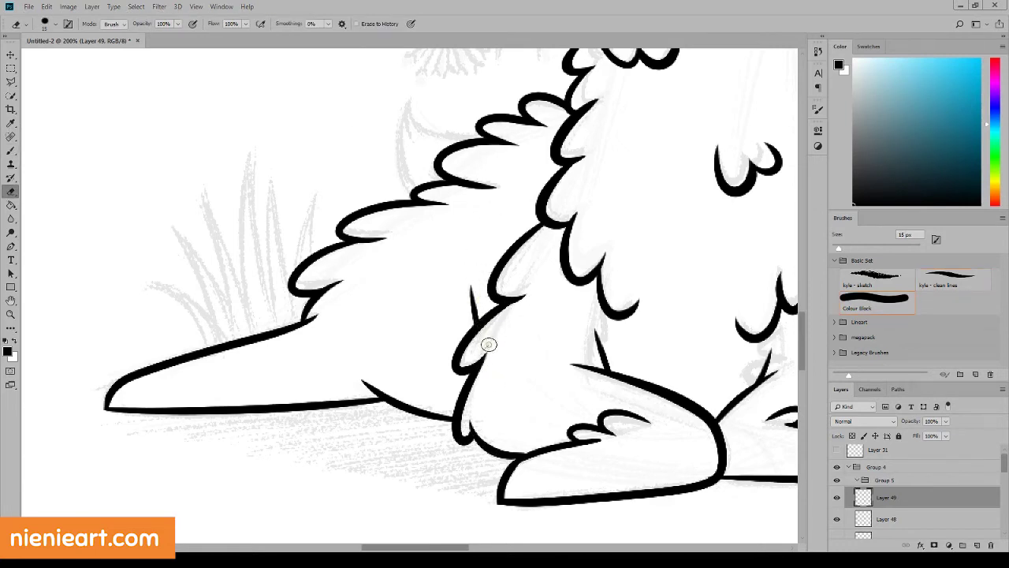
pyautogui.press('b')
pyautogui.scroll(3, 342, 304)
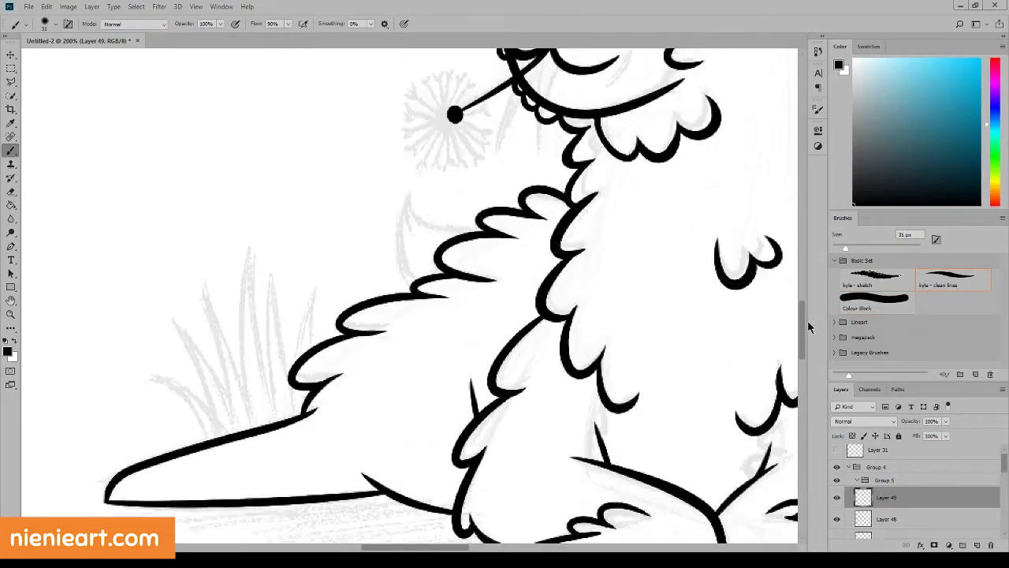
pyautogui.scroll(4, 342, 304)
pyautogui.moveTo(439, 412)
pyautogui.mouseDown()
pyautogui.moveTo(409, 302)
pyautogui.moveTo(434, 358)
pyautogui.mouseUp()
pyautogui.click(14, 192)
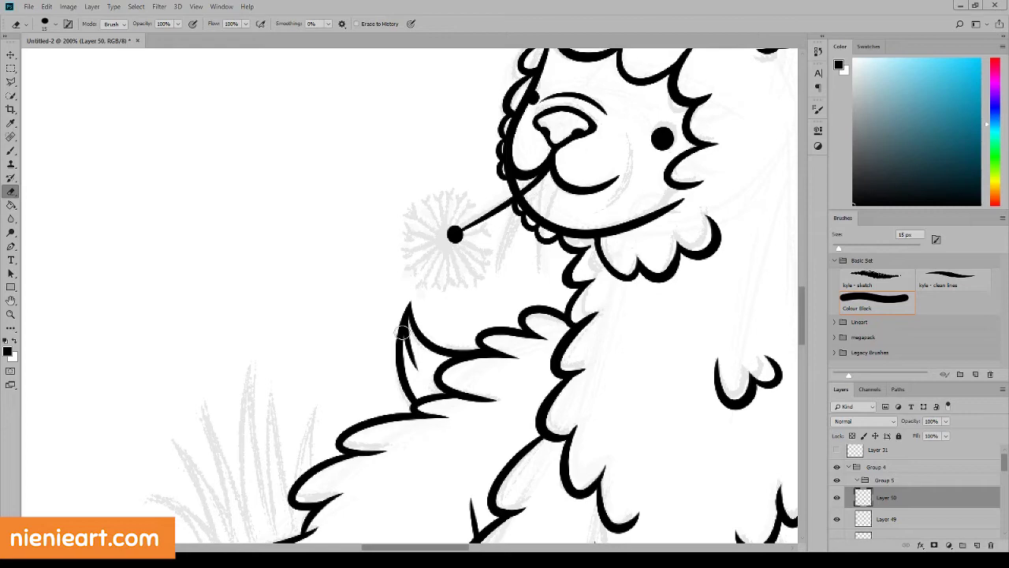
# Step: Brush a small test stroke on the alpaca's body, then undo it
pyautogui.scroll(5, 462, 296)
pyautogui.scroll(-3, 462, 296)
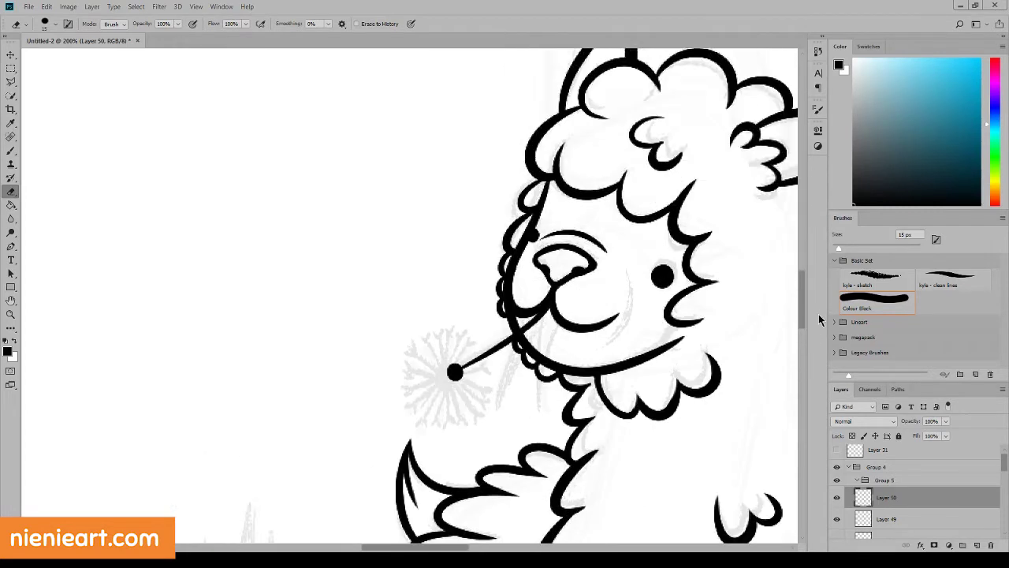
pyautogui.scroll(-8, 462, 296)
pyautogui.press('b')
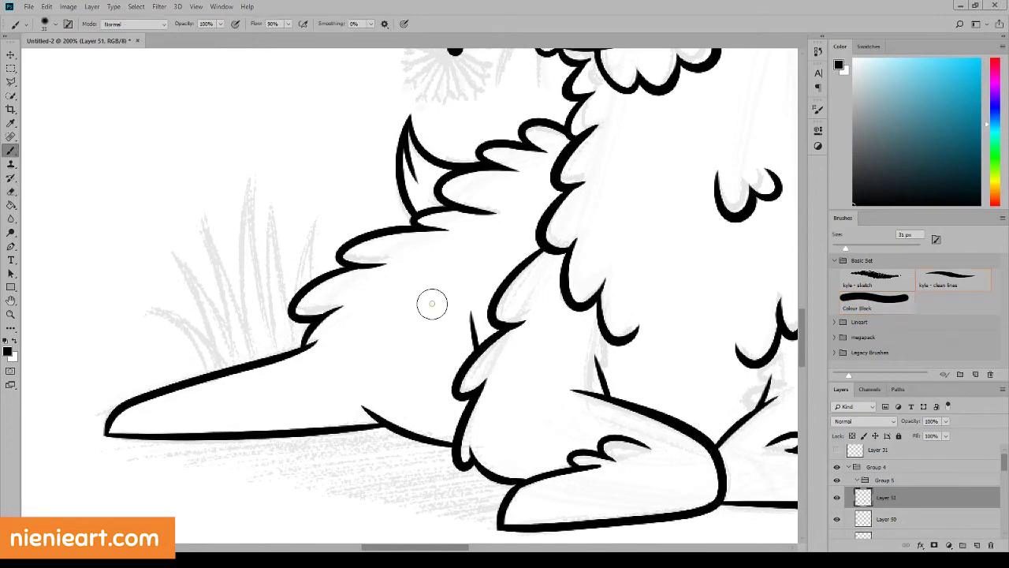
pyautogui.moveTo(443, 323); pyautogui.dragTo(404, 323)
pyautogui.hotkey('ctrl', 'z')
pyautogui.hotkey('ctrl', 'z')
# Step: Try Fit on Screen, 100% and Zoom Out to frame the whole alpaca, returning to 100%
pyautogui.click(197, 7)
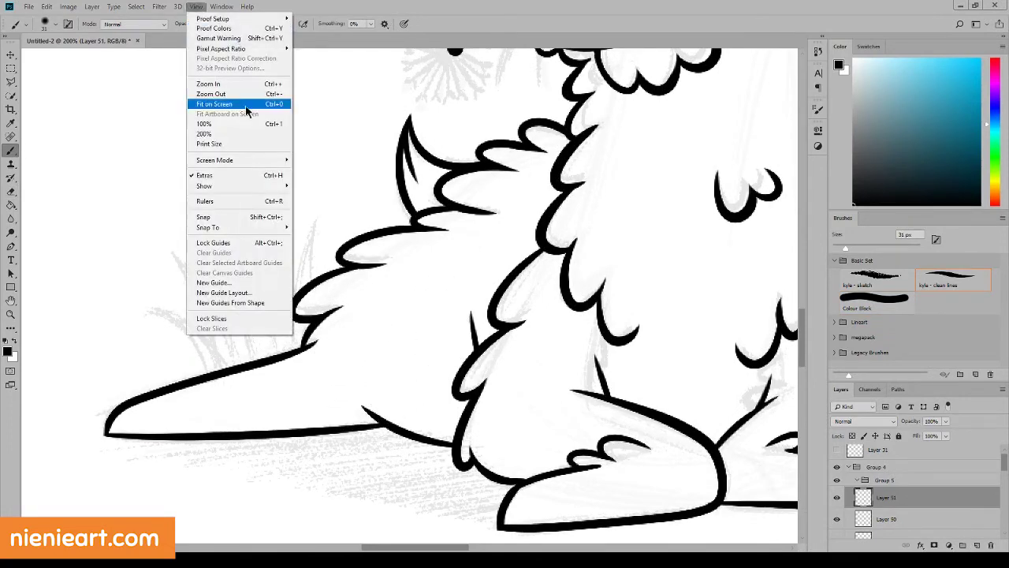
pyautogui.click(225, 102)
pyautogui.click(197, 6)
pyautogui.click(224, 127)
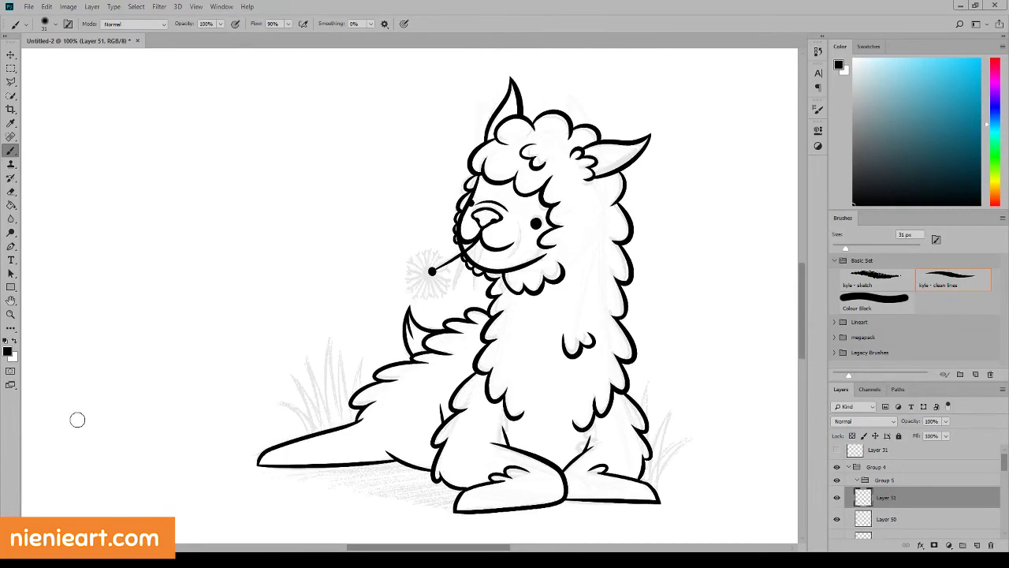
pyautogui.click(196, 7)
pyautogui.click(209, 94)
pyautogui.click(197, 6)
pyautogui.click(209, 94)
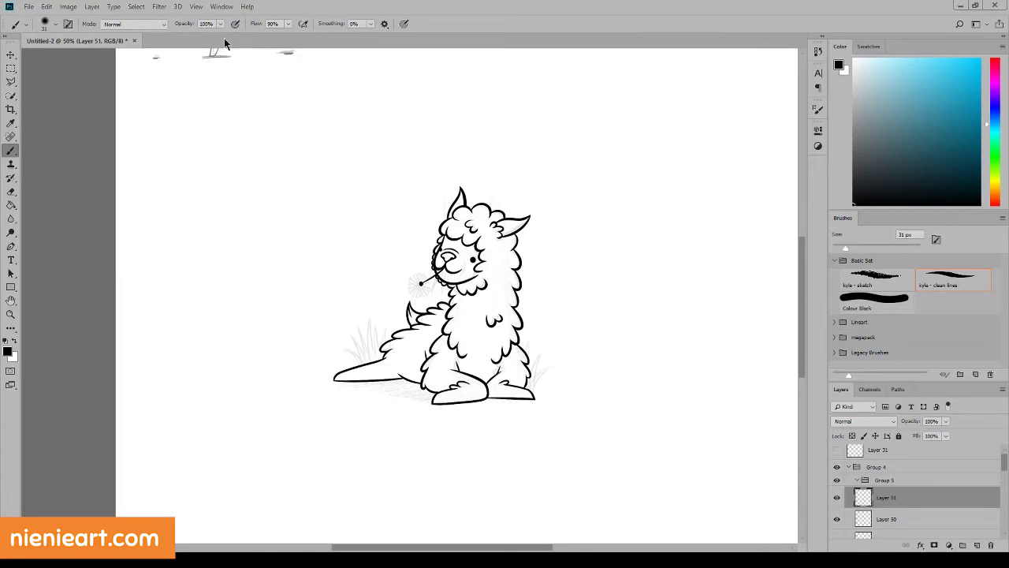
pyautogui.click(196, 6)
pyautogui.click(209, 84)
pyautogui.click(196, 7)
pyautogui.click(209, 84)
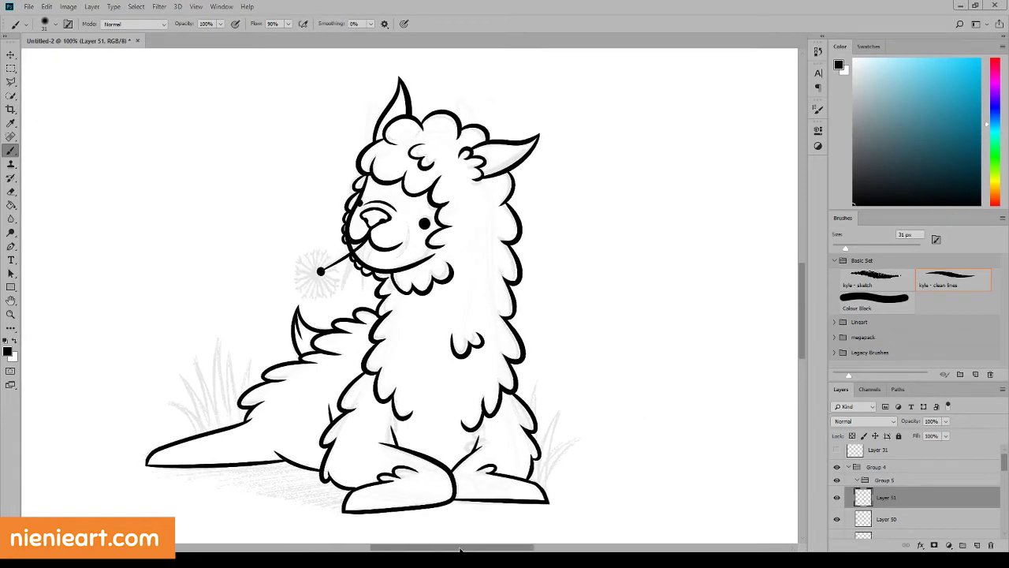
# Step: Hide the eye-dot layer and add a new empty layer above Layer 40
pyautogui.moveTo(461, 549); pyautogui.dragTo(453, 550)
pyautogui.scroll(-5, 946, 489)
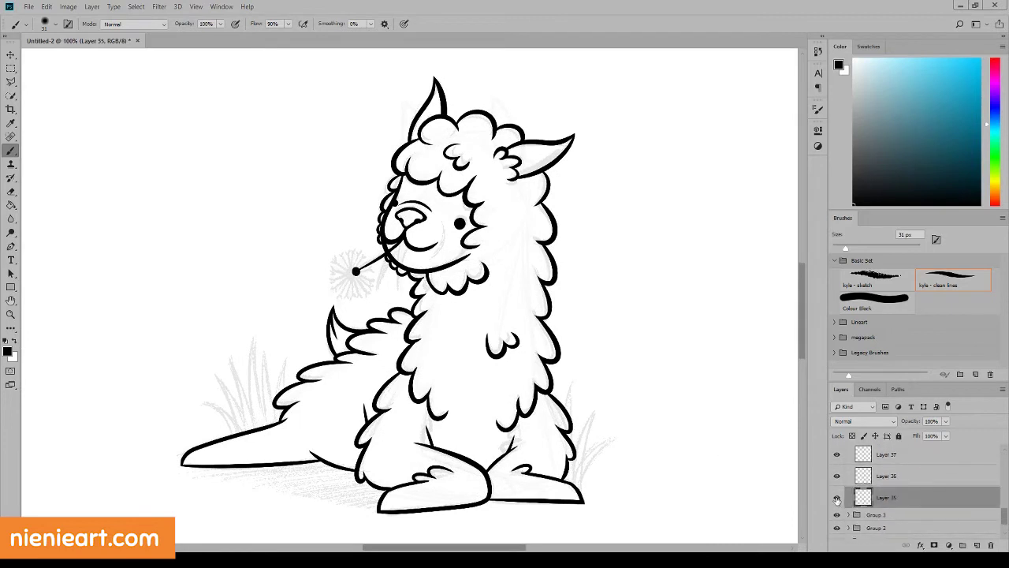
pyautogui.scroll(1, 995, 451)
pyautogui.click(837, 475)
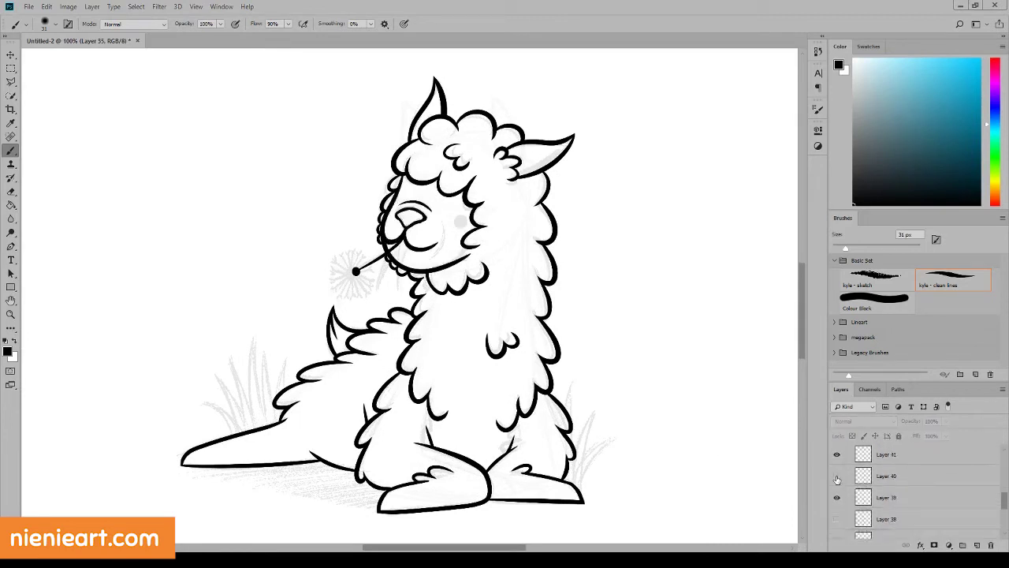
pyautogui.click(892, 478)
pyautogui.click(977, 544)
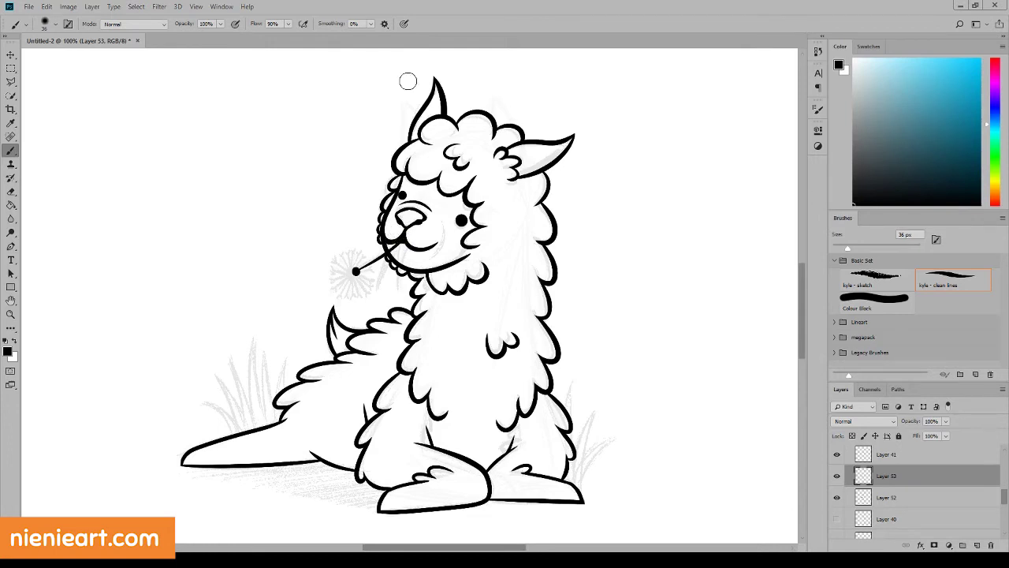
# Step: Letter 'ALPACA' beside the alpaca and move it to the lower right by its feet
pyautogui.moveTo(590, 318)
pyautogui.mouseDown()
pyautogui.moveTo(601, 308)
pyautogui.moveTo(691, 320)
pyautogui.moveTo(710, 306)
pyautogui.mouseUp()
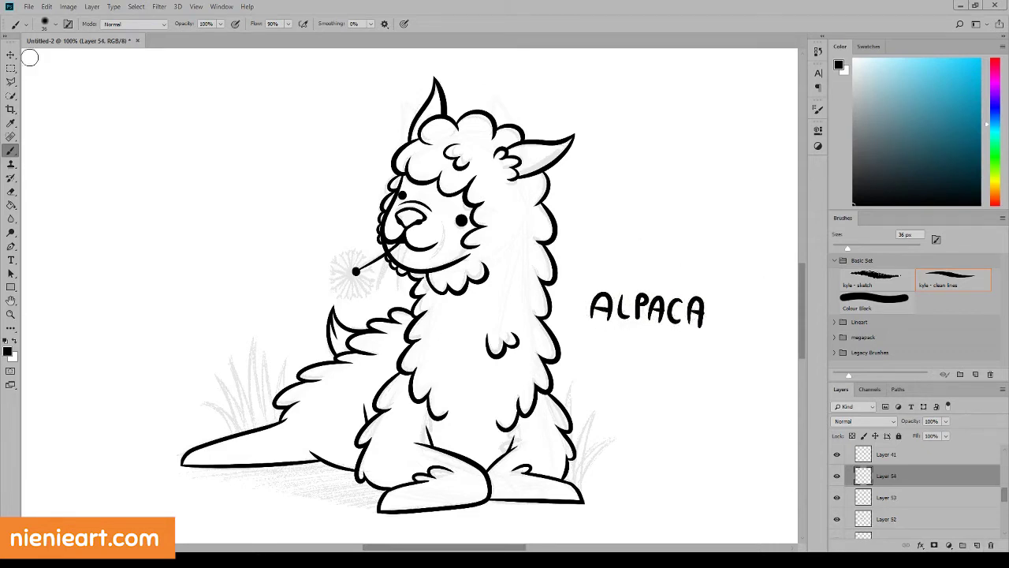
pyautogui.press('v')
pyautogui.moveTo(647, 310); pyautogui.dragTo(652, 478)
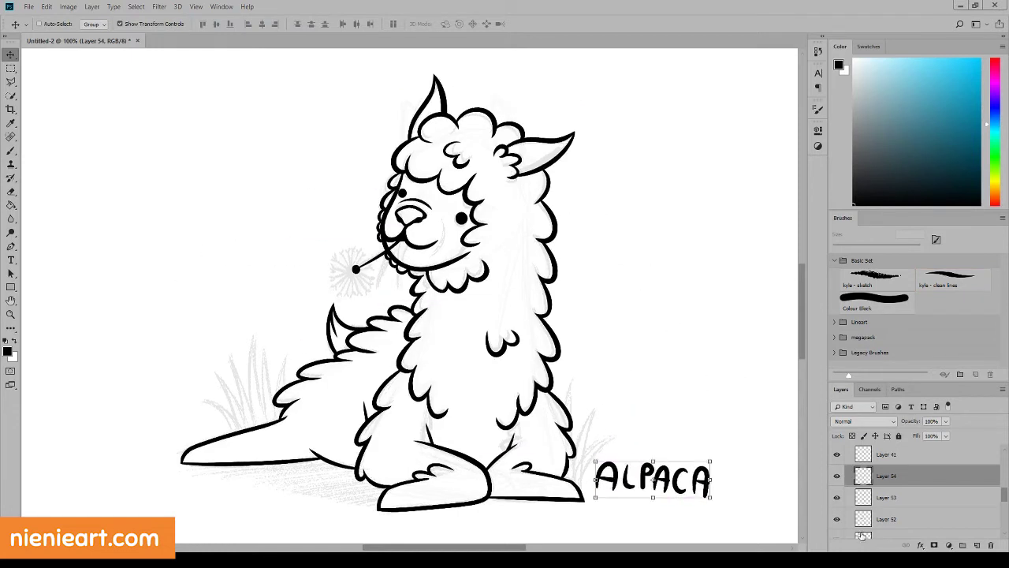
# Step: Delete the ALPACA lettering and rename the line-art group to 'lines'
pyautogui.press('Delete')
pyautogui.scroll(2, 857, 488)
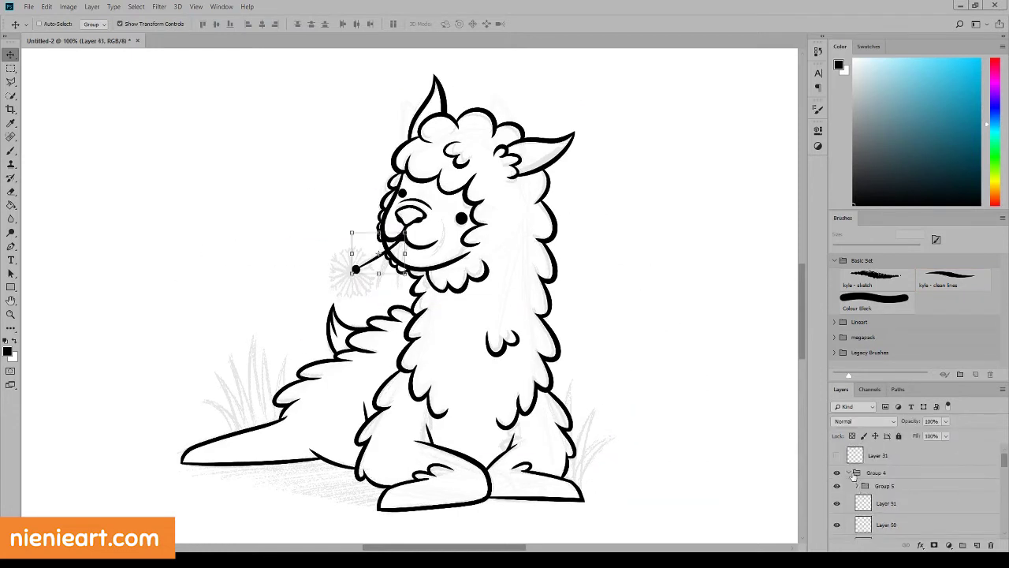
pyautogui.click(851, 473)
pyautogui.write('lines')
pyautogui.press('Return')
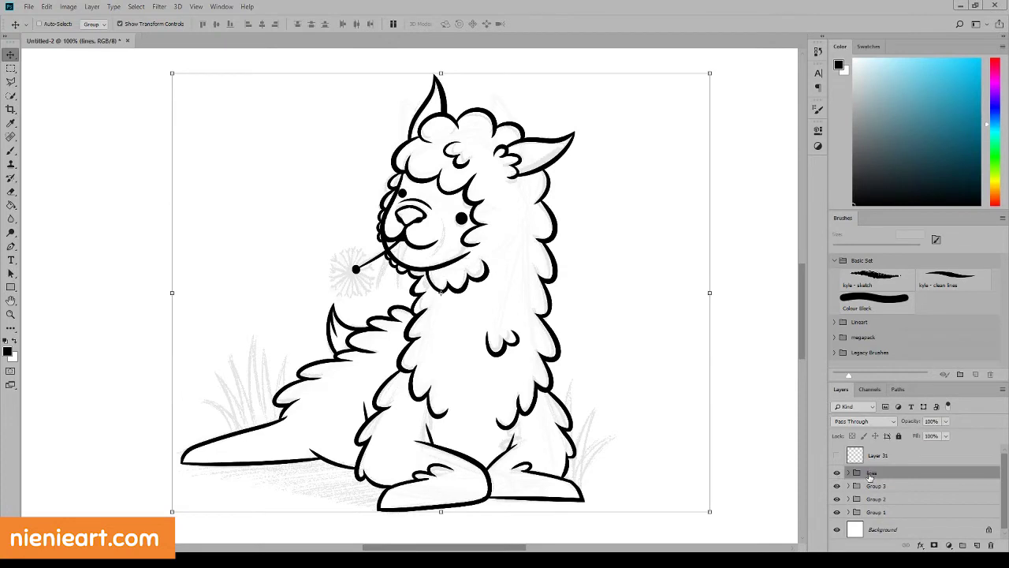
# Step: Create Group 6 with Layer 55 and set the foreground colour to dark brown #603d2c
pyautogui.click(962, 544)
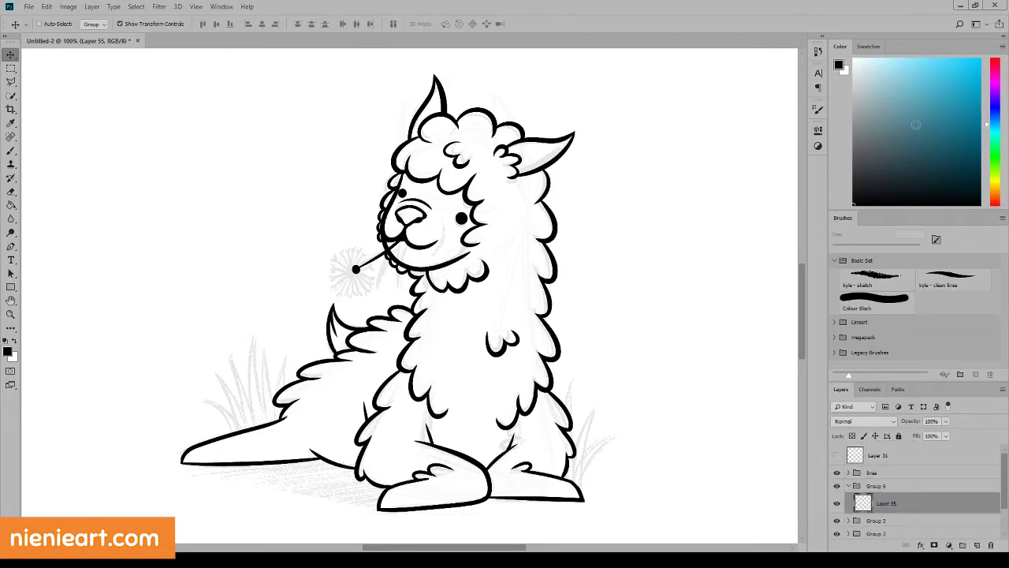
pyautogui.click(8, 353)
pyautogui.write('b7a28b')
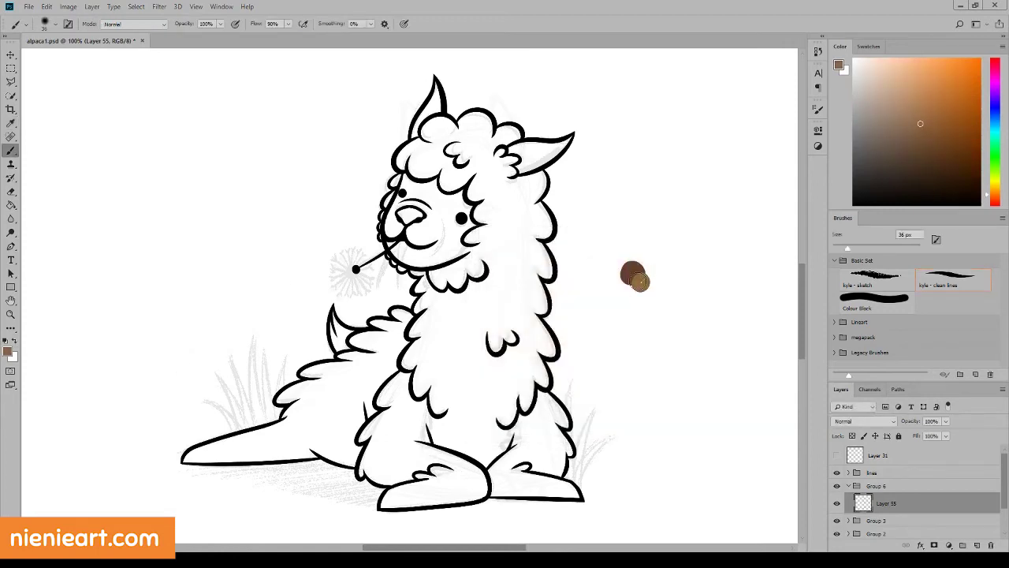
pyautogui.click(8, 352)
pyautogui.moveTo(611, 228); pyautogui.dragTo(475, 299)
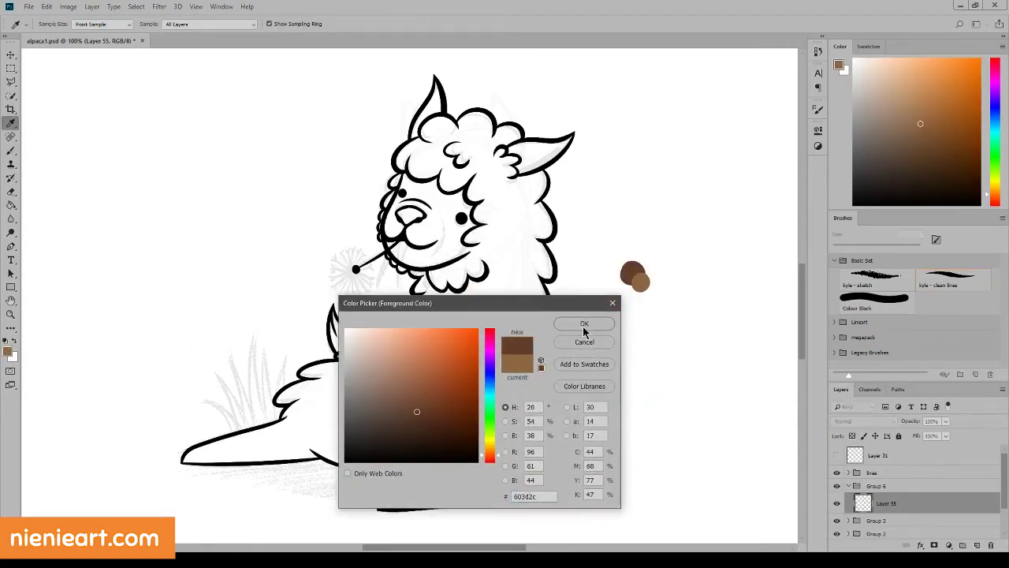
pyautogui.click(633, 273)
pyautogui.click(582, 328)
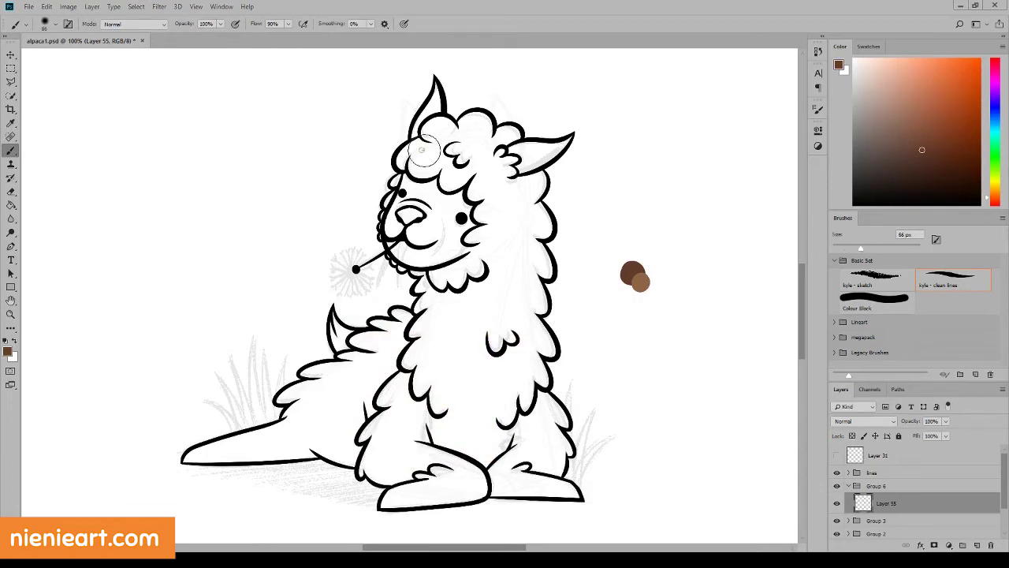
# Step: Paint dark brown over the alpaca's head, neck, chest, body and front leg on Layer 55
pyautogui.moveTo(422, 149)
pyautogui.mouseDown()
pyautogui.moveTo(422, 160)
pyautogui.moveTo(414, 142)
pyautogui.moveTo(450, 172)
pyautogui.moveTo(430, 91)
pyautogui.moveTo(453, 146)
pyautogui.moveTo(457, 130)
pyautogui.moveTo(489, 110)
pyautogui.moveTo(477, 178)
pyautogui.moveTo(495, 303)
pyautogui.moveTo(537, 292)
pyautogui.mouseUp()
pyautogui.moveTo(512, 213)
pyautogui.mouseDown()
pyautogui.moveTo(524, 473)
pyautogui.moveTo(567, 493)
pyautogui.moveTo(536, 442)
pyautogui.mouseUp()
pyautogui.moveTo(477, 461)
pyautogui.mouseDown()
pyautogui.moveTo(500, 439)
pyautogui.moveTo(405, 123)
pyautogui.moveTo(305, 282)
pyautogui.moveTo(264, 423)
pyautogui.moveTo(360, 462)
pyautogui.moveTo(367, 435)
pyautogui.moveTo(534, 255)
pyautogui.moveTo(552, 431)
pyautogui.moveTo(563, 141)
pyautogui.moveTo(450, 113)
pyautogui.moveTo(563, 163)
pyautogui.moveTo(544, 181)
pyautogui.mouseUp()
# Step: At 200% zoom, erase brown spill around the alpaca's neck, ear and top of the head
pyautogui.press('e')
pyautogui.click(197, 6)
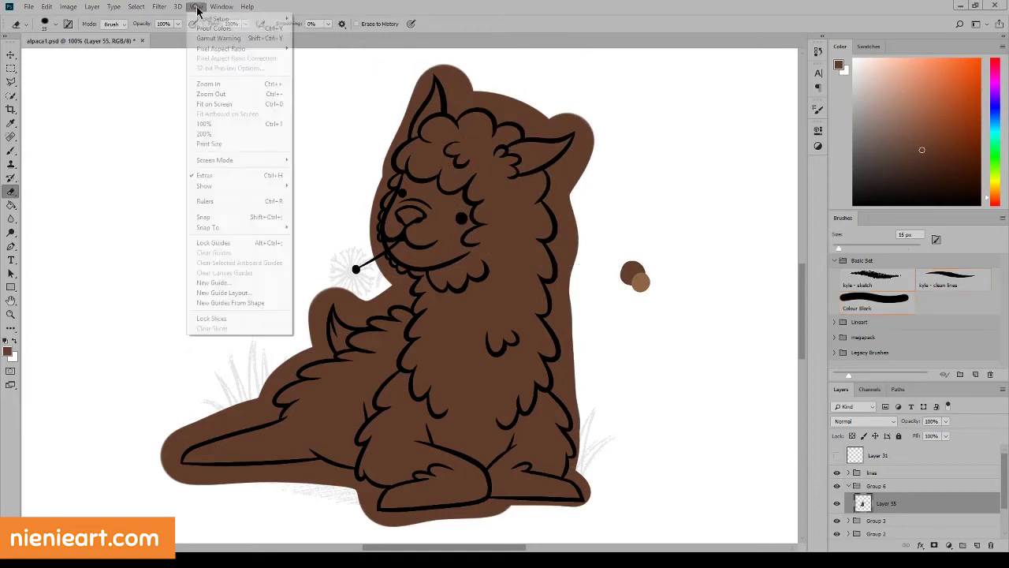
pyautogui.click(213, 108)
pyautogui.moveTo(371, 268)
pyautogui.mouseDown()
pyautogui.moveTo(385, 312)
pyautogui.moveTo(418, 315)
pyautogui.moveTo(390, 272)
pyautogui.moveTo(410, 260)
pyautogui.moveTo(400, 266)
pyautogui.moveTo(369, 245)
pyautogui.moveTo(345, 194)
pyautogui.moveTo(345, 341)
pyautogui.moveTo(350, 292)
pyautogui.moveTo(333, 292)
pyautogui.moveTo(367, 224)
pyautogui.moveTo(362, 164)
pyautogui.moveTo(356, 386)
pyautogui.moveTo(399, 347)
pyautogui.moveTo(381, 329)
pyautogui.mouseUp()
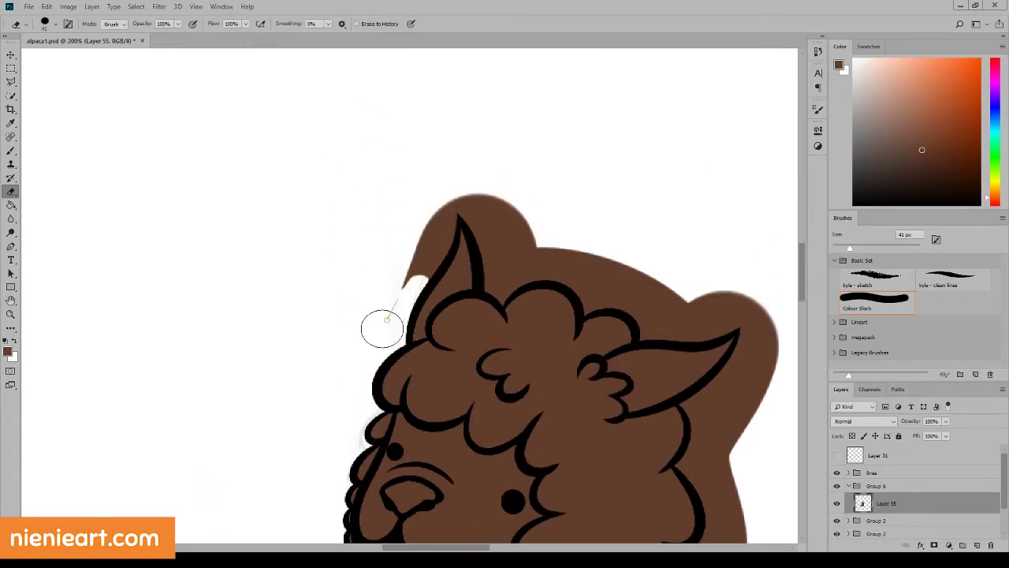
pyautogui.moveTo(434, 229)
pyautogui.mouseDown()
pyautogui.moveTo(419, 271)
pyautogui.moveTo(446, 205)
pyautogui.moveTo(431, 223)
pyautogui.moveTo(468, 207)
pyautogui.moveTo(526, 213)
pyautogui.moveTo(480, 230)
pyautogui.moveTo(507, 281)
pyautogui.moveTo(500, 286)
pyautogui.moveTo(563, 237)
pyautogui.moveTo(571, 265)
pyautogui.moveTo(612, 281)
pyautogui.moveTo(586, 316)
pyautogui.moveTo(608, 286)
pyautogui.moveTo(676, 333)
pyautogui.moveTo(670, 324)
pyautogui.moveTo(750, 286)
pyautogui.moveTo(714, 304)
pyautogui.mouseUp()
pyautogui.hscroll(5, 714, 304)
pyautogui.moveTo(530, 367)
pyautogui.mouseDown()
pyautogui.moveTo(544, 316)
pyautogui.moveTo(469, 441)
pyautogui.moveTo(523, 357)
pyautogui.moveTo(544, 401)
pyautogui.mouseUp()
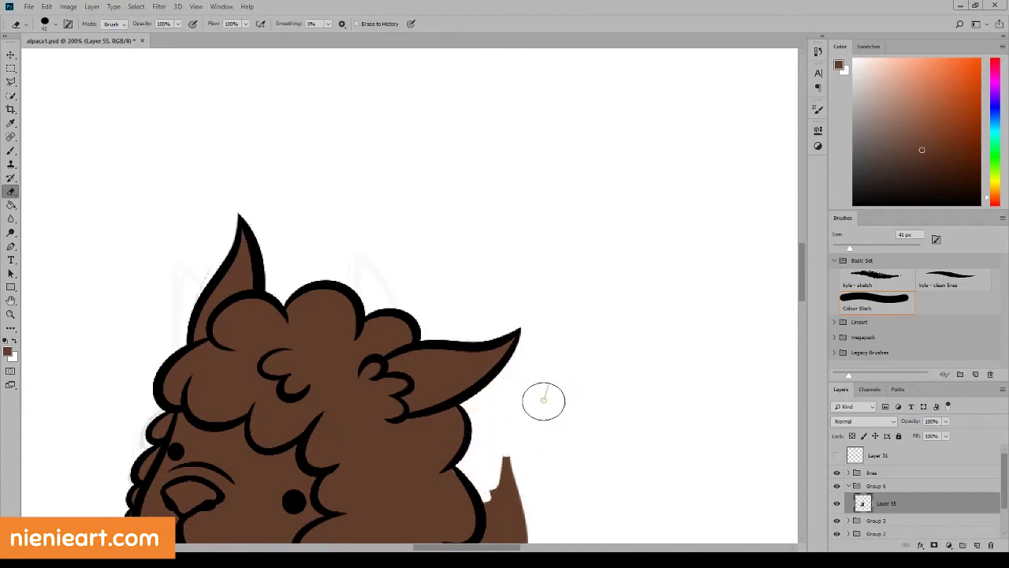
# Step: Erase stray brown along the alpaca's right side and beneath its front feet
pyautogui.press('b')
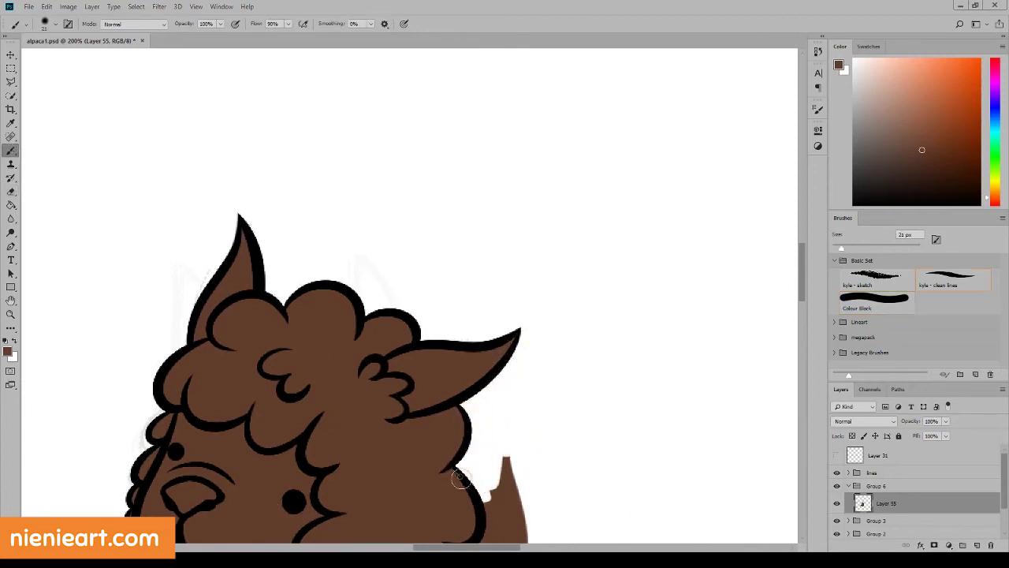
pyautogui.click(11, 192)
pyautogui.scroll(-5, 395, 315)
pyautogui.moveTo(489, 260)
pyautogui.mouseDown()
pyautogui.moveTo(518, 333)
pyautogui.moveTo(513, 387)
pyautogui.moveTo(462, 355)
pyautogui.moveTo(485, 361)
pyautogui.mouseUp()
pyautogui.press('b')
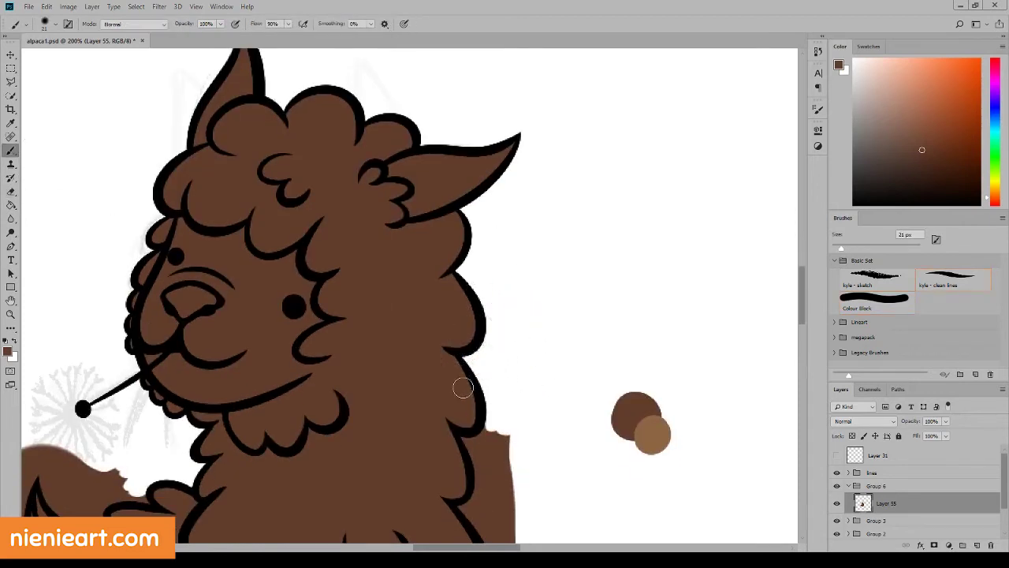
pyautogui.press('e')
pyautogui.moveTo(489, 426)
pyautogui.mouseDown()
pyautogui.moveTo(514, 423)
pyautogui.moveTo(473, 465)
pyautogui.moveTo(515, 459)
pyautogui.mouseUp()
pyautogui.scroll(-7, 516, 458)
pyautogui.moveTo(489, 230)
pyautogui.mouseDown()
pyautogui.moveTo(487, 268)
pyautogui.moveTo(513, 293)
pyautogui.moveTo(463, 330)
pyautogui.moveTo(505, 358)
pyautogui.moveTo(525, 398)
pyautogui.moveTo(505, 430)
pyautogui.moveTo(471, 384)
pyautogui.moveTo(518, 413)
pyautogui.mouseUp()
pyautogui.scroll(-4, 518, 413)
pyautogui.moveTo(512, 347)
pyautogui.mouseDown()
pyautogui.moveTo(507, 327)
pyautogui.moveTo(544, 453)
pyautogui.mouseUp()
pyautogui.moveTo(430, 465)
pyautogui.mouseDown()
pyautogui.moveTo(536, 461)
pyautogui.moveTo(378, 461)
pyautogui.moveTo(260, 479)
pyautogui.moveTo(327, 485)
pyautogui.moveTo(236, 493)
pyautogui.moveTo(192, 475)
pyautogui.moveTo(161, 493)
pyautogui.mouseUp()
pyautogui.hscroll(-3, 363, 485)
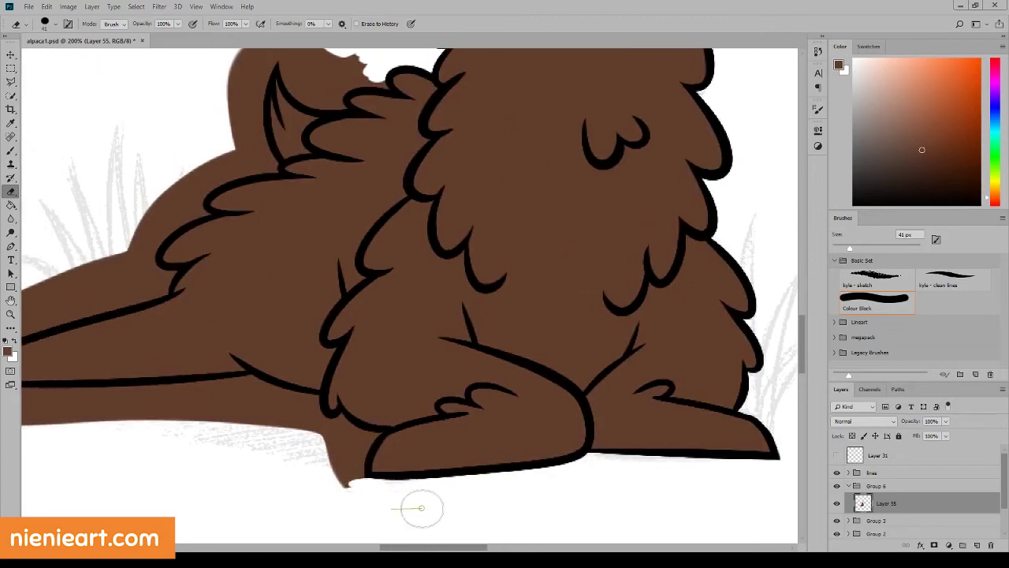
# Step: Erase brown past the outline between leg and foot, at the leg tip and along the back
pyautogui.hscroll(-3, 418, 520)
pyautogui.moveTo(480, 451)
pyautogui.mouseDown()
pyautogui.moveTo(501, 462)
pyautogui.moveTo(509, 442)
pyautogui.moveTo(470, 429)
pyautogui.moveTo(491, 399)
pyautogui.moveTo(444, 399)
pyautogui.moveTo(439, 417)
pyautogui.moveTo(382, 406)
pyautogui.moveTo(419, 401)
pyautogui.moveTo(367, 410)
pyautogui.moveTo(509, 477)
pyautogui.mouseUp()
pyautogui.hscroll(-5, 509, 478)
pyautogui.moveTo(555, 410)
pyautogui.mouseDown()
pyautogui.moveTo(458, 392)
pyautogui.moveTo(390, 416)
pyautogui.moveTo(280, 365)
pyautogui.mouseUp()
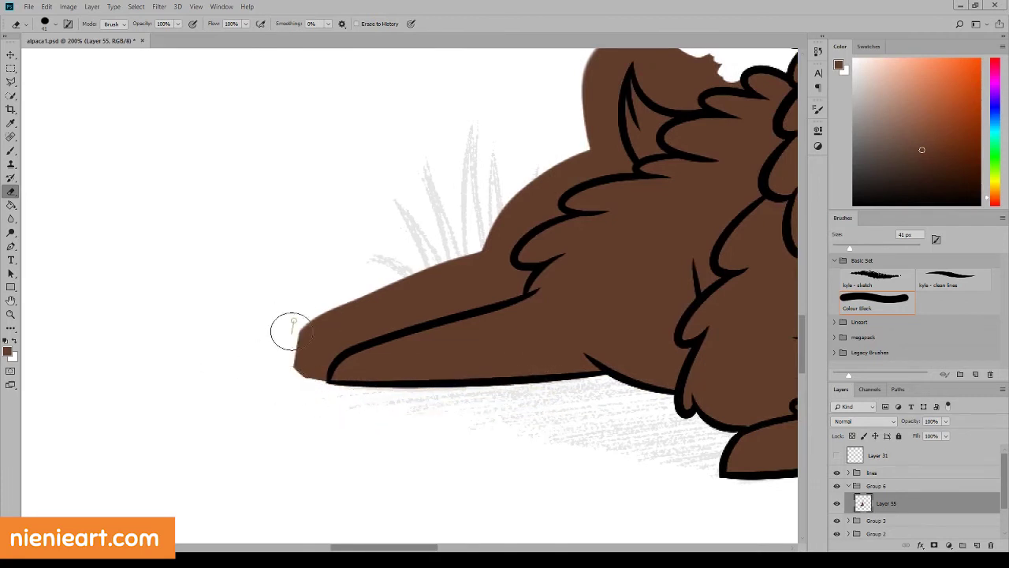
pyautogui.moveTo(286, 331)
pyautogui.mouseDown()
pyautogui.moveTo(331, 292)
pyautogui.moveTo(322, 373)
pyautogui.moveTo(339, 347)
pyautogui.moveTo(329, 338)
pyautogui.moveTo(394, 303)
pyautogui.moveTo(413, 276)
pyautogui.mouseUp()
pyautogui.moveTo(452, 268)
pyautogui.mouseDown()
pyautogui.moveTo(429, 285)
pyautogui.moveTo(306, 278)
pyautogui.moveTo(328, 402)
pyautogui.mouseUp()
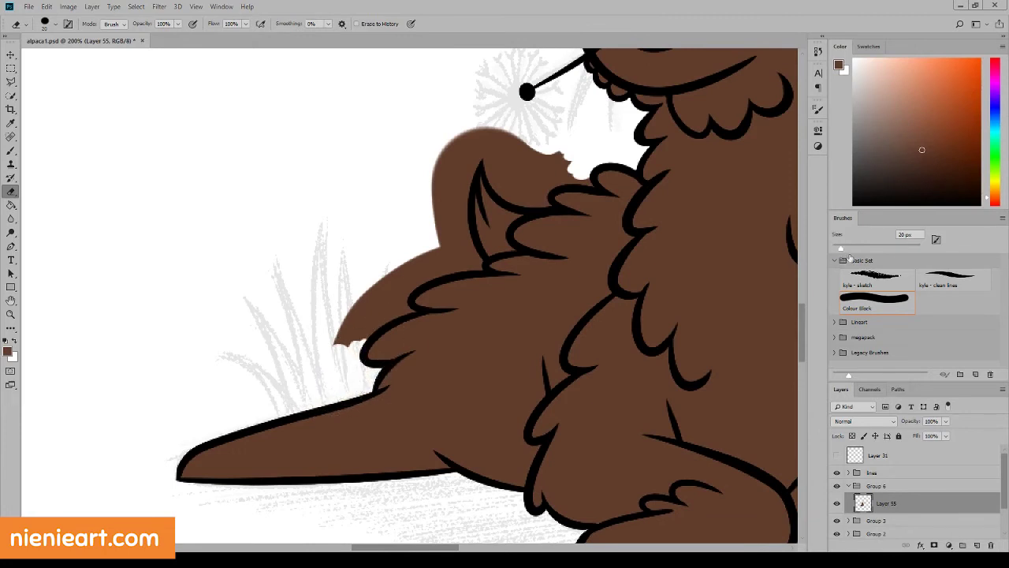
# Step: With a 37 px eraser, clear brown along the body's left edge and the top of the fur
pyautogui.click(848, 248)
pyautogui.moveTo(351, 340)
pyautogui.mouseDown()
pyautogui.moveTo(410, 268)
pyautogui.moveTo(390, 319)
pyautogui.moveTo(418, 303)
pyautogui.moveTo(422, 311)
pyautogui.mouseUp()
pyautogui.scroll(3, 418, 312)
pyautogui.moveTo(410, 434); pyautogui.dragTo(376, 388)
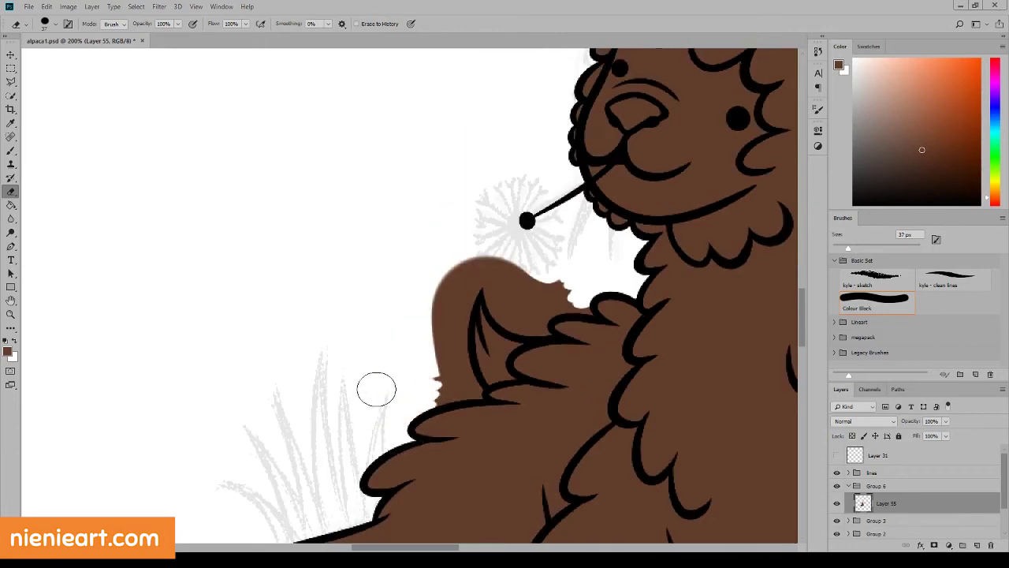
pyautogui.moveTo(447, 392)
pyautogui.mouseDown()
pyautogui.moveTo(417, 334)
pyautogui.moveTo(471, 384)
pyautogui.mouseUp()
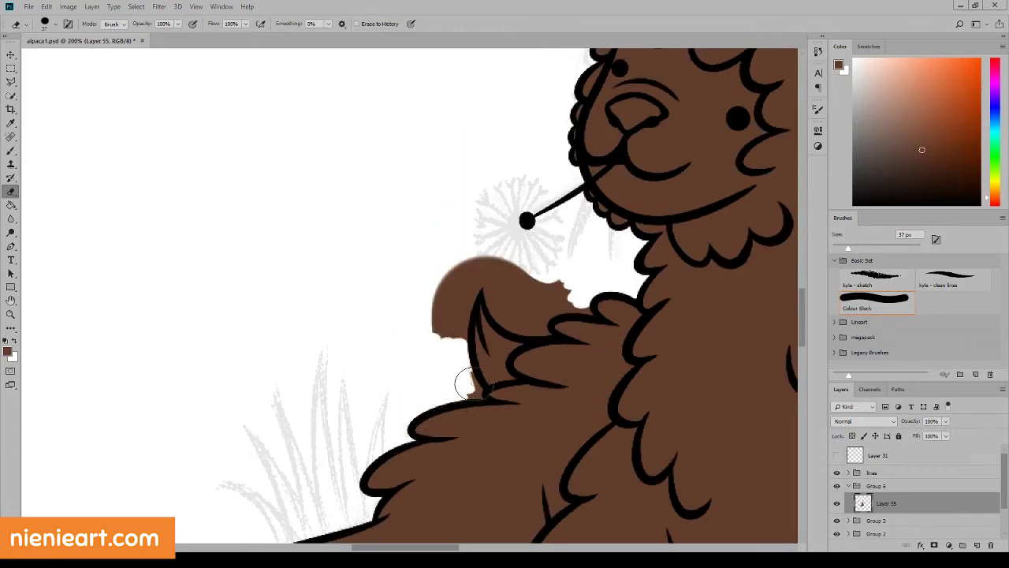
pyautogui.moveTo(454, 297)
pyautogui.mouseDown()
pyautogui.moveTo(465, 347)
pyautogui.moveTo(446, 355)
pyautogui.moveTo(433, 288)
pyautogui.mouseUp()
pyautogui.moveTo(399, 547); pyautogui.dragTo(422, 547)
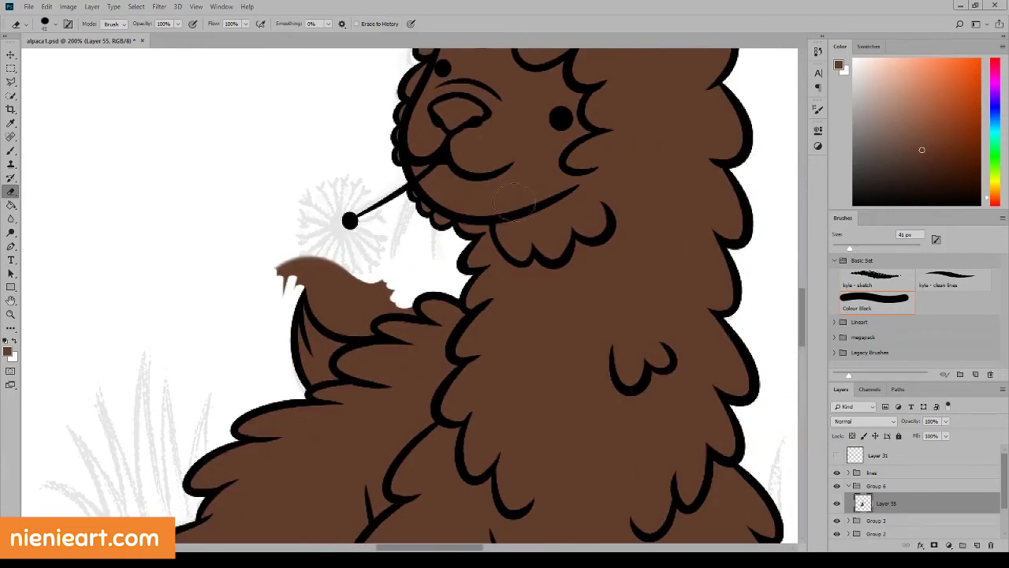
pyautogui.moveTo(304, 253)
pyautogui.mouseDown()
pyautogui.moveTo(339, 316)
pyautogui.moveTo(325, 263)
pyautogui.moveTo(394, 298)
pyautogui.mouseUp()
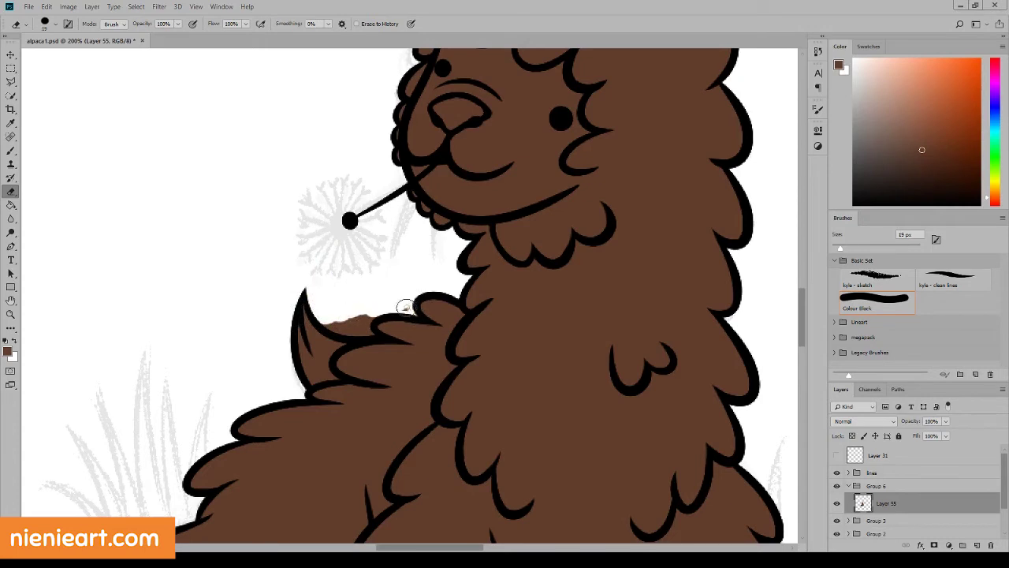
pyautogui.moveTo(384, 309); pyautogui.dragTo(322, 319)
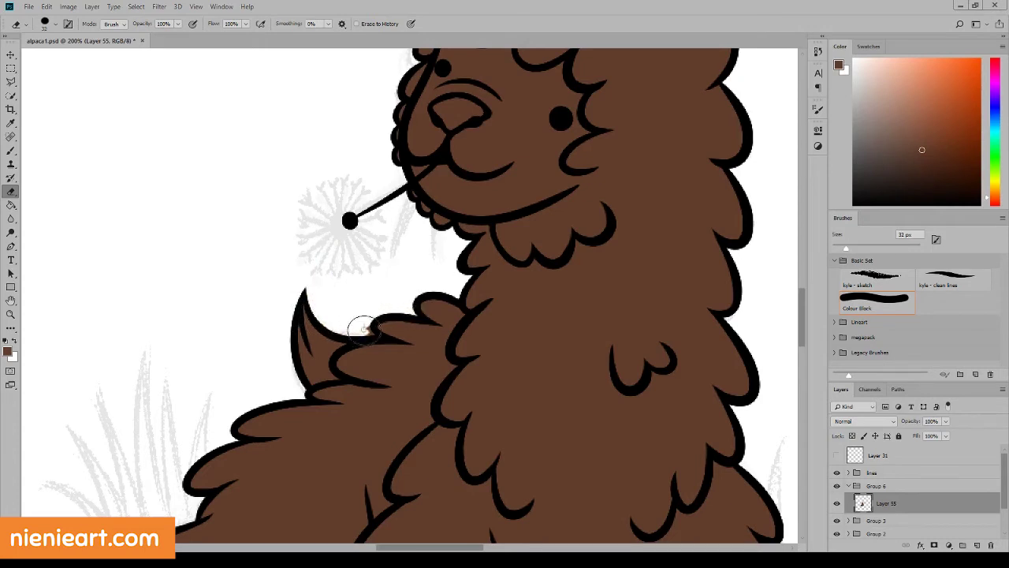
pyautogui.scroll(-5, 795, 331)
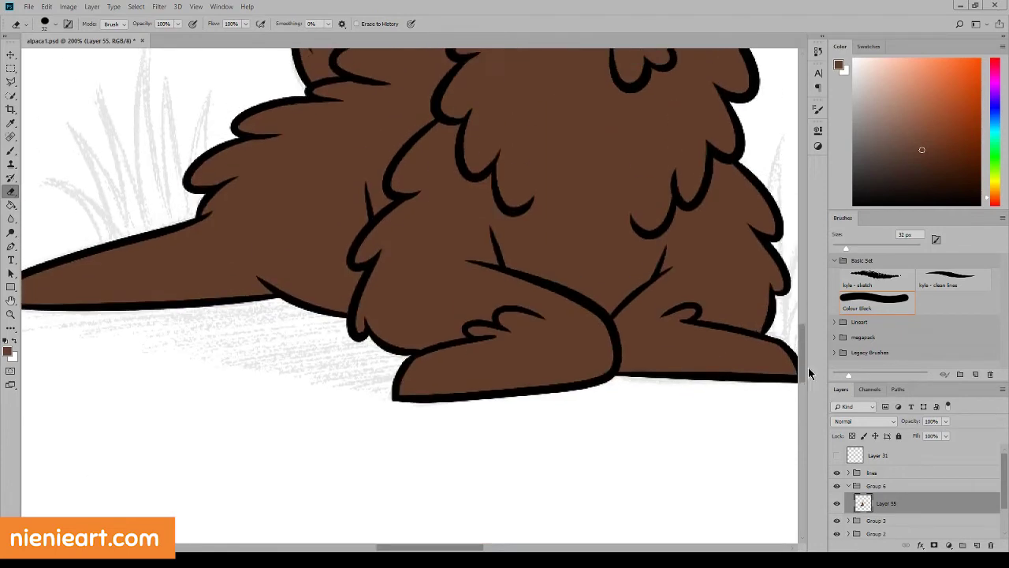
pyautogui.scroll(7, 796, 331)
pyautogui.hscroll(3, 710, 394)
pyautogui.hscroll(2, 494, 535)
# Step: Add Layer 56, rename Layer 55 to 'base', and clip Layer 56 to it
pyautogui.click(976, 544)
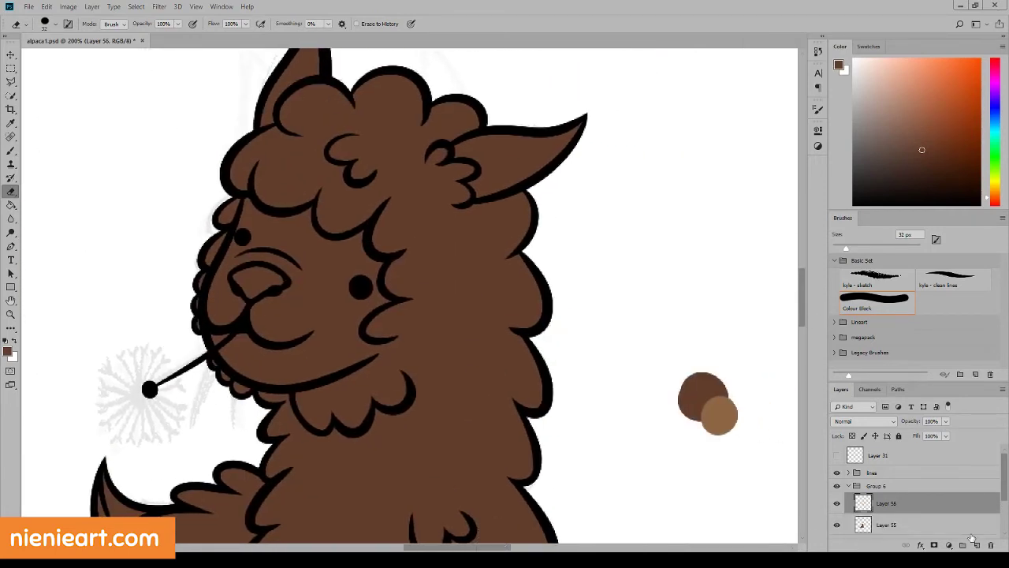
pyautogui.doubleClick(886, 524)
pyautogui.write('base')
pyautogui.press('Return')
pyautogui.rightClick(907, 503)
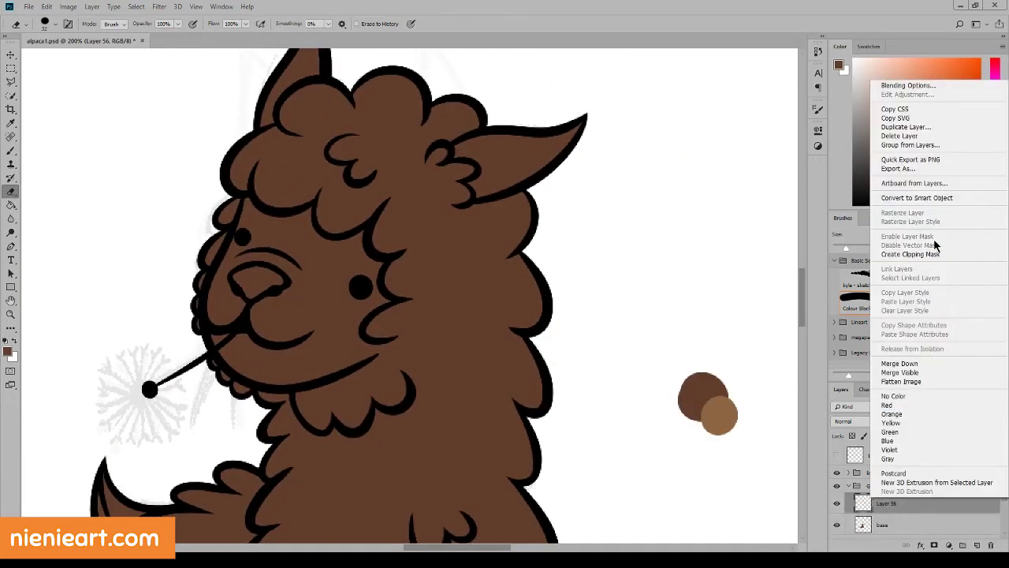
pyautogui.click(930, 261)
# Step: With the 'kyle - clean lines' brush, paint light-brown highlights on both ears, tidying the right ear edge
pyautogui.click(11, 152)
pyautogui.click(950, 276)
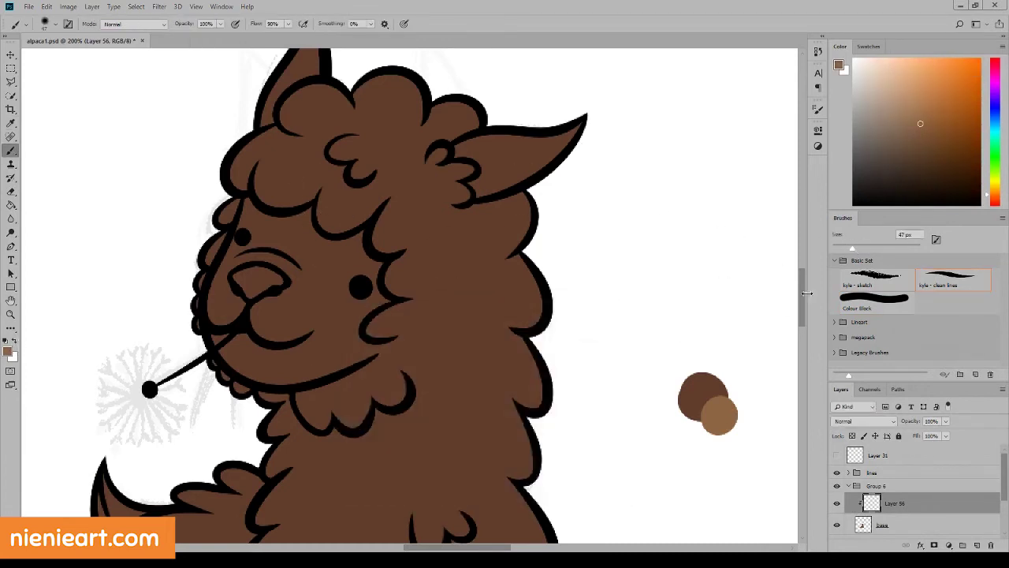
pyautogui.scroll(3, 782, 267)
pyautogui.moveTo(284, 252); pyautogui.dragTo(231, 309)
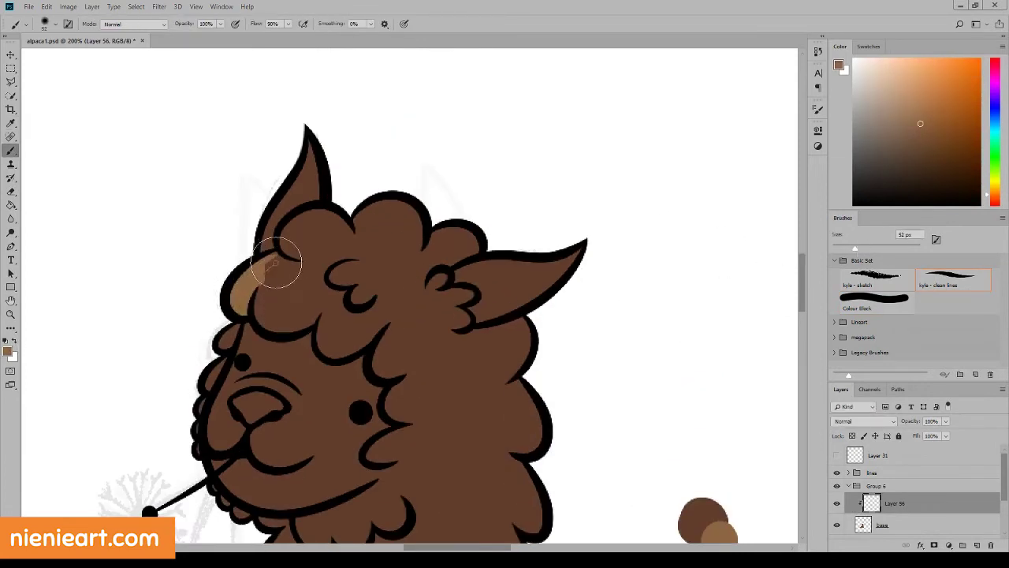
pyautogui.moveTo(302, 207)
pyautogui.mouseDown()
pyautogui.moveTo(249, 273)
pyautogui.moveTo(312, 169)
pyautogui.mouseUp()
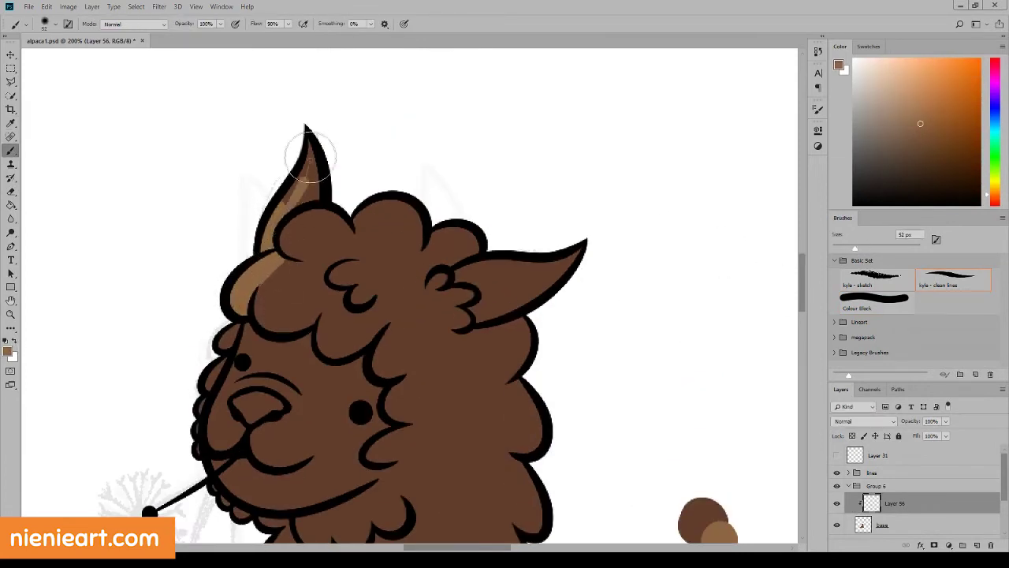
pyautogui.moveTo(272, 237); pyautogui.dragTo(319, 154)
pyautogui.moveTo(588, 231)
pyautogui.mouseDown()
pyautogui.moveTo(468, 286)
pyautogui.moveTo(579, 243)
pyautogui.mouseUp()
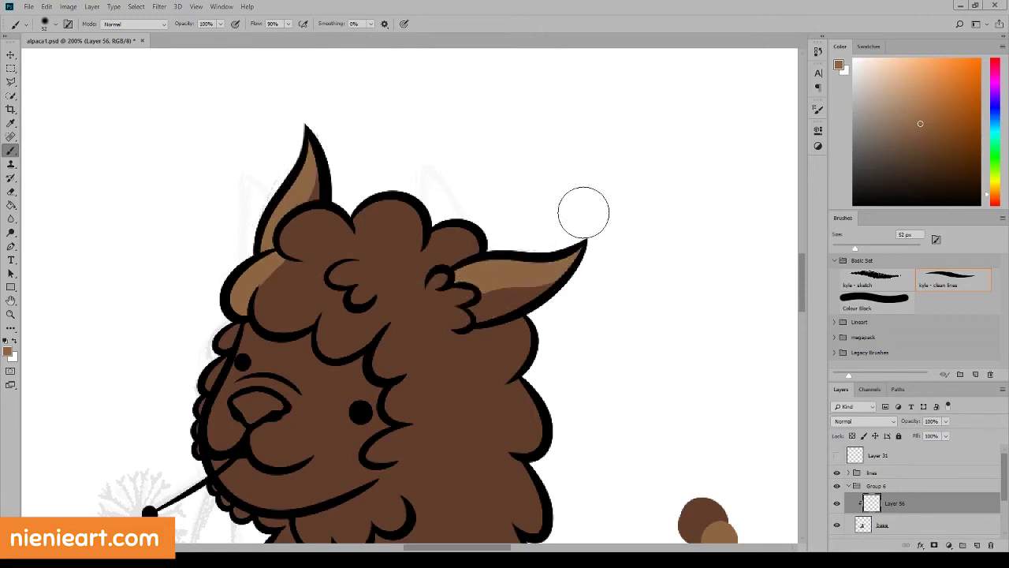
pyautogui.press('e')
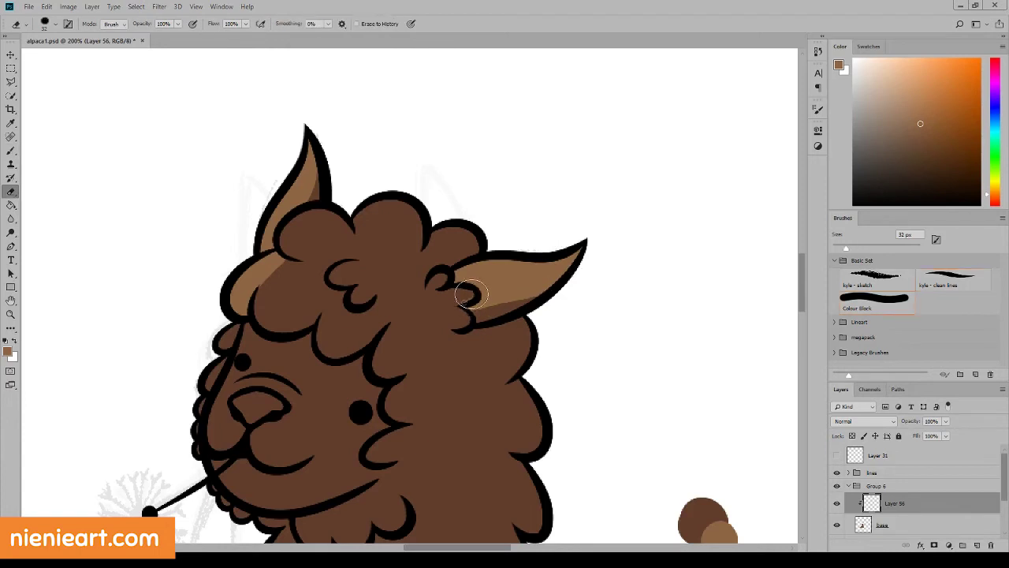
pyautogui.moveTo(481, 298); pyautogui.dragTo(582, 236)
pyautogui.click(14, 150)
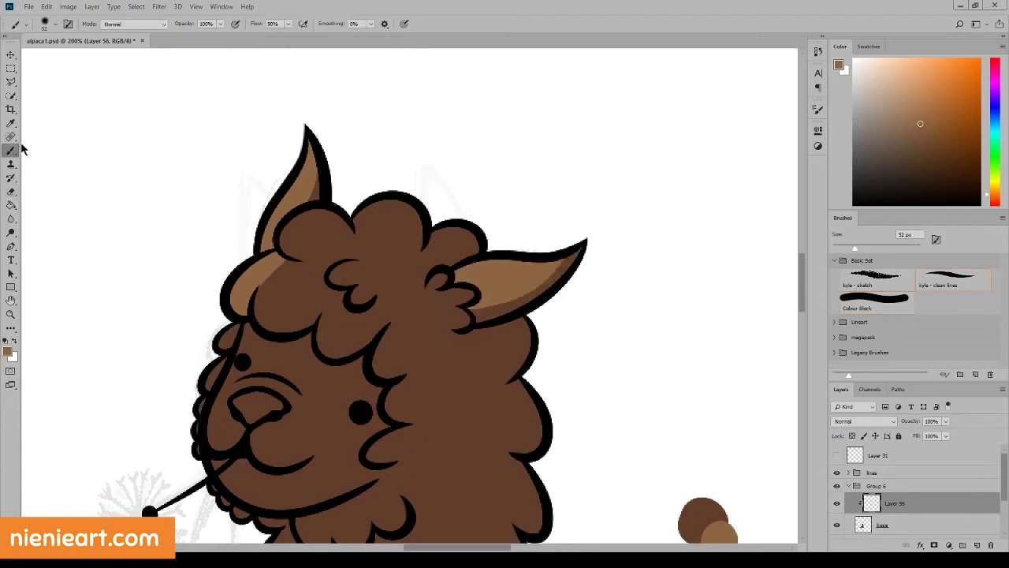
# Step: Paint a light-brown patch at the left ear base, trim it, and highlight the left face edge
pyautogui.moveTo(272, 331)
pyautogui.mouseDown()
pyautogui.moveTo(304, 293)
pyautogui.moveTo(281, 282)
pyautogui.moveTo(310, 226)
pyautogui.moveTo(296, 224)
pyautogui.moveTo(347, 228)
pyautogui.mouseUp()
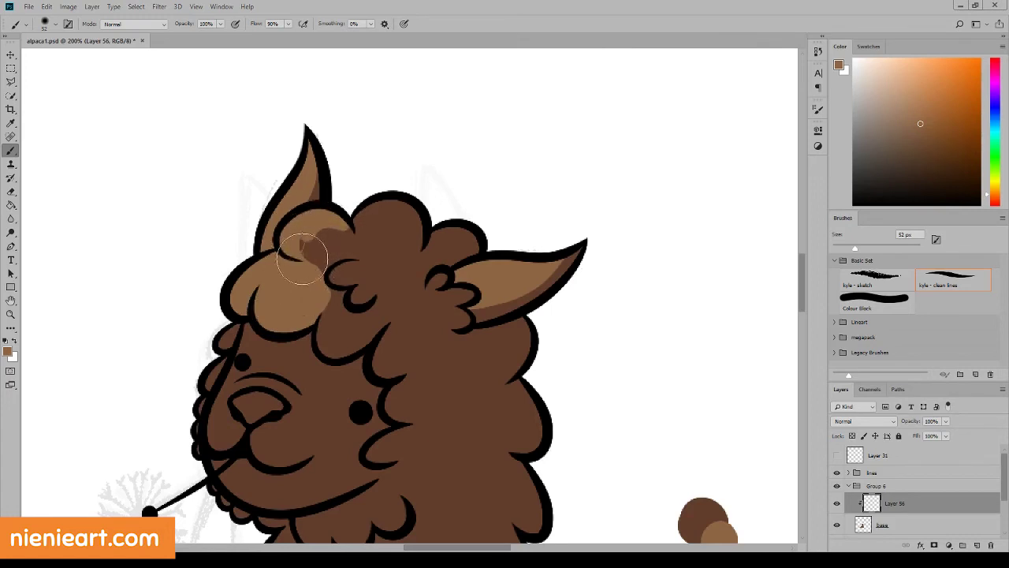
pyautogui.press('e')
pyautogui.moveTo(335, 268); pyautogui.dragTo(319, 245)
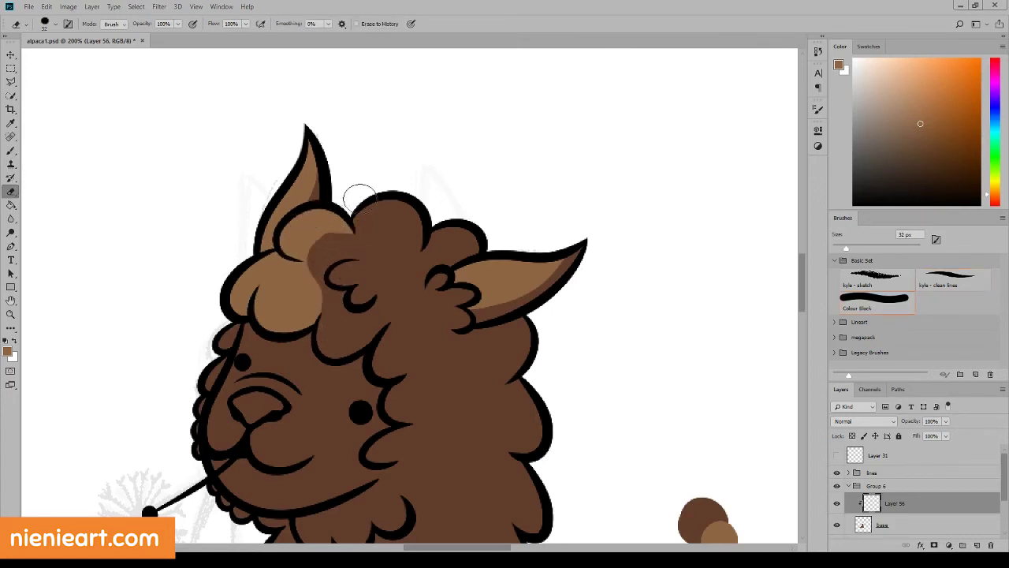
pyautogui.moveTo(358, 198); pyautogui.dragTo(316, 328)
pyautogui.click(11, 150)
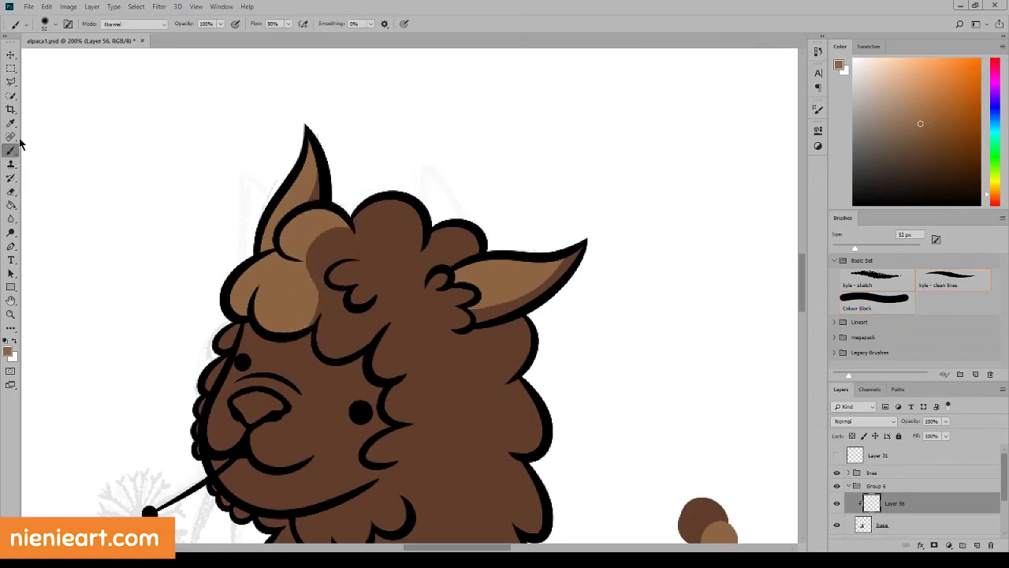
pyautogui.scroll(-4, 788, 308)
pyautogui.scroll(-1, 804, 315)
pyautogui.moveTo(234, 201); pyautogui.dragTo(200, 329)
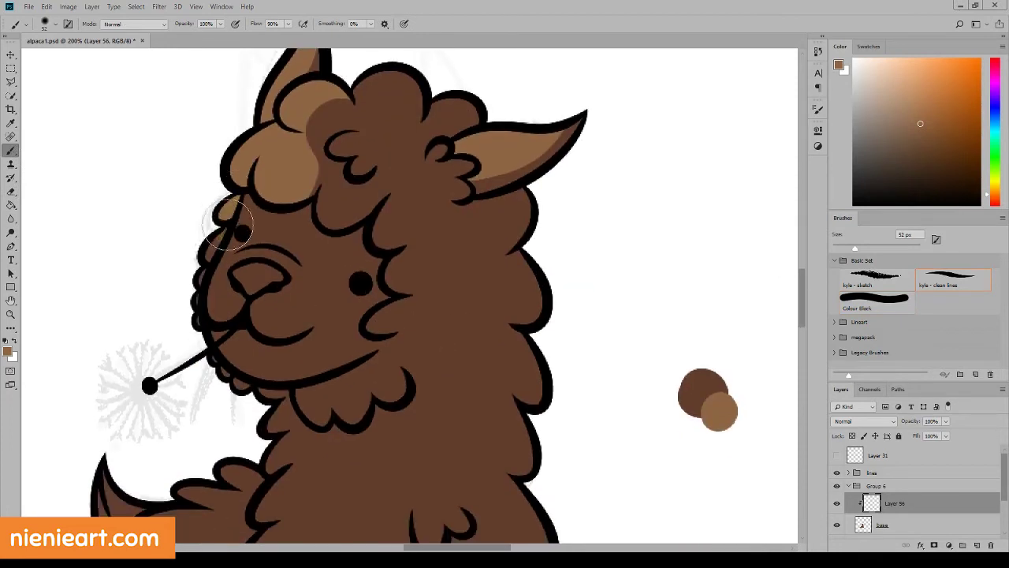
# Step: With a 75 px brush, paint the forehead curls, the curl under the right ear and a chest patch
pyautogui.press(']')
pyautogui.press(']')
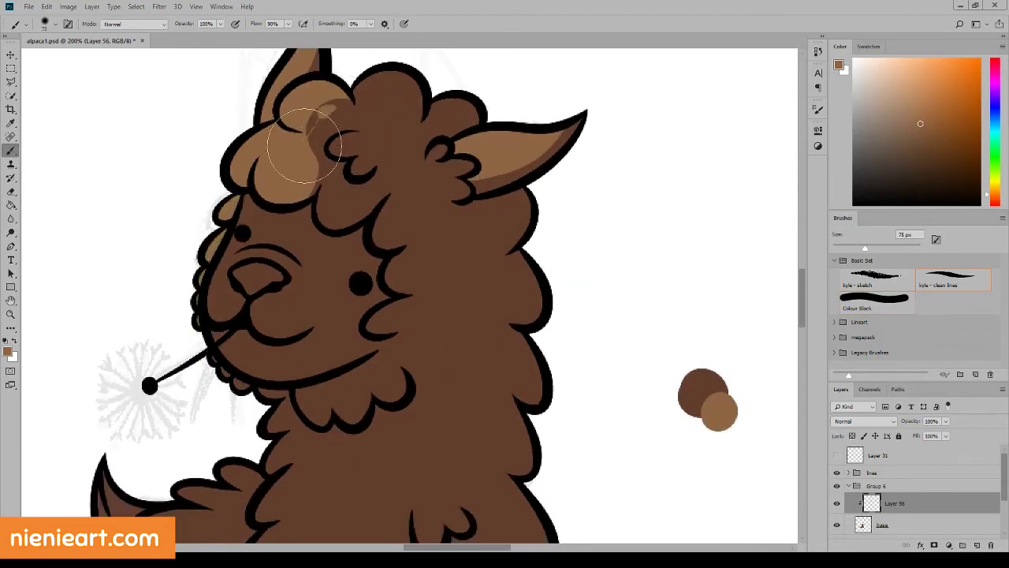
pyautogui.moveTo(281, 147)
pyautogui.mouseDown()
pyautogui.moveTo(339, 147)
pyautogui.moveTo(336, 218)
pyautogui.moveTo(350, 147)
pyautogui.moveTo(400, 90)
pyautogui.moveTo(379, 102)
pyautogui.moveTo(401, 119)
pyautogui.moveTo(451, 107)
pyautogui.moveTo(416, 121)
pyautogui.moveTo(384, 246)
pyautogui.moveTo(450, 102)
pyautogui.moveTo(405, 203)
pyautogui.moveTo(418, 252)
pyautogui.moveTo(399, 274)
pyautogui.moveTo(412, 288)
pyautogui.mouseUp()
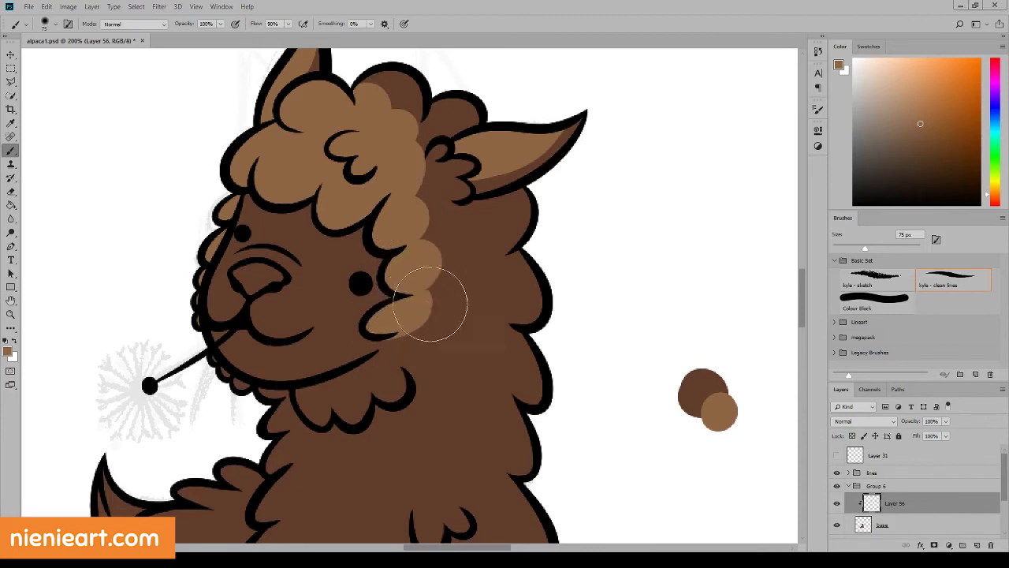
pyautogui.scroll(-2, 473, 323)
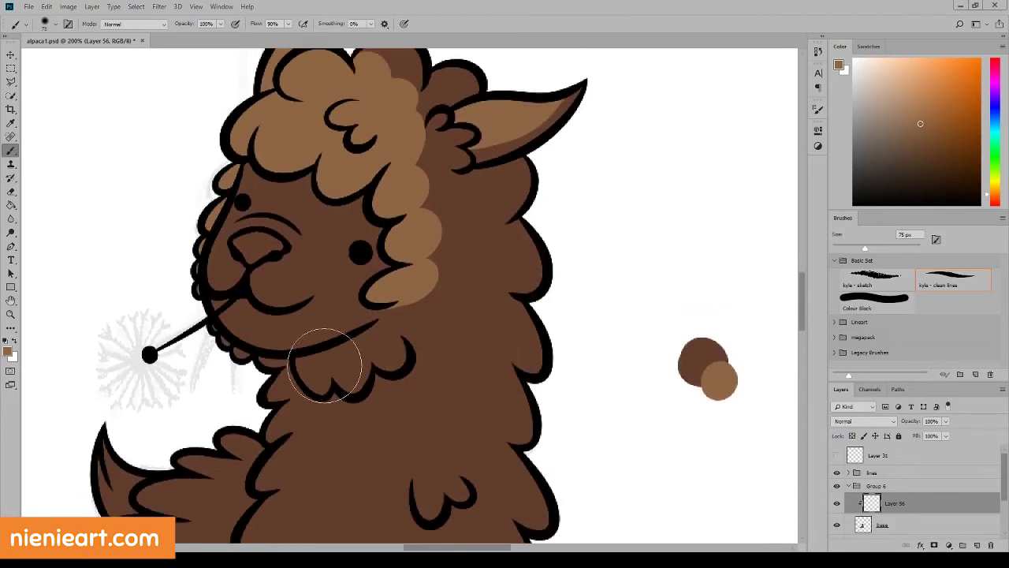
pyautogui.moveTo(380, 347)
pyautogui.mouseDown()
pyautogui.moveTo(401, 349)
pyautogui.moveTo(355, 388)
pyautogui.moveTo(347, 363)
pyautogui.moveTo(330, 372)
pyautogui.mouseUp()
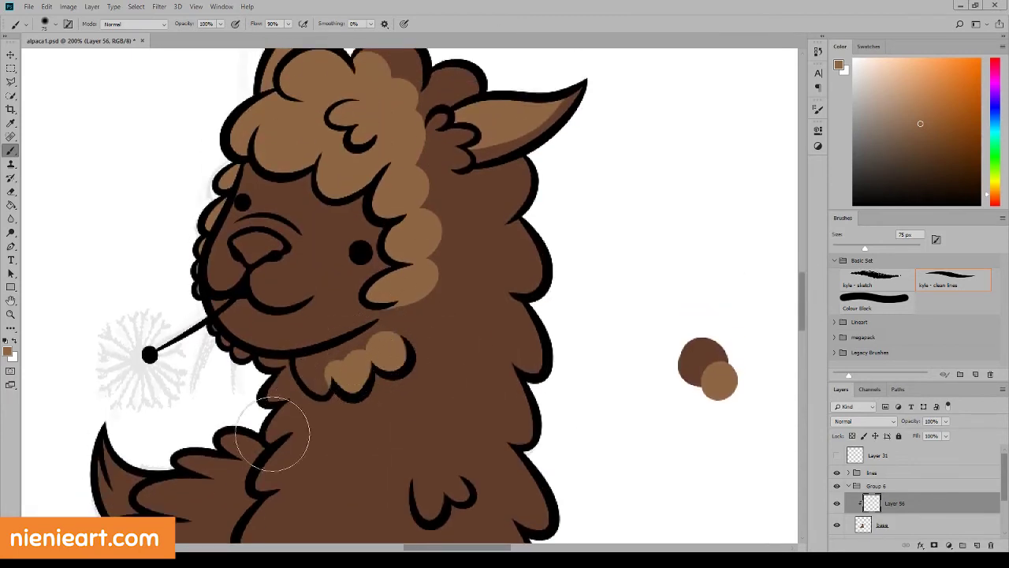
pyautogui.press('e')
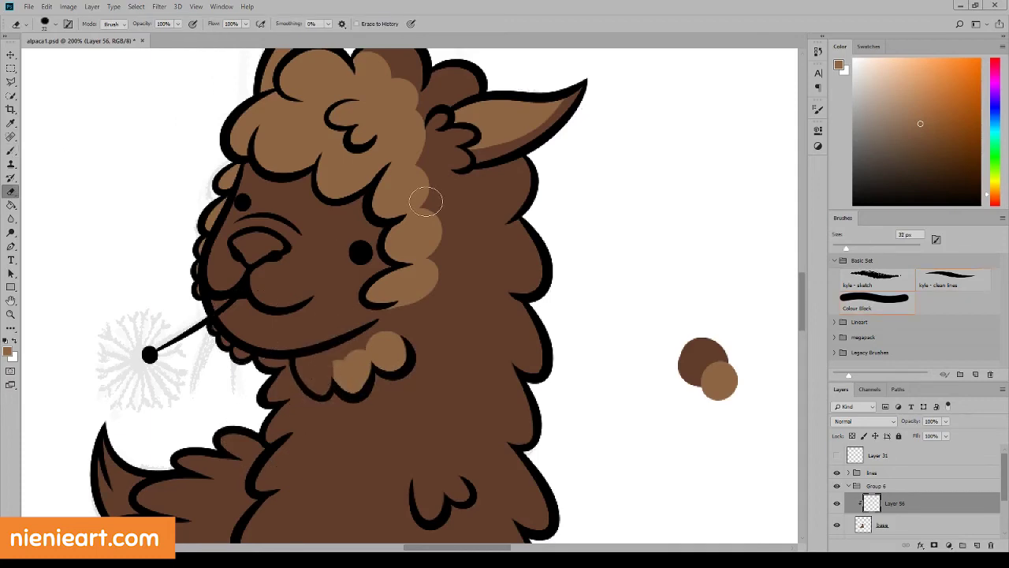
pyautogui.press('b')
pyautogui.scroll(2, 815, 285)
pyautogui.scroll(2, 815, 286)
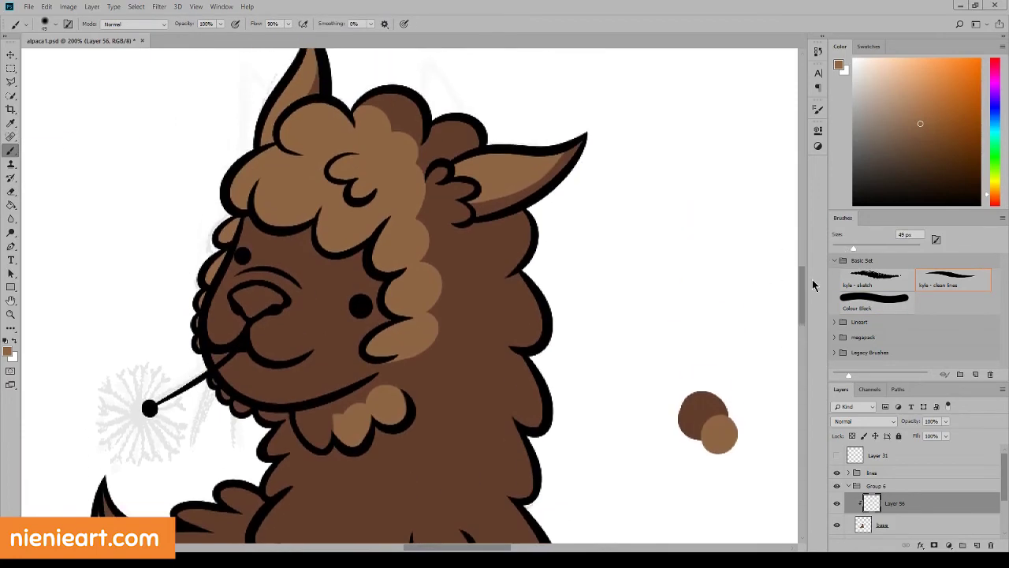
pyautogui.moveTo(445, 162)
pyautogui.mouseDown()
pyautogui.moveTo(417, 202)
pyautogui.moveTo(449, 201)
pyautogui.moveTo(410, 243)
pyautogui.moveTo(424, 210)
pyautogui.mouseUp()
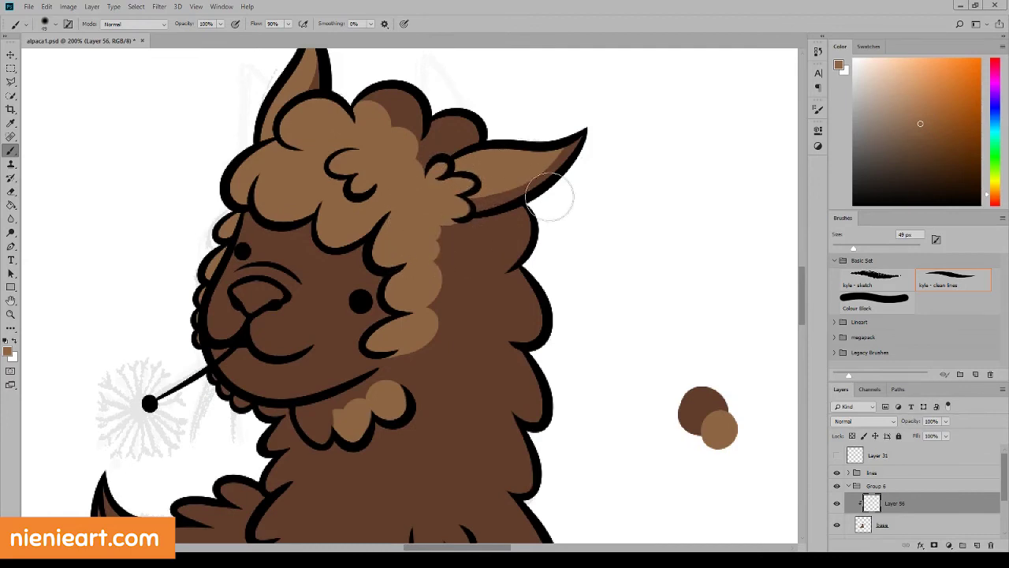
pyautogui.scroll(-4, 694, 164)
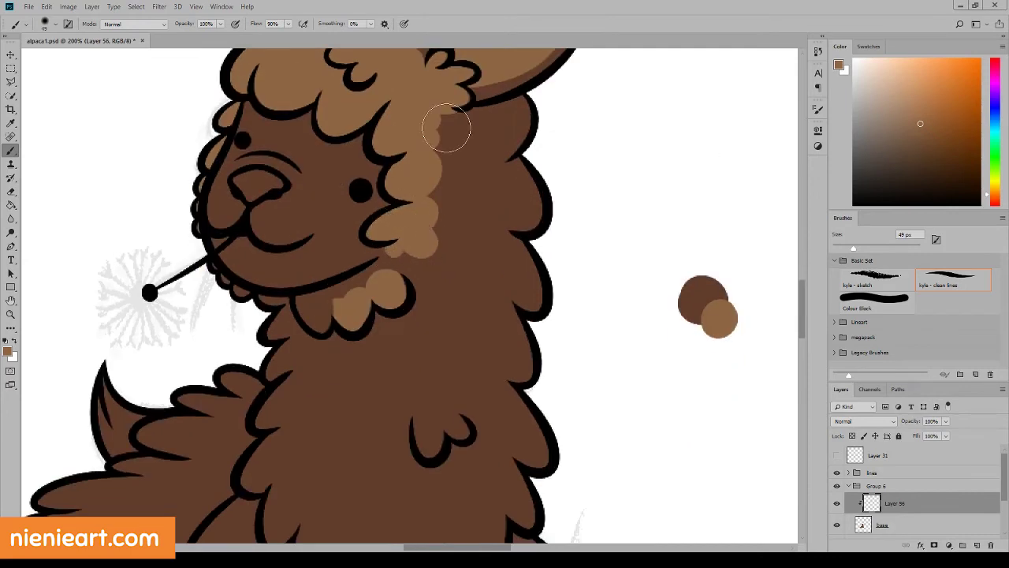
pyautogui.scroll(-2, 804, 288)
pyautogui.scroll(-3, 804, 287)
pyautogui.moveTo(265, 272)
pyautogui.mouseDown()
pyautogui.moveTo(293, 246)
pyautogui.moveTo(289, 297)
pyautogui.moveTo(267, 337)
pyautogui.moveTo(277, 389)
pyautogui.moveTo(338, 383)
pyautogui.mouseUp()
pyautogui.moveTo(347, 237)
pyautogui.mouseDown()
pyautogui.moveTo(334, 226)
pyautogui.moveTo(304, 270)
pyautogui.moveTo(337, 384)
pyautogui.mouseUp()
# Step: Zoom out and brush light brown over the chest, belly, neck and front leg
pyautogui.click(195, 6)
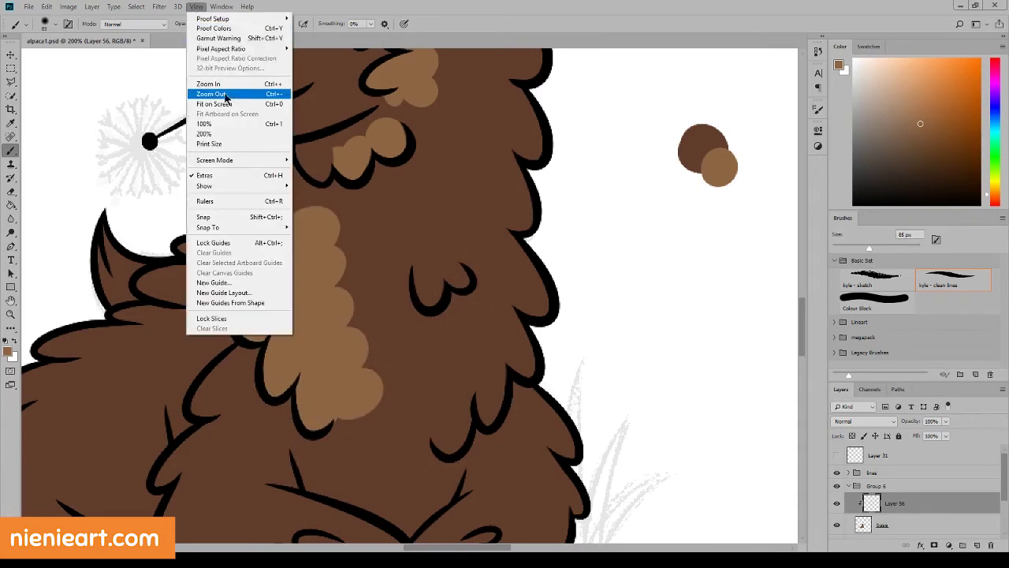
pyautogui.click(236, 92)
pyautogui.scroll(2, 473, 351)
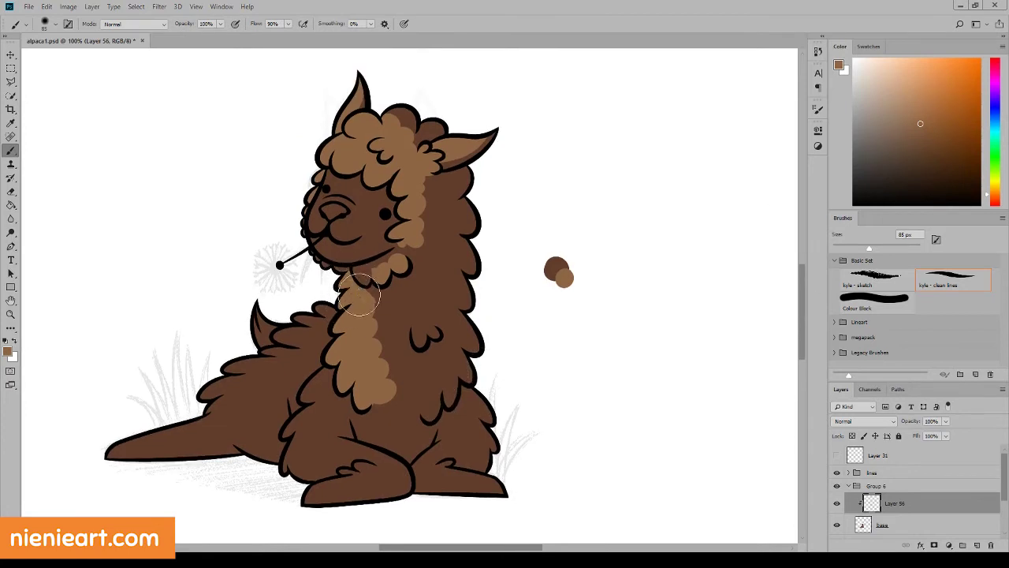
pyautogui.moveTo(383, 296)
pyautogui.mouseDown()
pyautogui.moveTo(401, 423)
pyautogui.moveTo(372, 442)
pyautogui.moveTo(388, 327)
pyautogui.mouseUp()
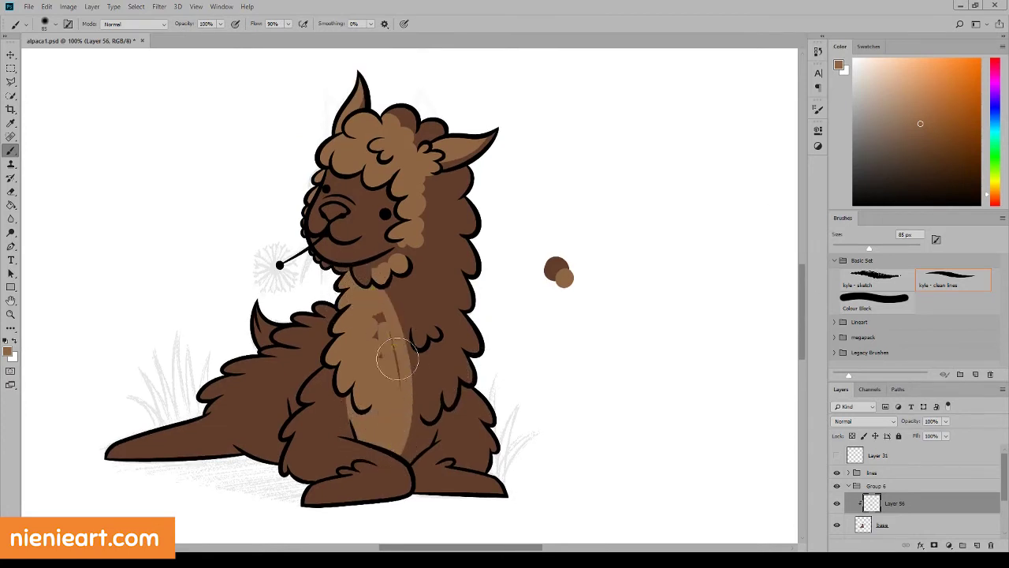
pyautogui.moveTo(398, 442)
pyautogui.mouseDown()
pyautogui.moveTo(418, 161)
pyautogui.moveTo(435, 218)
pyautogui.moveTo(387, 181)
pyautogui.moveTo(330, 207)
pyautogui.mouseUp()
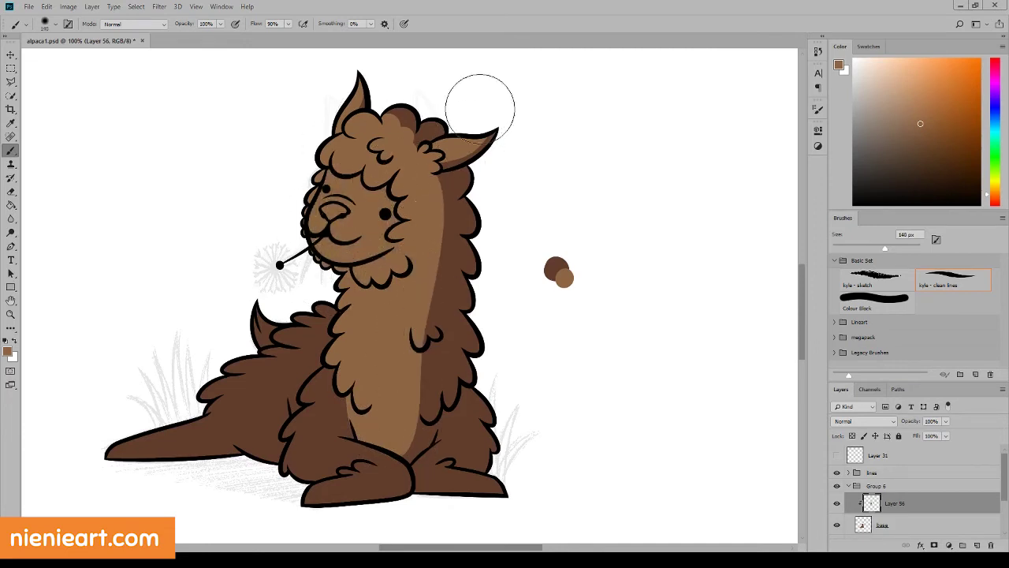
pyautogui.moveTo(453, 292)
pyautogui.mouseDown()
pyautogui.moveTo(439, 293)
pyautogui.moveTo(401, 417)
pyautogui.moveTo(441, 260)
pyautogui.mouseUp()
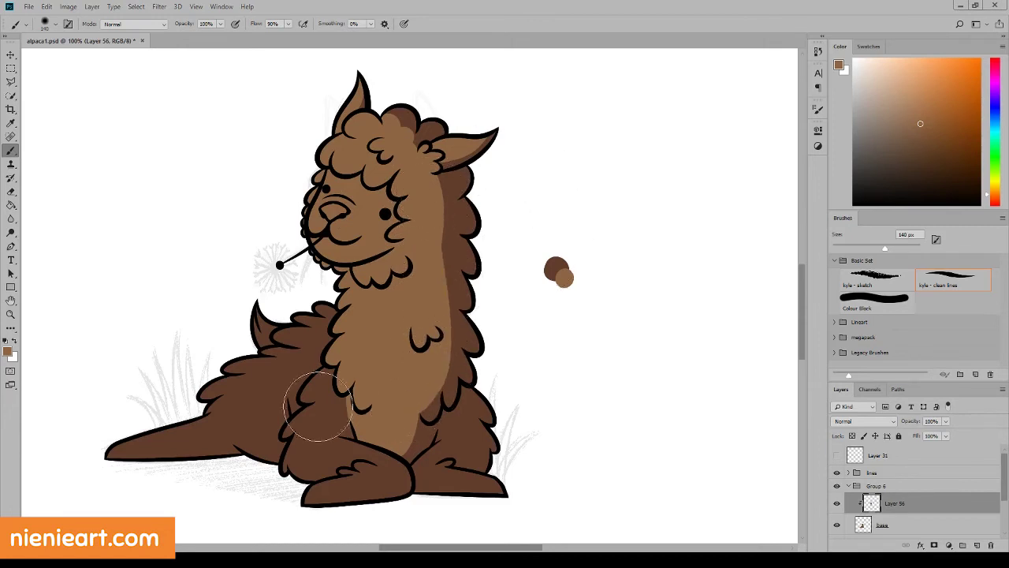
pyautogui.moveTo(293, 400)
pyautogui.mouseDown()
pyautogui.moveTo(312, 480)
pyautogui.moveTo(334, 478)
pyautogui.moveTo(271, 518)
pyautogui.mouseUp()
# Step: Paint light brown over the back, tail root, hip and back leg, undoing the hind-paw stroke
pyautogui.moveTo(456, 442)
pyautogui.mouseDown()
pyautogui.moveTo(437, 465)
pyautogui.moveTo(442, 445)
pyautogui.moveTo(487, 479)
pyautogui.mouseUp()
pyautogui.hotkey('ctrl', 'z')
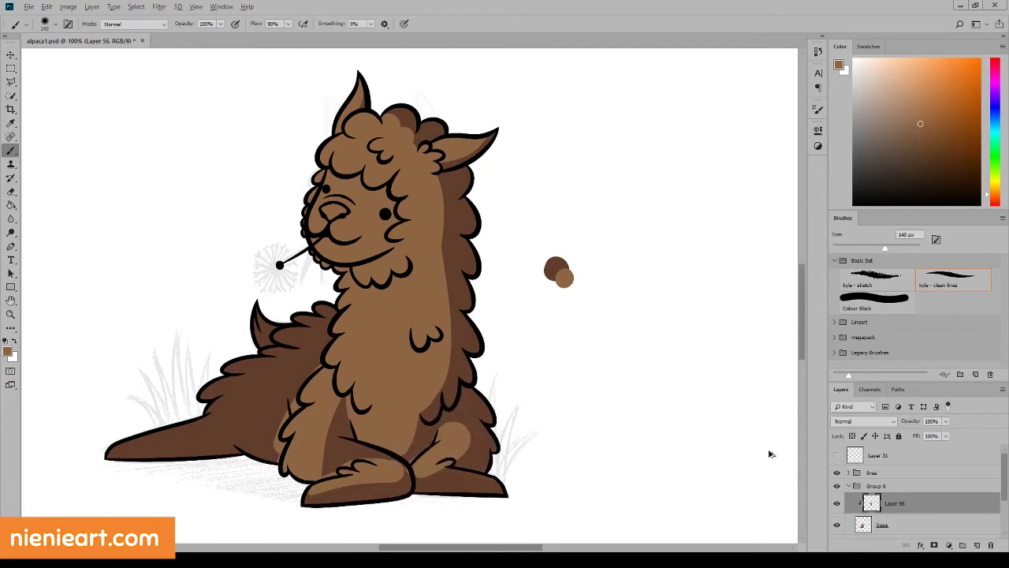
pyautogui.moveTo(311, 331)
pyautogui.mouseDown()
pyautogui.moveTo(265, 347)
pyautogui.moveTo(270, 384)
pyautogui.moveTo(260, 371)
pyautogui.moveTo(226, 417)
pyautogui.mouseUp()
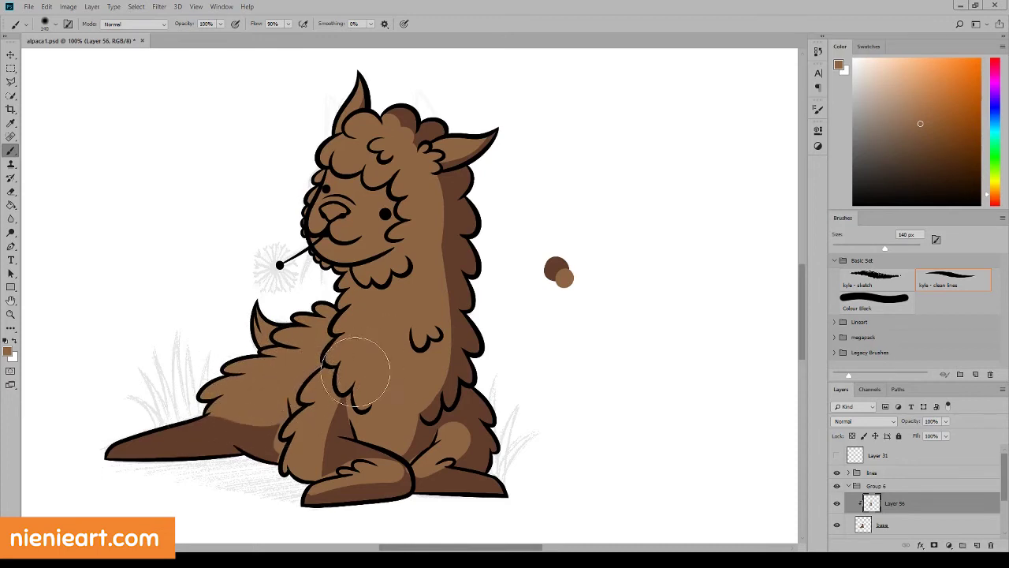
pyautogui.moveTo(292, 418)
pyautogui.mouseDown()
pyautogui.moveTo(183, 438)
pyautogui.moveTo(383, 405)
pyautogui.mouseUp()
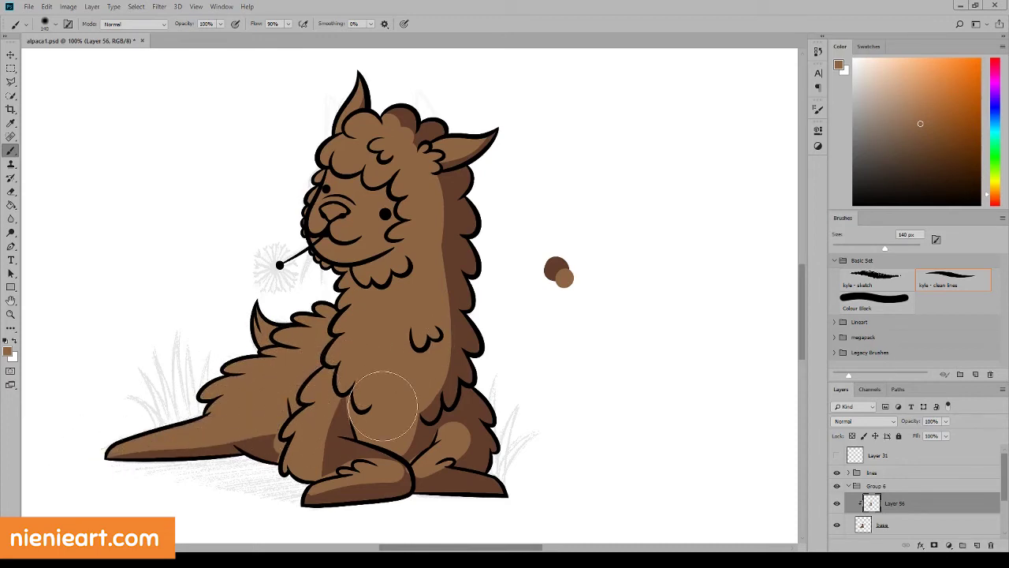
# Step: Zoom to 200%, add a new layer above Layer 56, and choose a darker brown
pyautogui.hotkey('ctrl', '+')
pyautogui.click(977, 545)
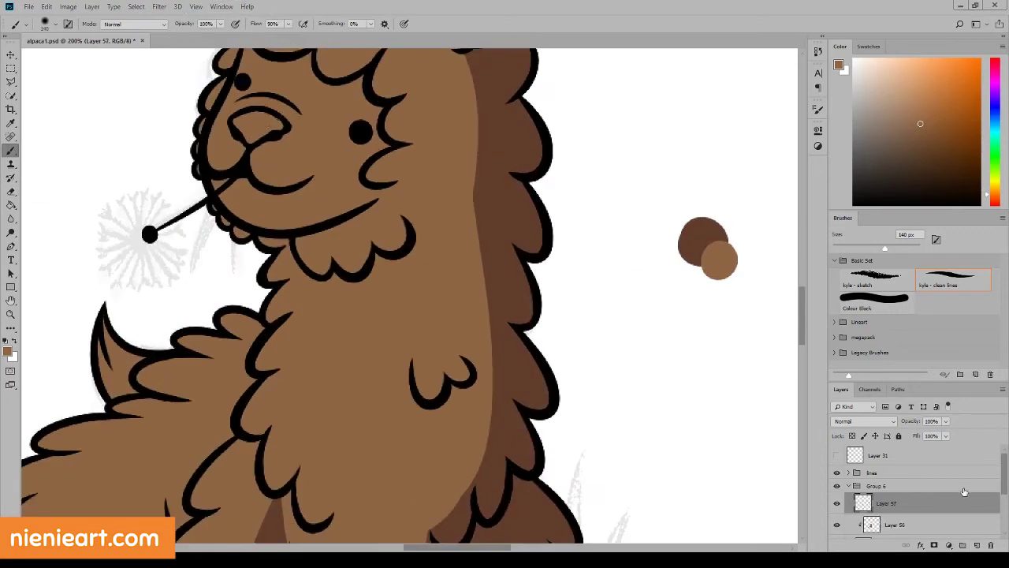
pyautogui.click(7, 351)
pyautogui.click(581, 322)
# Step: Paint dark brown shading across the belly below the chest fur
pyautogui.scroll(3, 474, 315)
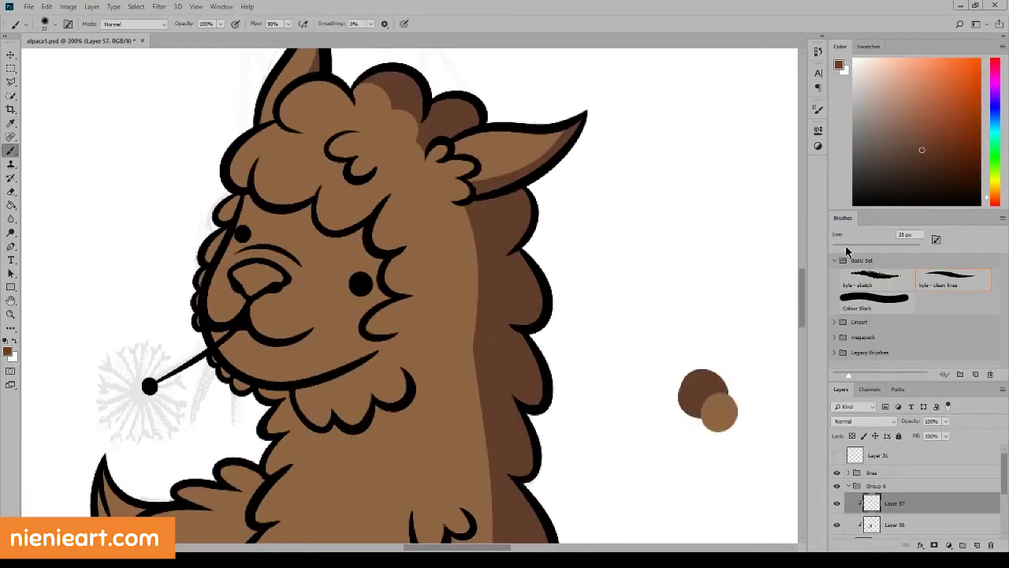
pyautogui.scroll(-1, 757, 268)
pyautogui.scroll(-2, 757, 268)
pyautogui.scroll(-2, 757, 268)
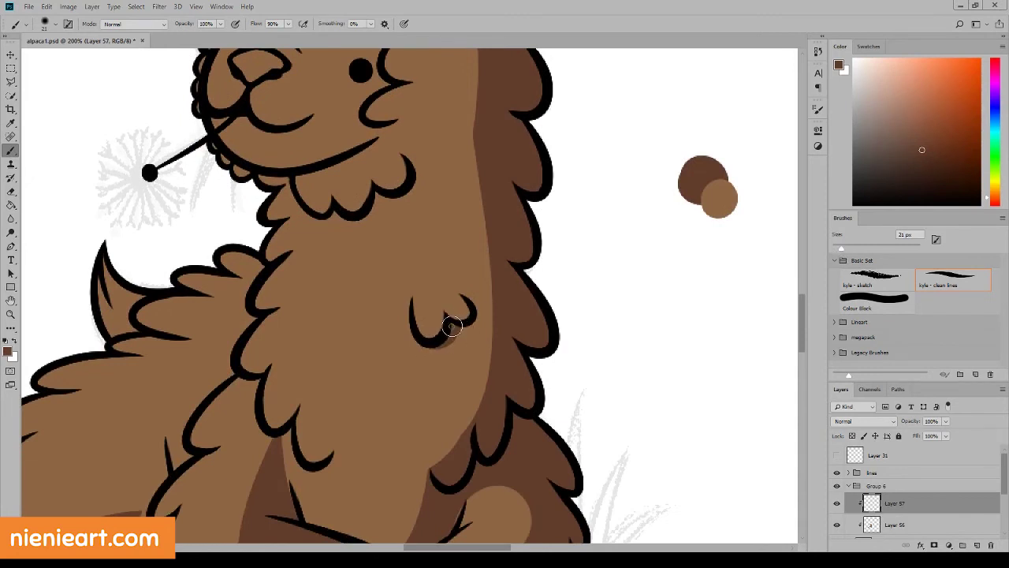
pyautogui.scroll(-4, 485, 375)
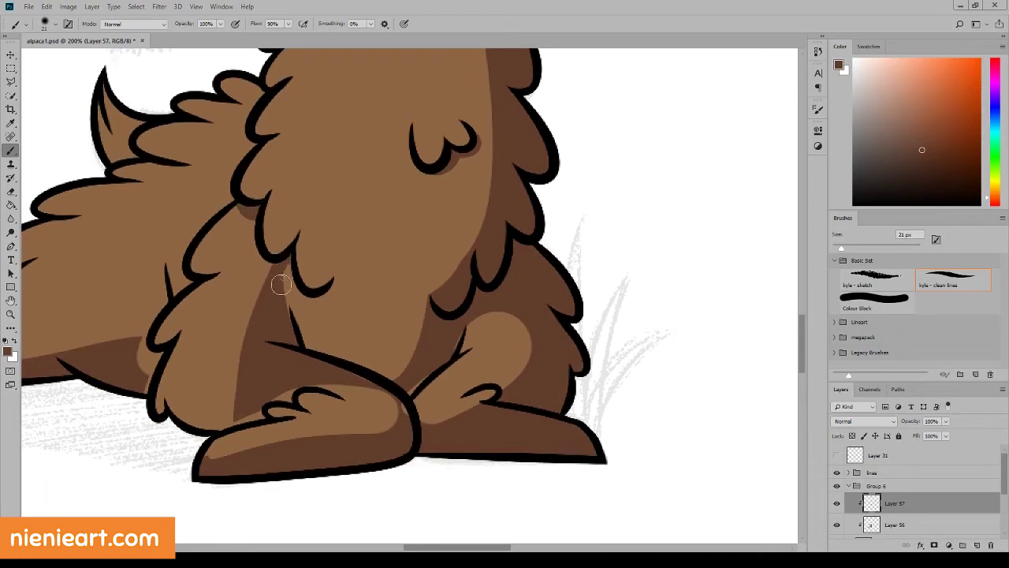
pyautogui.moveTo(284, 292)
pyautogui.mouseDown()
pyautogui.moveTo(293, 315)
pyautogui.moveTo(316, 316)
pyautogui.moveTo(331, 287)
pyautogui.moveTo(310, 317)
pyautogui.mouseUp()
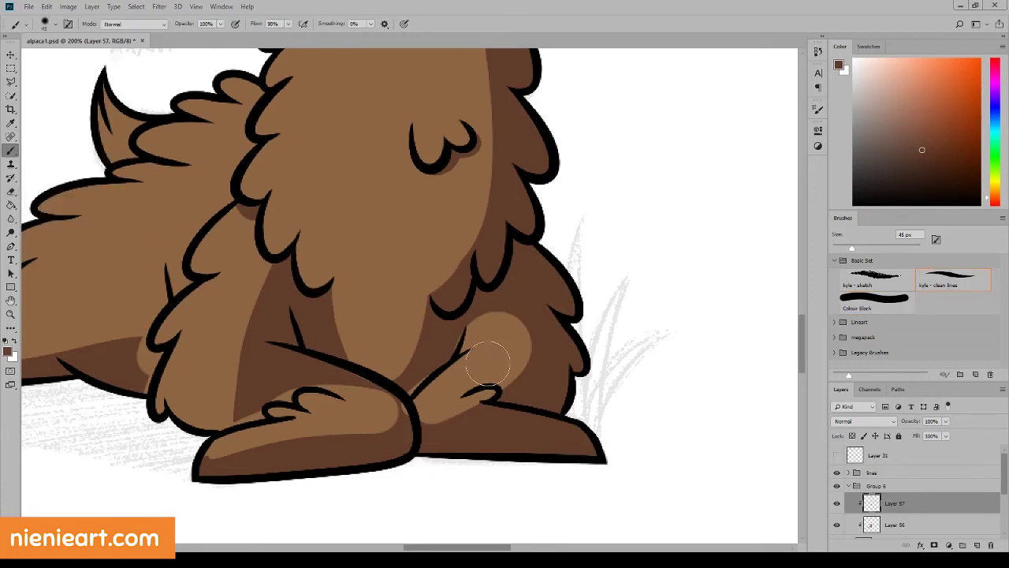
pyautogui.moveTo(849, 251); pyautogui.dragTo(853, 249)
pyautogui.moveTo(345, 303)
pyautogui.mouseDown()
pyautogui.moveTo(360, 360)
pyautogui.moveTo(397, 377)
pyautogui.moveTo(426, 308)
pyautogui.moveTo(389, 309)
pyautogui.moveTo(371, 331)
pyautogui.moveTo(331, 304)
pyautogui.moveTo(368, 286)
pyautogui.moveTo(405, 299)
pyautogui.moveTo(427, 290)
pyautogui.mouseUp()
# Step: Sample a lighter brown from the fur to paint the scalloped chest edge
pyautogui.click(7, 351)
pyautogui.click(400, 229)
pyautogui.press('Return')
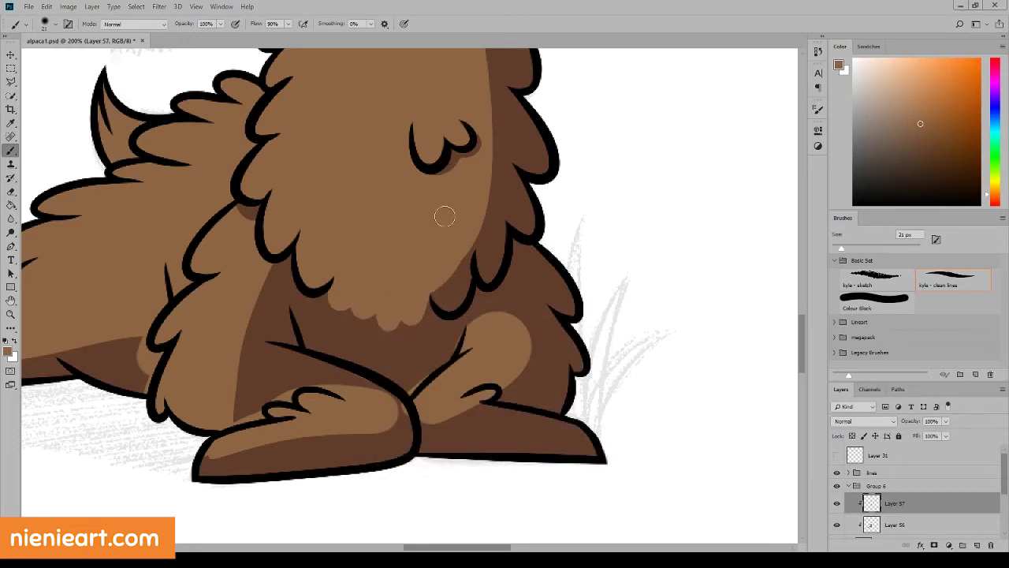
# Step: Enlarge the brush and paint light brown fur up the body's edge
pyautogui.scroll(2, 444, 216)
pyautogui.press(']')
pyautogui.press(']')
pyautogui.press(']')
pyautogui.moveTo(440, 376); pyautogui.dragTo(455, 344)
pyautogui.moveTo(453, 380)
pyautogui.mouseDown()
pyautogui.moveTo(463, 343)
pyautogui.moveTo(478, 334)
pyautogui.moveTo(479, 274)
pyautogui.moveTo(496, 269)
pyautogui.mouseUp()
pyautogui.scroll(4, 497, 261)
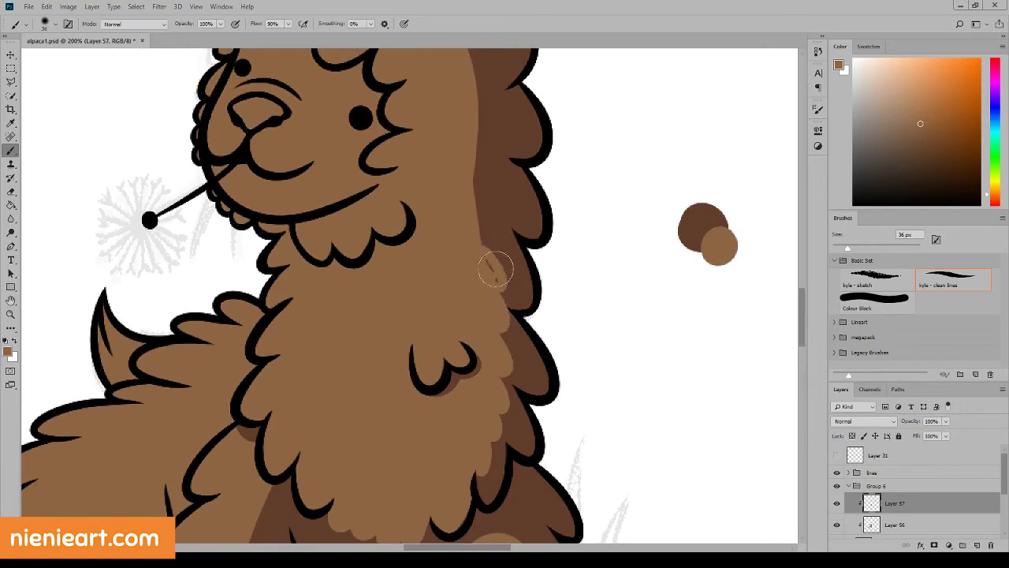
pyautogui.scroll(4, 474, 234)
# Step: Brush light brown bumps along the neck's dark strip, undoing one bad stroke
pyautogui.moveTo(500, 368)
pyautogui.mouseDown()
pyautogui.moveTo(478, 332)
pyautogui.moveTo(490, 302)
pyautogui.mouseUp()
pyautogui.moveTo(471, 248); pyautogui.dragTo(466, 168)
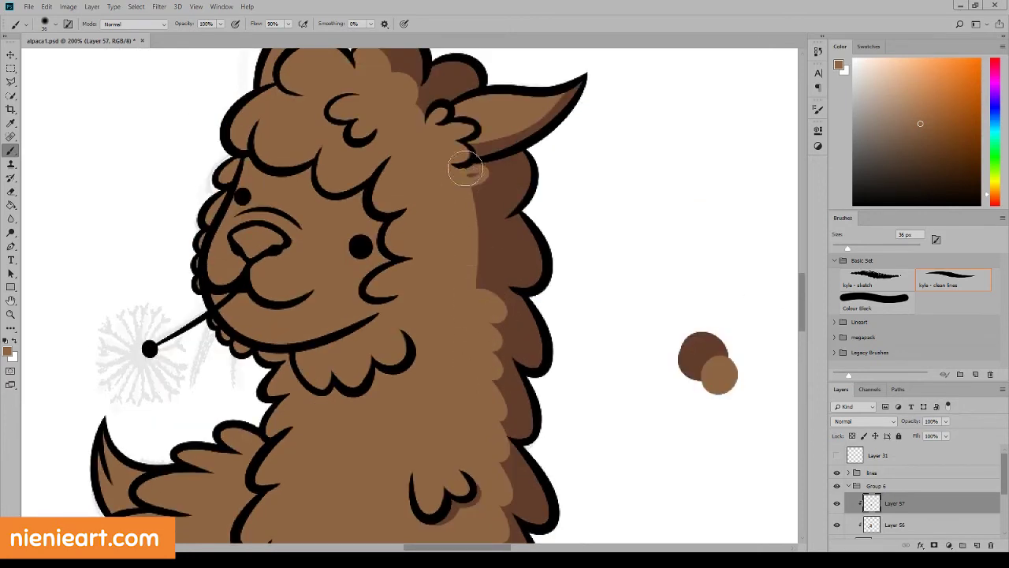
pyautogui.hotkey('ctrl', 'z')
pyautogui.moveTo(475, 209); pyautogui.dragTo(506, 251)
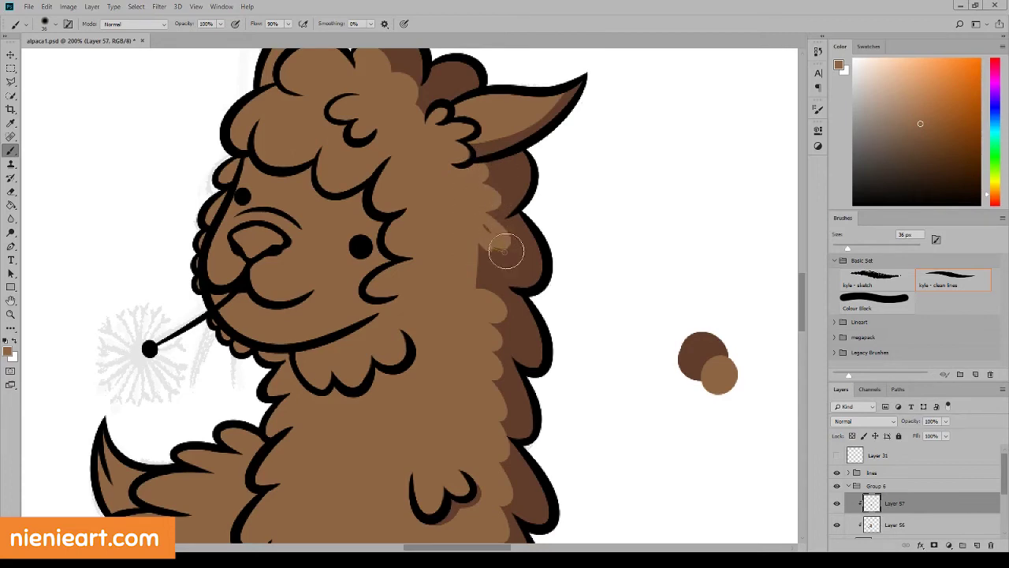
pyautogui.moveTo(477, 214)
pyautogui.mouseDown()
pyautogui.moveTo(467, 271)
pyautogui.moveTo(477, 245)
pyautogui.mouseUp()
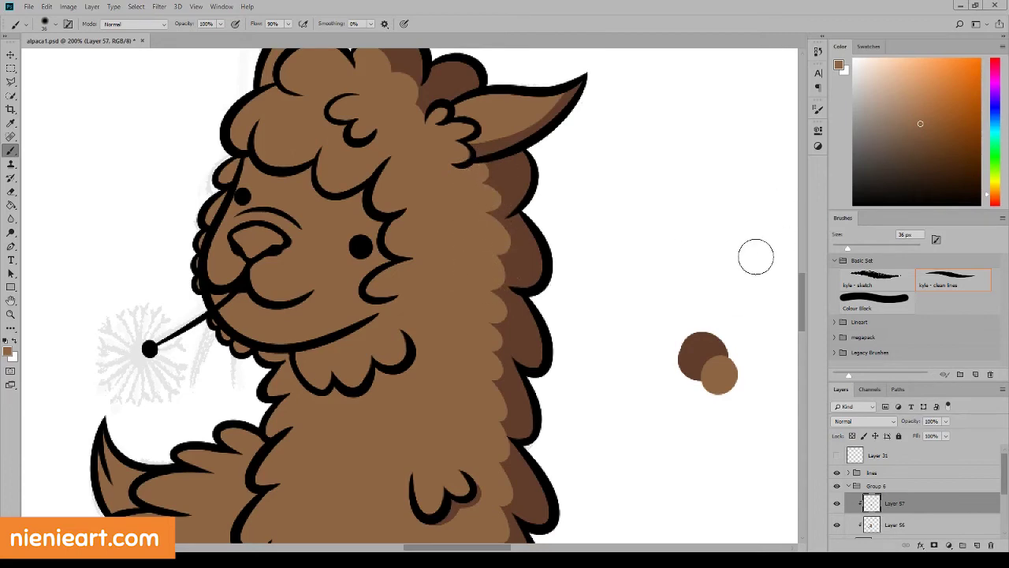
pyautogui.moveTo(804, 308); pyautogui.dragTo(816, 347)
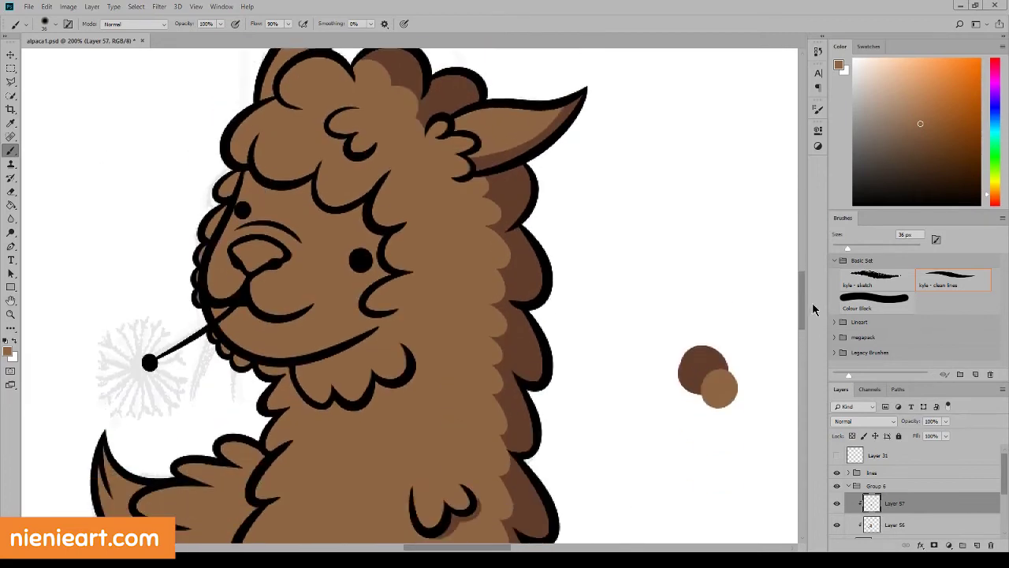
# Step: Sample a darker brown and shade the upper part of the front leg
pyautogui.keyDown('alt'); pyautogui.click(461, 322); pyautogui.keyUp('alt')
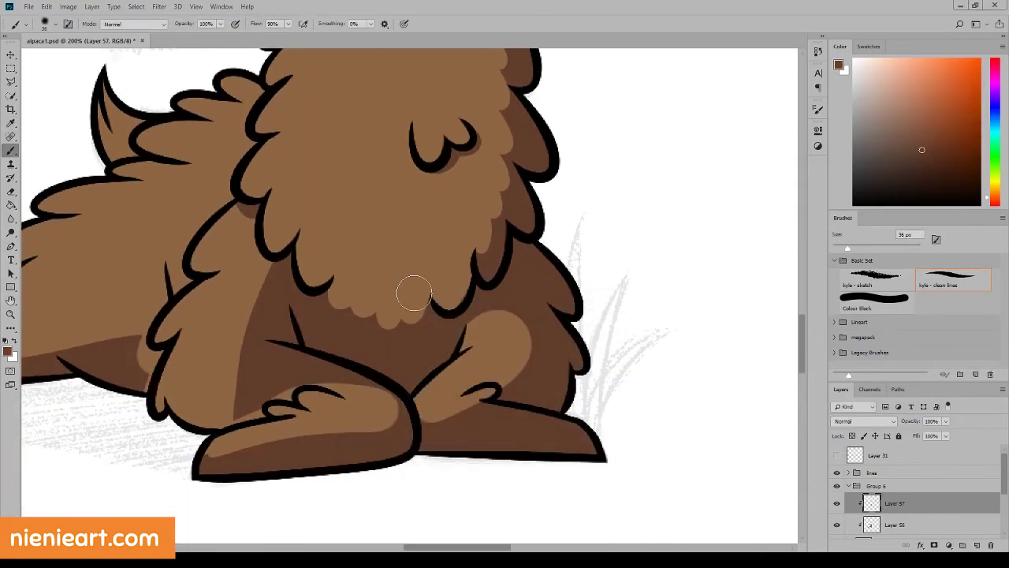
pyautogui.keyDown('alt'); pyautogui.click(470, 273); pyautogui.keyUp('alt')
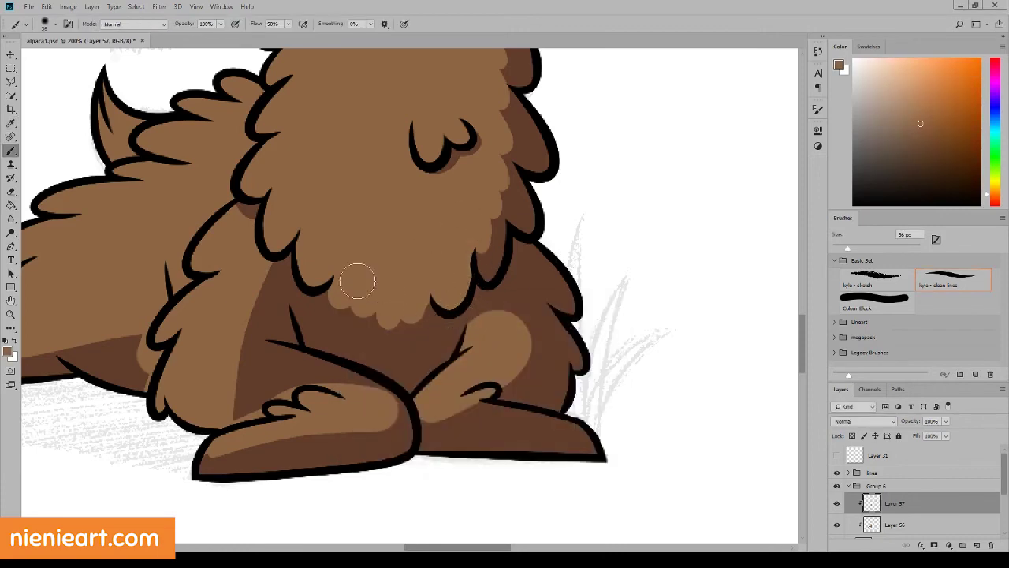
pyautogui.keyDown('alt'); pyautogui.click(409, 426); pyautogui.keyUp('alt')
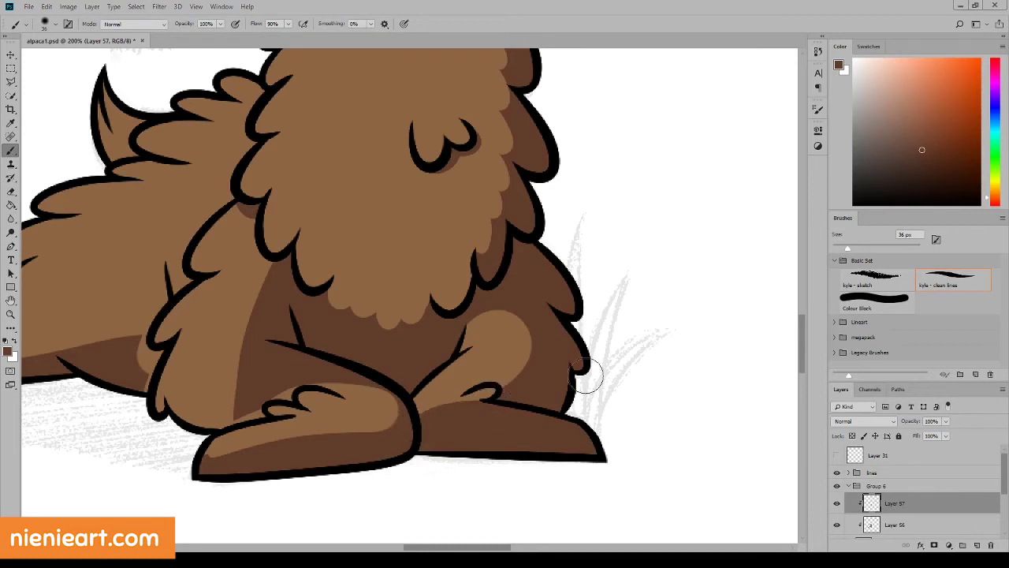
pyautogui.moveTo(480, 308); pyautogui.dragTo(512, 320)
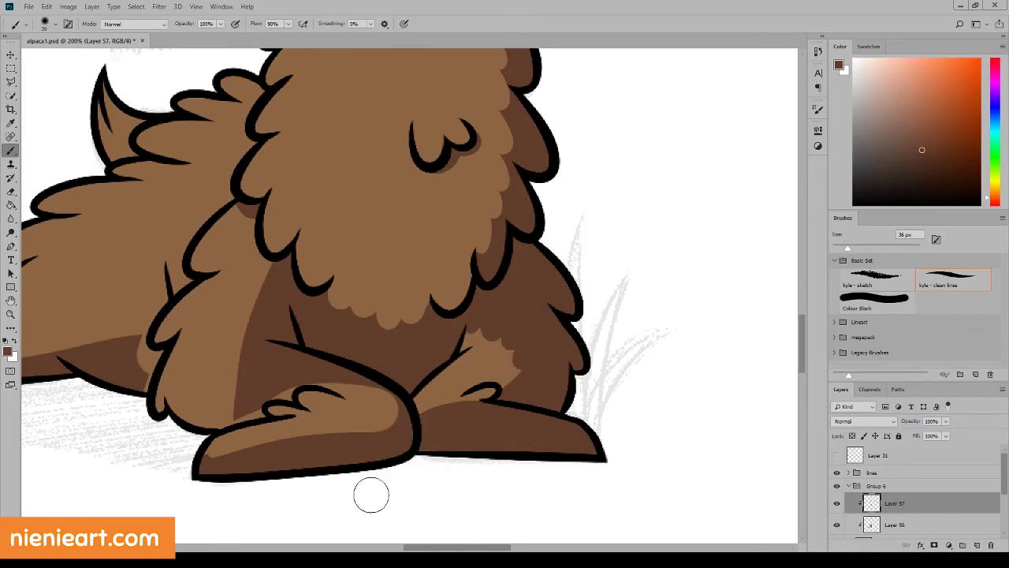
# Step: Paint light brown fur at the leg crossing and a reddish-brown shadow over the front leg
pyautogui.keyDown('alt'); pyautogui.click(277, 399); pyautogui.keyUp('alt')
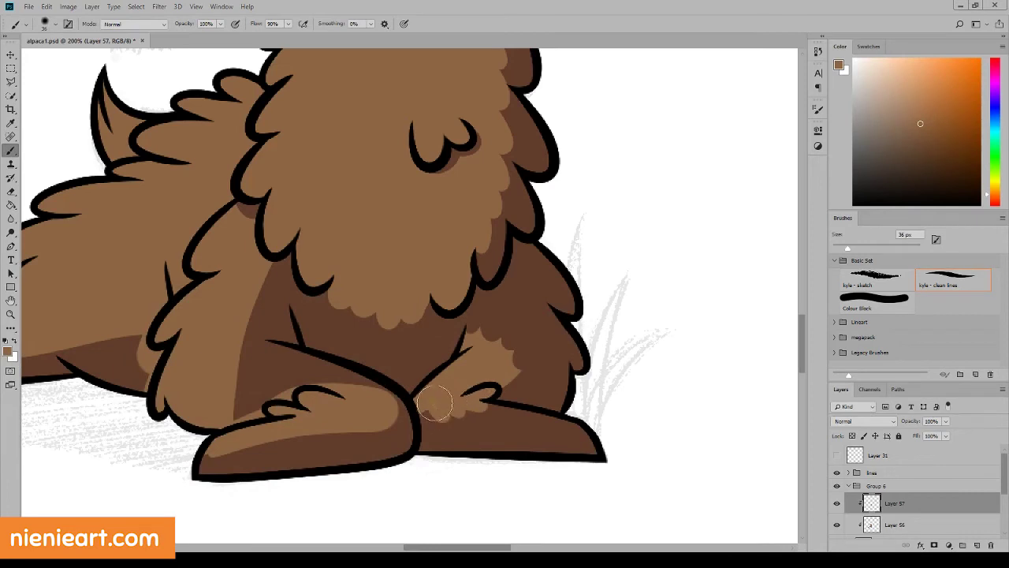
pyautogui.moveTo(420, 423); pyautogui.dragTo(434, 414)
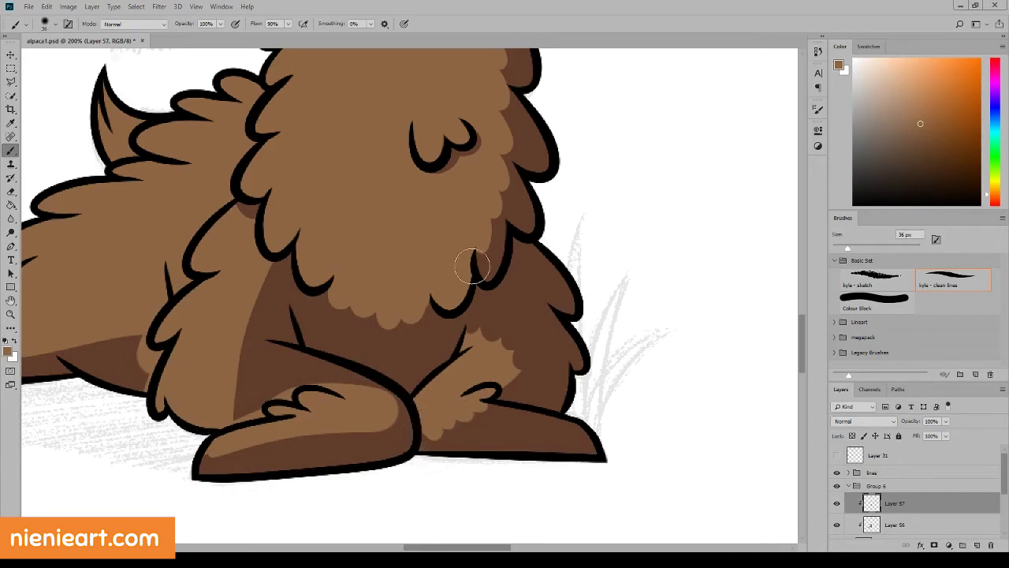
pyautogui.keyDown('alt'); pyautogui.click(242, 411); pyautogui.keyUp('alt')
pyautogui.press('Return')
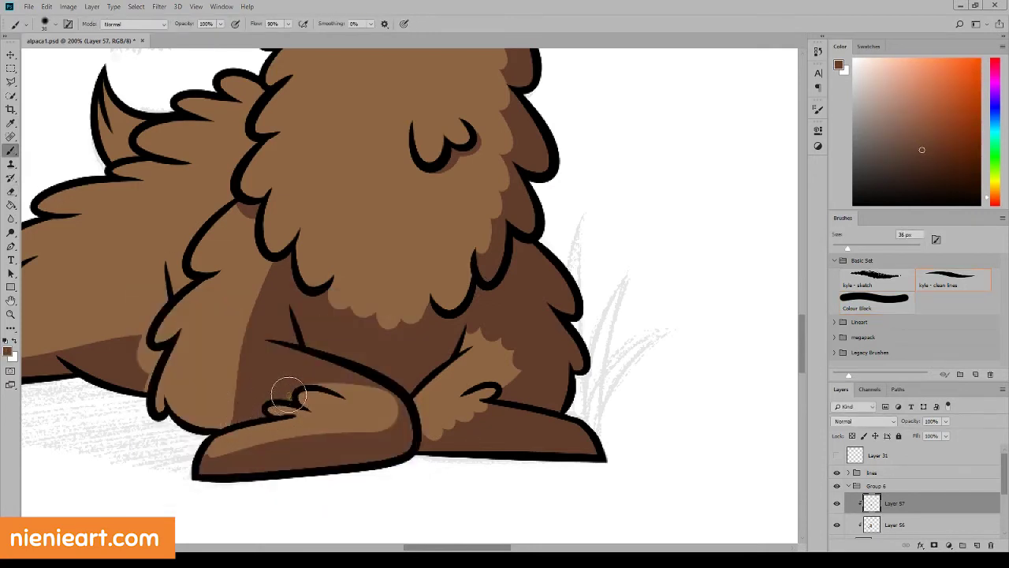
pyautogui.moveTo(300, 386)
pyautogui.mouseDown()
pyautogui.moveTo(359, 404)
pyautogui.moveTo(370, 386)
pyautogui.mouseUp()
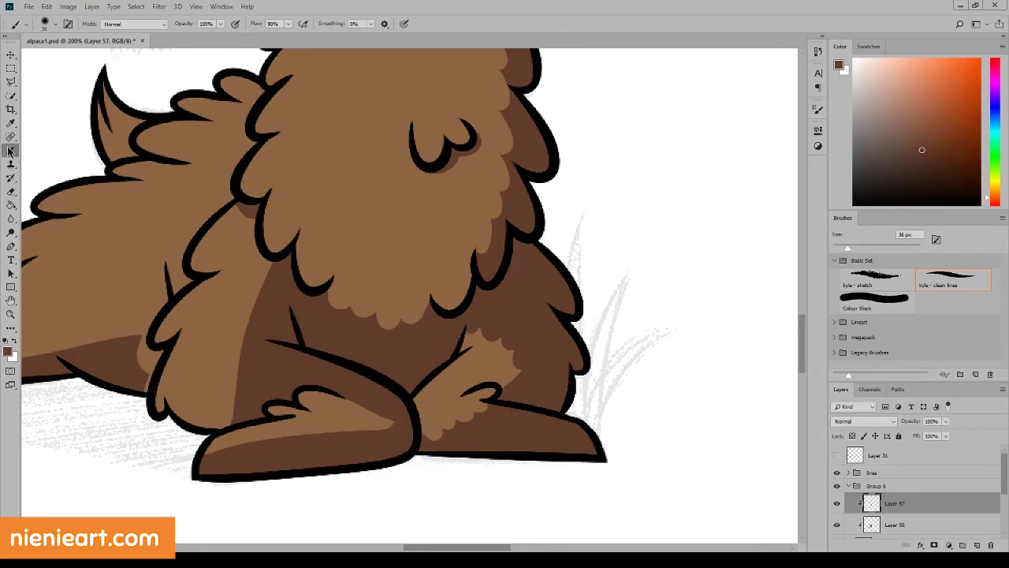
# Step: Sample tan from the leg and paint a highlight and scalloped fur on the paw
pyautogui.keyDown('alt'); pyautogui.click(409, 425); pyautogui.keyUp('alt')
pyautogui.press('Return')
pyautogui.moveTo(373, 406)
pyautogui.mouseDown()
pyautogui.moveTo(378, 418)
pyautogui.moveTo(328, 439)
pyautogui.mouseUp()
pyautogui.moveTo(361, 421)
pyautogui.mouseDown()
pyautogui.moveTo(268, 452)
pyautogui.moveTo(271, 439)
pyautogui.moveTo(236, 462)
pyautogui.mouseUp()
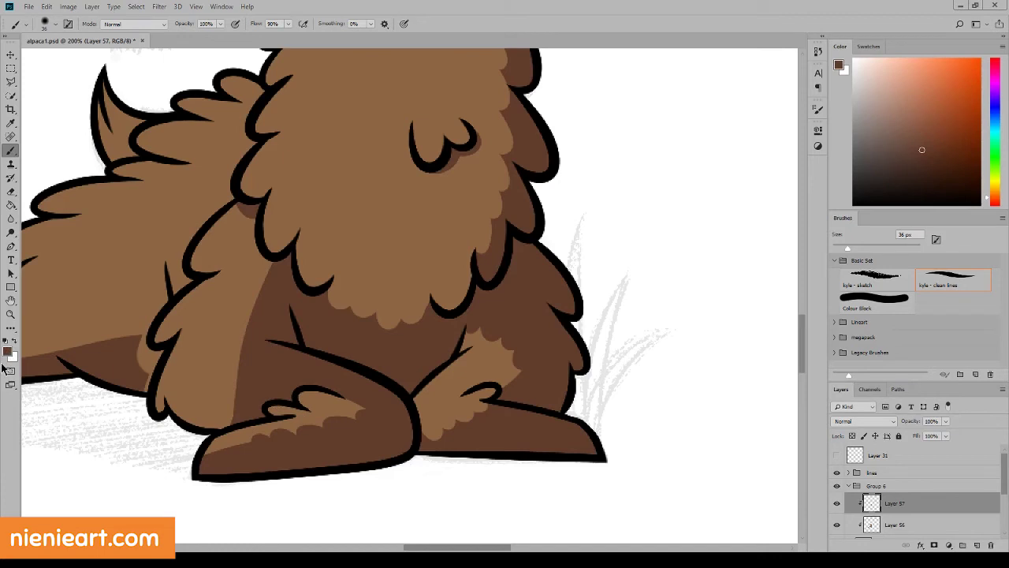
# Step: Darken the body below the fur and paint a shadow under the chin fluff
pyautogui.moveTo(274, 265)
pyautogui.mouseDown()
pyautogui.moveTo(252, 276)
pyautogui.moveTo(266, 281)
pyautogui.moveTo(269, 323)
pyautogui.moveTo(225, 383)
pyautogui.moveTo(237, 408)
pyautogui.moveTo(242, 401)
pyautogui.mouseUp()
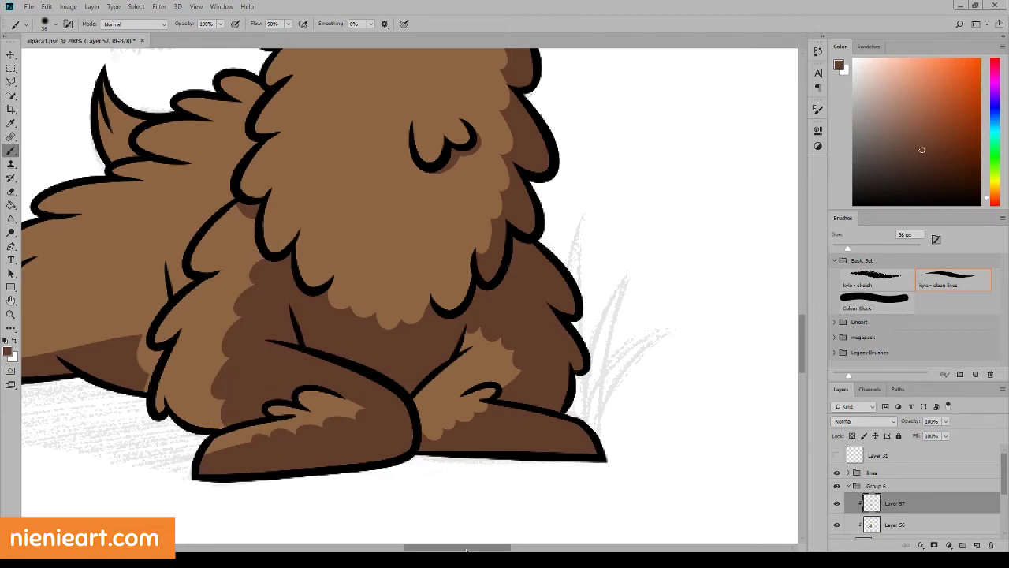
pyautogui.hscroll(-5, 738, 348)
pyautogui.scroll(3, 502, 369)
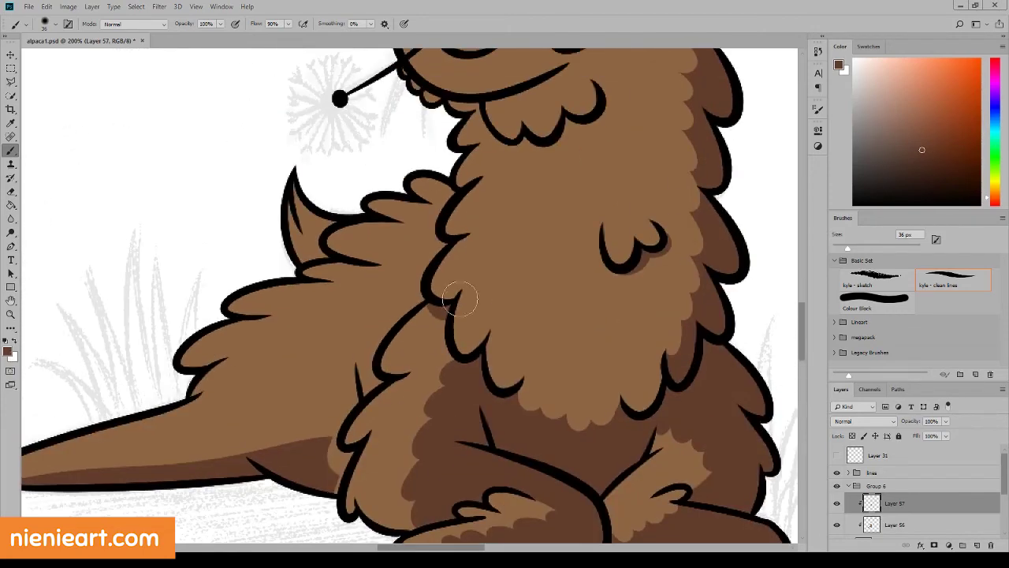
pyautogui.hscroll(6, 355, 308)
pyautogui.scroll(4, 355, 308)
pyautogui.scroll(1, 355, 308)
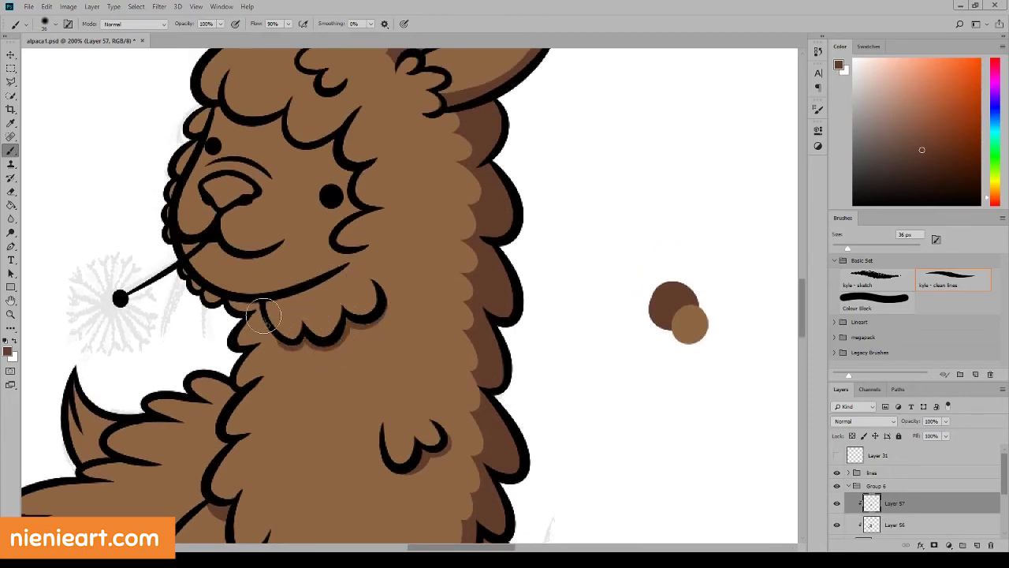
pyautogui.moveTo(263, 316); pyautogui.dragTo(350, 323)
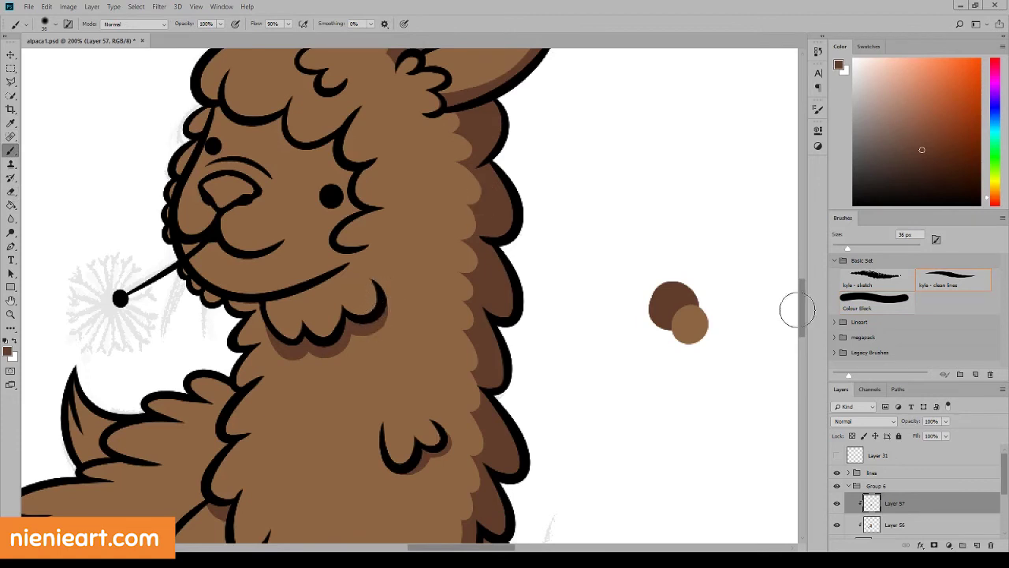
pyautogui.scroll(3, 310, 390)
# Step: Add a new layer above Layer 57 and shade under the forehead curl dark brown
pyautogui.click(976, 545)
pyautogui.rightClick(895, 504)
pyautogui.click(931, 254)
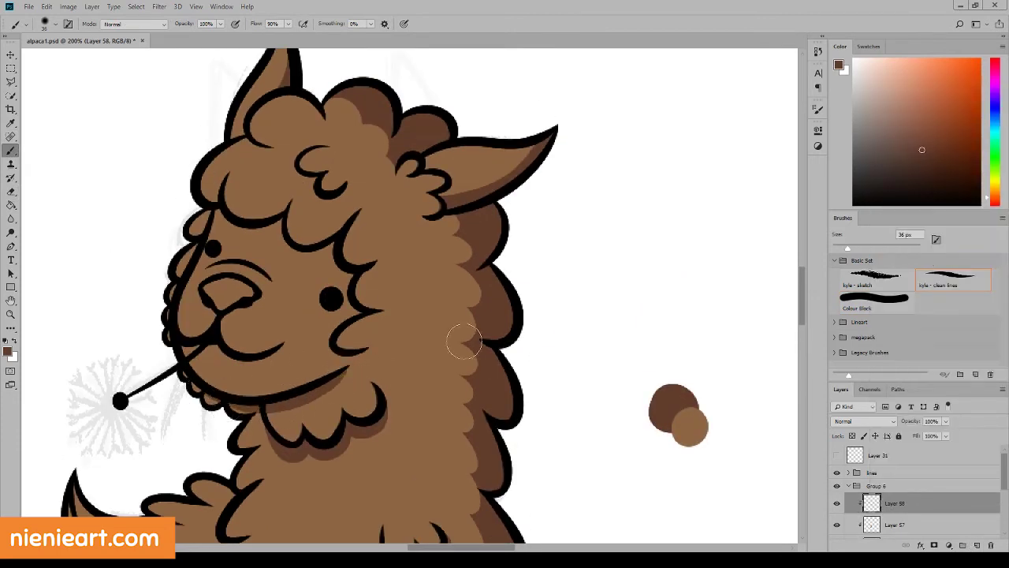
pyautogui.moveTo(233, 221); pyautogui.dragTo(272, 227)
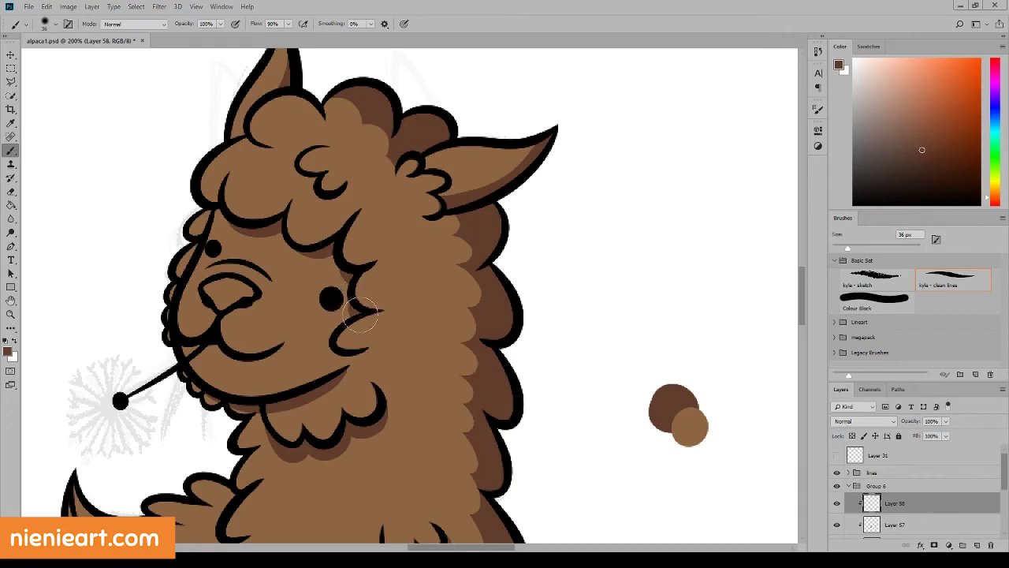
# Step: Touch up the corner of the mouth, alternating between Eraser and Brush
pyautogui.press('e')
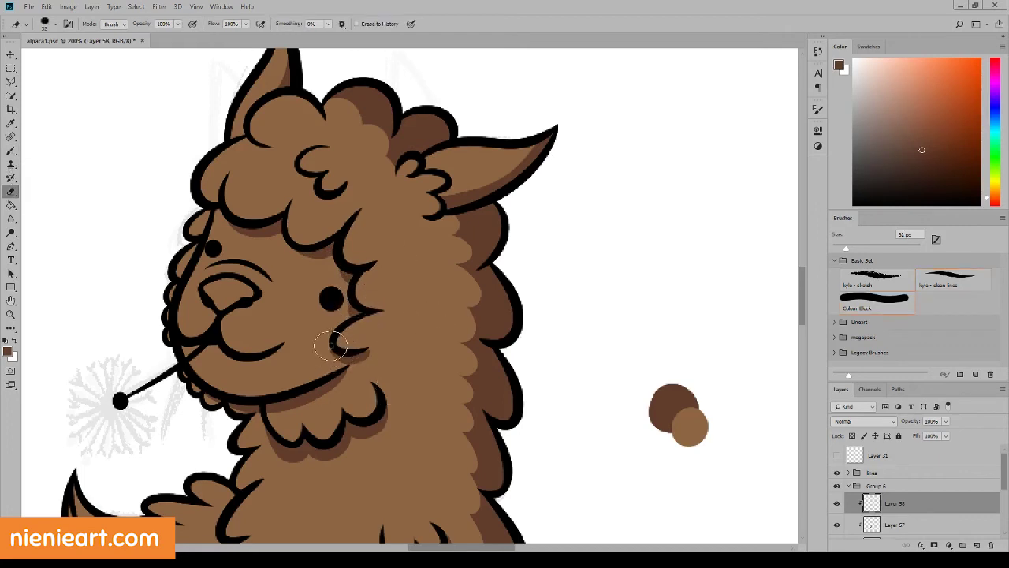
pyautogui.press('b')
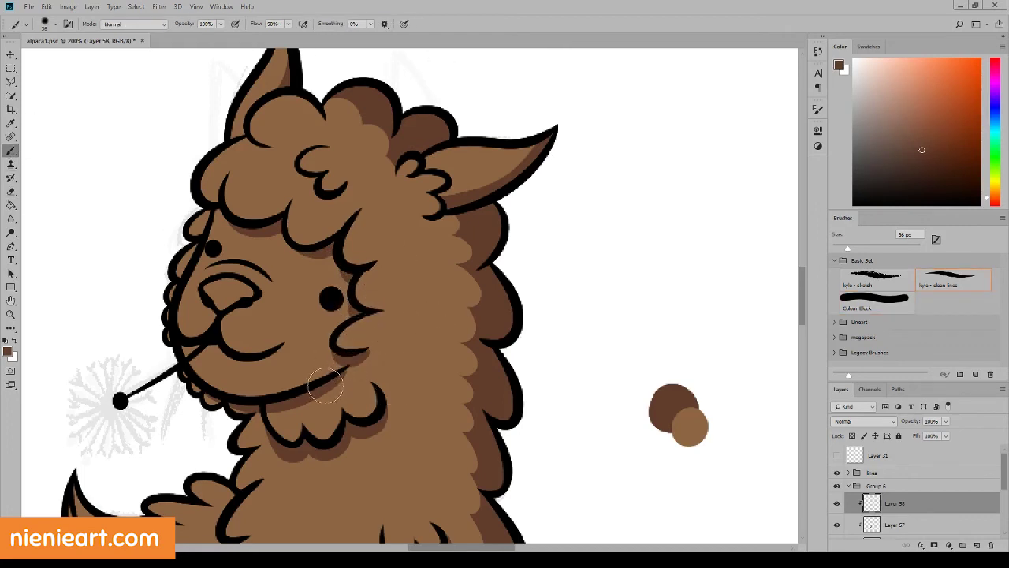
pyautogui.moveTo(208, 334); pyautogui.dragTo(229, 347)
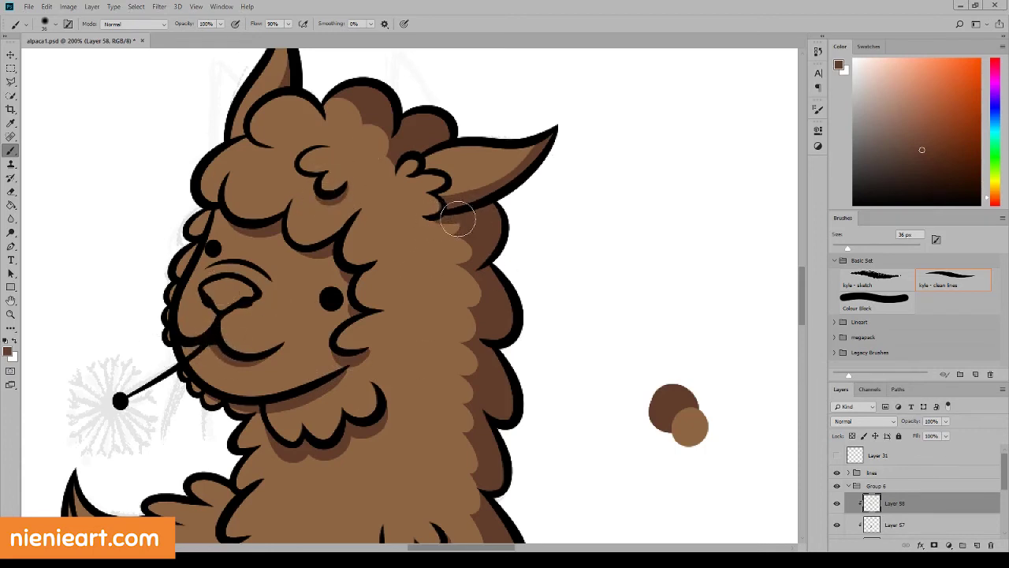
pyautogui.press('e')
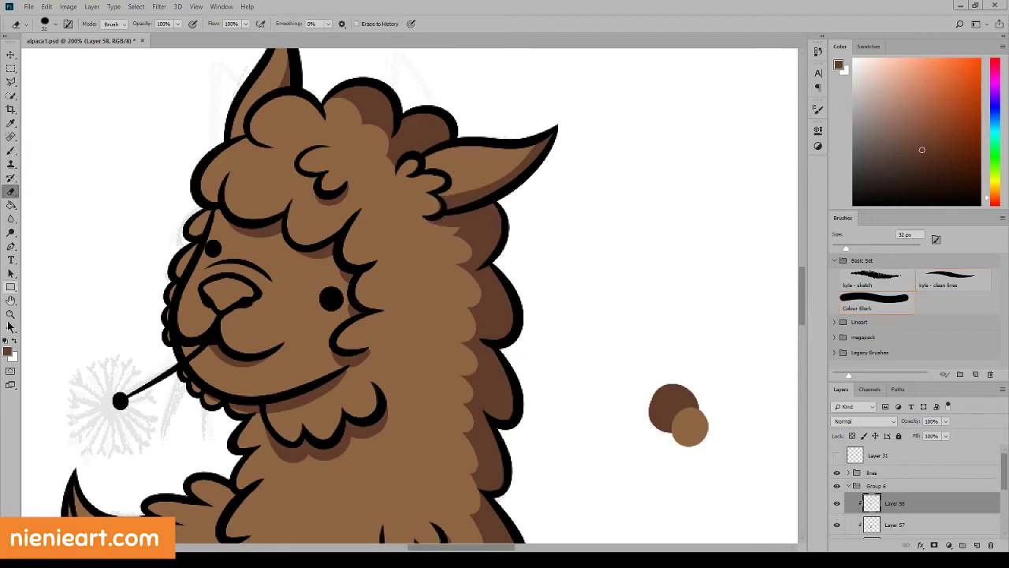
pyautogui.press('b')
# Step: Pick another brown and paint scalloped fur along the underside of the back leg
pyautogui.keyDown('alt'); pyautogui.keyDown('shift'); pyautogui.rightClick(438, 204); pyautogui.keyUp('shift'); pyautogui.keyUp('alt')
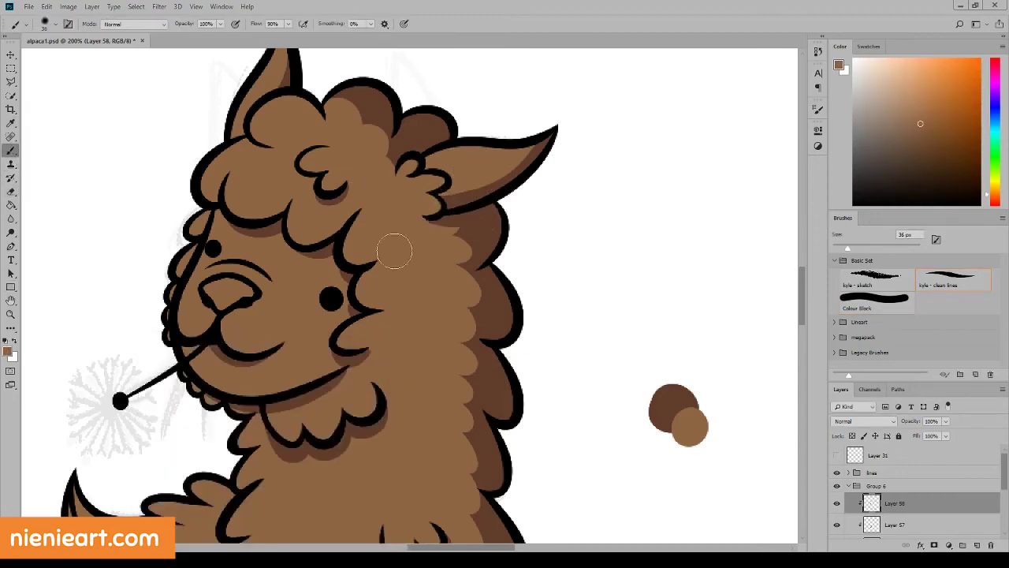
pyautogui.moveTo(804, 281); pyautogui.dragTo(807, 315)
pyautogui.moveTo(461, 547); pyautogui.dragTo(412, 546)
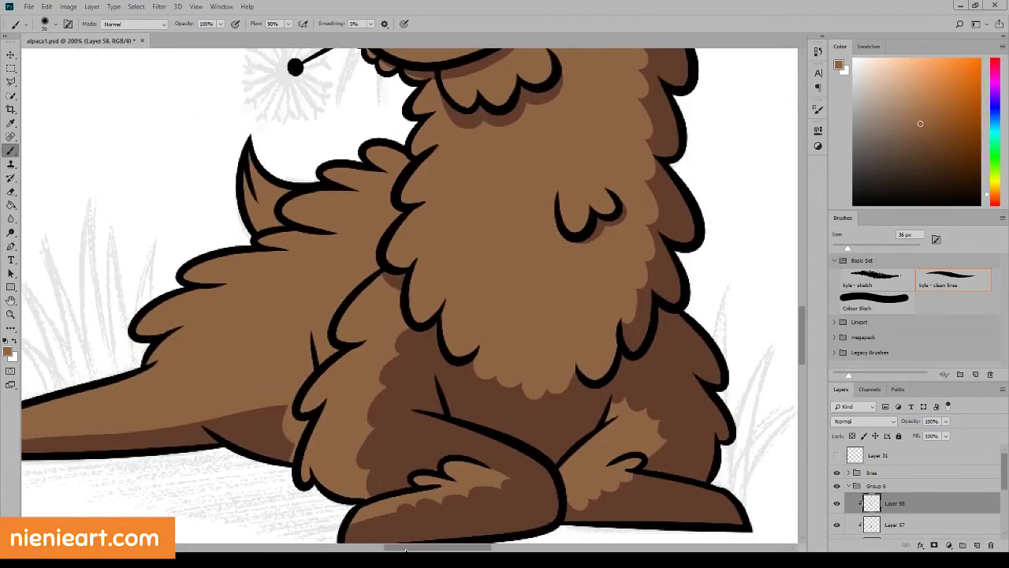
pyautogui.moveTo(470, 452)
pyautogui.mouseDown()
pyautogui.moveTo(353, 407)
pyautogui.moveTo(475, 422)
pyautogui.moveTo(388, 418)
pyautogui.moveTo(312, 436)
pyautogui.mouseUp()
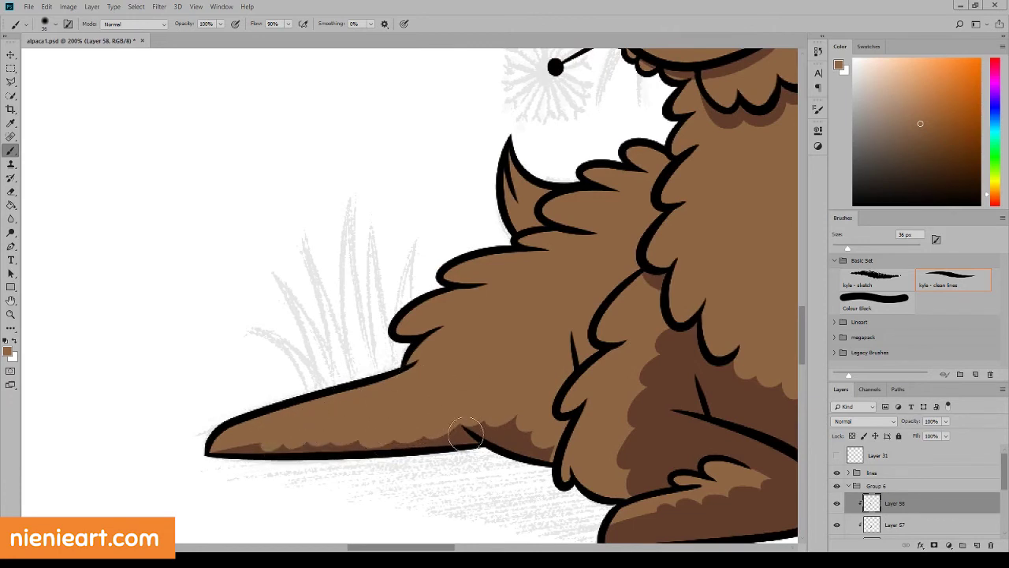
pyautogui.moveTo(406, 550); pyautogui.dragTo(438, 550)
# Step: Add Layer 59 clipped to the layer below and paint a dark brown spot on the hip
pyautogui.click(977, 545)
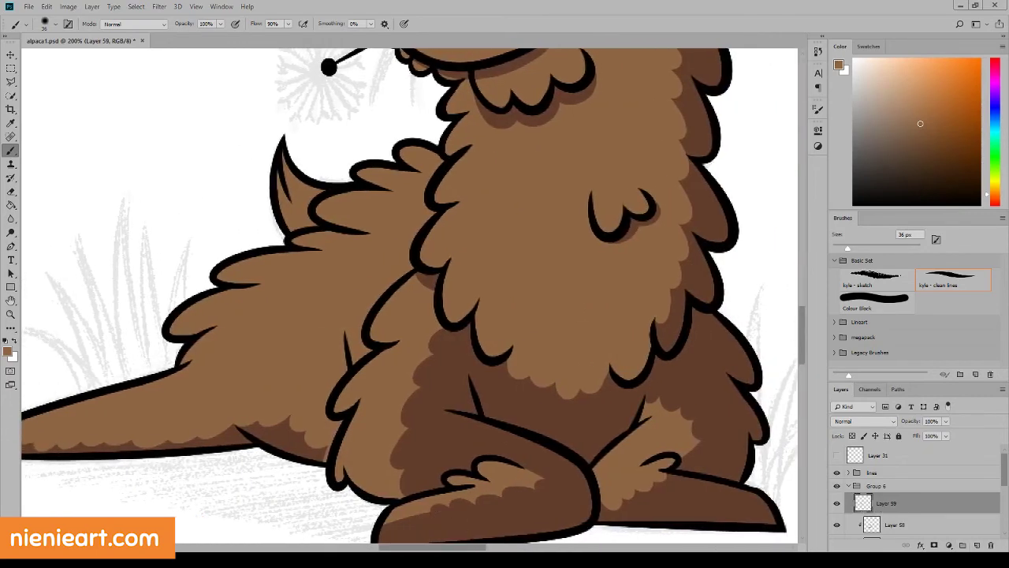
pyautogui.rightClick(932, 516)
pyautogui.click(915, 258)
pyautogui.click(7, 350)
pyautogui.click(388, 360)
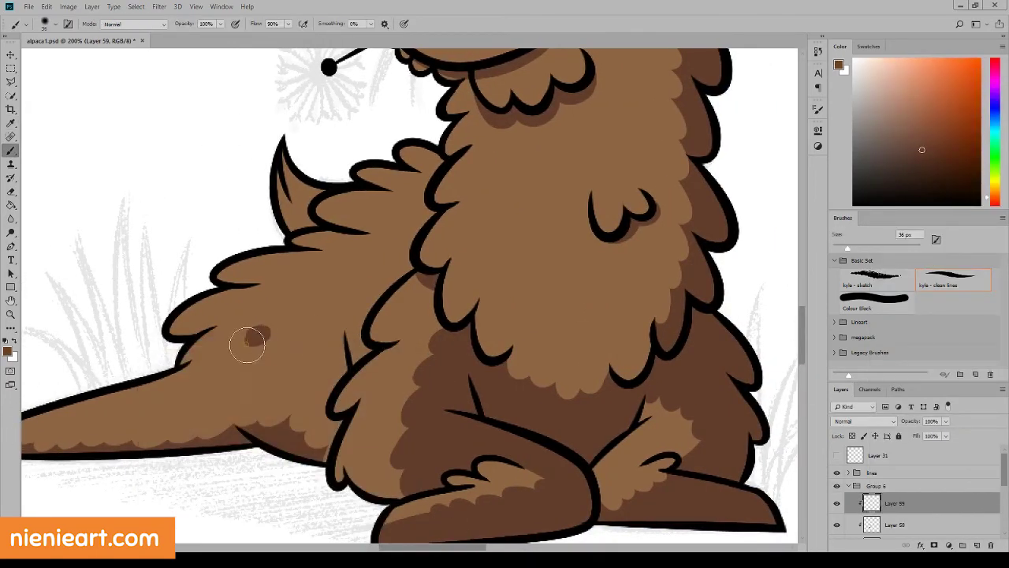
pyautogui.moveTo(246, 337)
pyautogui.mouseDown()
pyautogui.moveTo(270, 335)
pyautogui.moveTo(250, 331)
pyautogui.moveTo(264, 343)
pyautogui.mouseUp()
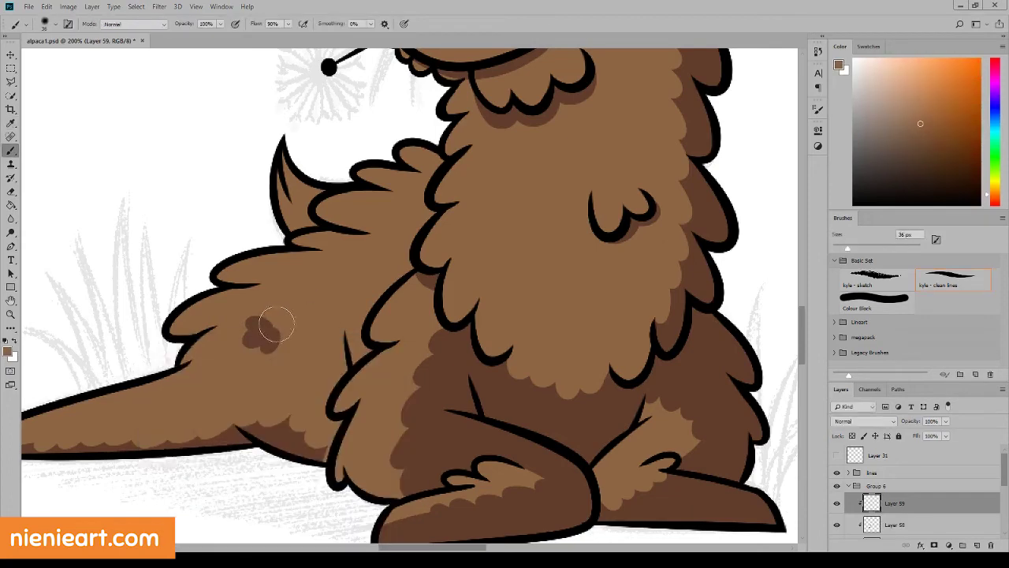
# Step: Choose a darker brown and paint a dark blob on the chest
pyautogui.click(7, 351)
pyautogui.click(217, 464)
pyautogui.click(387, 361)
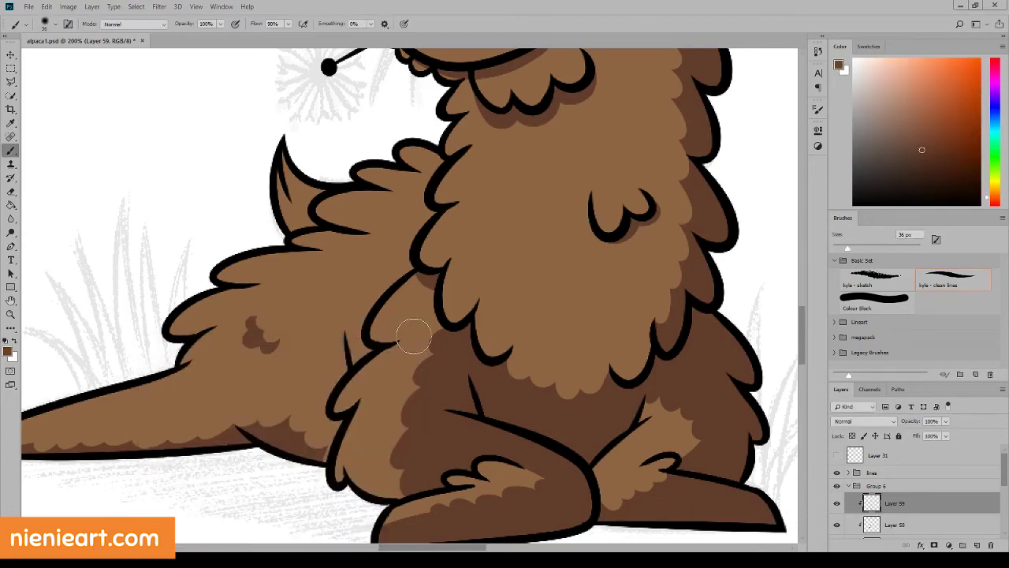
pyautogui.click(490, 237)
pyautogui.moveTo(493, 233)
pyautogui.mouseDown()
pyautogui.moveTo(507, 234)
pyautogui.moveTo(514, 213)
pyautogui.moveTo(495, 225)
pyautogui.moveTo(517, 245)
pyautogui.mouseUp()
# Step: Sample a lighter brown from the fur and bring up the foreground Color Picker
pyautogui.click(7, 350)
pyautogui.click(413, 229)
pyautogui.press('Return')
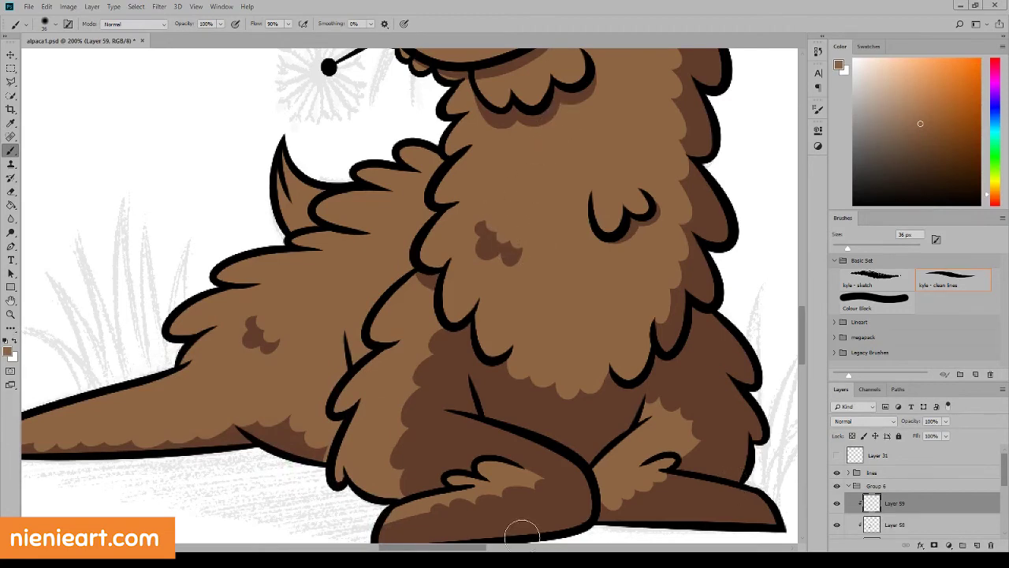
pyautogui.hscroll(2, 784, 324)
pyautogui.scroll(5, 792, 307)
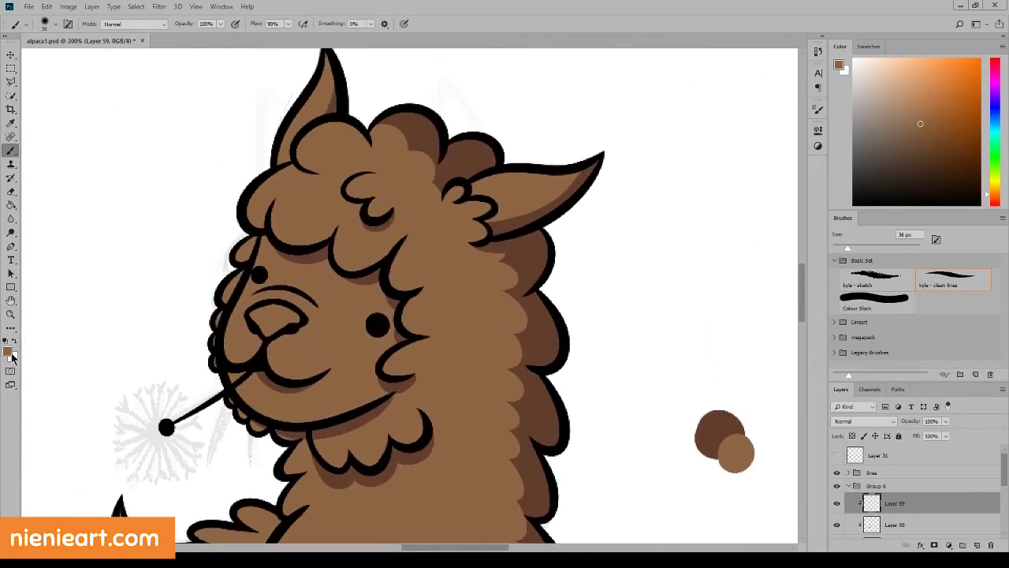
pyautogui.click(9, 353)
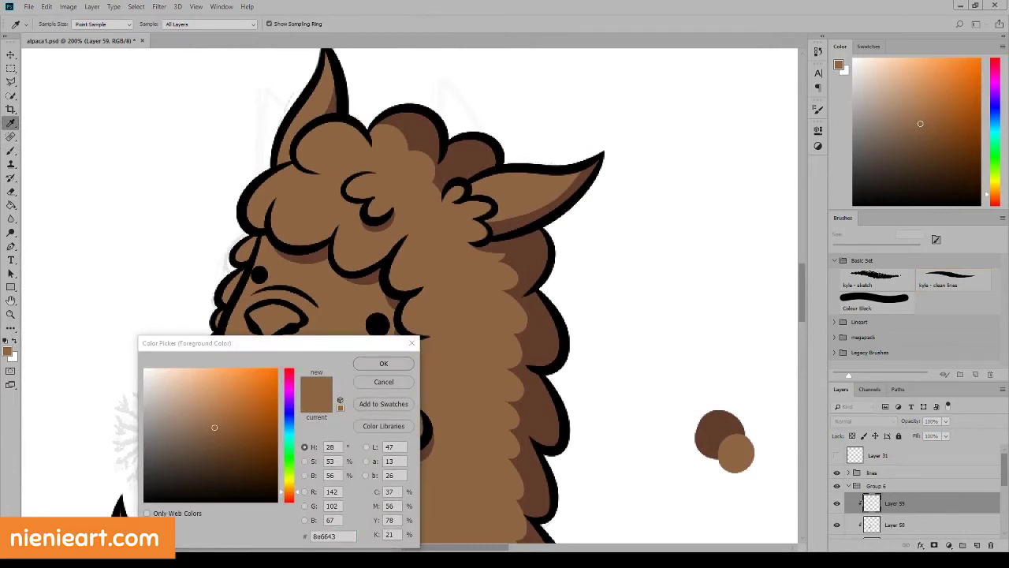
# Step: Paste a dark grey-brown hex colour and paint over the whole muzzle
pyautogui.click(327, 535)
pyautogui.write('414141')
pyautogui.press('Return')
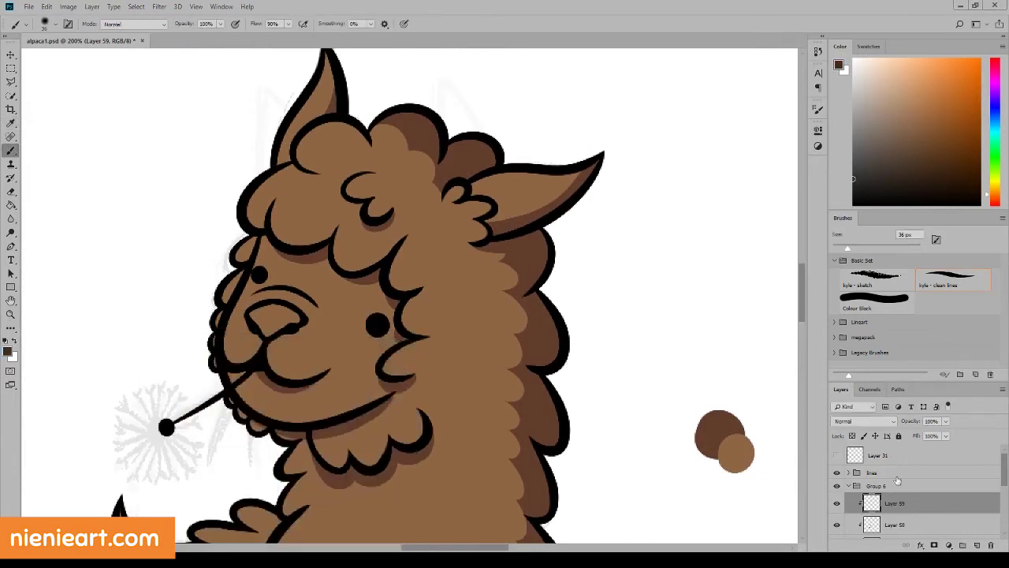
pyautogui.moveTo(293, 356)
pyautogui.mouseDown()
pyautogui.moveTo(247, 337)
pyautogui.moveTo(270, 327)
pyautogui.moveTo(273, 302)
pyautogui.moveTo(260, 309)
pyautogui.moveTo(308, 342)
pyautogui.moveTo(245, 313)
pyautogui.moveTo(237, 363)
pyautogui.mouseUp()
pyautogui.moveTo(304, 300)
pyautogui.mouseDown()
pyautogui.moveTo(316, 361)
pyautogui.moveTo(300, 377)
pyautogui.moveTo(315, 354)
pyautogui.moveTo(299, 304)
pyautogui.moveTo(232, 322)
pyautogui.moveTo(259, 293)
pyautogui.mouseUp()
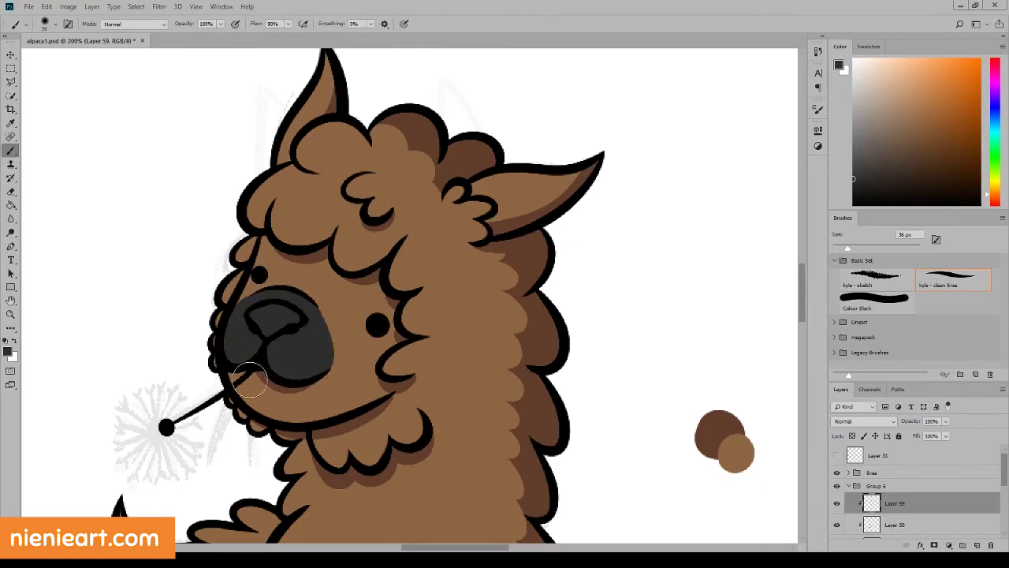
pyautogui.moveTo(237, 360)
pyautogui.mouseDown()
pyautogui.moveTo(264, 384)
pyautogui.moveTo(241, 372)
pyautogui.moveTo(297, 372)
pyautogui.moveTo(248, 394)
pyautogui.moveTo(233, 367)
pyautogui.moveTo(240, 390)
pyautogui.mouseUp()
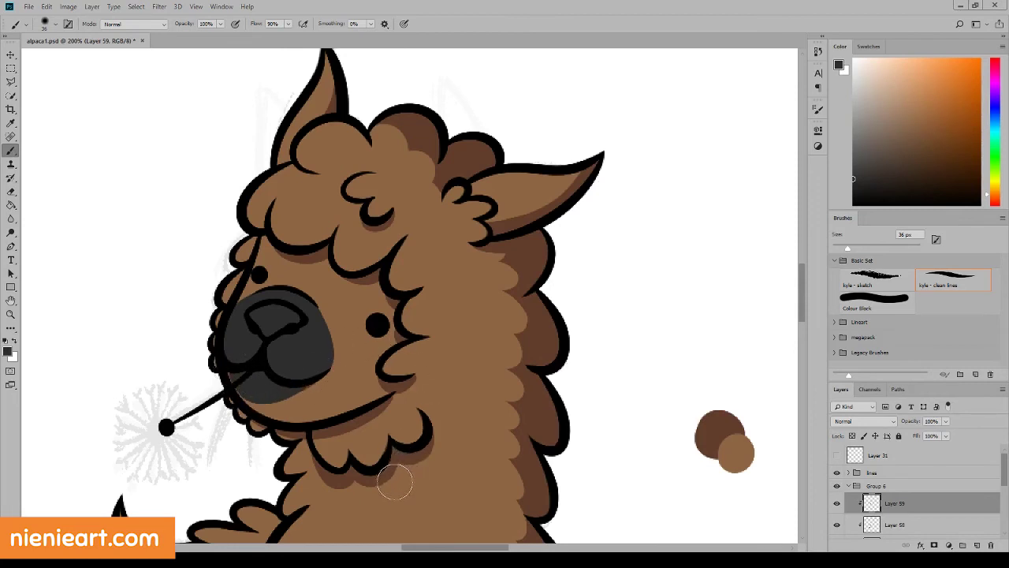
pyautogui.moveTo(327, 370); pyautogui.dragTo(236, 383)
pyautogui.moveTo(234, 332)
pyautogui.mouseDown()
pyautogui.moveTo(322, 342)
pyautogui.moveTo(315, 388)
pyautogui.mouseUp()
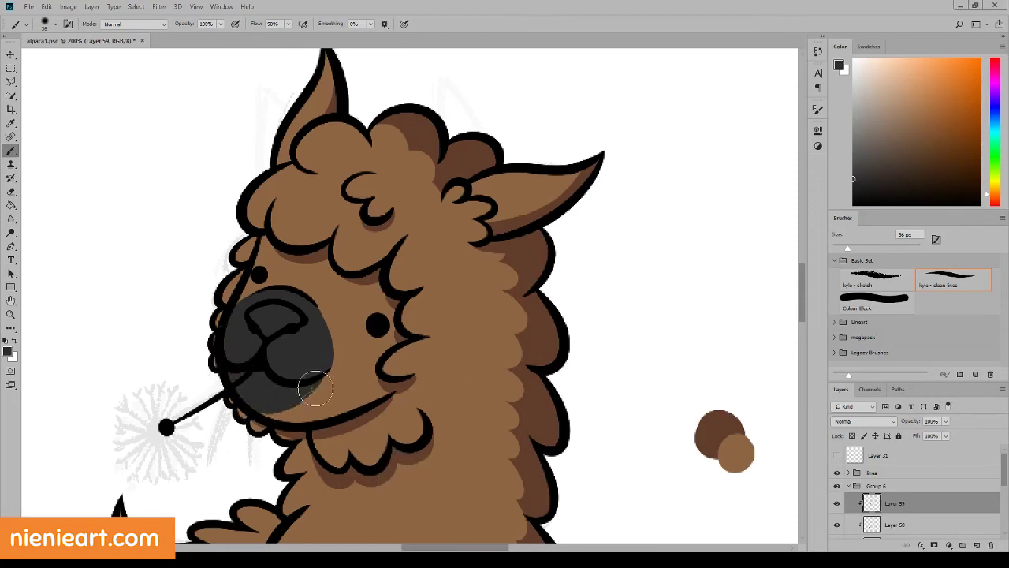
# Step: Set the muzzle layer to Multiply at 90% opacity and add a new layer for the nose
pyautogui.click(893, 421)
pyautogui.click(860, 197)
pyautogui.moveTo(945, 421); pyautogui.dragTo(927, 440)
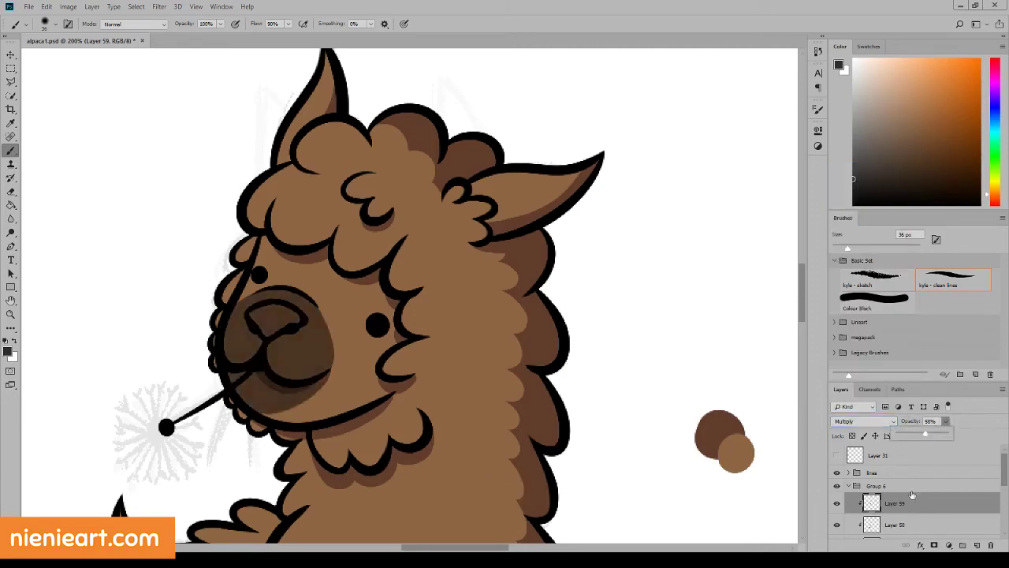
pyautogui.click(976, 545)
pyautogui.click(8, 352)
# Step: Paint the nose near-black with a slightly smaller brush
pyautogui.click(384, 363)
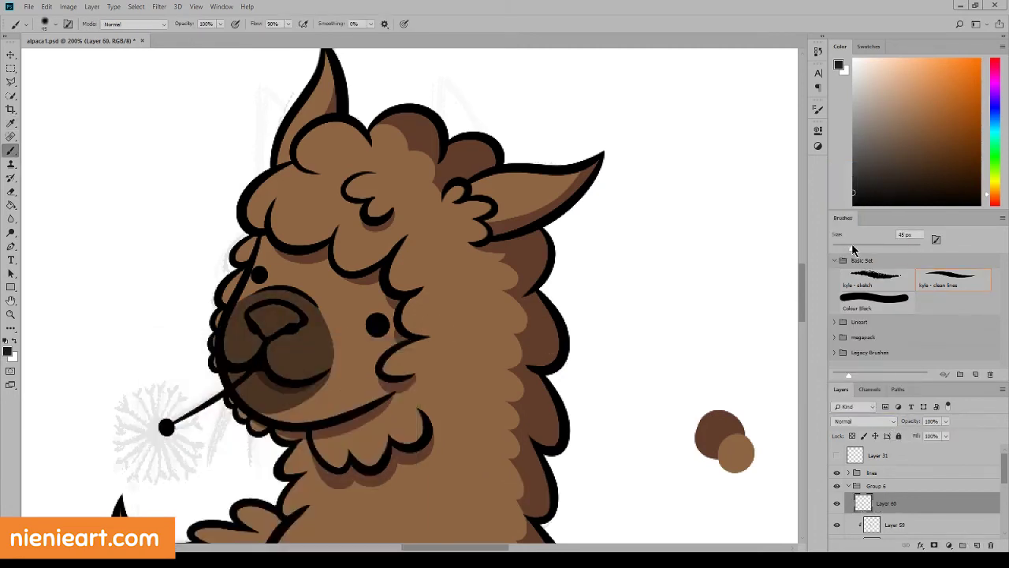
pyautogui.moveTo(848, 248); pyautogui.dragTo(846, 248)
pyautogui.moveTo(272, 309); pyautogui.dragTo(306, 325)
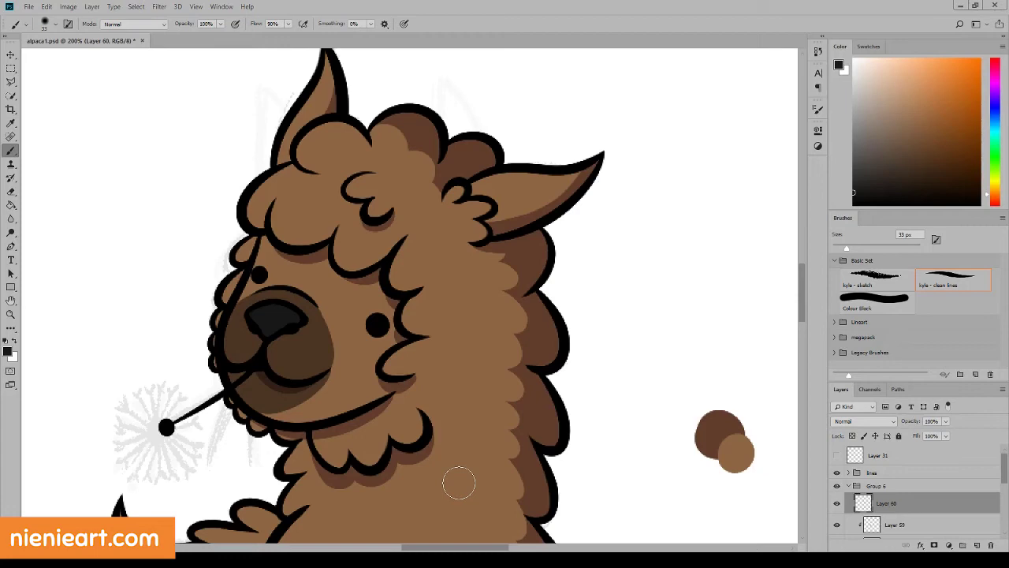
pyautogui.scroll(-5, 802, 287)
pyautogui.hscroll(-3, 803, 287)
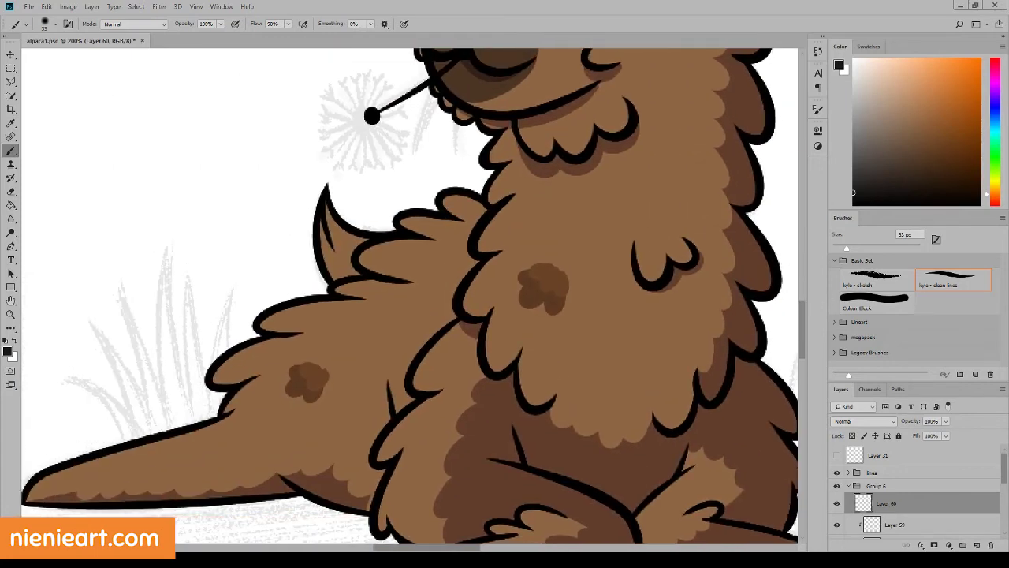
# Step: Copy a rectangular area of Layer 59 onto new Layer 61, keeping Multiply blending
pyautogui.click(868, 482)
pyautogui.scroll(3, 580, 298)
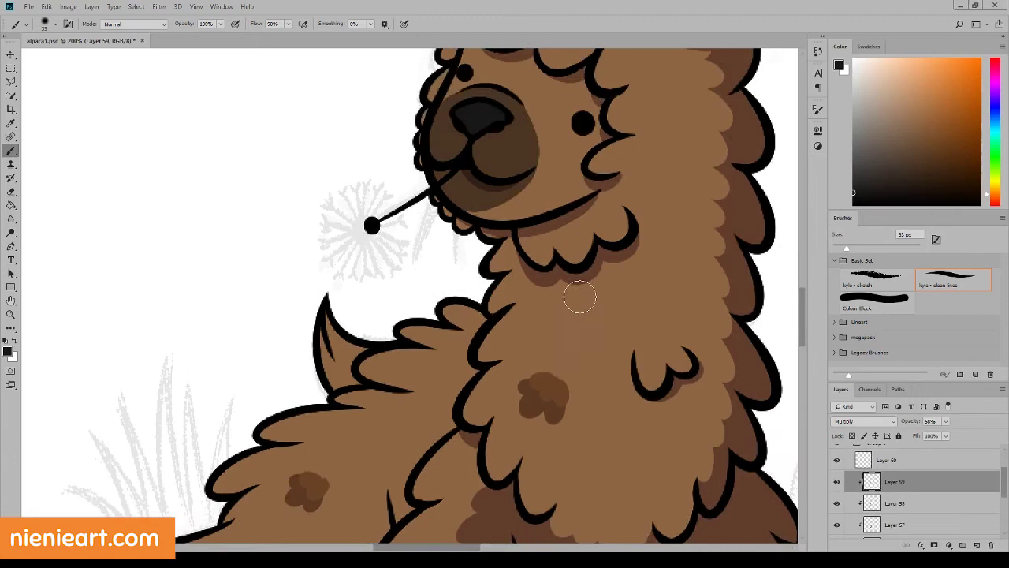
pyautogui.click(10, 69)
pyautogui.moveTo(410, 61); pyautogui.dragTo(593, 221)
pyautogui.rightClick(590, 185)
pyautogui.click(580, 262)
pyautogui.click(864, 421)
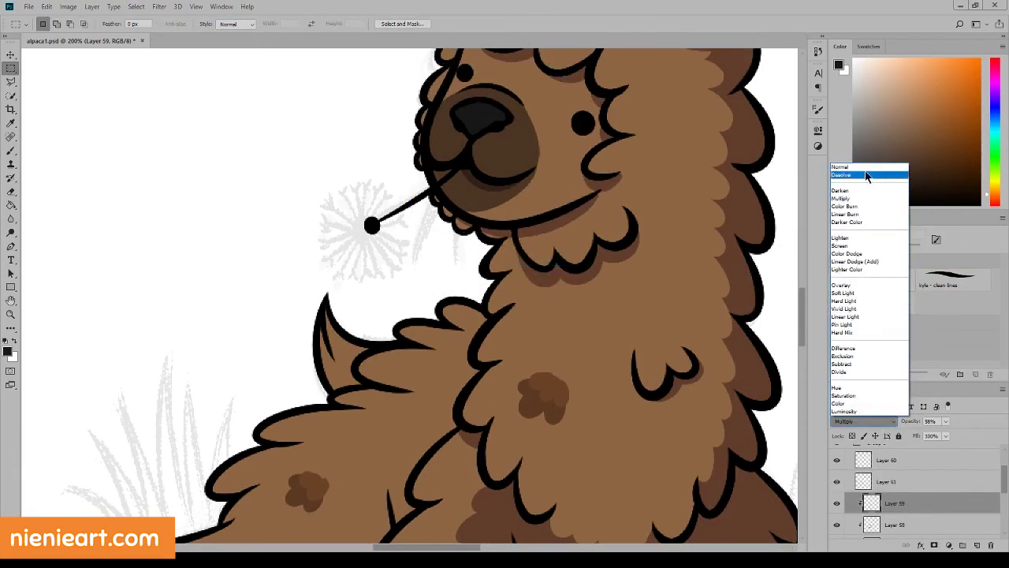
pyautogui.press('Escape')
# Step: Rename Layer 60 to 'nose'
pyautogui.click(887, 481)
pyautogui.rightClick(887, 481)
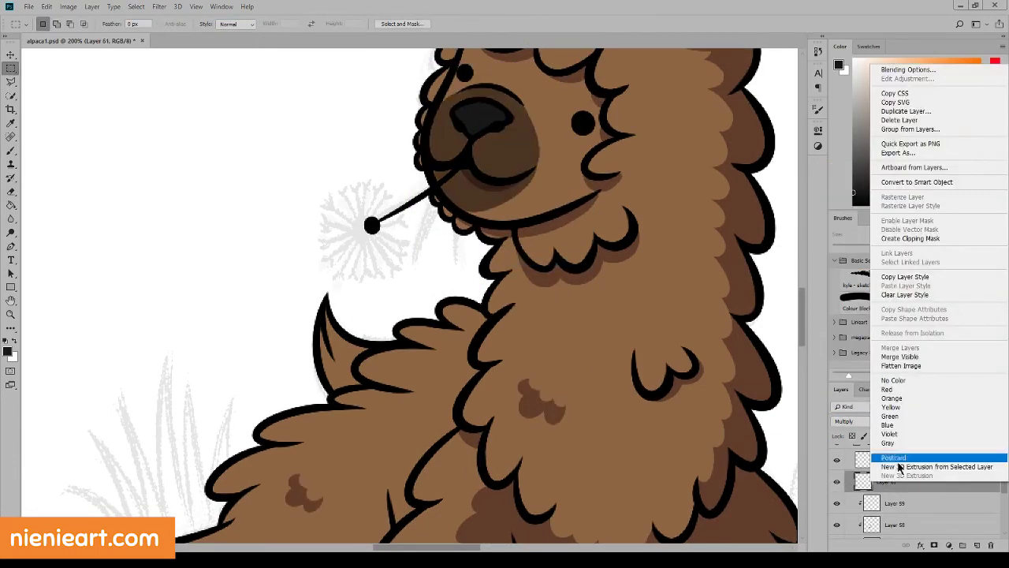
pyautogui.press('Escape')
pyautogui.rightClick(899, 477)
pyautogui.click(905, 295)
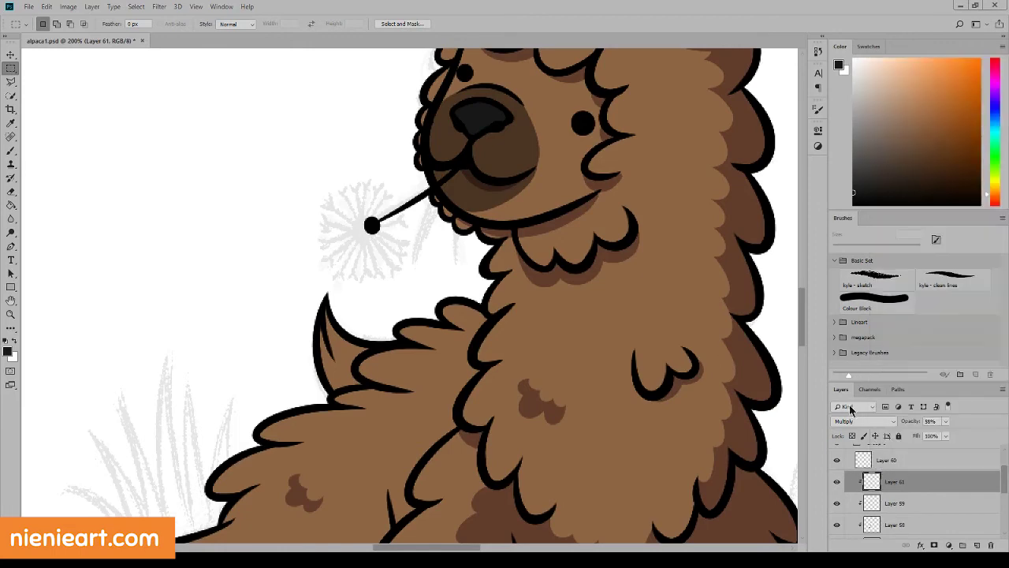
pyautogui.doubleClick(887, 460)
pyautogui.write('nose')
pyautogui.press('Return')
# Step: Add Layer 62 clipped to the layer below
pyautogui.click(977, 545)
pyautogui.rightClick(899, 481)
pyautogui.click(964, 383)
pyautogui.click(8, 352)
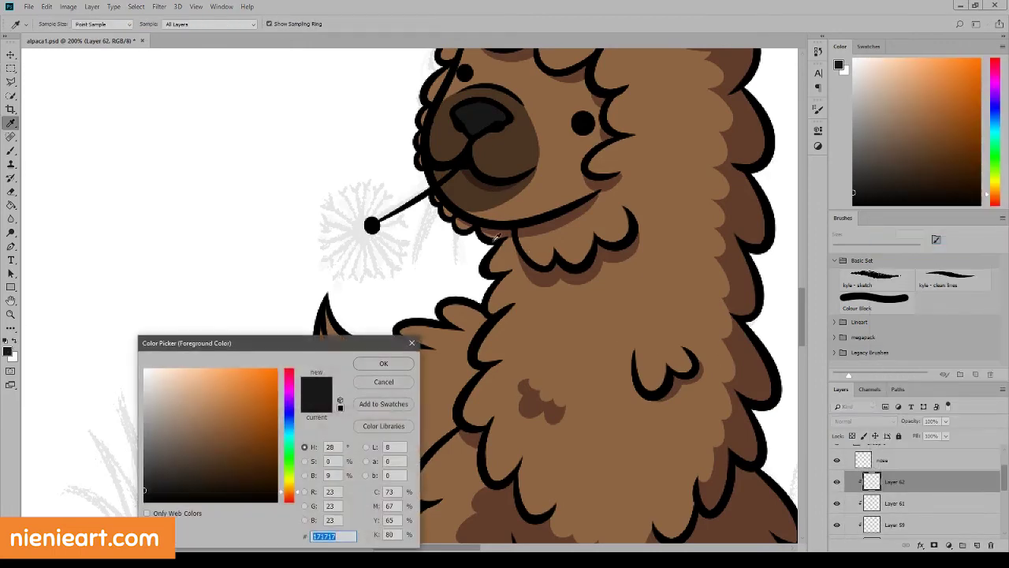
# Step: Shade the inner edge of the tail tuft in dark brown 603d2c
pyautogui.click(403, 369)
pyautogui.press('b')
pyautogui.moveTo(330, 380); pyautogui.dragTo(326, 367)
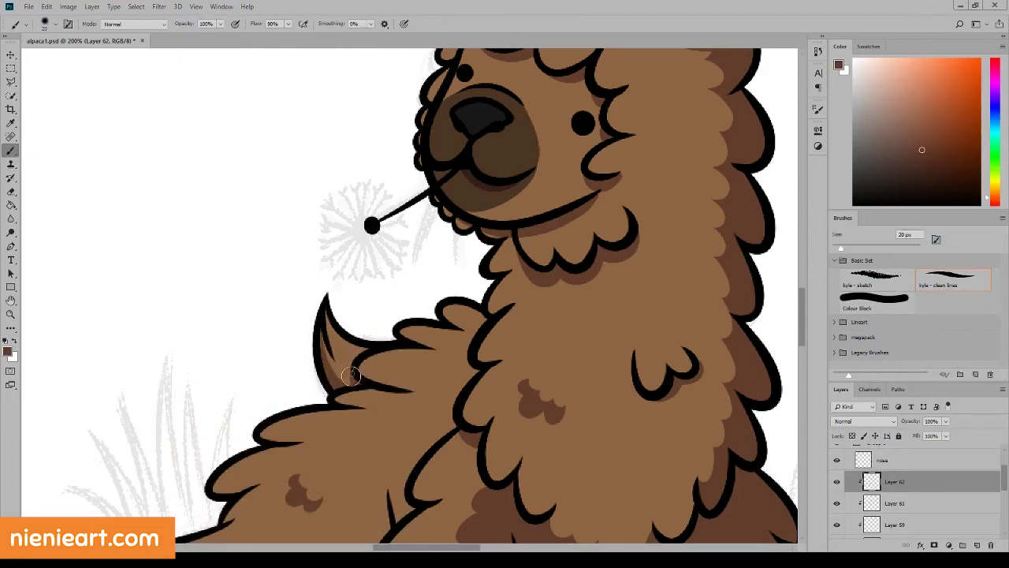
pyautogui.scroll(-3, 807, 345)
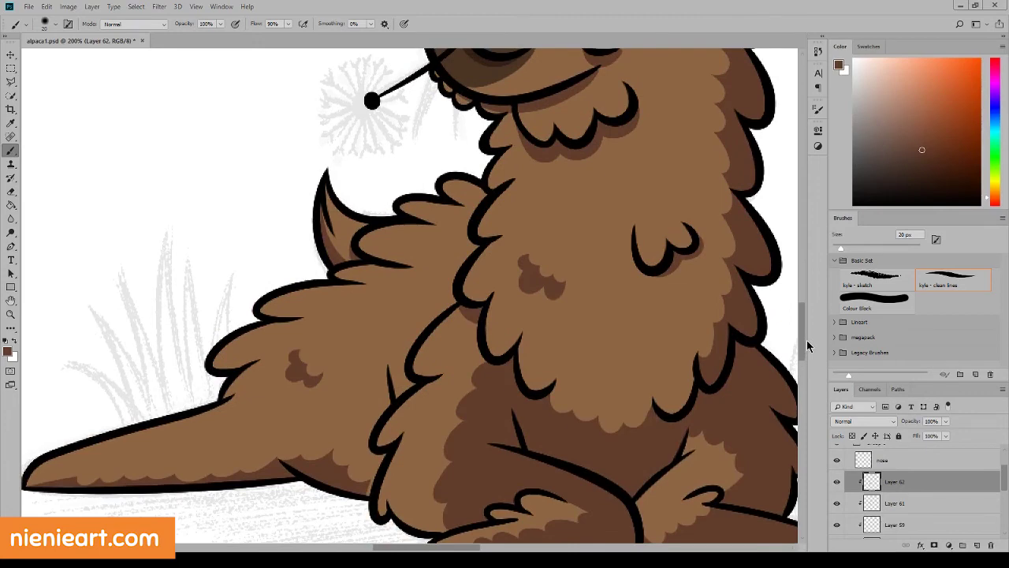
pyautogui.scroll(1, 807, 346)
pyautogui.scroll(-1, 804, 344)
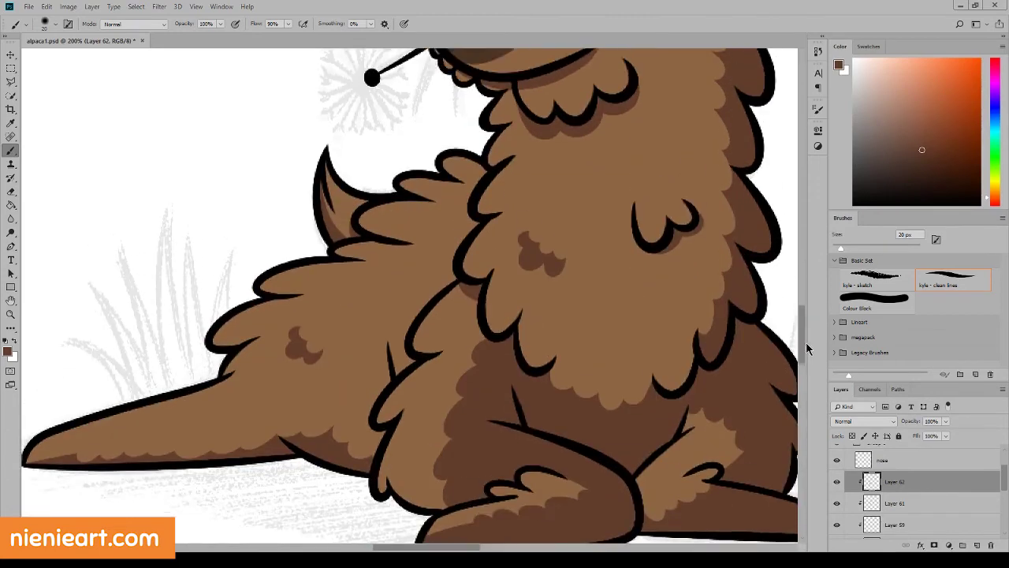
pyautogui.scroll(4, 815, 329)
pyautogui.scroll(1, 818, 321)
pyautogui.scroll(2, 814, 314)
# Step: Zoom out to 100% and add Layer 63 above Layer 62, moving the Color Picker aside
pyautogui.hotkey('ctrl', '-')
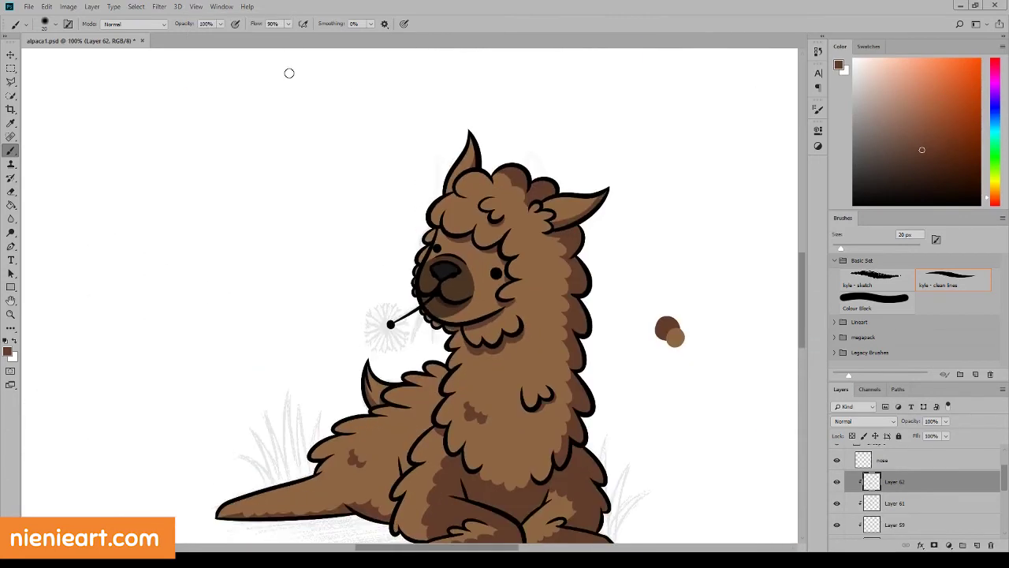
pyautogui.scroll(-3, 755, 275)
pyautogui.hscroll(4, 755, 274)
pyautogui.hscroll(1, 528, 515)
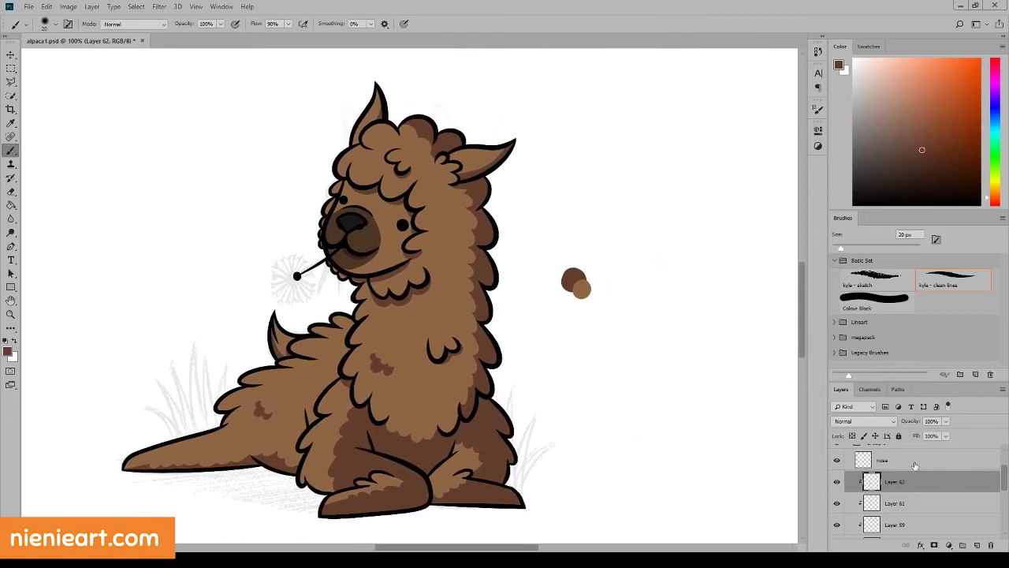
pyautogui.click(977, 545)
pyautogui.click(8, 351)
pyautogui.moveTo(319, 340); pyautogui.dragTo(738, 319)
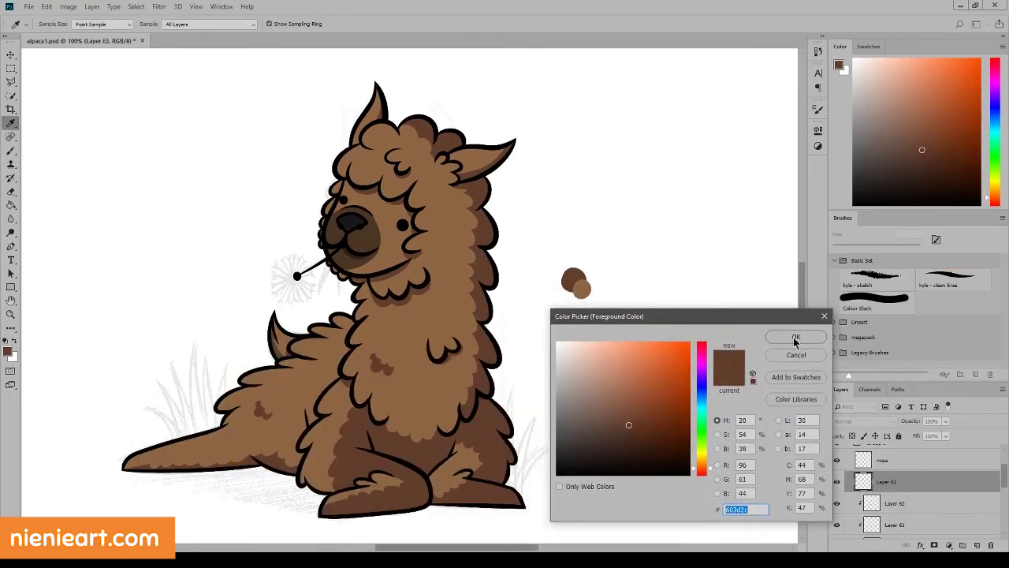
# Step: Clip Layer 63 to the layer below and set its blend mode to Linear Dodge (Add)
pyautogui.click(794, 337)
pyautogui.press('b')
pyautogui.click(864, 422)
pyautogui.click(868, 290)
pyautogui.rightClick(891, 478)
pyautogui.click(906, 233)
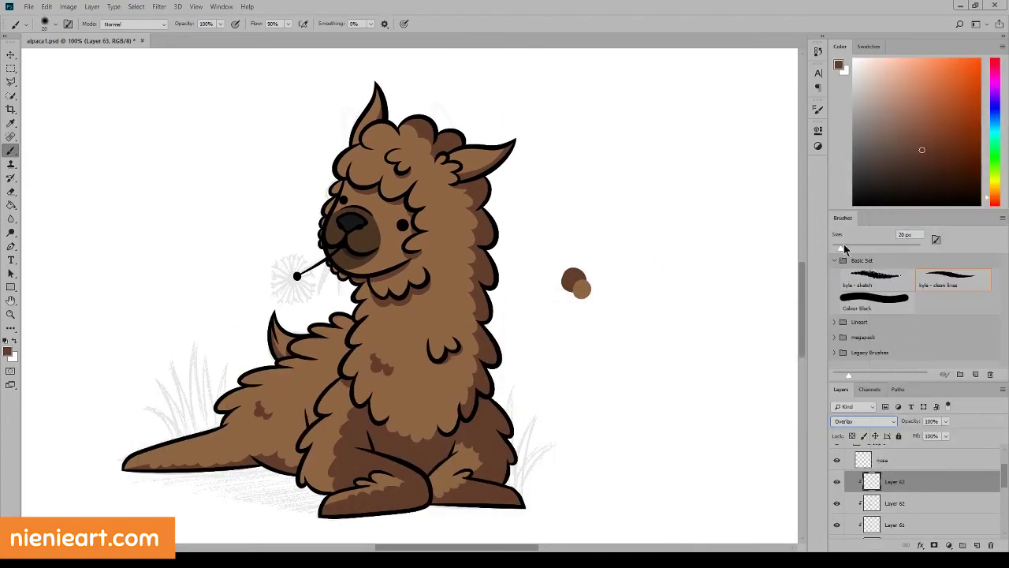
pyautogui.click(863, 421)
pyautogui.click(870, 263)
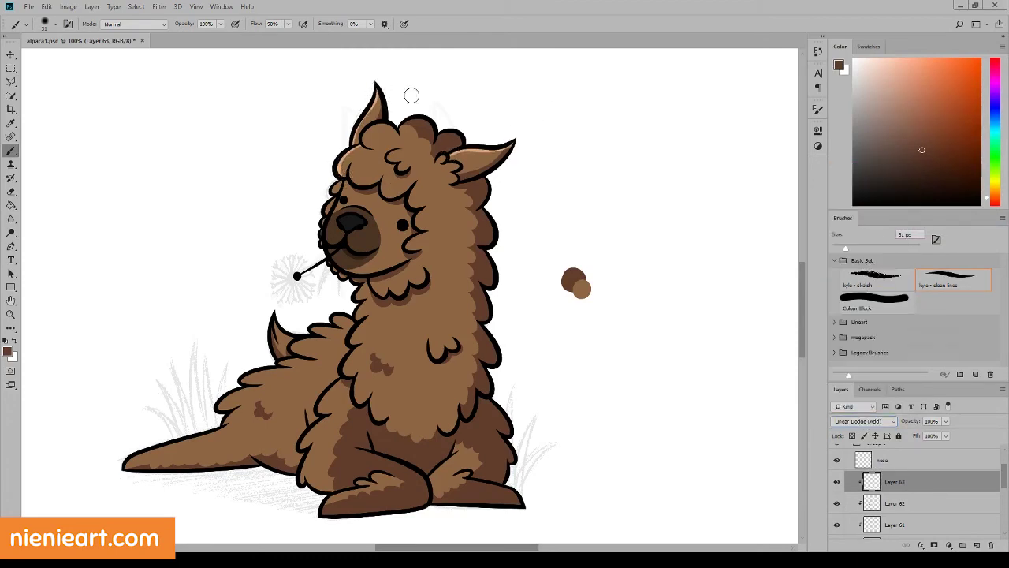
# Step: Paint a light highlight along the head curls and redraw the left cheek outline
pyautogui.hotkey('ctrl', '+')
pyautogui.scroll(5, 781, 250)
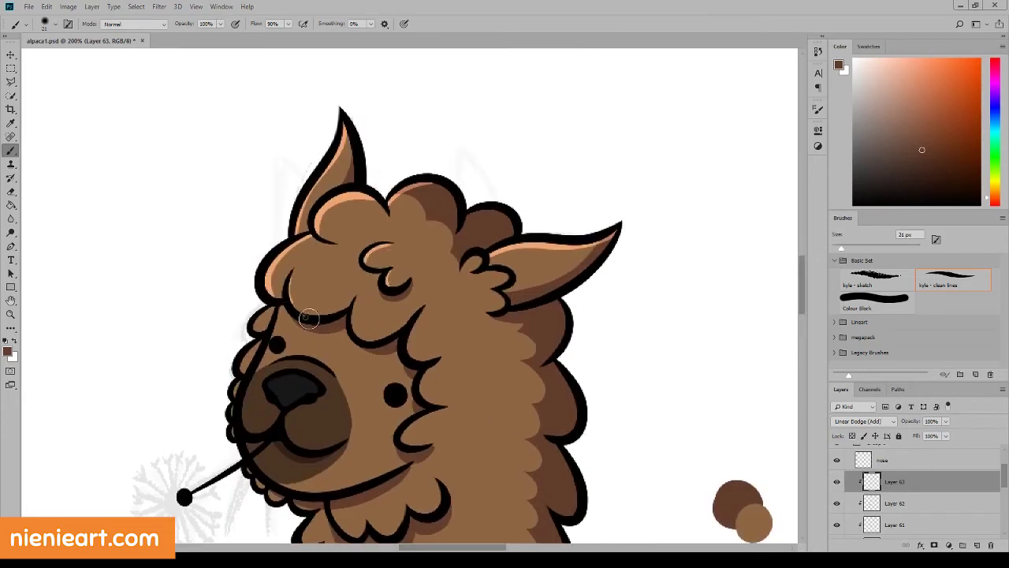
pyautogui.moveTo(293, 272); pyautogui.dragTo(340, 312)
pyautogui.press('e')
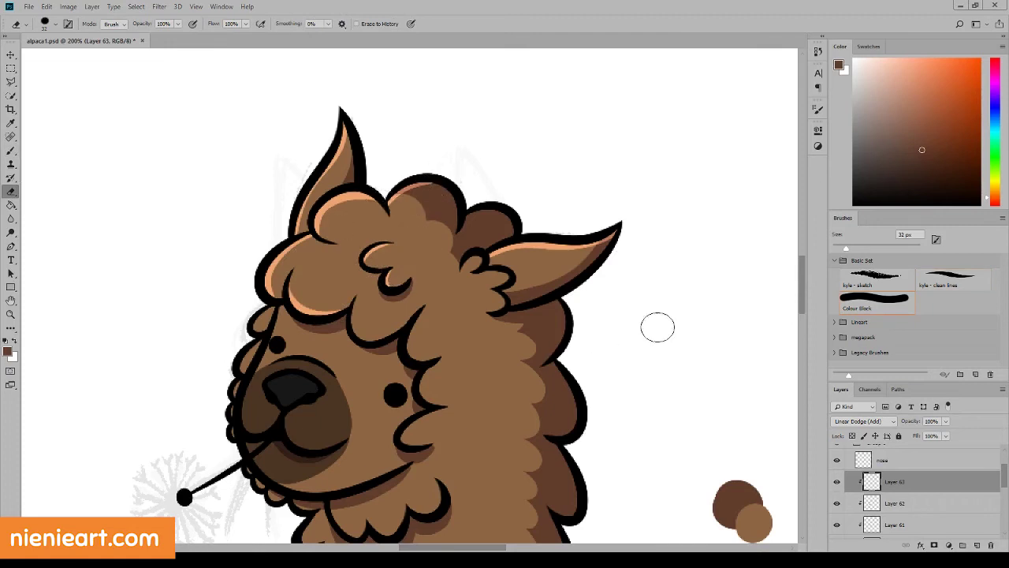
pyautogui.scroll(-2, 658, 327)
pyautogui.press('b')
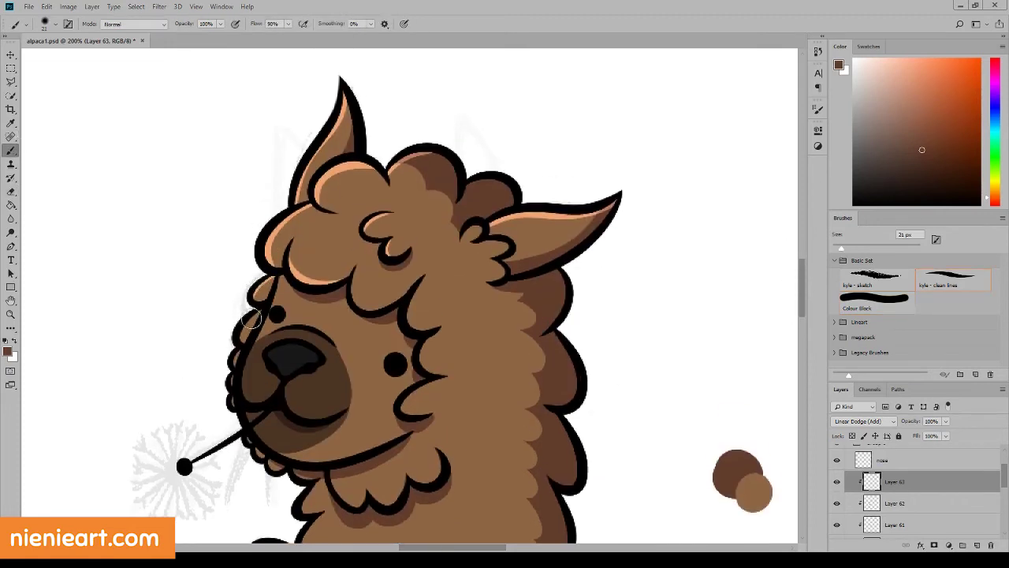
pyautogui.moveTo(234, 345); pyautogui.dragTo(263, 309)
# Step: Add a light orange highlight along the back fluff tuft, then view the whole alpaca at 100%
pyautogui.scroll(-2, 806, 326)
pyautogui.scroll(-3, 806, 326)
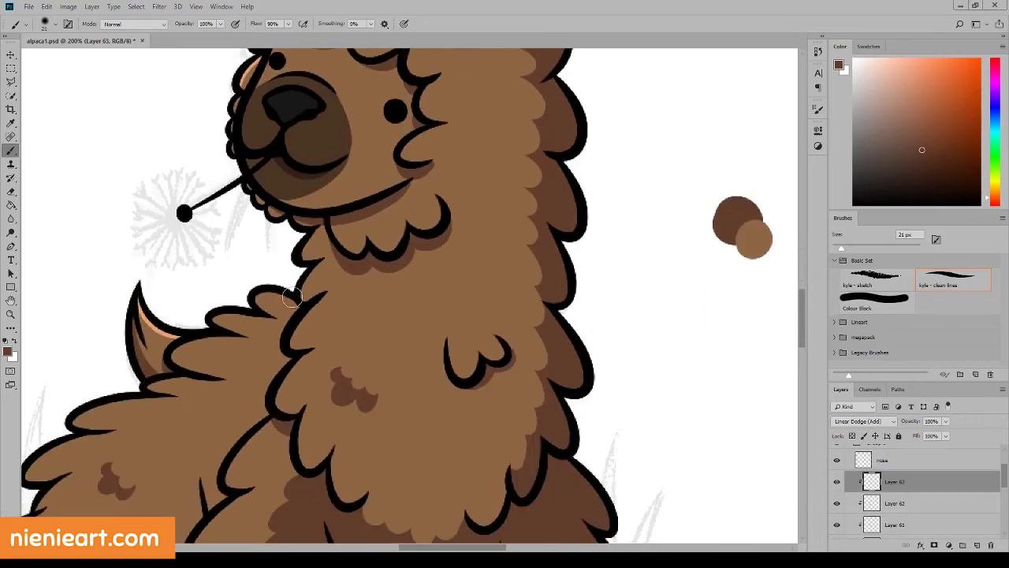
pyautogui.moveTo(252, 298); pyautogui.dragTo(298, 303)
pyautogui.click(196, 6)
pyautogui.click(221, 90)
# Step: Create Layer 65 for shine spots, hide the muzzle's dark shading, and add a blush layer
pyautogui.click(975, 545)
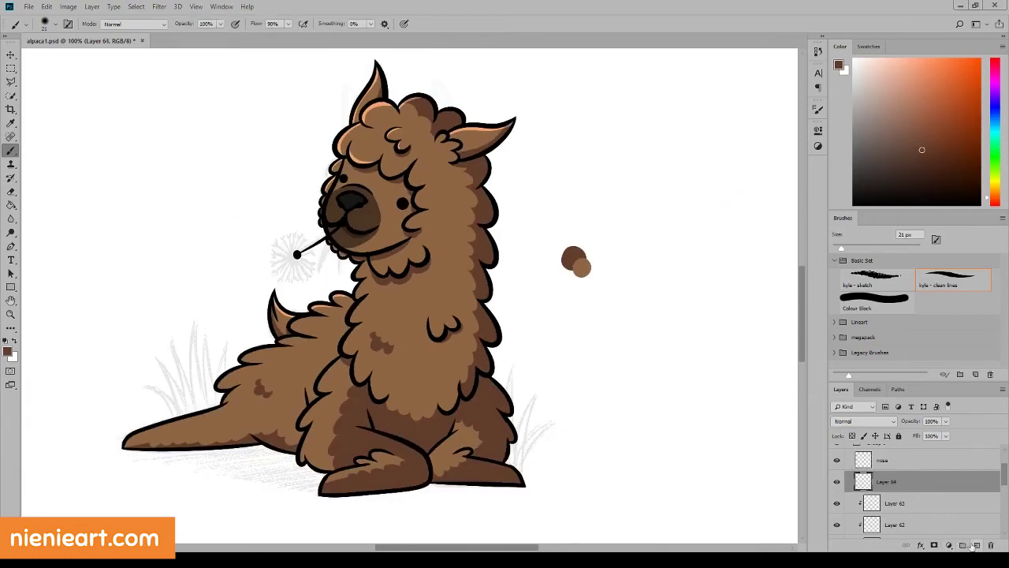
pyautogui.hotkey('ctrl', 'shift', 'alt', 'n')
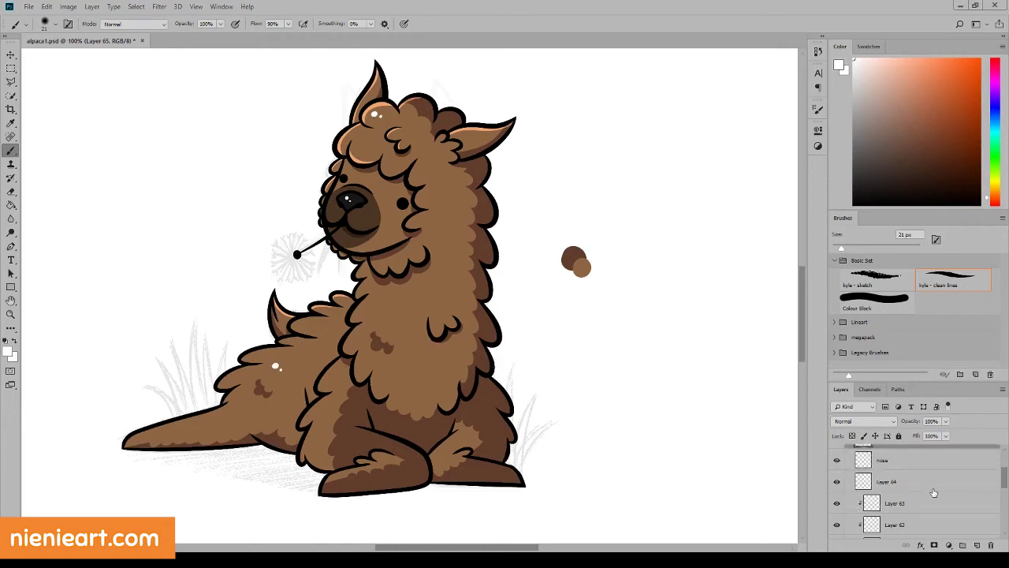
pyautogui.scroll(2, 934, 493)
pyautogui.scroll(-5, 923, 477)
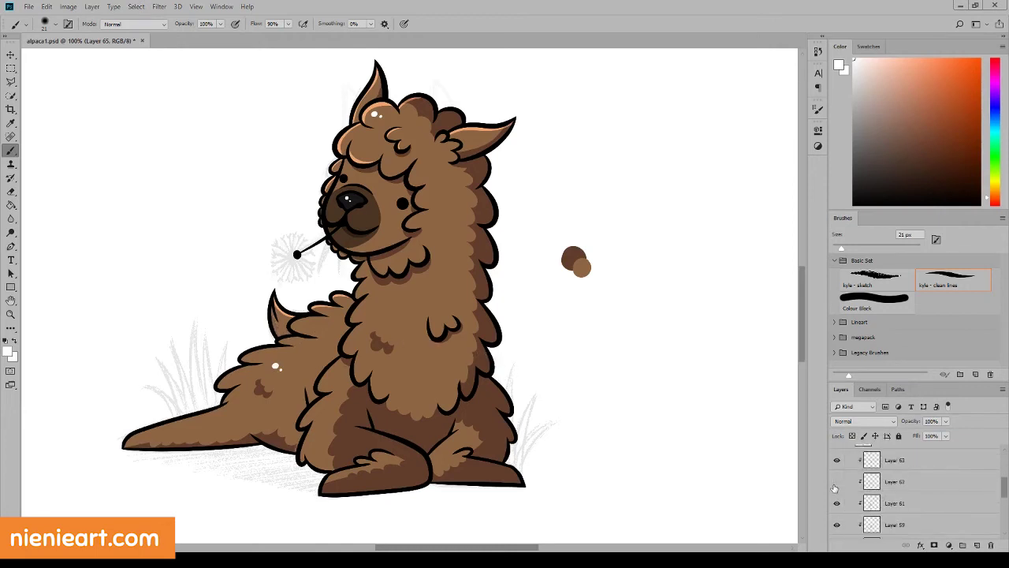
pyautogui.click(835, 486)
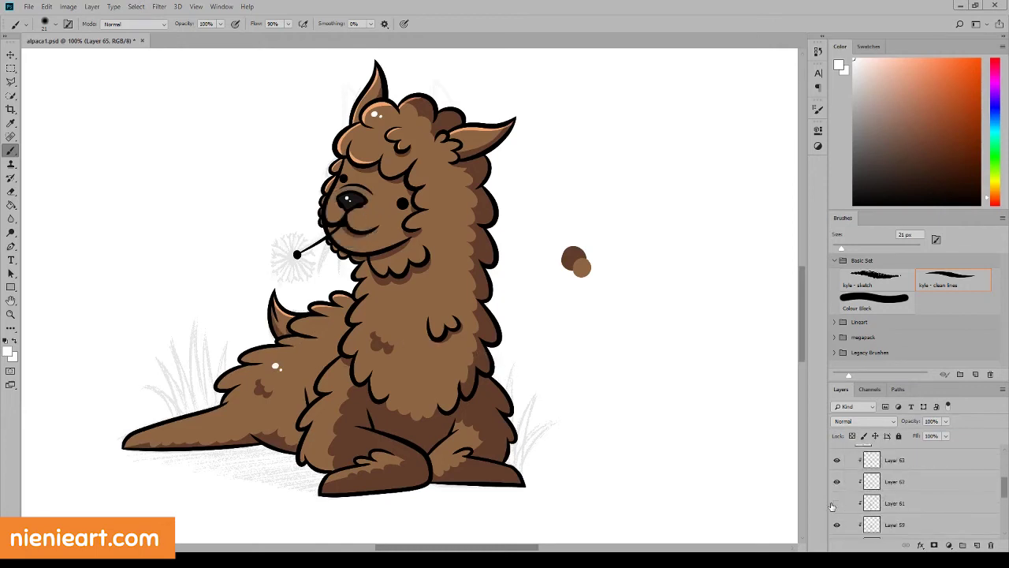
pyautogui.click(876, 459)
pyautogui.click(977, 545)
# Step: Set red as the blush colour and return to the Brush for the cheeks
pyautogui.click(840, 66)
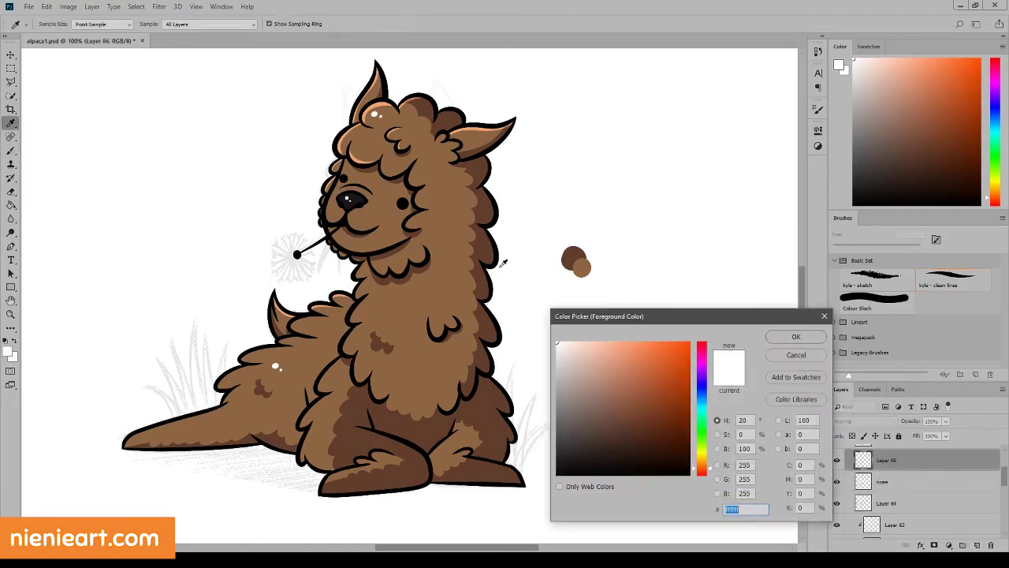
pyautogui.click(704, 475)
pyautogui.press('Return')
pyautogui.press('b')
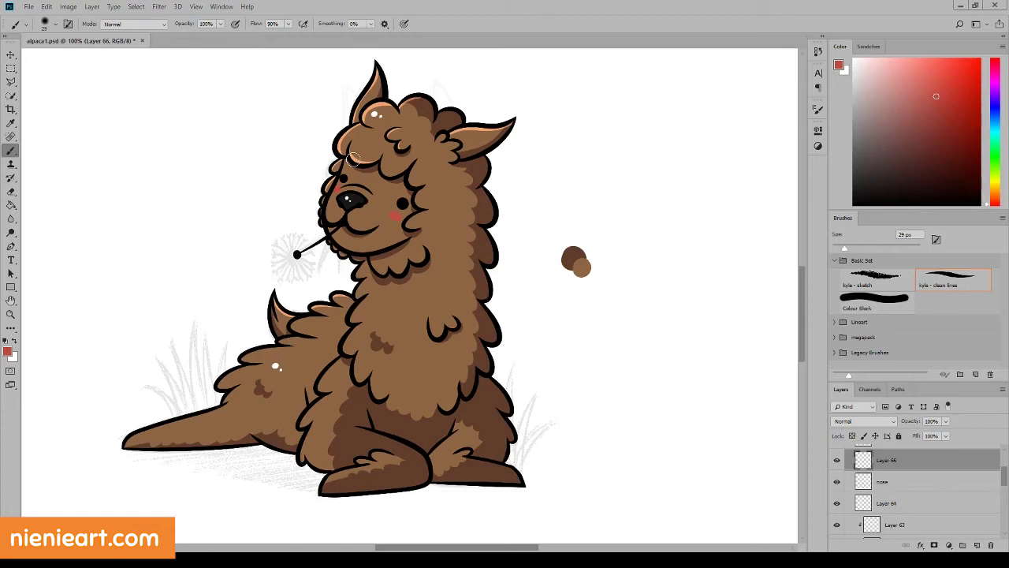
pyautogui.scroll(-3, 915, 489)
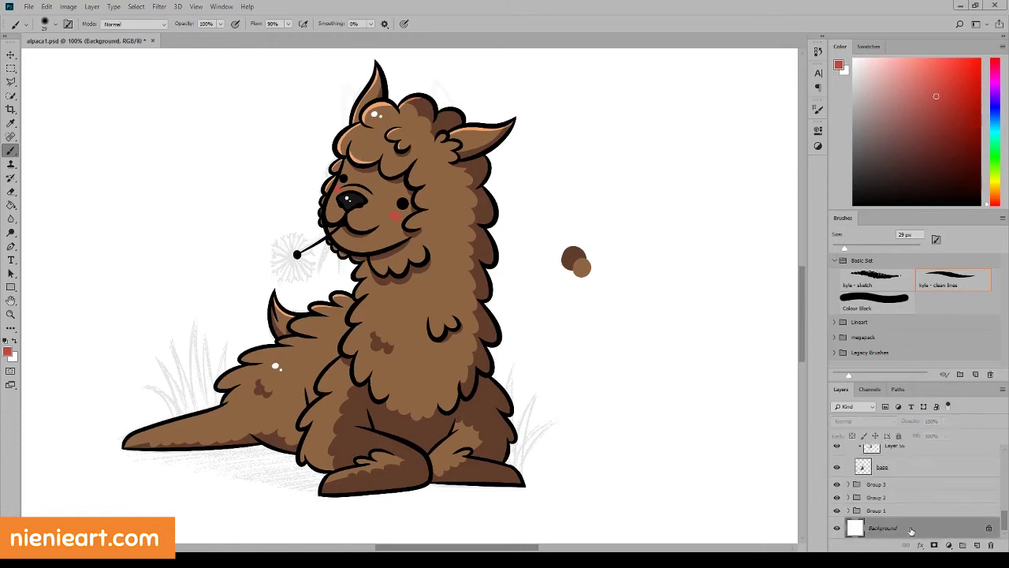
# Step: On a new layer below the base, paint green ground beneath the alpaca
pyautogui.click(977, 545)
pyautogui.click(7, 352)
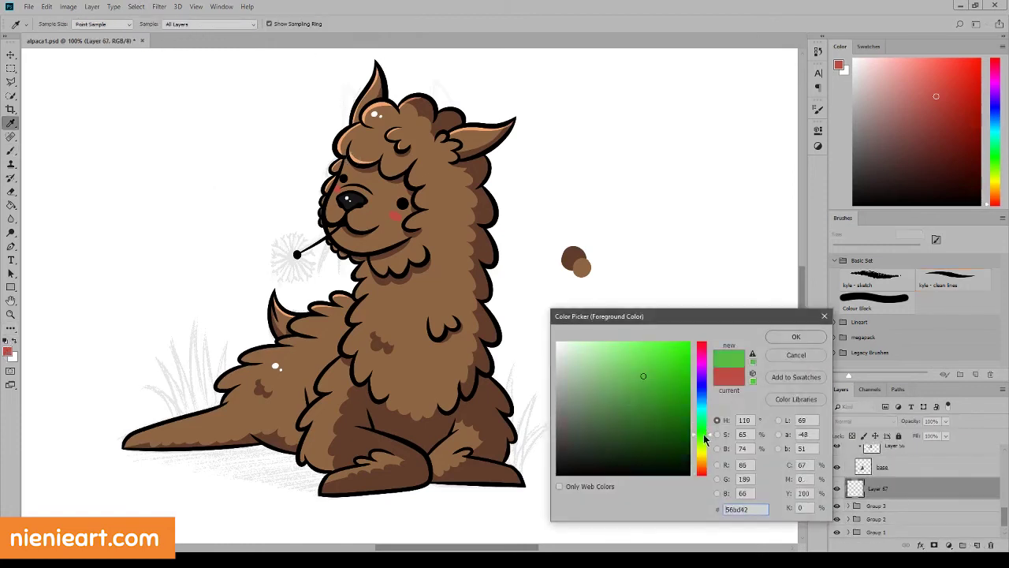
pyautogui.press('Return')
pyautogui.moveTo(182, 450)
pyautogui.mouseDown()
pyautogui.moveTo(308, 454)
pyautogui.moveTo(213, 474)
pyautogui.moveTo(309, 489)
pyautogui.mouseUp()
pyautogui.moveTo(197, 453)
pyautogui.mouseDown()
pyautogui.moveTo(126, 455)
pyautogui.moveTo(329, 494)
pyautogui.mouseUp()
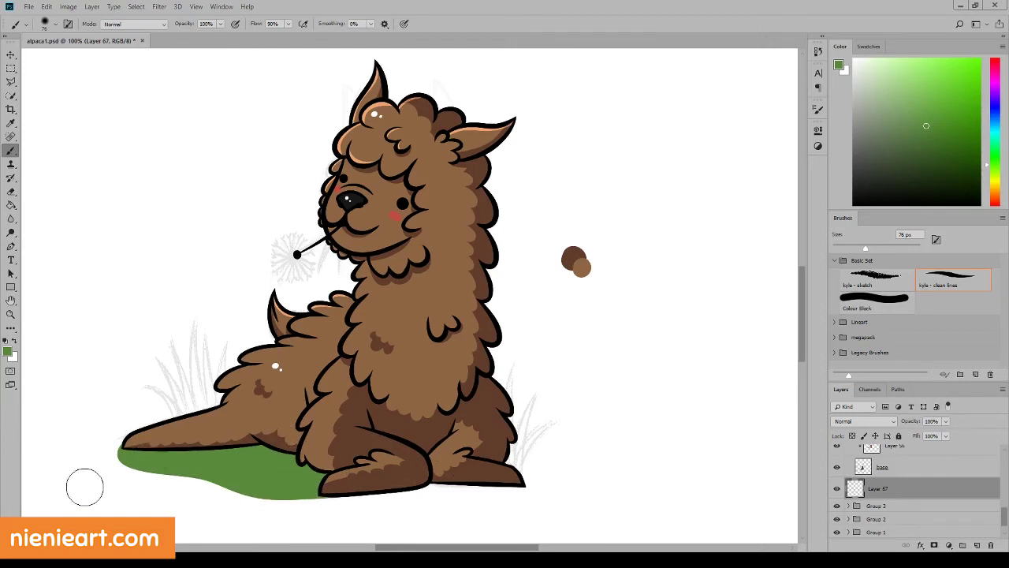
pyautogui.moveTo(126, 461)
pyautogui.mouseDown()
pyautogui.moveTo(245, 500)
pyautogui.moveTo(511, 493)
pyautogui.moveTo(326, 493)
pyautogui.moveTo(370, 483)
pyautogui.mouseUp()
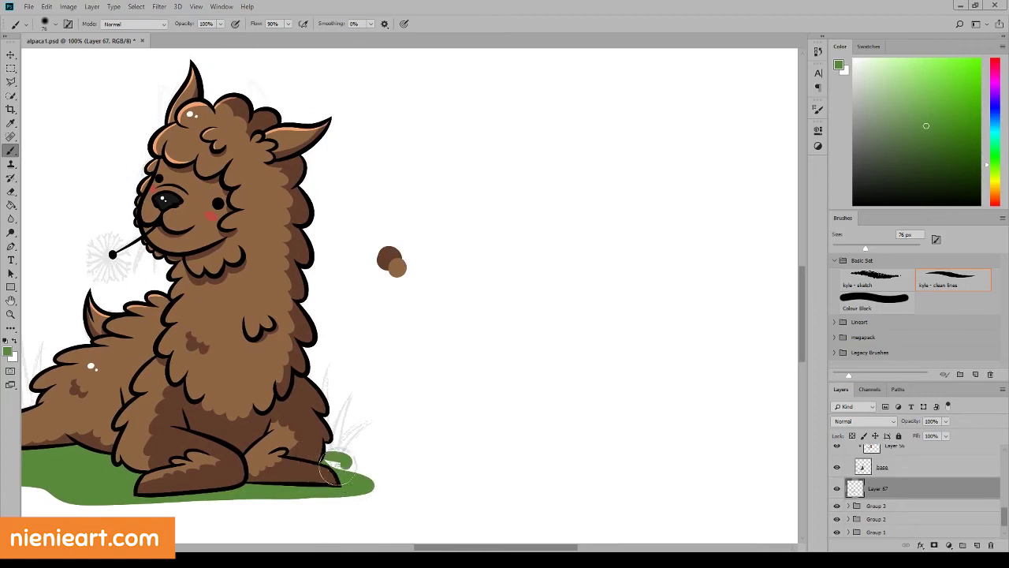
pyautogui.moveTo(454, 546); pyautogui.dragTo(417, 544)
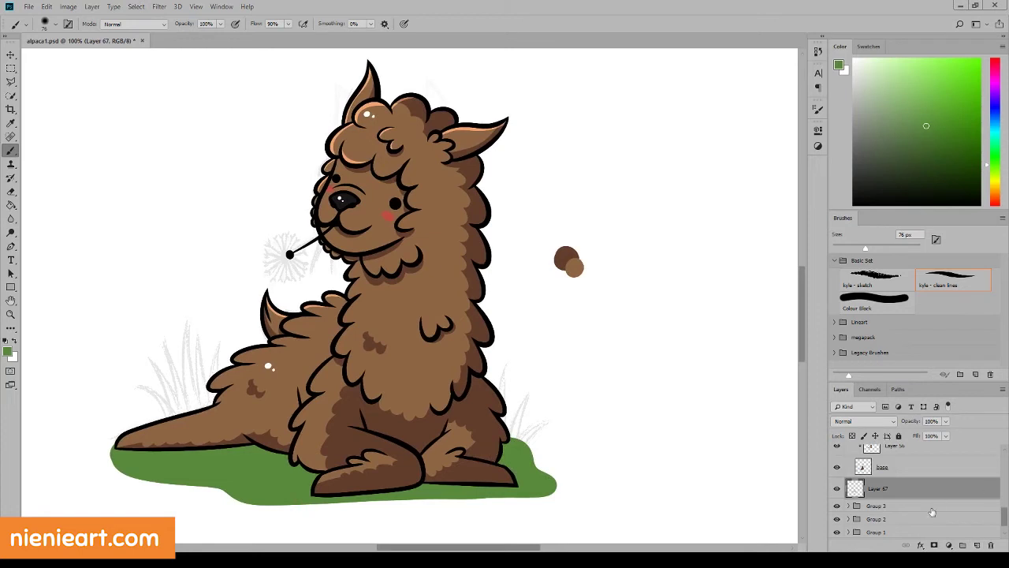
# Step: On another new layer, paint a tuft of grass blades beside the tail with a larger brush
pyautogui.click(977, 545)
pyautogui.moveTo(866, 247); pyautogui.dragTo(850, 247)
pyautogui.moveTo(167, 415)
pyautogui.mouseDown()
pyautogui.moveTo(137, 387)
pyautogui.moveTo(148, 361)
pyautogui.mouseUp()
pyautogui.moveTo(175, 413); pyautogui.dragTo(177, 343)
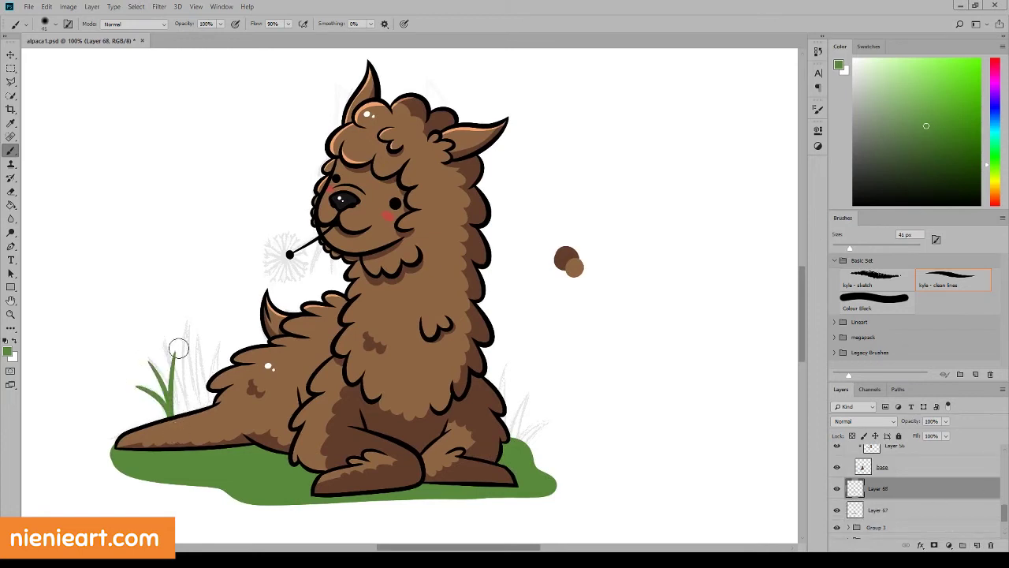
pyautogui.moveTo(189, 411)
pyautogui.mouseDown()
pyautogui.moveTo(190, 331)
pyautogui.moveTo(201, 345)
pyautogui.mouseUp()
pyautogui.moveTo(200, 408); pyautogui.dragTo(212, 363)
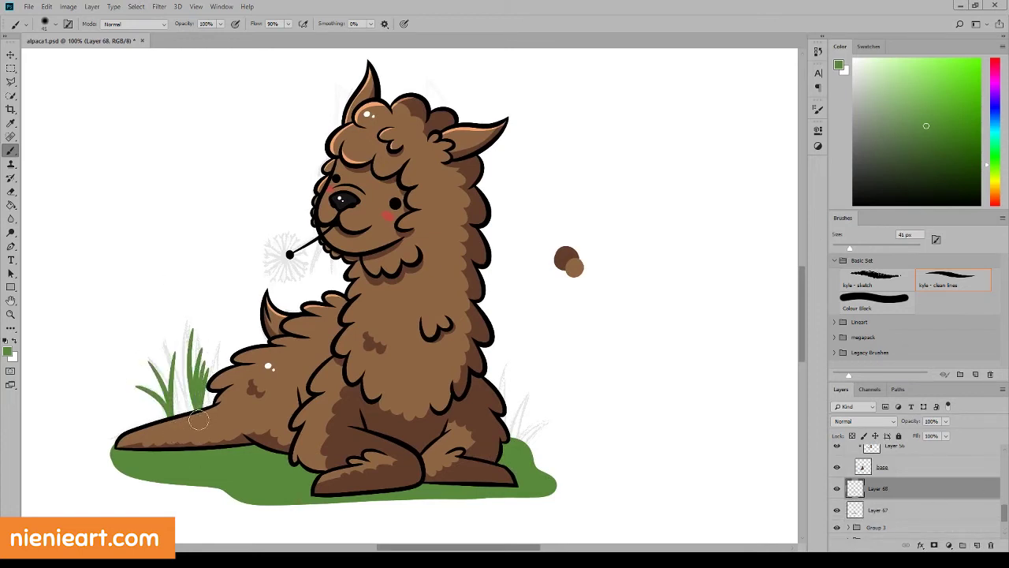
pyautogui.hotkey('ctrl', 'z')
pyautogui.hotkey('ctrl', 'z')
pyautogui.hotkey('ctrl', 'z')
pyautogui.hotkey('ctrl', 'z')
pyautogui.hotkey('ctrl', 'z')
pyautogui.click(867, 247)
pyautogui.moveTo(197, 411)
pyautogui.mouseDown()
pyautogui.moveTo(196, 364)
pyautogui.moveTo(175, 379)
pyautogui.moveTo(215, 370)
pyautogui.mouseUp()
pyautogui.moveTo(126, 429)
pyautogui.mouseDown()
pyautogui.moveTo(124, 388)
pyautogui.moveTo(142, 385)
pyautogui.mouseUp()
pyautogui.moveTo(169, 416)
pyautogui.mouseDown()
pyautogui.moveTo(167, 374)
pyautogui.moveTo(164, 394)
pyautogui.moveTo(160, 387)
pyautogui.mouseUp()
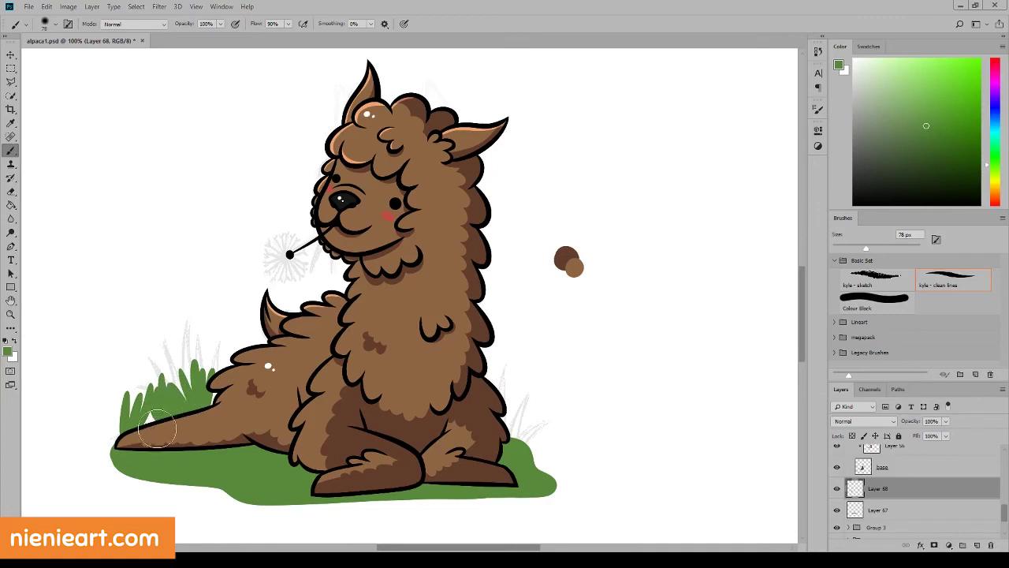
pyautogui.moveTo(143, 429); pyautogui.dragTo(139, 391)
pyautogui.moveTo(178, 418); pyautogui.dragTo(183, 364)
# Step: Hide the grass blades and green ground layers and add a new Layer 69
pyautogui.click(837, 488)
pyautogui.click(837, 510)
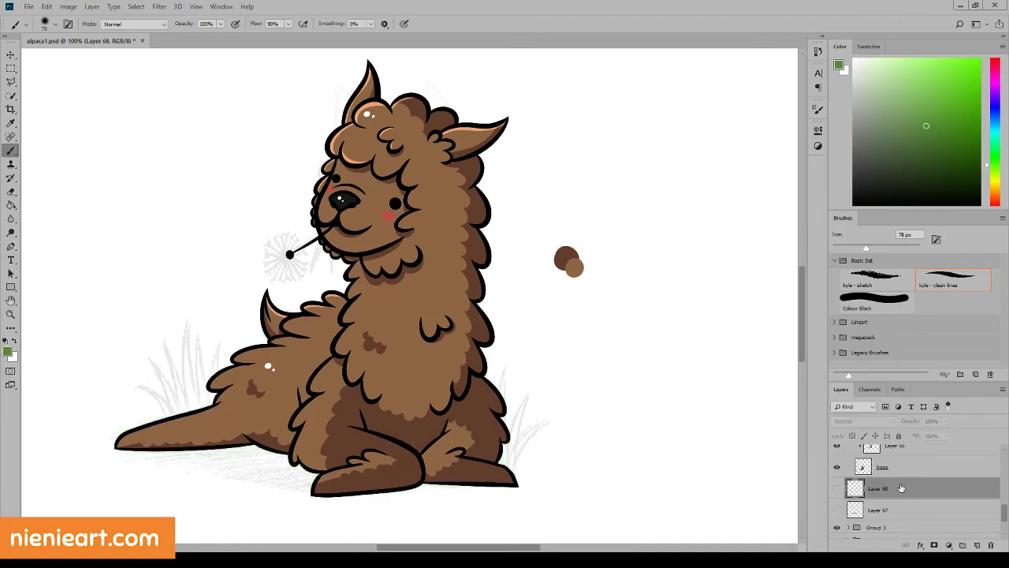
pyautogui.click(977, 545)
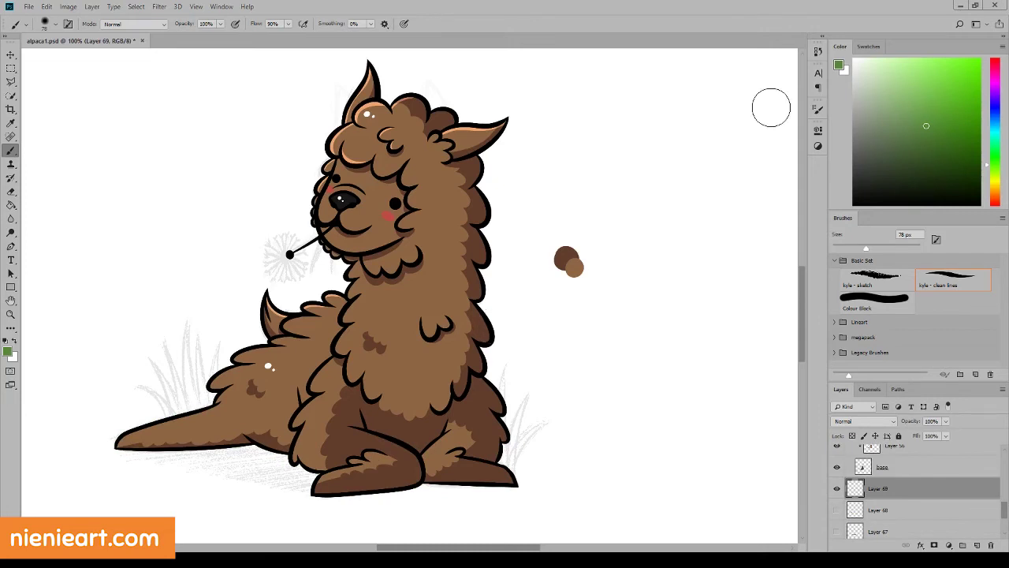
# Step: Pick light teal and paint the backdrop behind the alpaca's head, neck and ear
pyautogui.moveTo(995, 164); pyautogui.dragTo(995, 126)
pyautogui.click(896, 87)
pyautogui.moveTo(311, 182)
pyautogui.mouseDown()
pyautogui.moveTo(333, 116)
pyautogui.moveTo(249, 315)
pyautogui.moveTo(140, 413)
pyautogui.moveTo(236, 292)
pyautogui.moveTo(265, 231)
pyautogui.moveTo(153, 458)
pyautogui.moveTo(315, 481)
pyautogui.moveTo(118, 462)
pyautogui.moveTo(499, 491)
pyautogui.moveTo(477, 500)
pyautogui.moveTo(507, 338)
pyautogui.moveTo(507, 266)
pyautogui.moveTo(484, 153)
pyautogui.mouseUp()
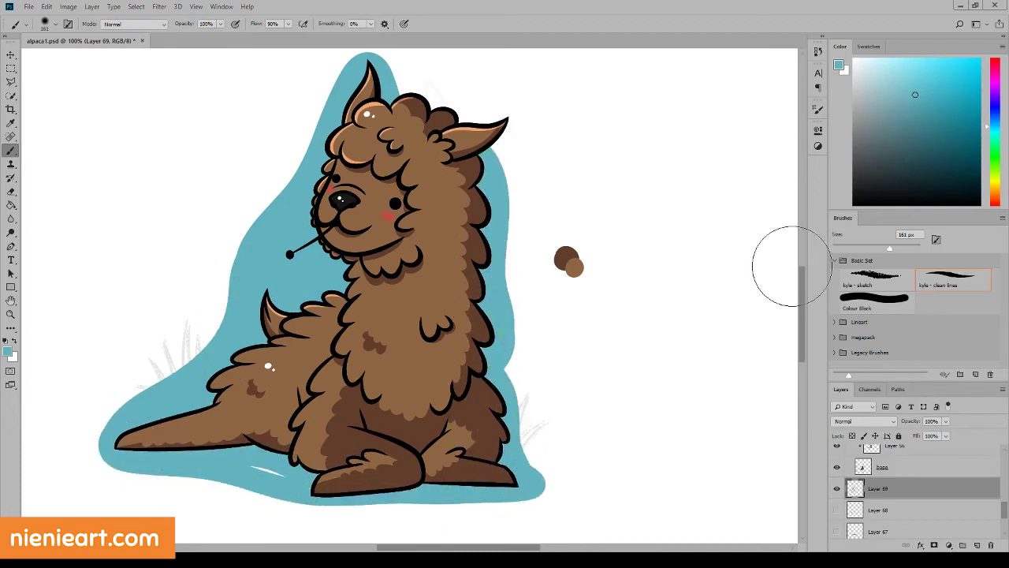
pyautogui.scroll(5, 271, 349)
pyautogui.moveTo(270, 349)
pyautogui.mouseDown()
pyautogui.moveTo(500, 237)
pyautogui.moveTo(433, 244)
pyautogui.moveTo(339, 191)
pyautogui.moveTo(523, 327)
pyautogui.mouseUp()
# Step: Extend the teal backdrop around the tail, hind leg and tail tip, then add Layer 70
pyautogui.scroll(-3, 806, 334)
pyautogui.scroll(-2, 505, 382)
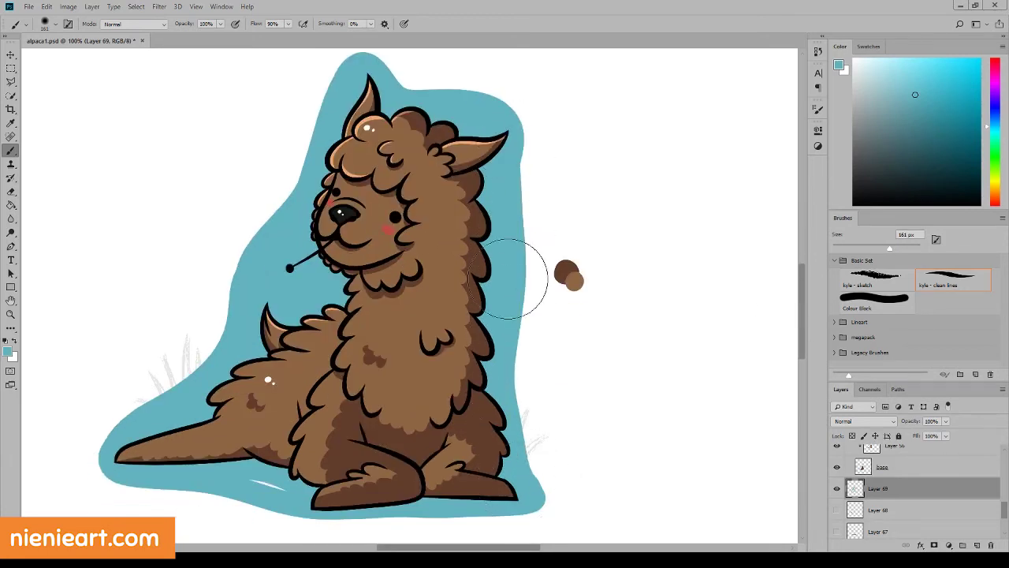
pyautogui.moveTo(181, 360); pyautogui.dragTo(282, 455)
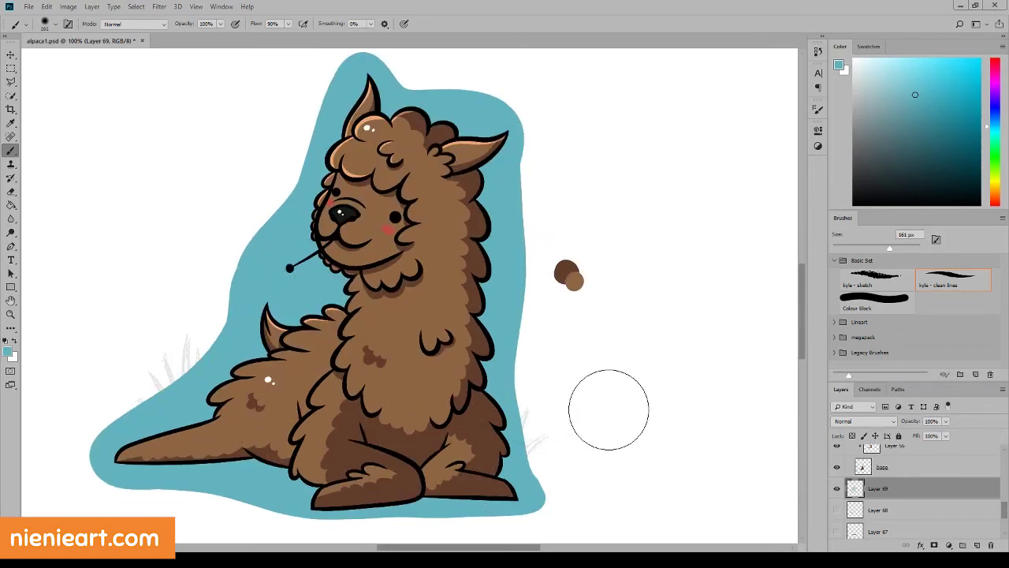
pyautogui.scroll(-3, 609, 409)
pyautogui.moveTo(113, 349)
pyautogui.mouseDown()
pyautogui.moveTo(282, 439)
pyautogui.moveTo(525, 349)
pyautogui.mouseUp()
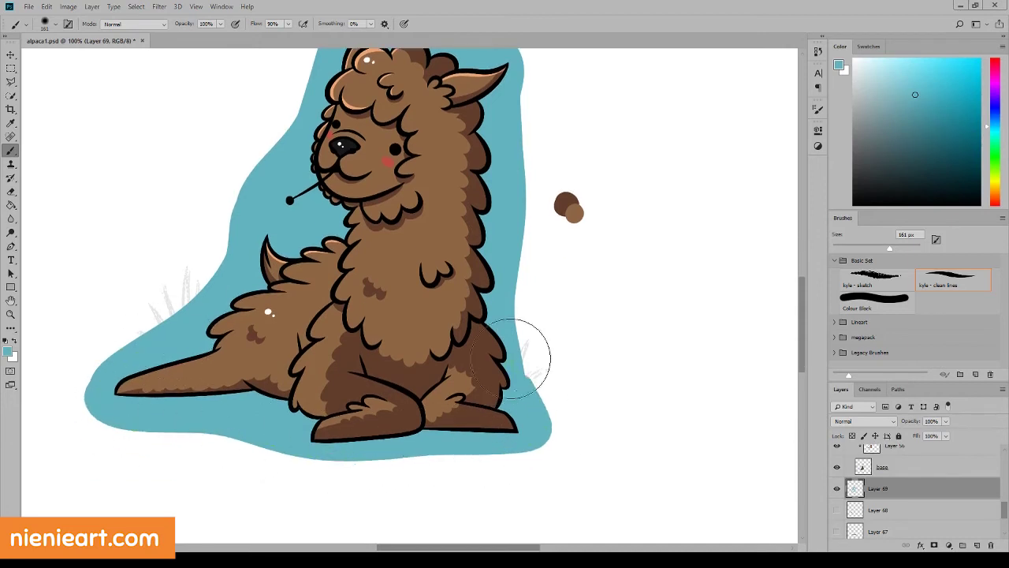
pyautogui.moveTo(150, 349); pyautogui.dragTo(91, 398)
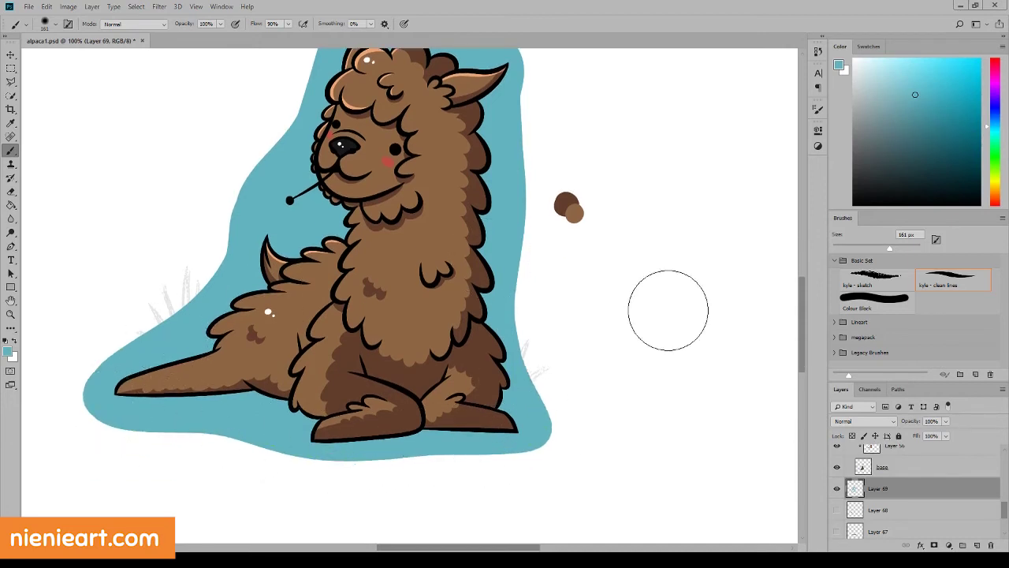
pyautogui.click(977, 545)
pyautogui.scroll(3, 810, 346)
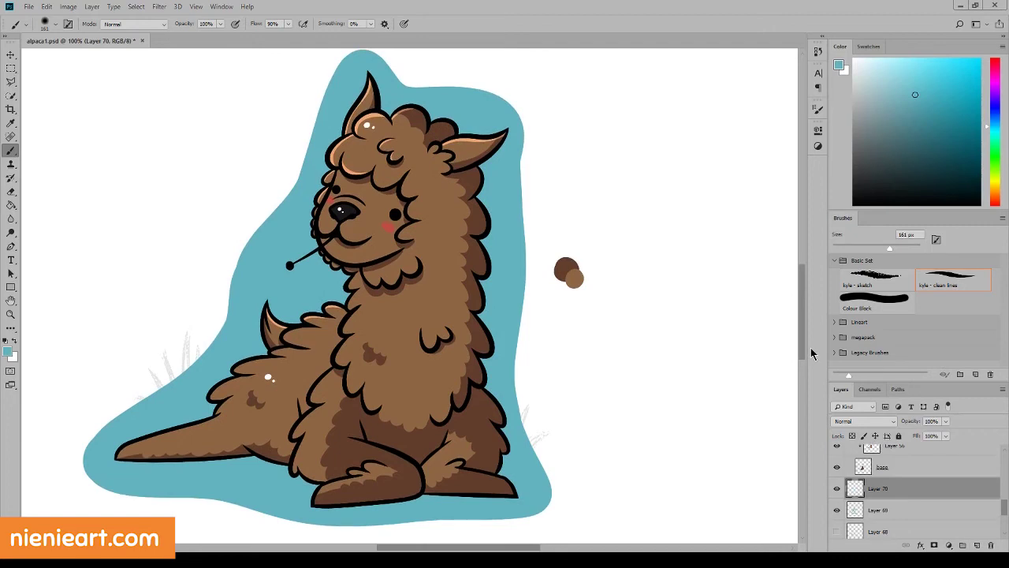
# Step: Set white as the painting colour with a small brush, zoomed in on the dandelion stick
pyautogui.click(839, 65)
pyautogui.click(562, 340)
pyautogui.click(799, 332)
pyautogui.moveTo(890, 248); pyautogui.dragTo(847, 248)
pyautogui.hotkey('ctrl', '+')
pyautogui.moveTo(174, 236); pyautogui.dragTo(387, 240)
pyautogui.press('[')
pyautogui.press('[')
pyautogui.press('[')
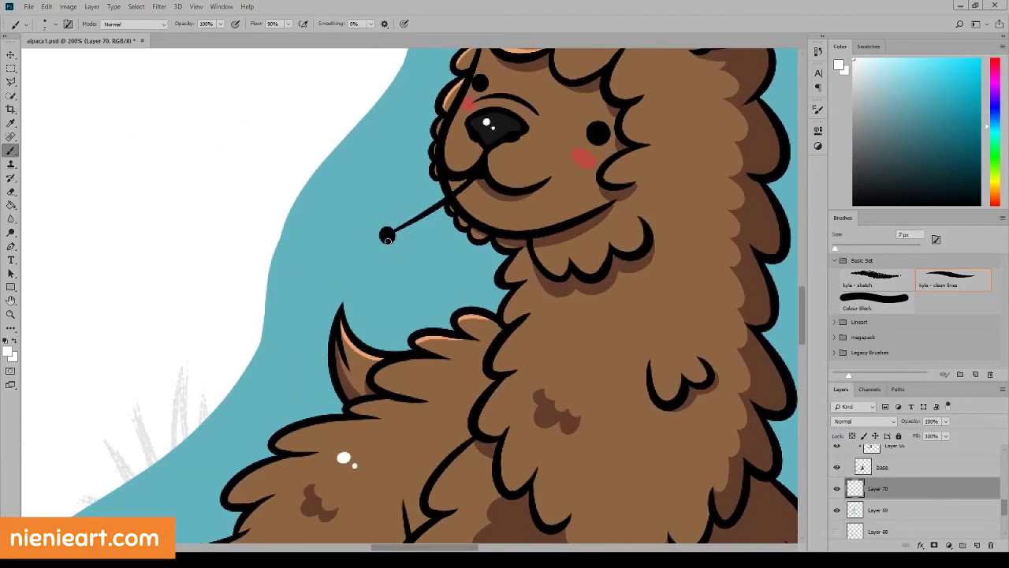
pyautogui.scroll(3, 921, 478)
# Step: Hide Layer 71 and paint a white puff around the stick tip on a new layer
pyautogui.click(921, 477)
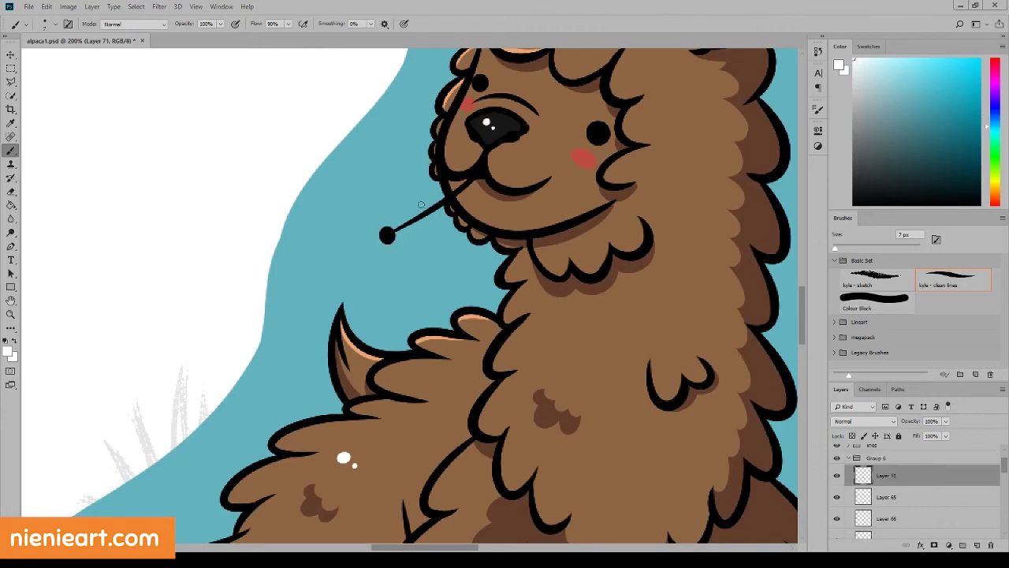
pyautogui.press(']')
pyautogui.press(']')
pyautogui.press(']')
pyautogui.scroll(1, 894, 517)
pyautogui.click(836, 505)
pyautogui.click(977, 545)
pyautogui.moveTo(849, 246); pyautogui.dragTo(853, 246)
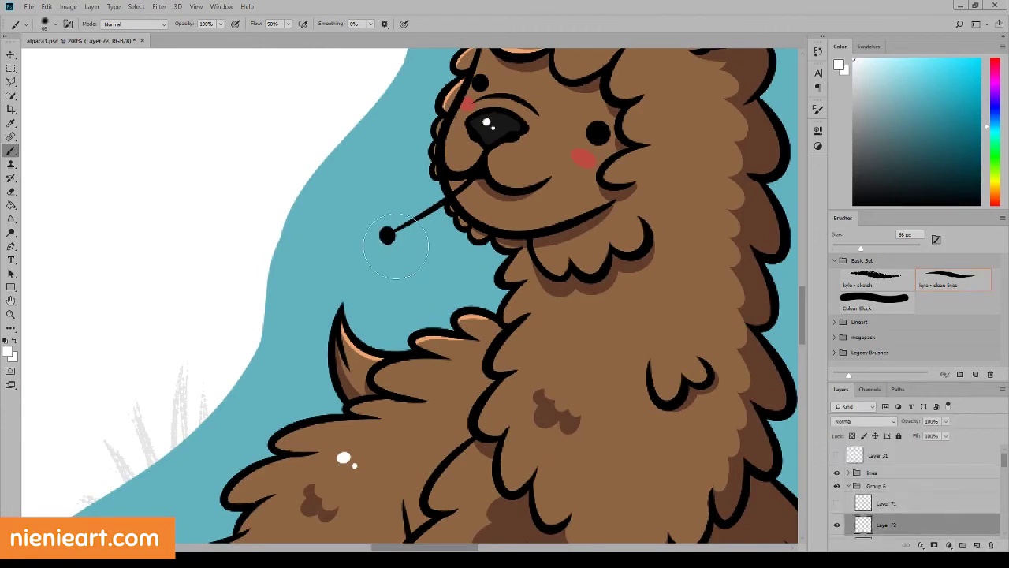
pyautogui.click(387, 238)
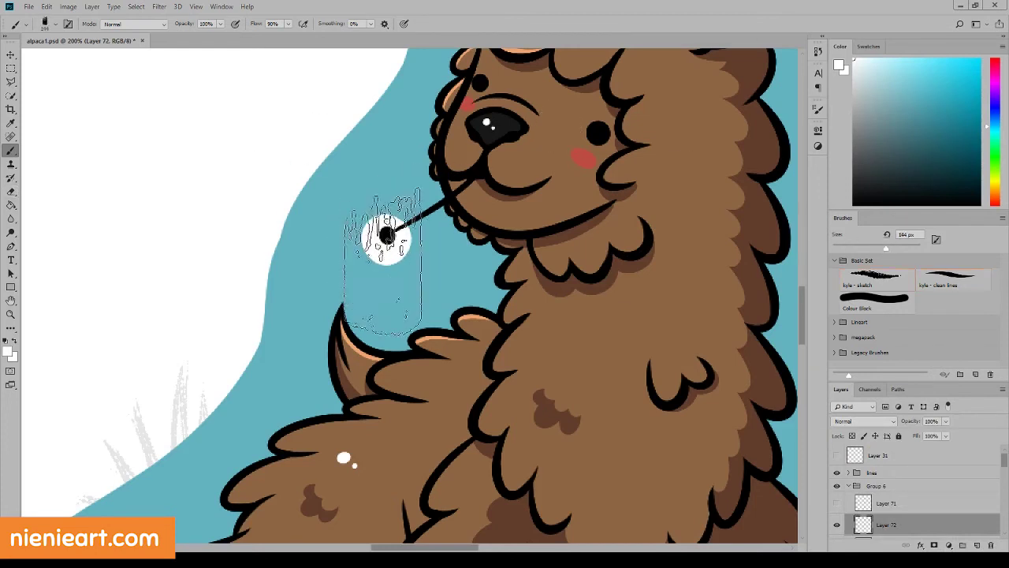
# Step: Erase ray streaks into the white puff, then discard that puff attempt
pyautogui.press('e')
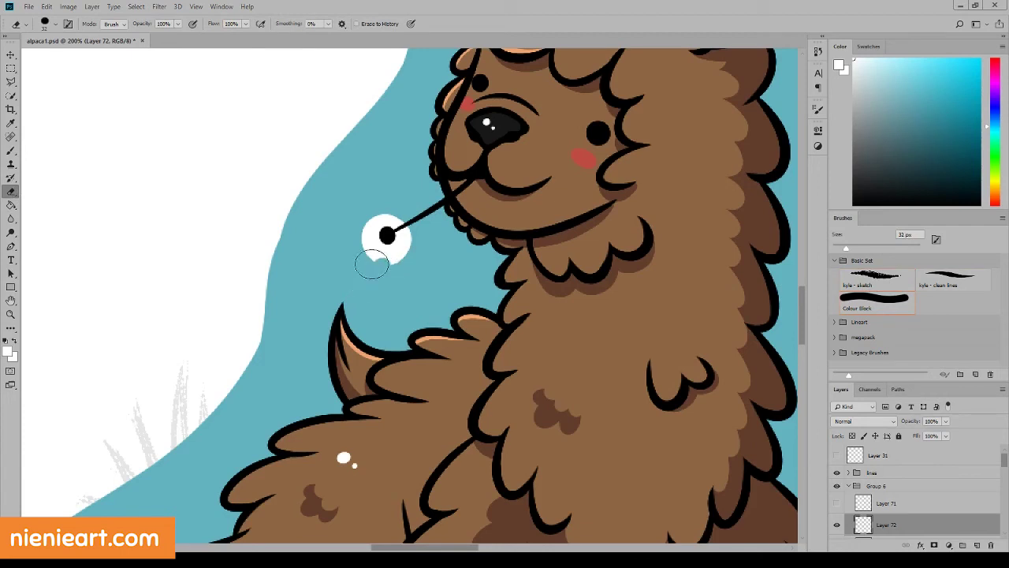
pyautogui.moveTo(371, 263); pyautogui.dragTo(404, 267)
pyautogui.hotkey('ctrl', 'z')
pyautogui.press('[')
pyautogui.press('[')
pyautogui.moveTo(362, 262); pyautogui.dragTo(392, 222)
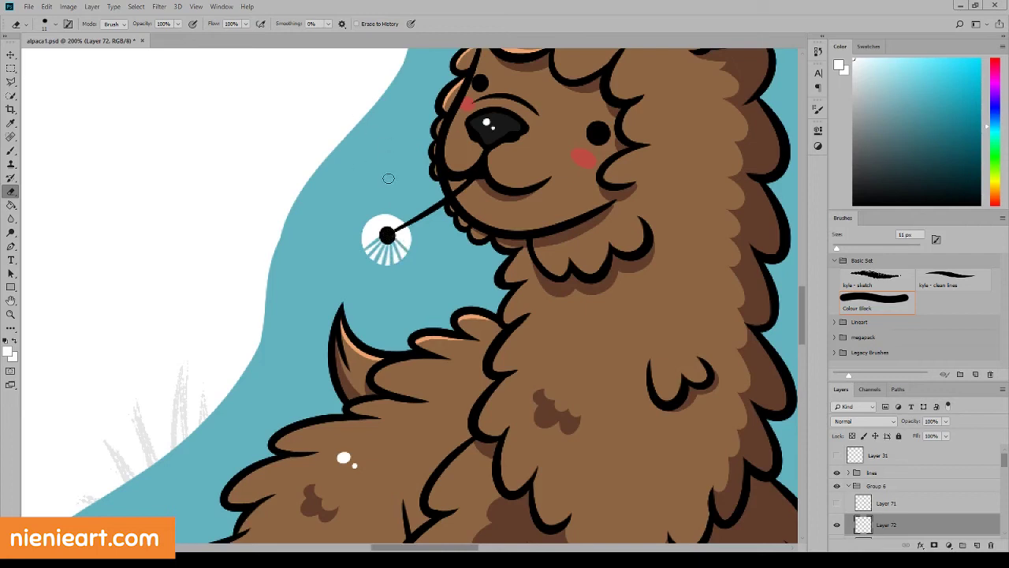
pyautogui.click(991, 545)
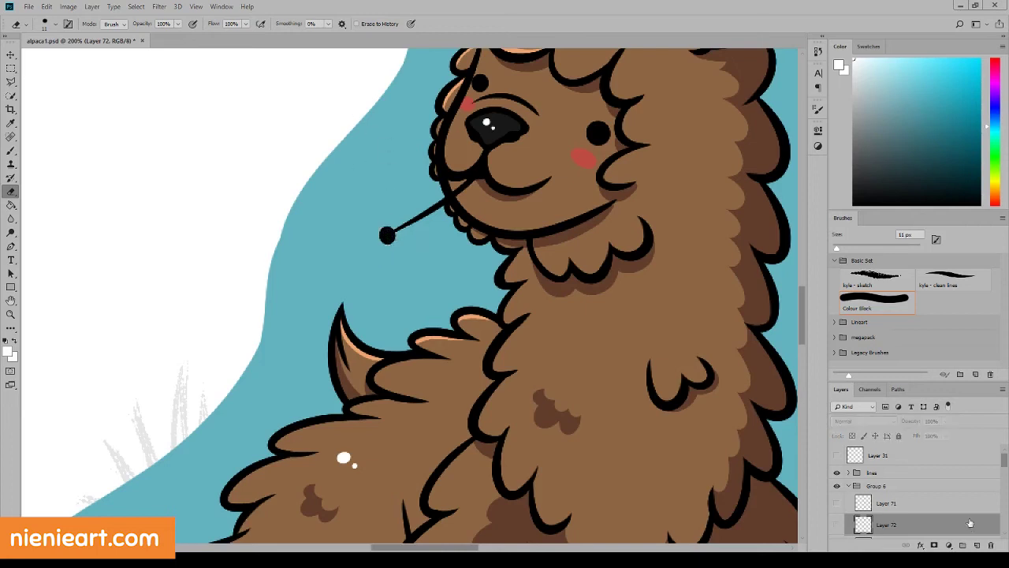
# Step: On a new layer, paint thin white seed rays fanning out from the dandelion centre
pyautogui.press('b')
pyautogui.click(950, 280)
pyautogui.press('[')
pyautogui.press('[')
pyautogui.press('[')
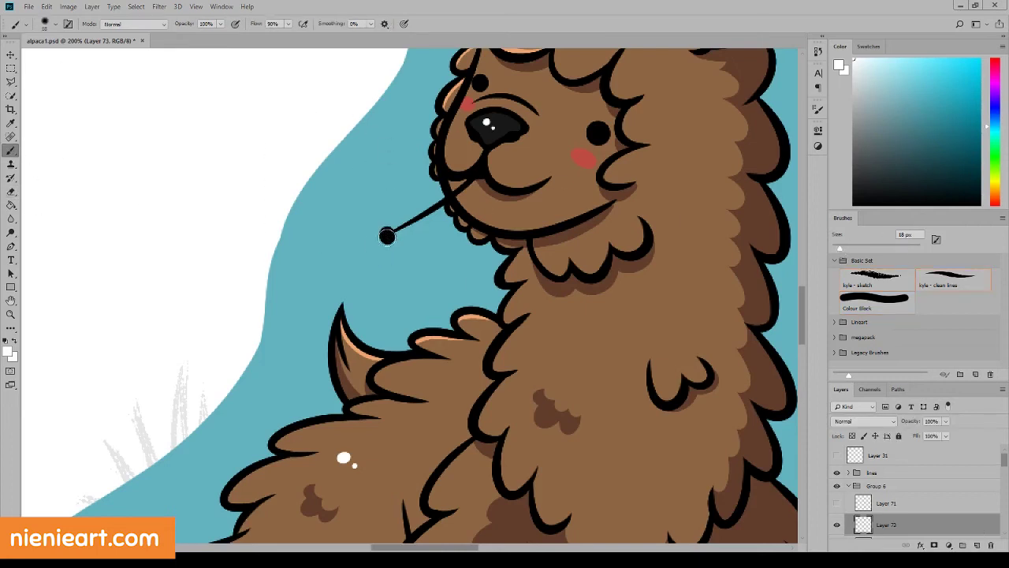
pyautogui.moveTo(386, 244)
pyautogui.mouseDown()
pyautogui.moveTo(377, 268)
pyautogui.moveTo(350, 256)
pyautogui.mouseUp()
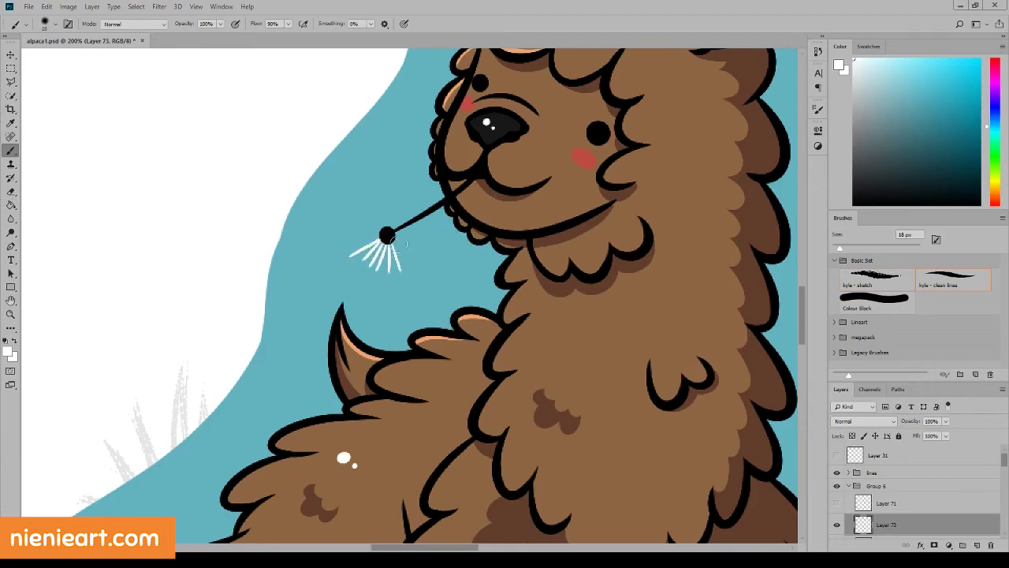
pyautogui.moveTo(385, 230)
pyautogui.mouseDown()
pyautogui.moveTo(373, 201)
pyautogui.moveTo(386, 190)
pyautogui.moveTo(384, 237)
pyautogui.mouseUp()
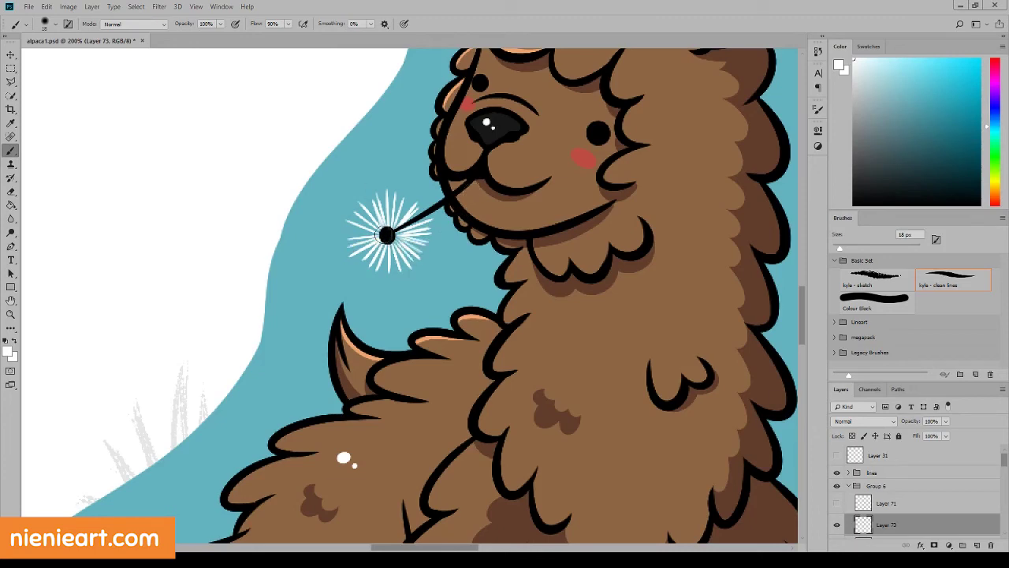
pyautogui.click(195, 6)
pyautogui.click(221, 95)
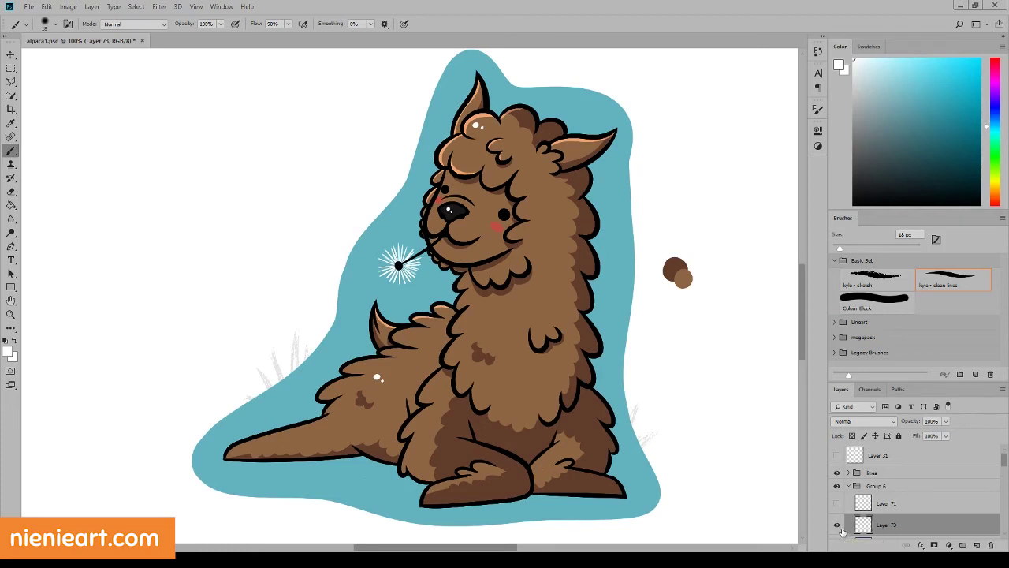
# Step: Move Layer 73 out of Group 6, hide the white dandelion, and add a new layer with an 8 px brush
pyautogui.moveTo(889, 525); pyautogui.dragTo(909, 470)
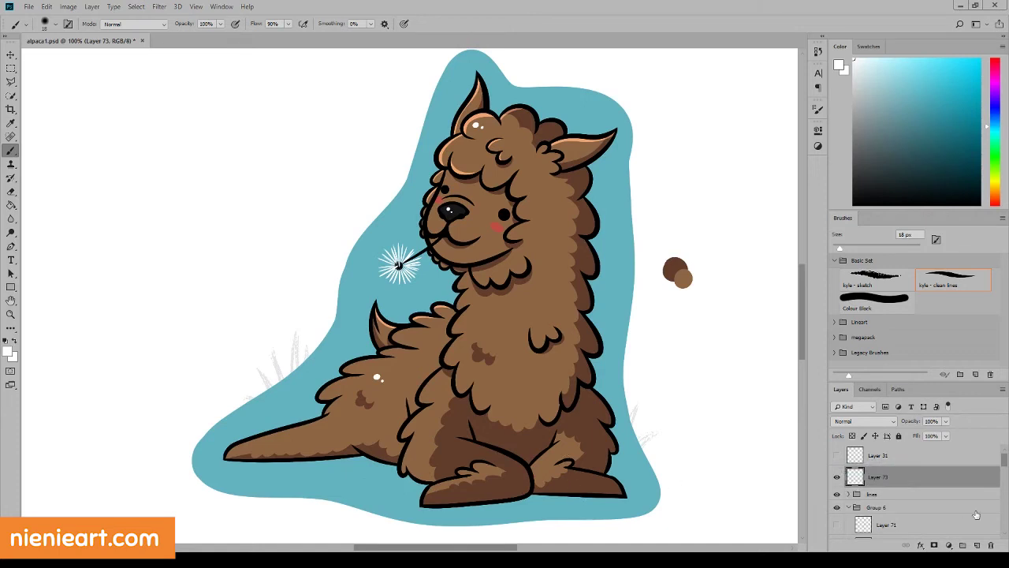
pyautogui.click(837, 478)
pyautogui.click(977, 545)
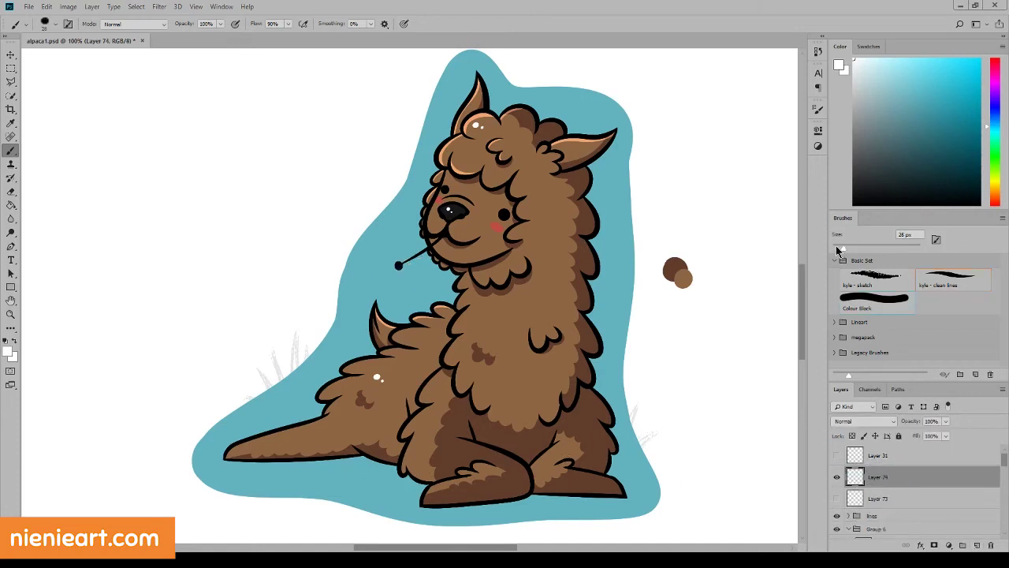
pyautogui.press('[')
pyautogui.moveTo(388, 287); pyautogui.dragTo(395, 273)
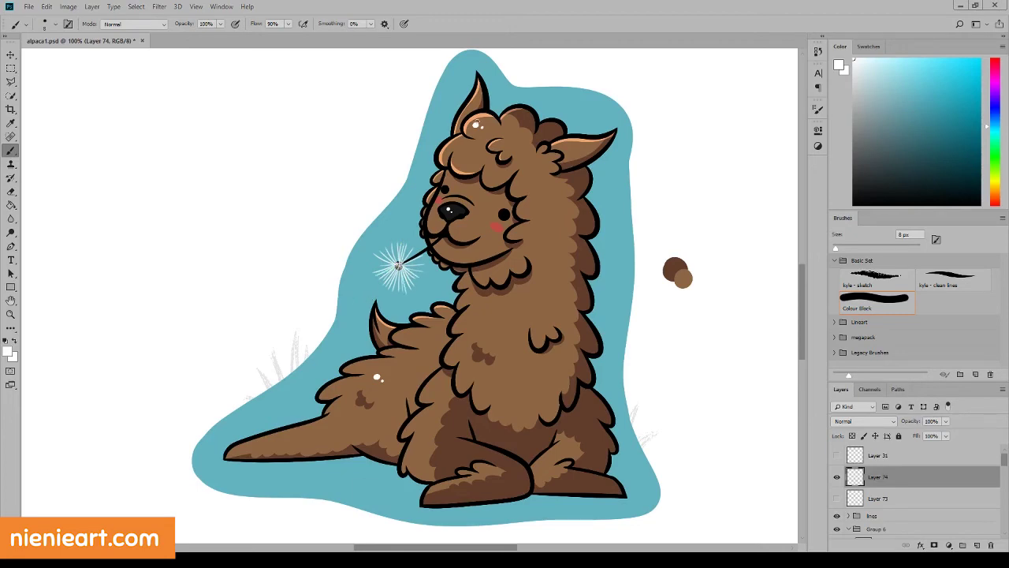
pyautogui.click(197, 6)
pyautogui.click(232, 92)
pyautogui.click(196, 6)
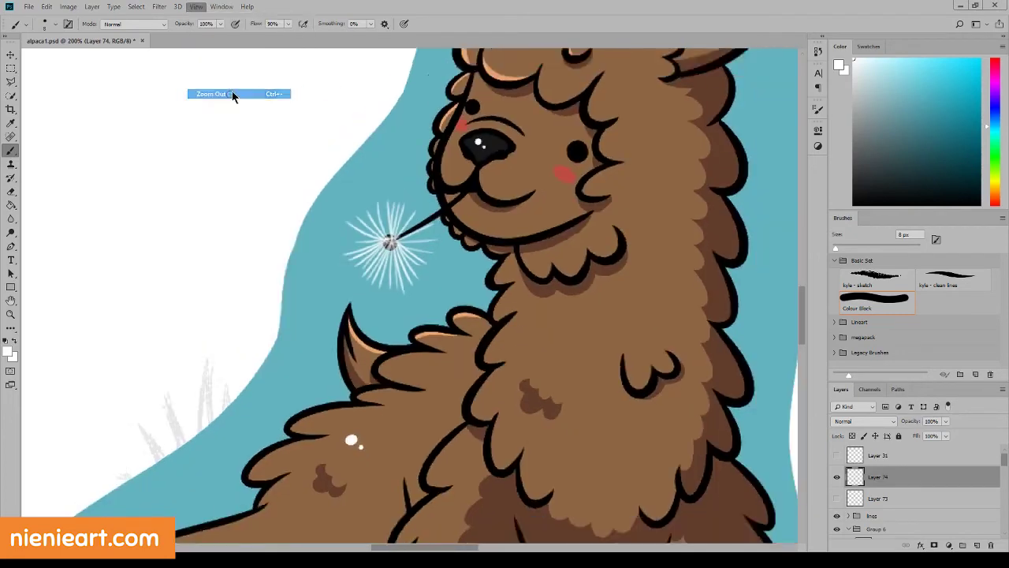
pyautogui.click(232, 91)
# Step: Place Layer 74 below Layer 73 at 200% zoom, trying thin rays and undoing them
pyautogui.moveTo(878, 502); pyautogui.dragTo(878, 473)
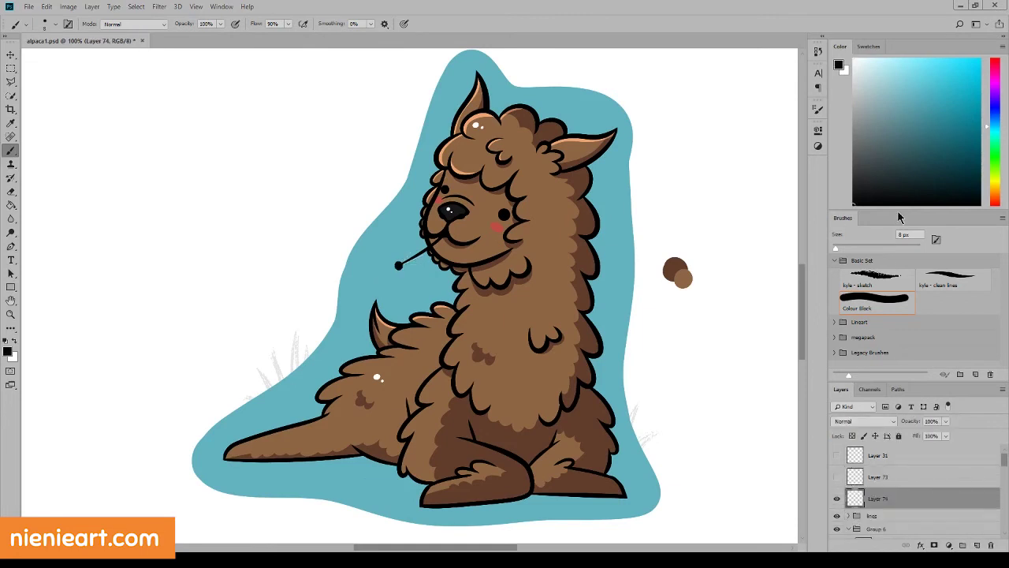
pyautogui.click(196, 7)
pyautogui.click(228, 84)
pyautogui.moveTo(386, 237); pyautogui.dragTo(363, 278)
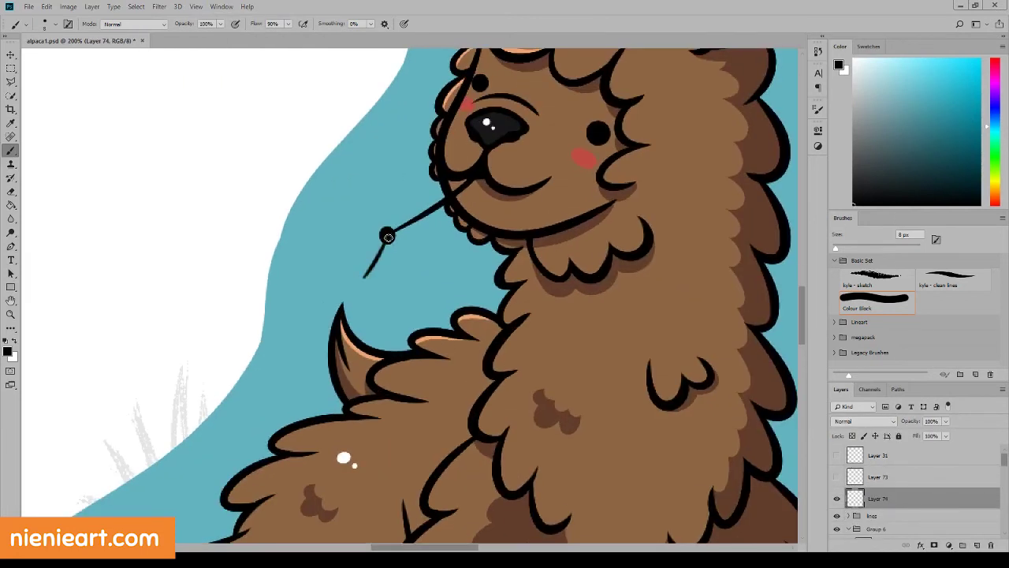
pyautogui.moveTo(386, 236)
pyautogui.mouseDown()
pyautogui.moveTo(383, 285)
pyautogui.moveTo(395, 288)
pyautogui.mouseUp()
pyautogui.hotkey('ctrl', 'z')
pyautogui.hotkey('ctrl', 'z')
pyautogui.hotkey('ctrl', 'z')
# Step: Brush a starburst of black rays fanning out from the dandelion centre with an 18 px brush
pyautogui.press(']')
pyautogui.moveTo(387, 235); pyautogui.dragTo(364, 270)
pyautogui.moveTo(387, 235)
pyautogui.mouseDown()
pyautogui.moveTo(383, 281)
pyautogui.moveTo(406, 273)
pyautogui.mouseUp()
pyautogui.moveTo(388, 235)
pyautogui.mouseDown()
pyautogui.moveTo(421, 256)
pyautogui.moveTo(431, 242)
pyautogui.mouseUp()
pyautogui.moveTo(387, 235)
pyautogui.mouseDown()
pyautogui.moveTo(433, 219)
pyautogui.moveTo(366, 190)
pyautogui.mouseUp()
pyautogui.moveTo(387, 235)
pyautogui.mouseDown()
pyautogui.moveTo(344, 206)
pyautogui.moveTo(333, 237)
pyautogui.moveTo(342, 254)
pyautogui.mouseUp()
pyautogui.moveTo(387, 235); pyautogui.dragTo(350, 268)
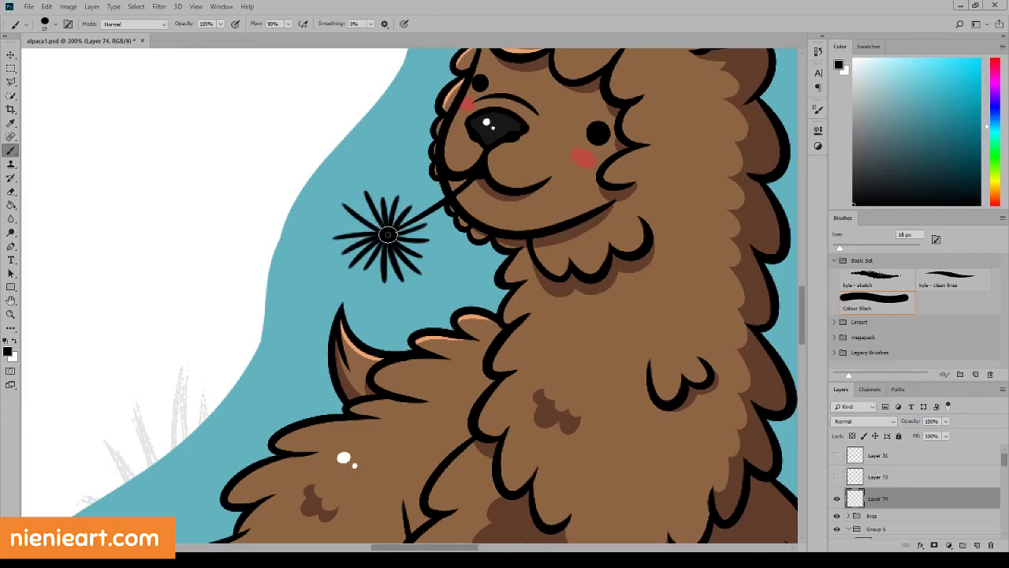
pyautogui.moveTo(388, 235); pyautogui.dragTo(355, 200)
# Step: Turn the starburst white using Hue/Saturation with Lightness raised to +100
pyautogui.click(864, 421)
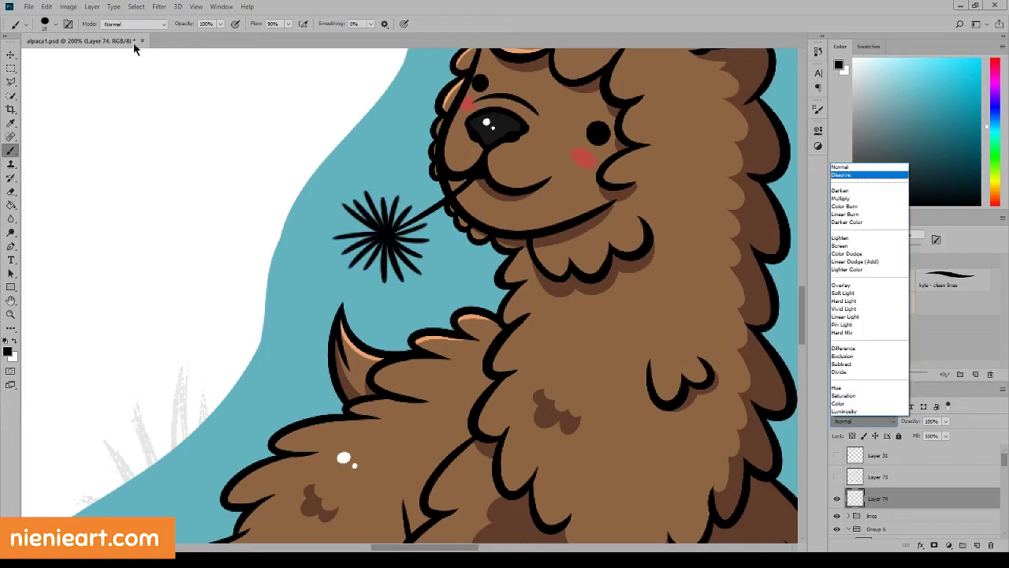
pyautogui.click(68, 6)
pyautogui.click(247, 90)
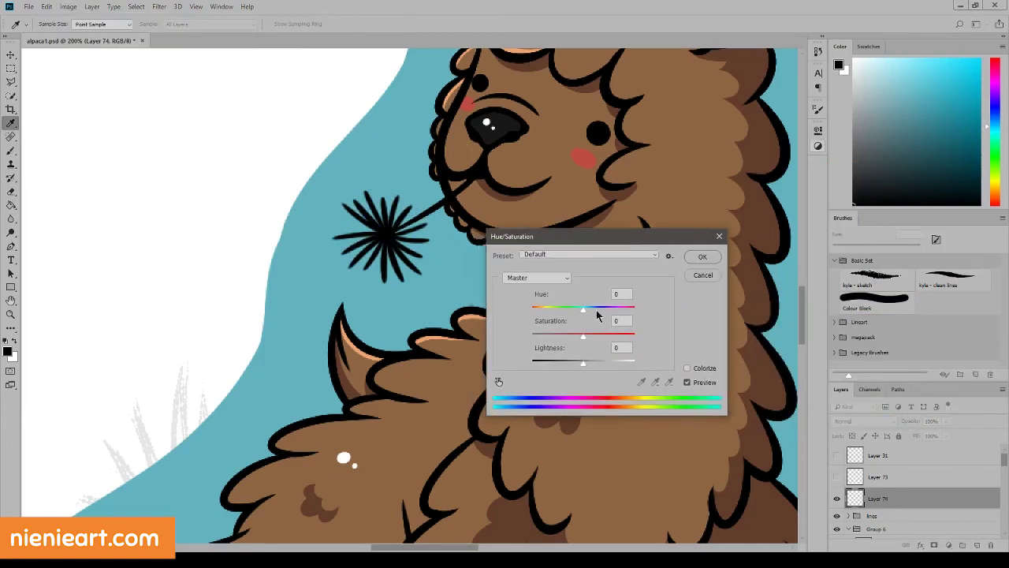
pyautogui.moveTo(583, 360); pyautogui.dragTo(640, 363)
pyautogui.click(702, 257)
# Step: Return to the brush and set the foreground colour to black 000000
pyautogui.press('b')
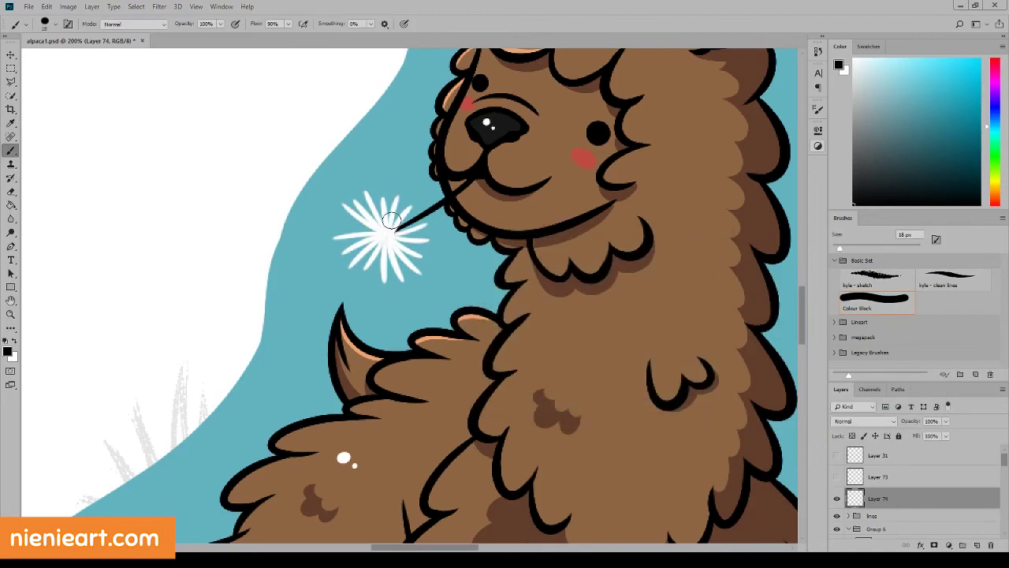
pyautogui.click(839, 65)
pyautogui.click(382, 235)
pyautogui.press('Return')
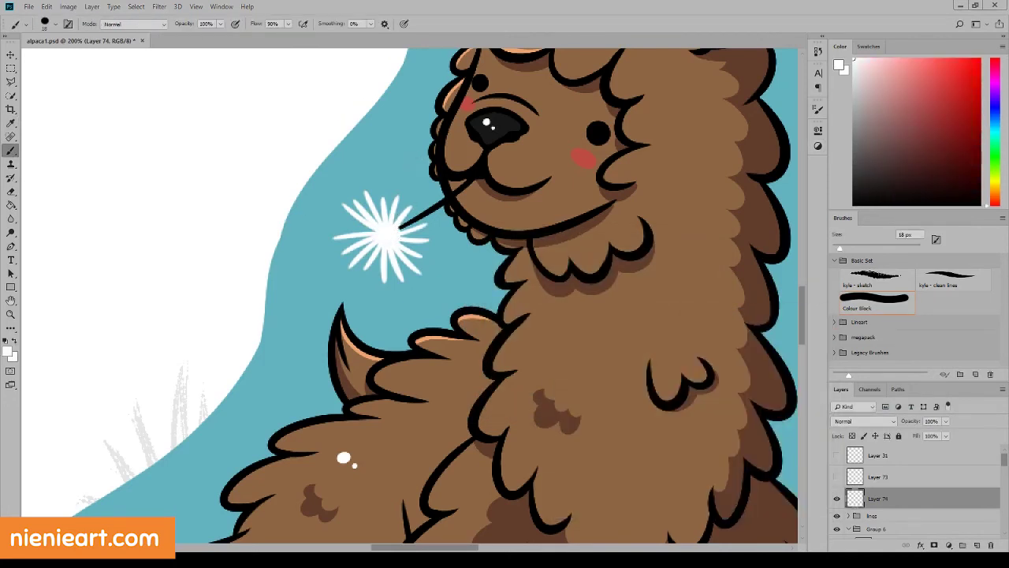
pyautogui.click(839, 65)
pyautogui.write('000000')
pyautogui.press('Return')
# Step: On a new layer, paint a black oval ring at the dandelion centre
pyautogui.click(975, 545)
pyautogui.moveTo(394, 236); pyautogui.dragTo(391, 227)
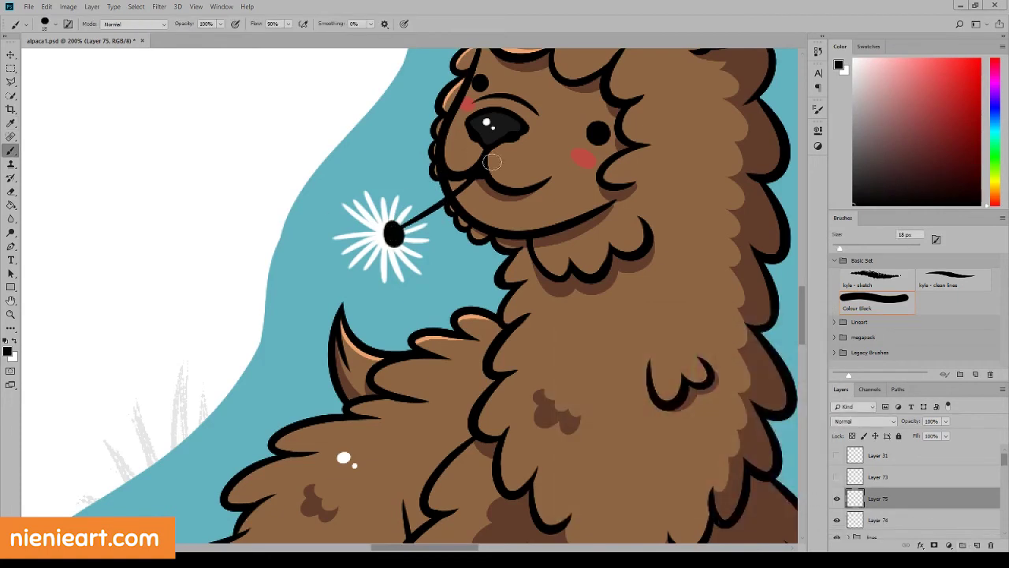
pyautogui.hotkey('ctrl', 'z')
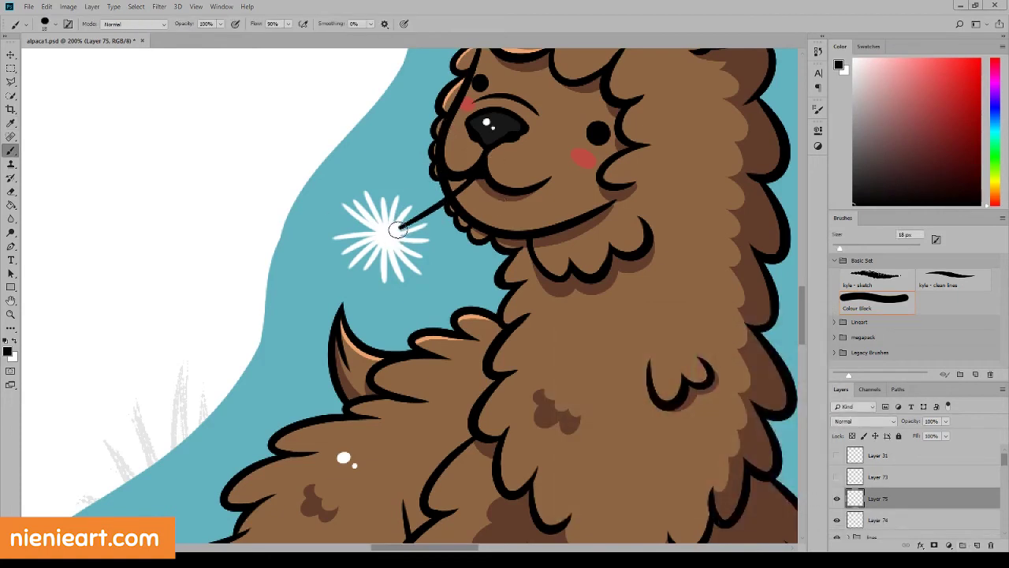
pyautogui.moveTo(394, 222); pyautogui.dragTo(393, 224)
pyautogui.click(11, 191)
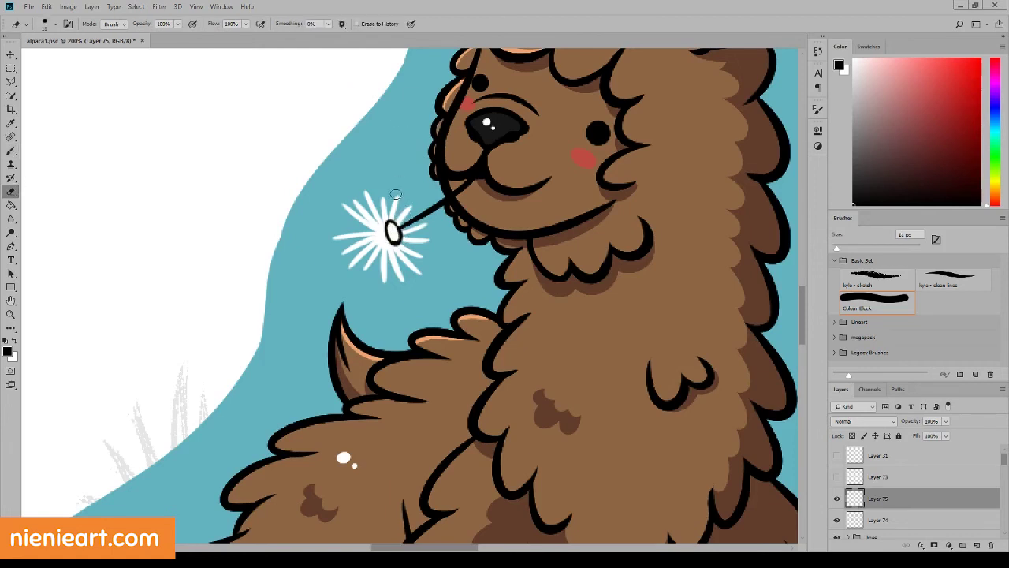
pyautogui.press('b')
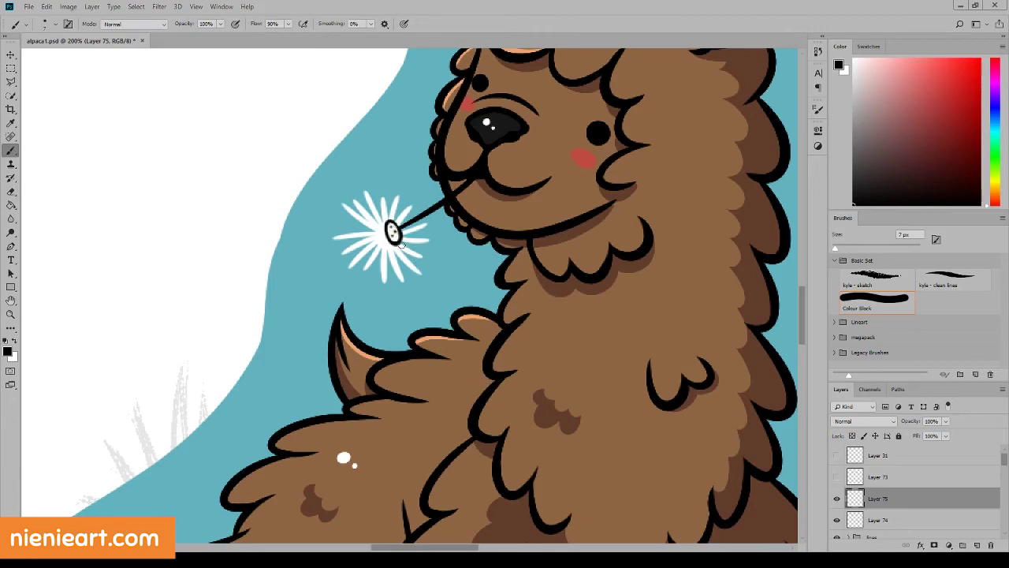
# Step: On a new layer, outline seeds below, lower-left and upper-right of the centre in black
pyautogui.click(977, 545)
pyautogui.moveTo(392, 239); pyautogui.dragTo(410, 278)
pyautogui.moveTo(395, 238)
pyautogui.mouseDown()
pyautogui.moveTo(419, 269)
pyautogui.moveTo(424, 258)
pyautogui.moveTo(386, 279)
pyautogui.mouseUp()
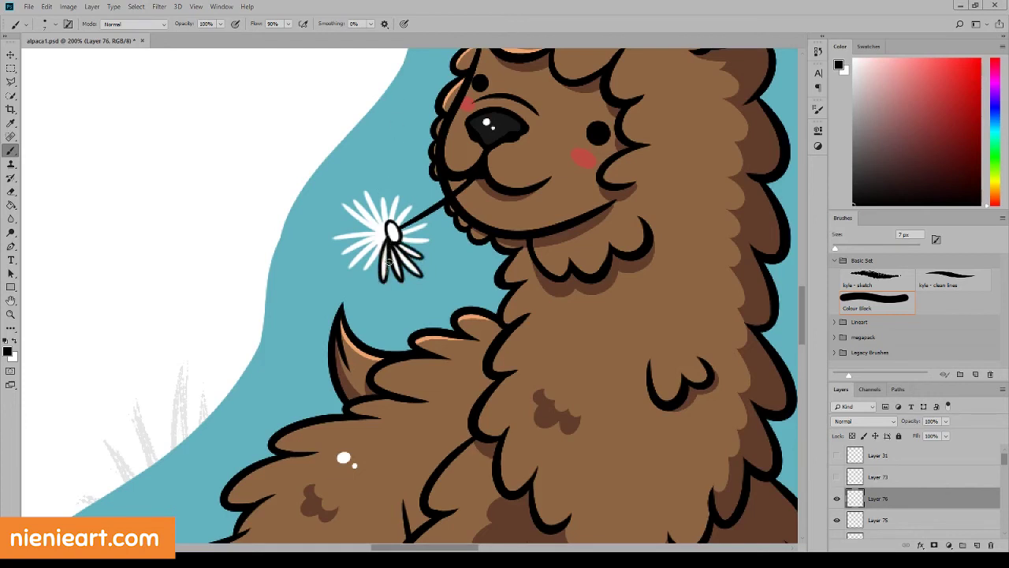
pyautogui.moveTo(390, 241)
pyautogui.mouseDown()
pyautogui.moveTo(368, 271)
pyautogui.moveTo(343, 257)
pyautogui.moveTo(341, 205)
pyautogui.moveTo(361, 203)
pyautogui.moveTo(364, 190)
pyautogui.mouseUp()
pyautogui.moveTo(388, 229)
pyautogui.mouseDown()
pyautogui.moveTo(381, 196)
pyautogui.moveTo(402, 197)
pyautogui.moveTo(431, 226)
pyautogui.moveTo(430, 246)
pyautogui.mouseUp()
# Step: Fill the centre oval white on Layer 75 and darken its top outline on Layer 76
pyautogui.keyDown('alt'); pyautogui.keyDown('shift'); pyautogui.rightClick(563, 484); pyautogui.keyUp('shift'); pyautogui.keyUp('alt')
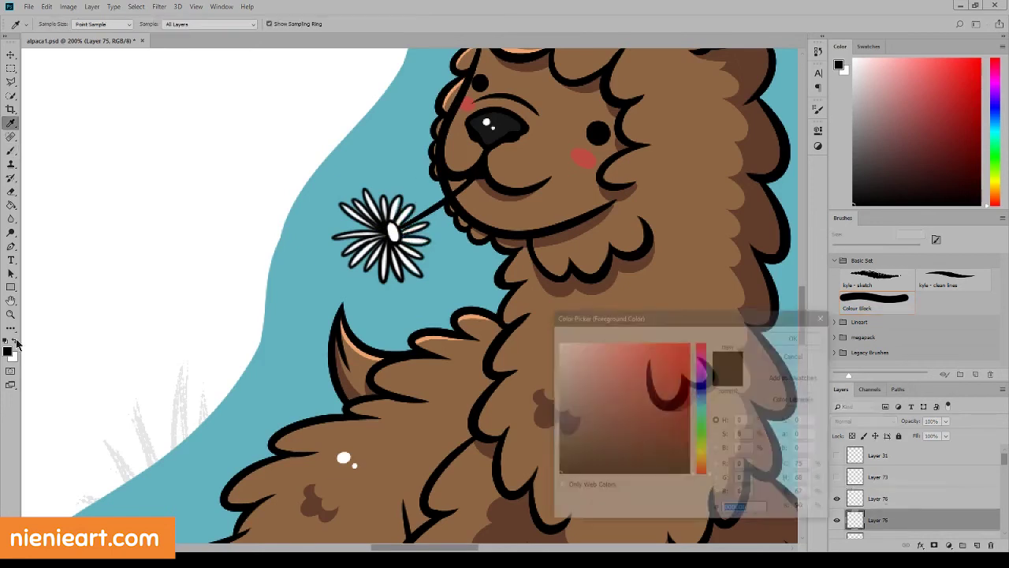
pyautogui.hotkey('alt', '[')
pyautogui.moveTo(384, 221); pyautogui.dragTo(385, 233)
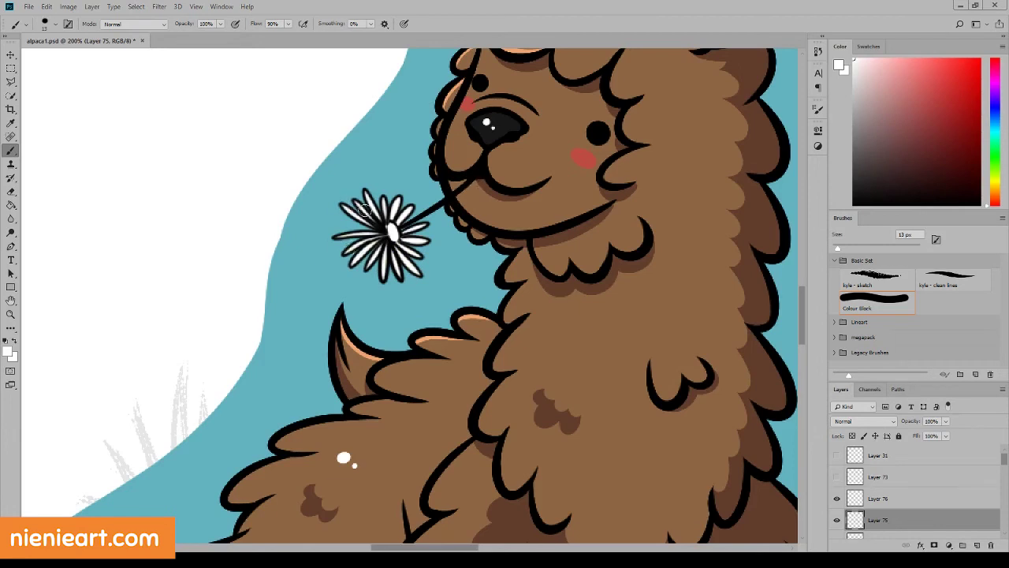
pyautogui.press('x')
pyautogui.hotkey('alt', ']')
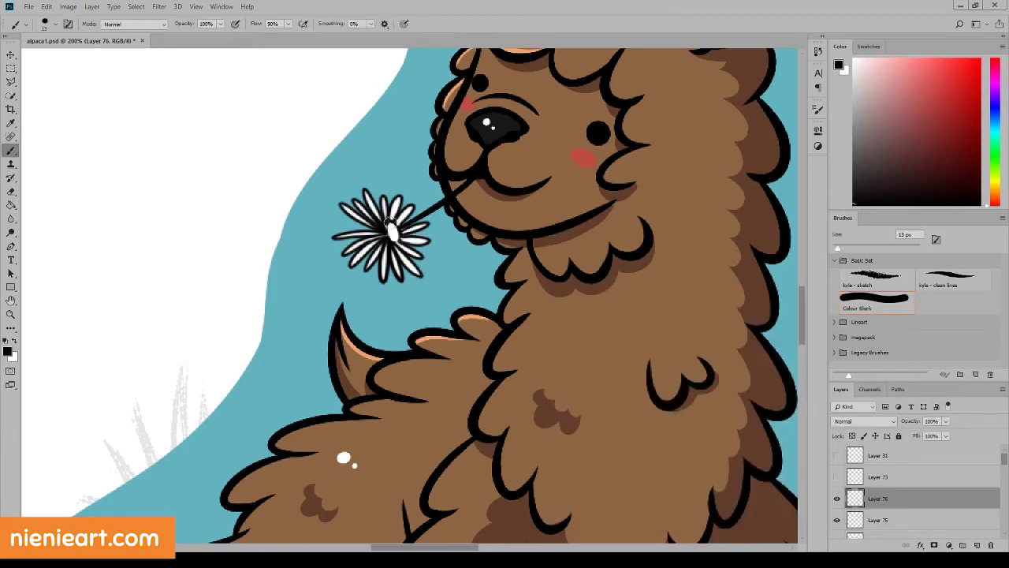
pyautogui.press('[')
pyautogui.press('[')
pyautogui.moveTo(397, 231); pyautogui.dragTo(386, 220)
# Step: On new Layer 77, brighten the lower-left petals white, then set black 000000 as foreground
pyautogui.click(839, 63)
pyautogui.press('Return')
pyautogui.hotkey('ctrl', 'shift', 'alt', 'n')
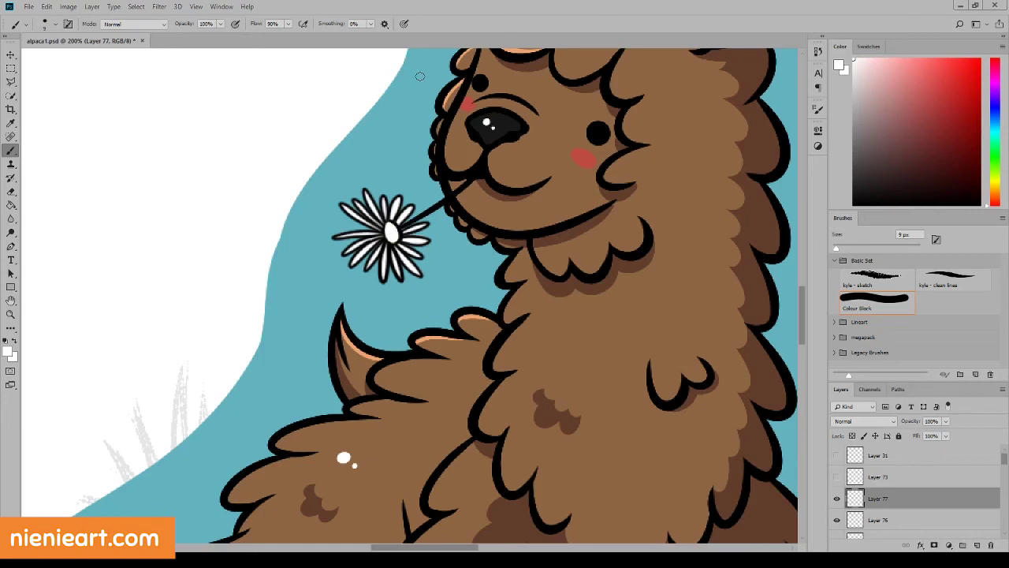
pyautogui.moveTo(387, 244); pyautogui.dragTo(372, 261)
pyautogui.click(7, 352)
pyautogui.write('000000')
pyautogui.press('Return')
# Step: Zoom out and hide the seed outline, centre oval and white starburst layers
pyautogui.hotkey('ctrl', '-')
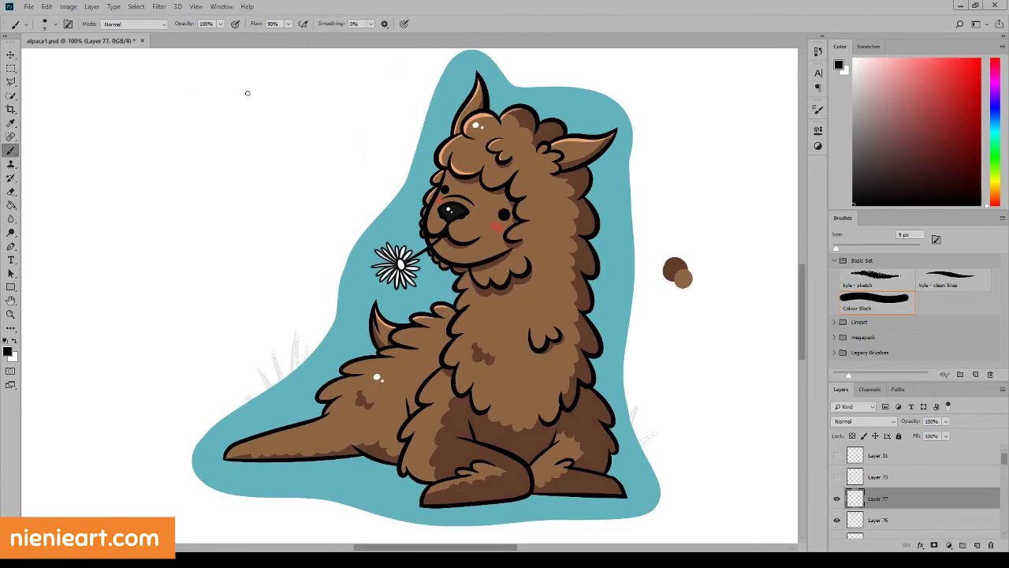
pyautogui.moveTo(804, 324); pyautogui.dragTo(805, 317)
pyautogui.click(837, 498)
pyautogui.scroll(-2, 842, 497)
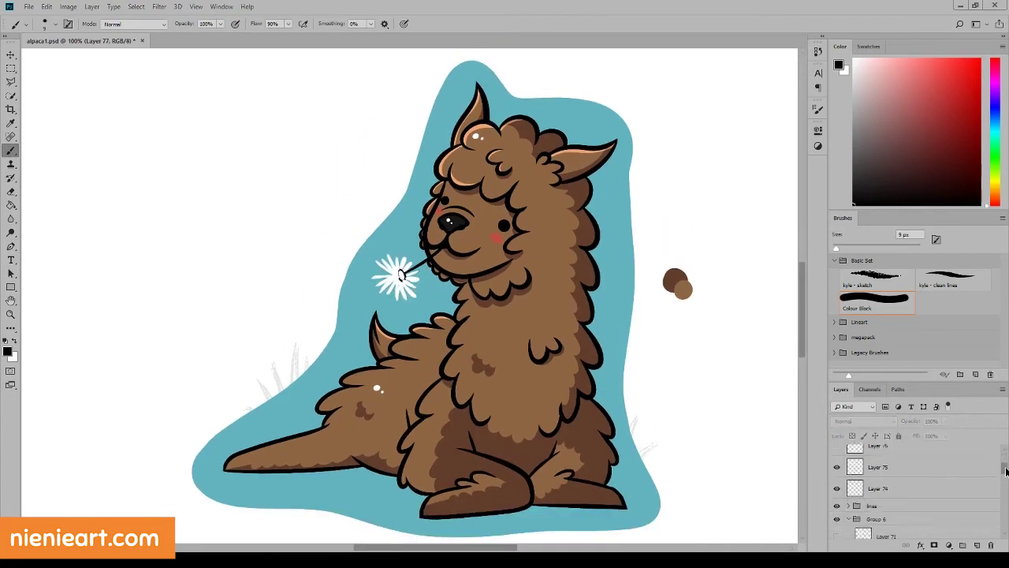
pyautogui.click(837, 501)
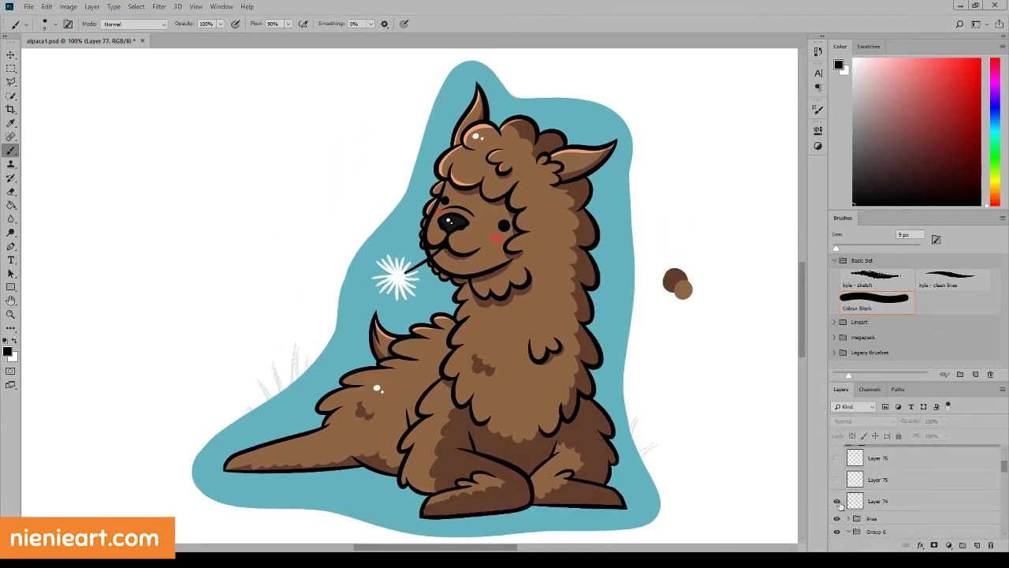
pyautogui.click(838, 500)
# Step: On new Layer 78, paint a white ffffff circle at the stem tip
pyautogui.click(977, 545)
pyautogui.click(839, 64)
pyautogui.write('ffffff')
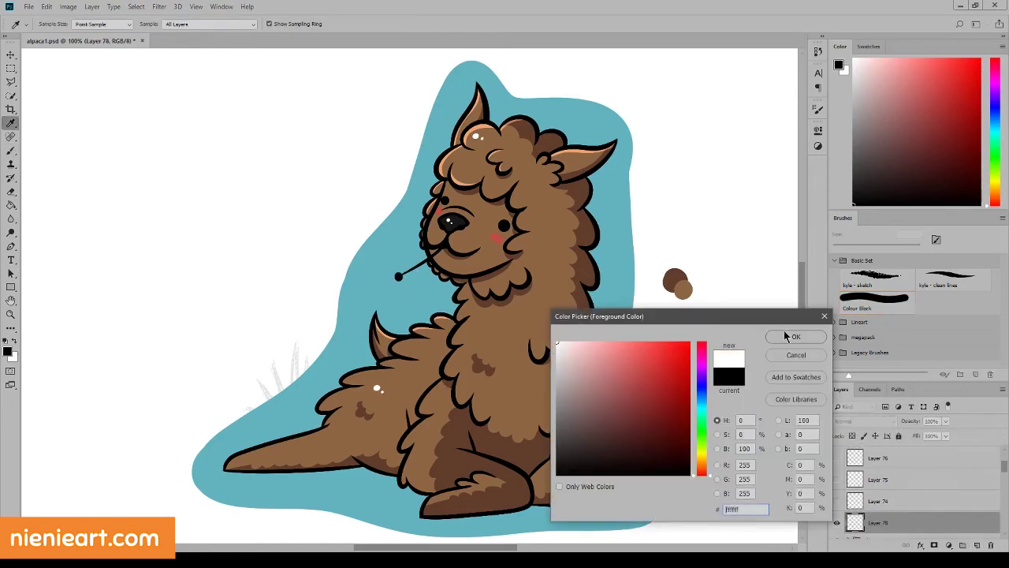
pyautogui.click(786, 337)
pyautogui.press('b')
pyautogui.click(397, 279)
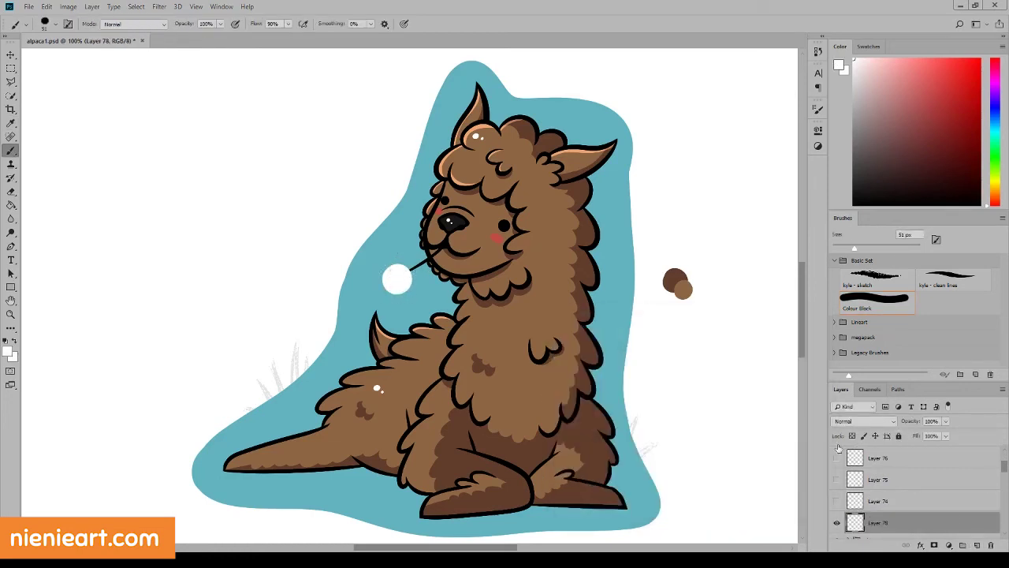
# Step: Make the white circle glow in Screen blend mode and prepare a seed layer with a 13 px brush
pyautogui.click(864, 421)
pyautogui.click(846, 284)
pyautogui.click(881, 420)
pyautogui.click(844, 169)
pyautogui.click(872, 422)
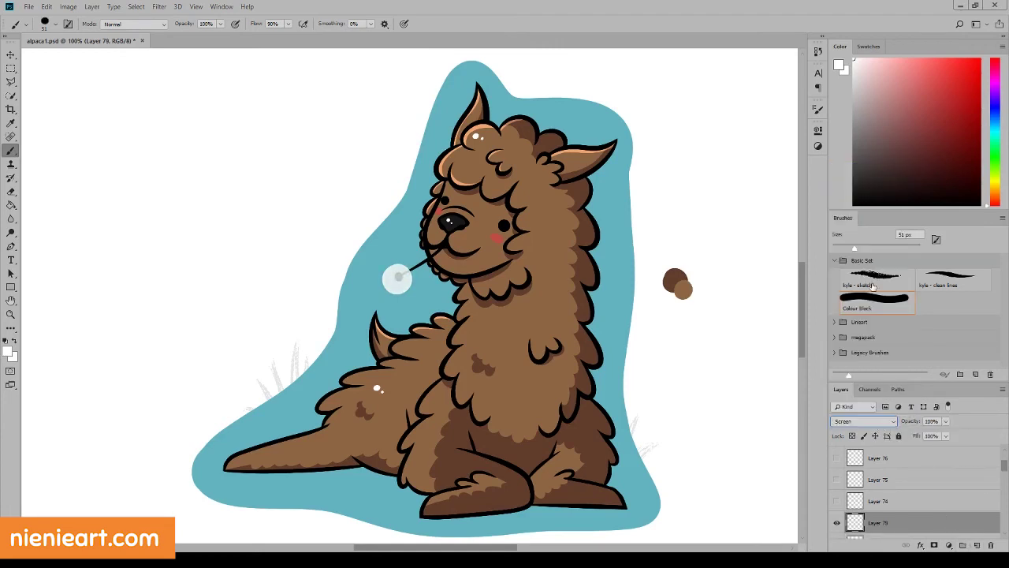
pyautogui.click(843, 253)
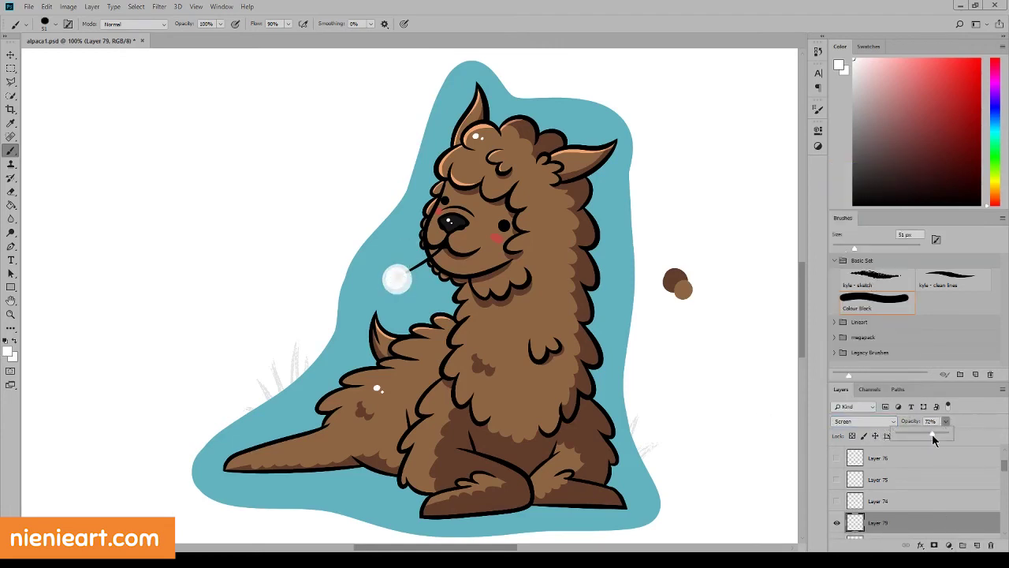
pyautogui.click(976, 545)
pyautogui.press('[')
pyautogui.press('[')
pyautogui.press('[')
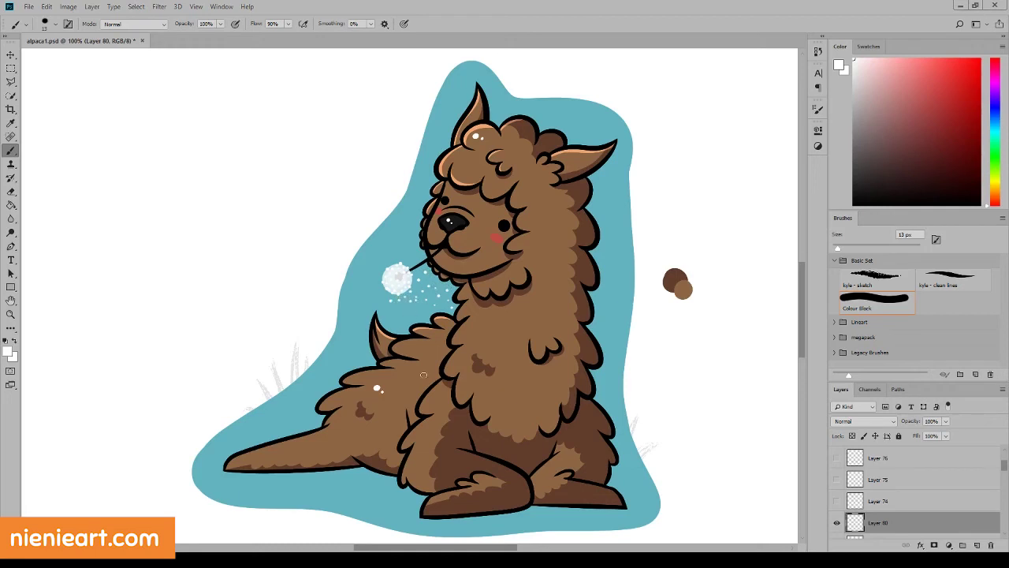
# Step: Group the dandelion layer as 'dandelion' and clip a new layer to the backdrop
pyautogui.hotkey('ctrl', 'g')
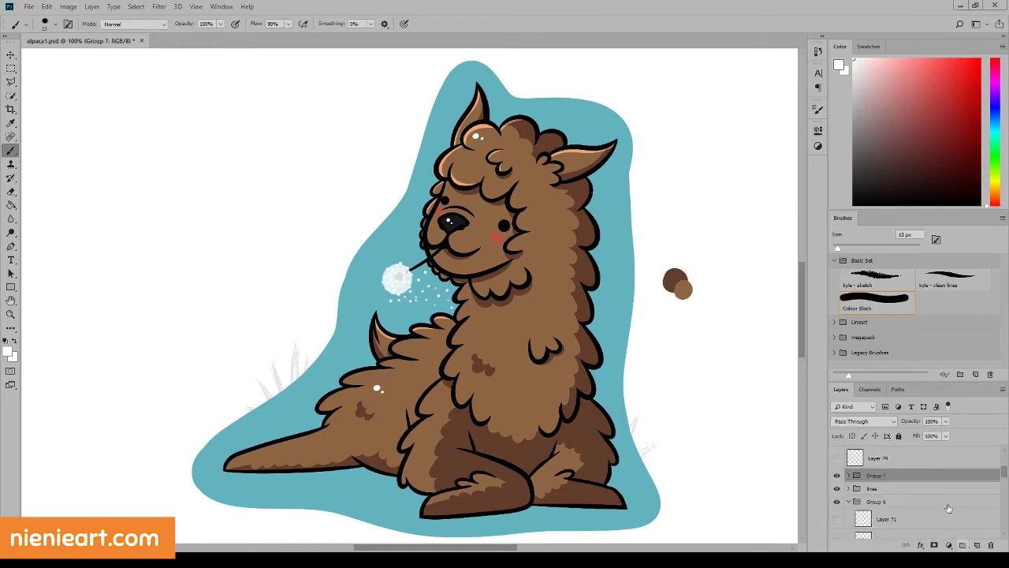
pyautogui.doubleClick(878, 475)
pyautogui.write('dandelion')
pyautogui.press('Return')
pyautogui.scroll(-1, 908, 497)
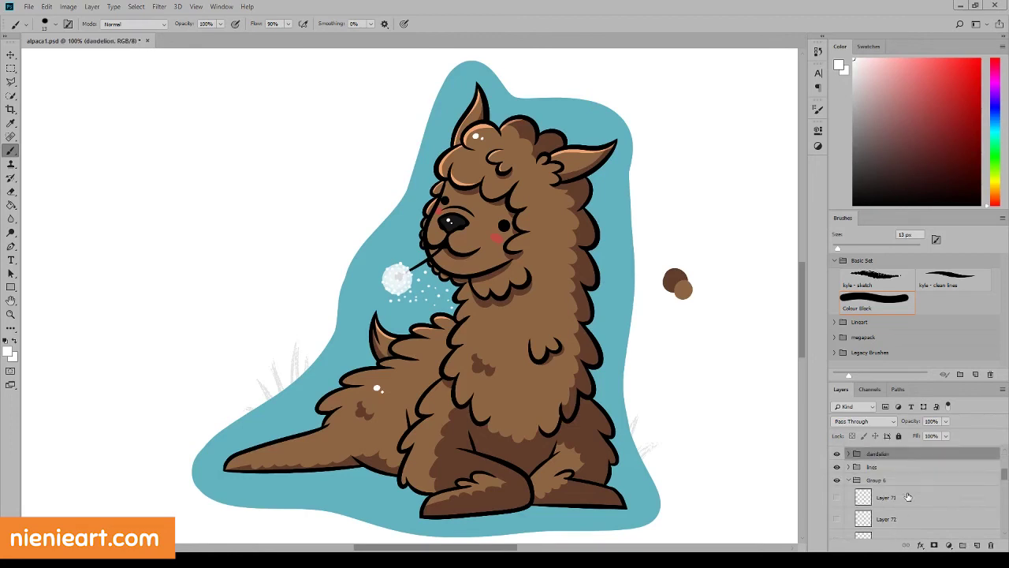
pyautogui.scroll(-3, 908, 496)
pyautogui.rightClick(907, 466)
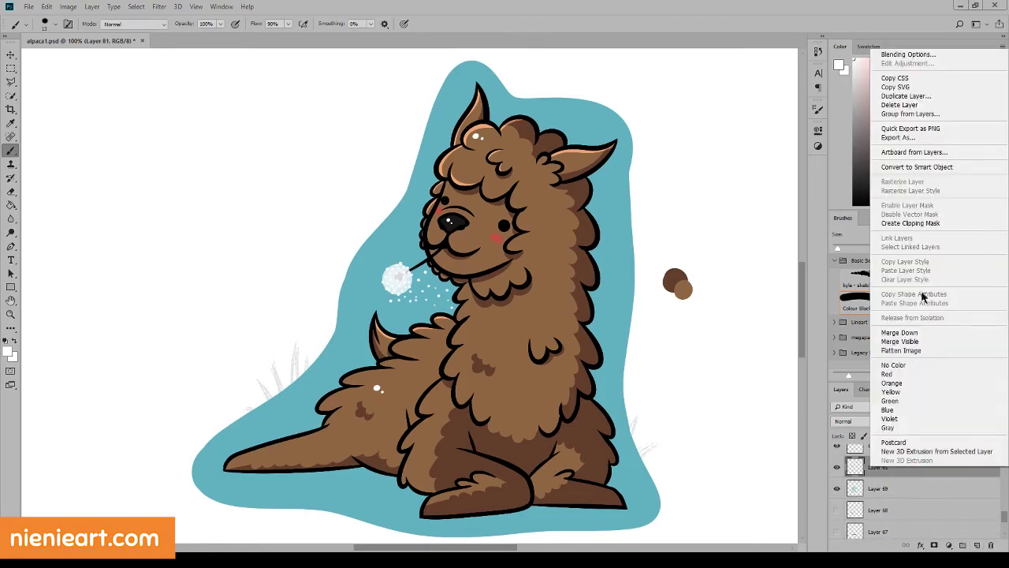
pyautogui.click(920, 223)
# Step: Paint green grass across the lower backdrop, widening it with a 90 px brush
pyautogui.press('F6')
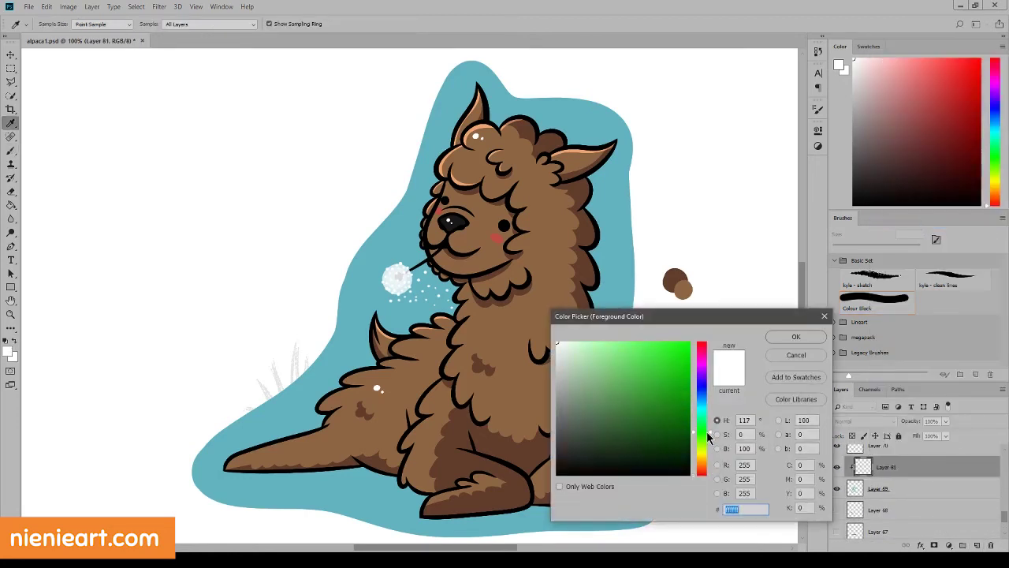
pyautogui.click(623, 382)
pyautogui.click(796, 337)
pyautogui.press('b')
pyautogui.moveTo(261, 469)
pyautogui.mouseDown()
pyautogui.moveTo(197, 497)
pyautogui.moveTo(402, 487)
pyautogui.moveTo(485, 524)
pyautogui.moveTo(544, 520)
pyautogui.moveTo(587, 533)
pyautogui.mouseUp()
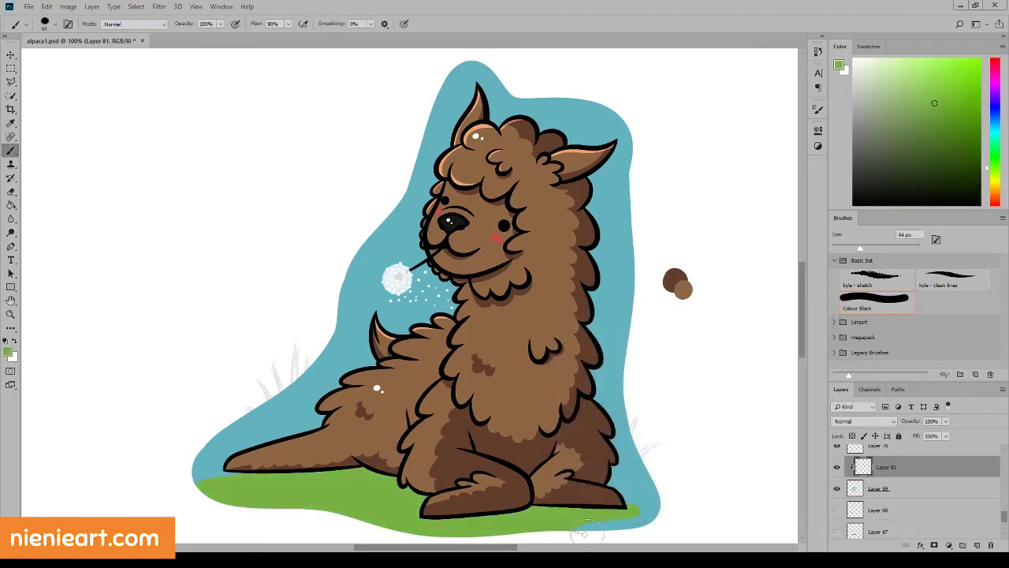
pyautogui.press(']')
pyautogui.moveTo(599, 497); pyautogui.dragTo(669, 505)
pyautogui.moveTo(236, 472)
pyautogui.mouseDown()
pyautogui.moveTo(234, 502)
pyautogui.moveTo(312, 430)
pyautogui.moveTo(197, 442)
pyautogui.moveTo(229, 406)
pyautogui.mouseUp()
pyautogui.moveTo(631, 489)
pyautogui.mouseDown()
pyautogui.moveTo(631, 402)
pyautogui.moveTo(622, 423)
pyautogui.mouseUp()
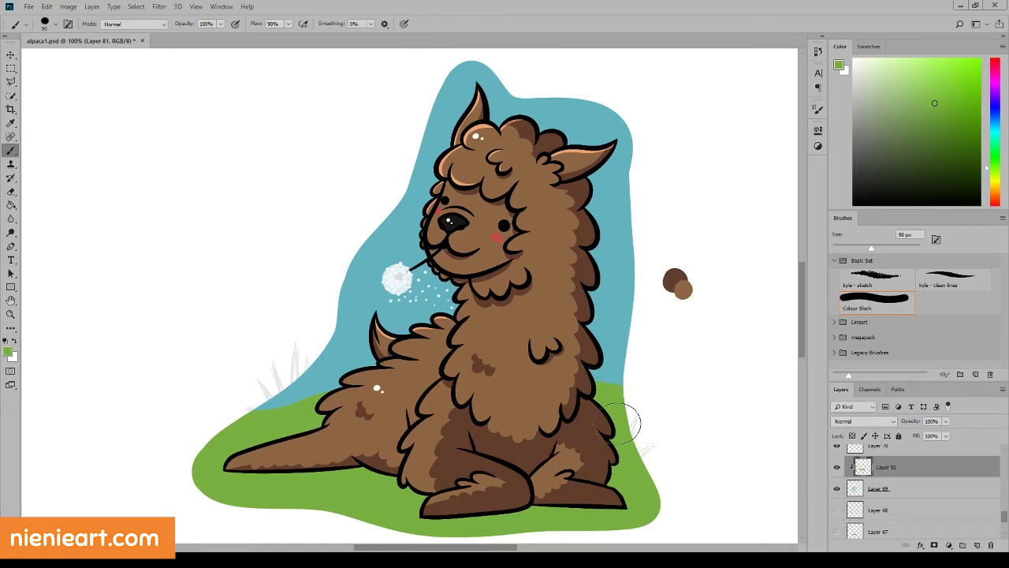
# Step: Lower the grass layer to 76% opacity and add a small stroke with a 47 px brush
pyautogui.moveTo(945, 421); pyautogui.dragTo(937, 435)
pyautogui.moveTo(861, 248); pyautogui.dragTo(853, 249)
pyautogui.moveTo(323, 390); pyautogui.dragTo(322, 368)
# Step: Zoom out to 66.7% and hide the green grass and blue backdrop layers
pyautogui.click(197, 6)
pyautogui.click(218, 94)
pyautogui.click(837, 466)
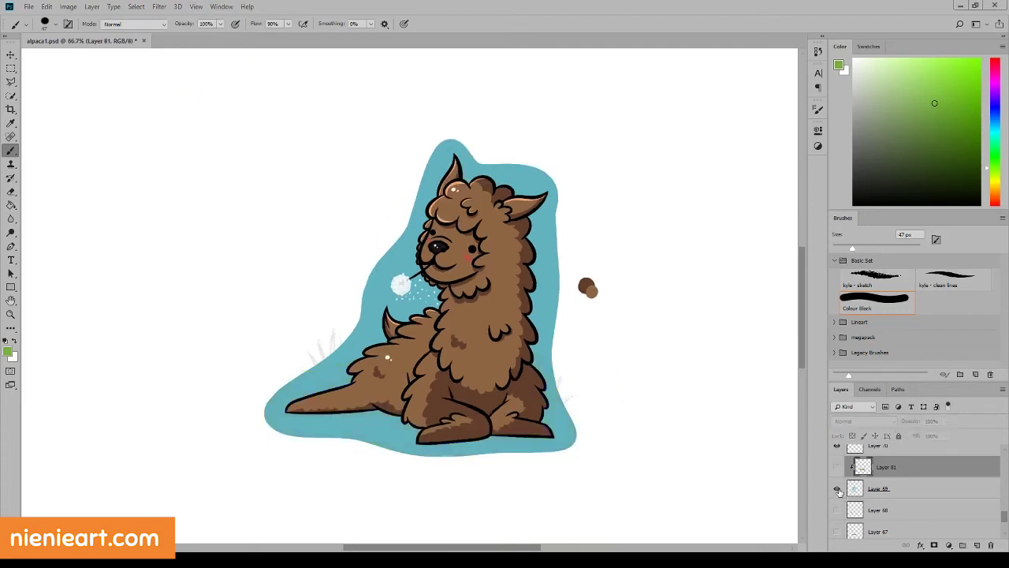
pyautogui.click(838, 489)
pyautogui.click(837, 489)
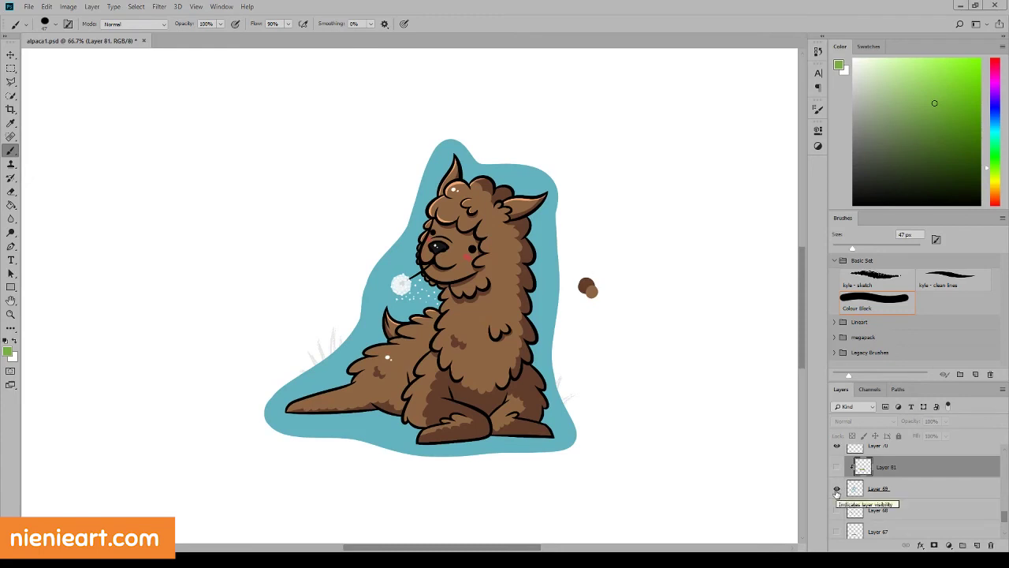
pyautogui.click(837, 489)
pyautogui.scroll(2, 946, 487)
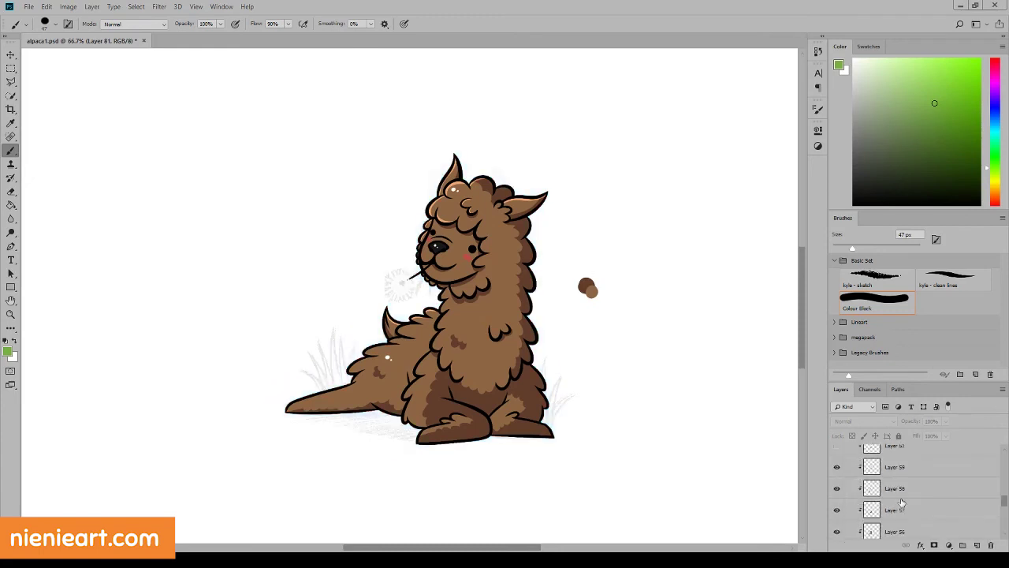
# Step: Delete the stray brown blob beside the alpaca with a rectangular selection, then deselect
pyautogui.click(907, 466)
pyautogui.click(11, 69)
pyautogui.moveTo(566, 264); pyautogui.dragTo(607, 307)
pyautogui.press('Delete')
pyautogui.click(136, 6)
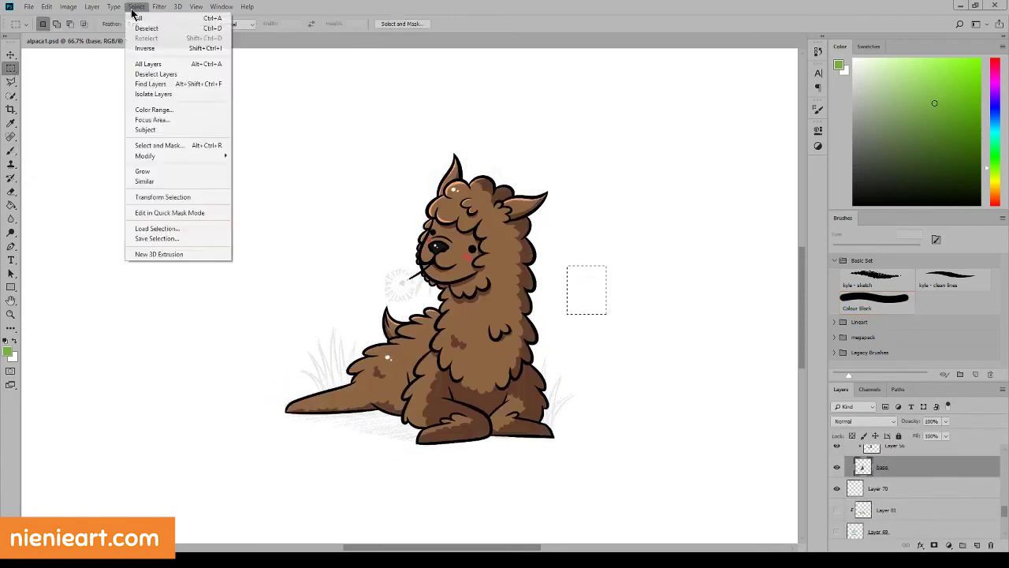
pyautogui.click(150, 24)
pyautogui.click(196, 6)
pyautogui.click(211, 94)
# Step: Crop the canvas tighter around the alpaca on all four sides
pyautogui.press('c')
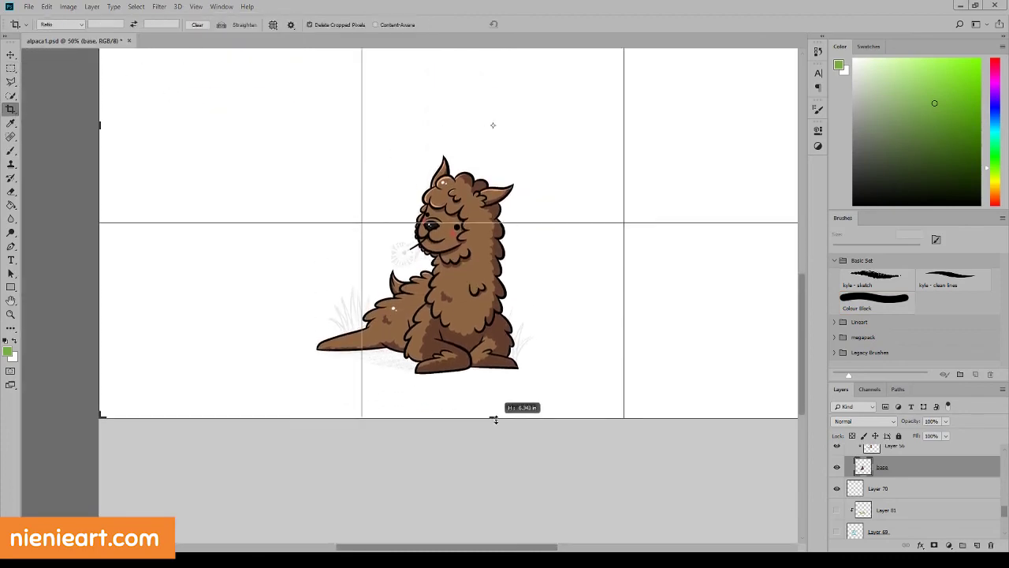
pyautogui.moveTo(494, 416)
pyautogui.mouseDown()
pyautogui.moveTo(512, 135)
pyautogui.moveTo(509, 259)
pyautogui.mouseUp()
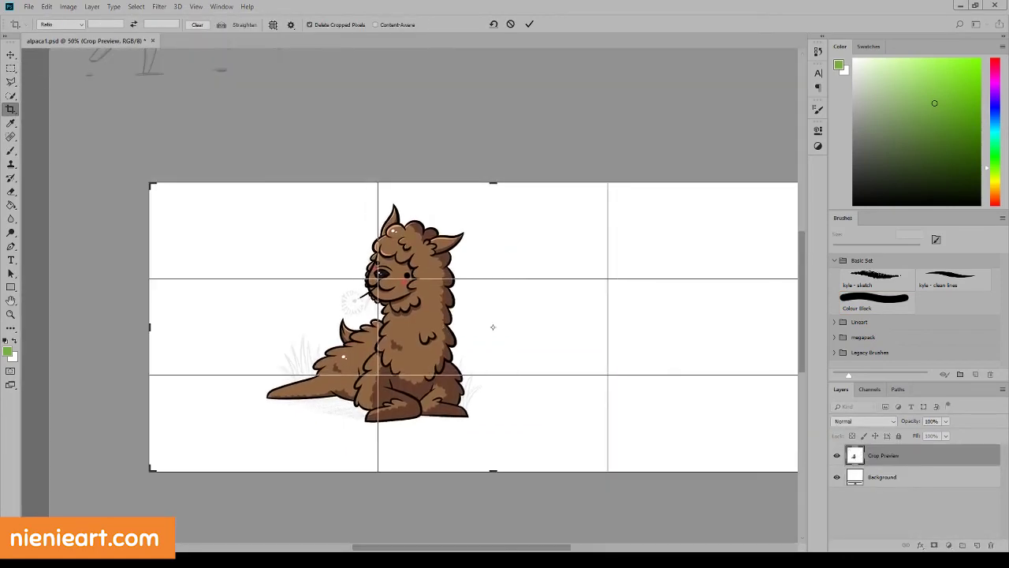
pyautogui.moveTo(798, 327); pyautogui.dragTo(559, 329)
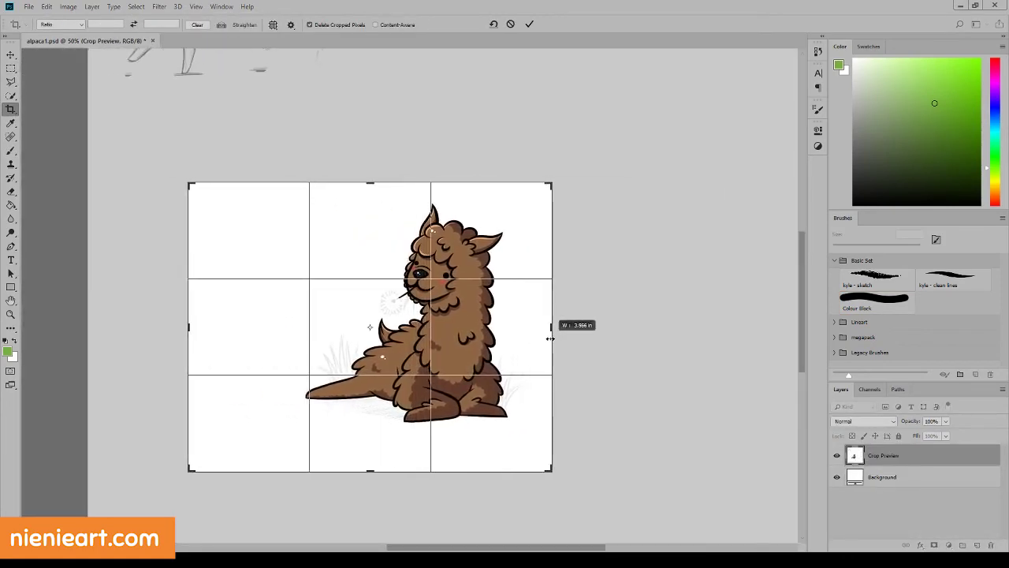
pyautogui.moveTo(413, 468); pyautogui.dragTo(413, 451)
pyautogui.moveTo(369, 193); pyautogui.dragTo(365, 186)
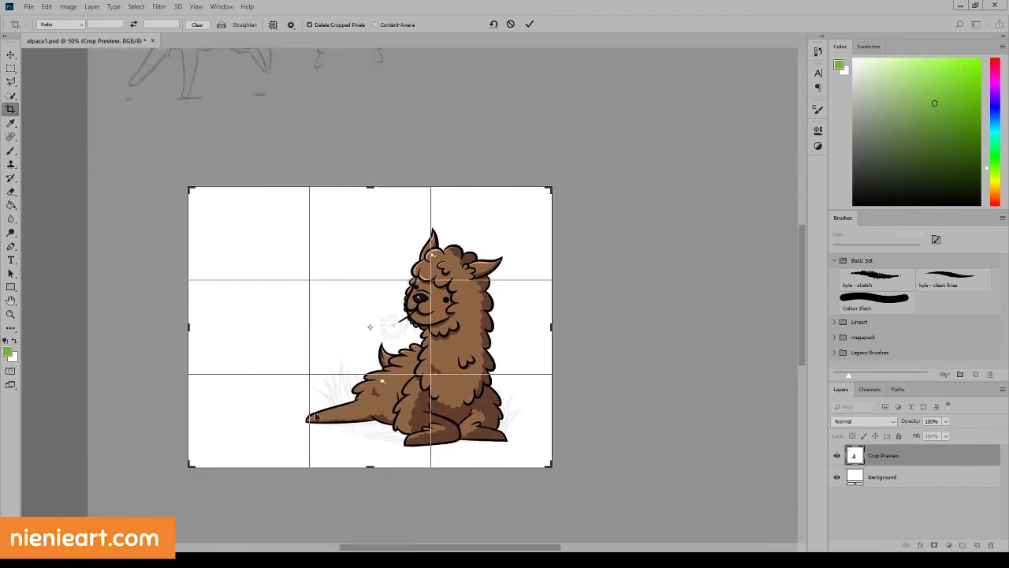
pyautogui.moveTo(188, 326); pyautogui.dragTo(204, 329)
pyautogui.press('Return')
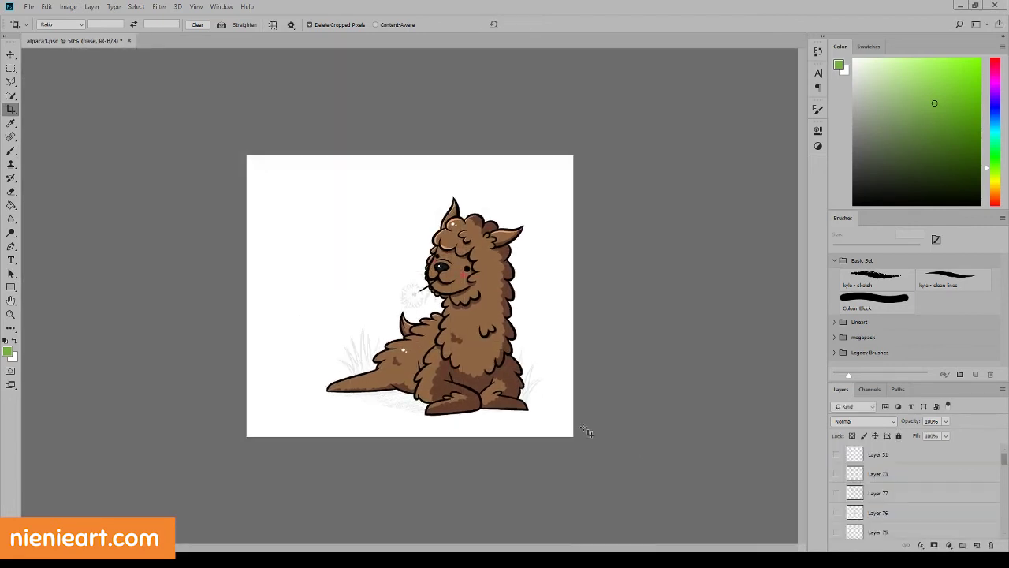
# Step: Paint Bucket the new layer with the teal backdrop colour and move it above Layer 81
pyautogui.click(8, 352)
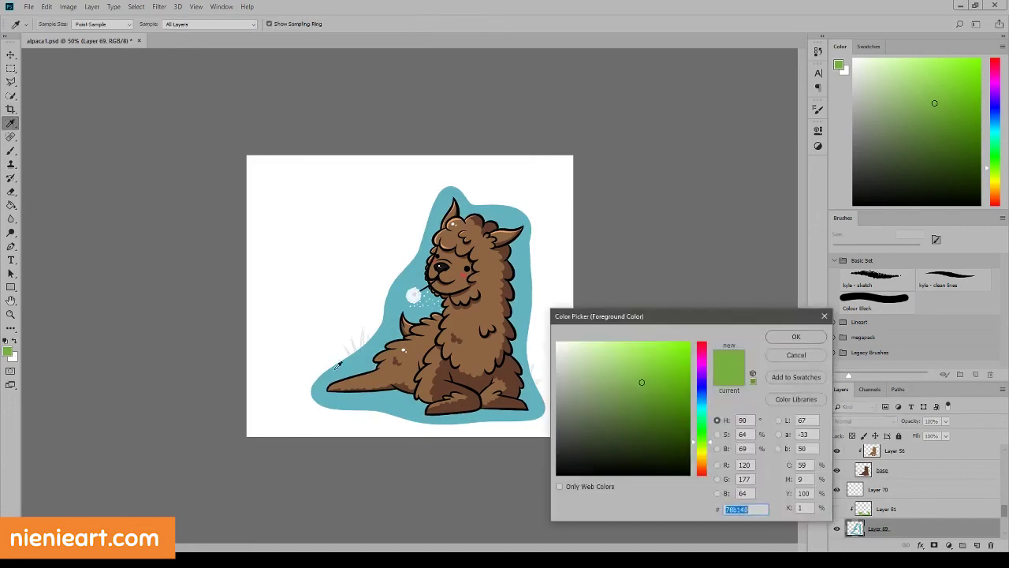
pyautogui.click(793, 338)
pyautogui.click(11, 207)
pyautogui.click(318, 339)
pyautogui.moveTo(930, 528); pyautogui.dragTo(946, 505)
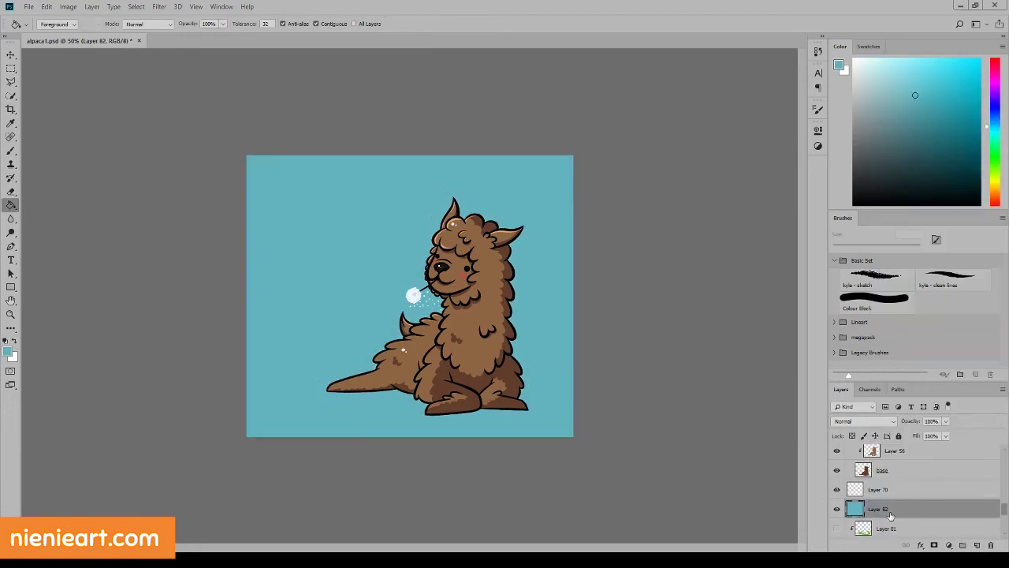
# Step: Refill the background with green 5ea443 and add Layer 83 above it
pyautogui.click(8, 351)
pyautogui.moveTo(696, 406); pyautogui.dragTo(695, 434)
pyautogui.click(635, 388)
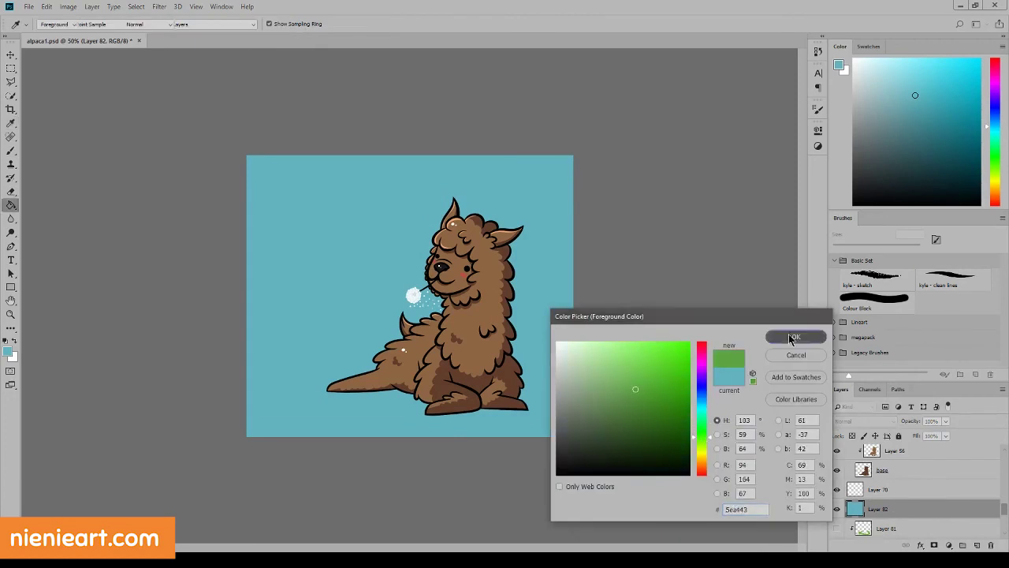
pyautogui.click(793, 338)
pyautogui.click(570, 381)
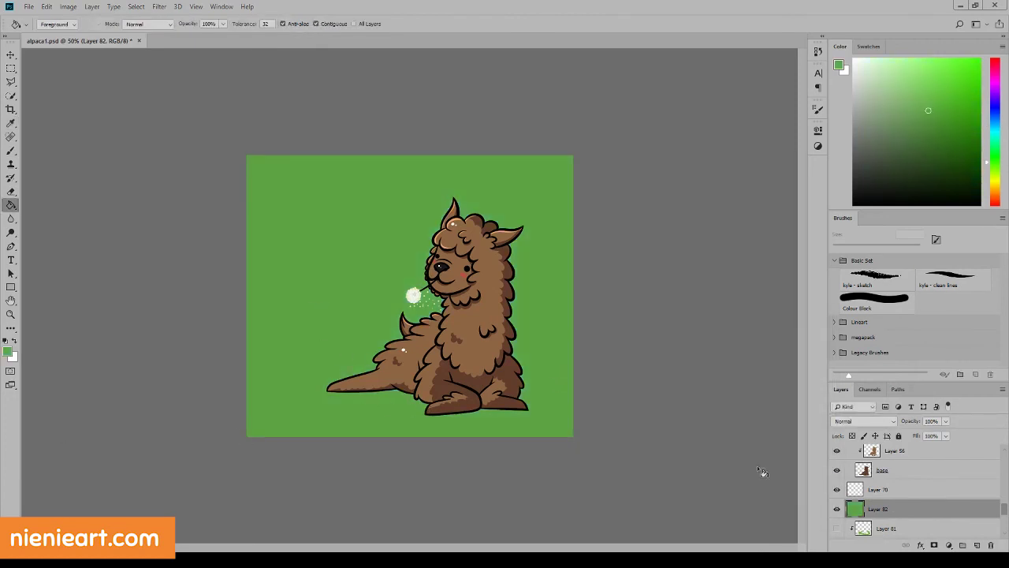
pyautogui.click(977, 545)
pyautogui.click(195, 7)
pyautogui.click(217, 90)
# Step: Pick a 100 px brush and add a new layer above the dandelion group
pyautogui.click(11, 150)
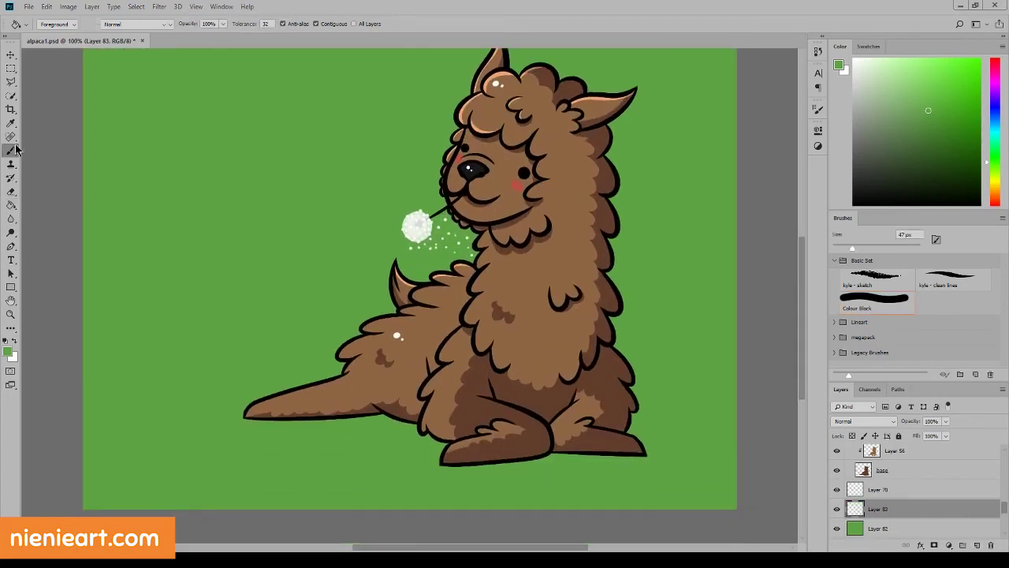
pyautogui.press(']')
pyautogui.press(']')
pyautogui.press(']')
pyautogui.press(']')
pyautogui.press(']')
pyautogui.moveTo(1005, 508); pyautogui.dragTo(1006, 471)
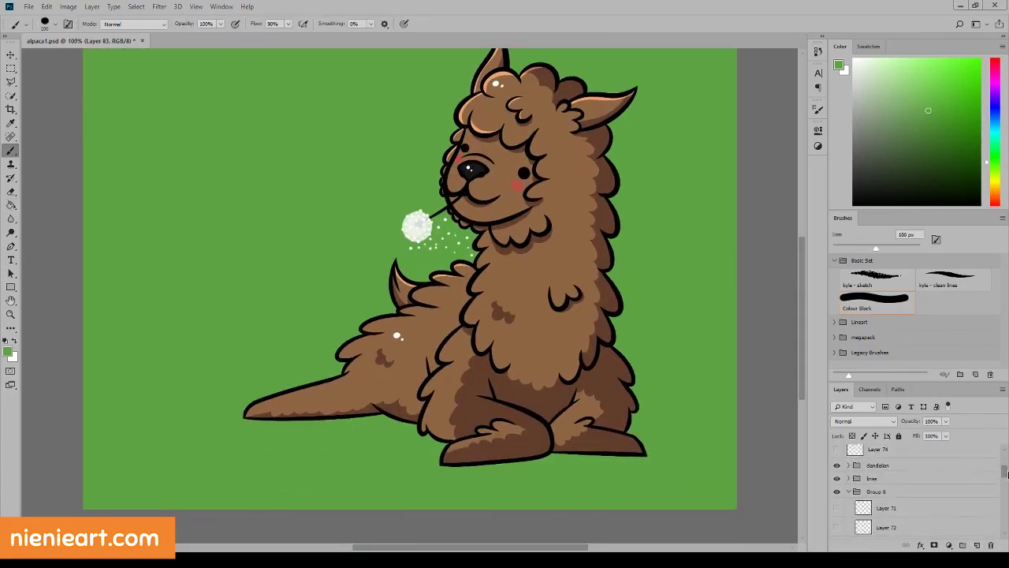
pyautogui.click(878, 466)
pyautogui.click(977, 545)
# Step: Paint a green stroke at the tail and erase it into grass blades
pyautogui.moveTo(365, 364); pyautogui.dragTo(363, 417)
pyautogui.press('e')
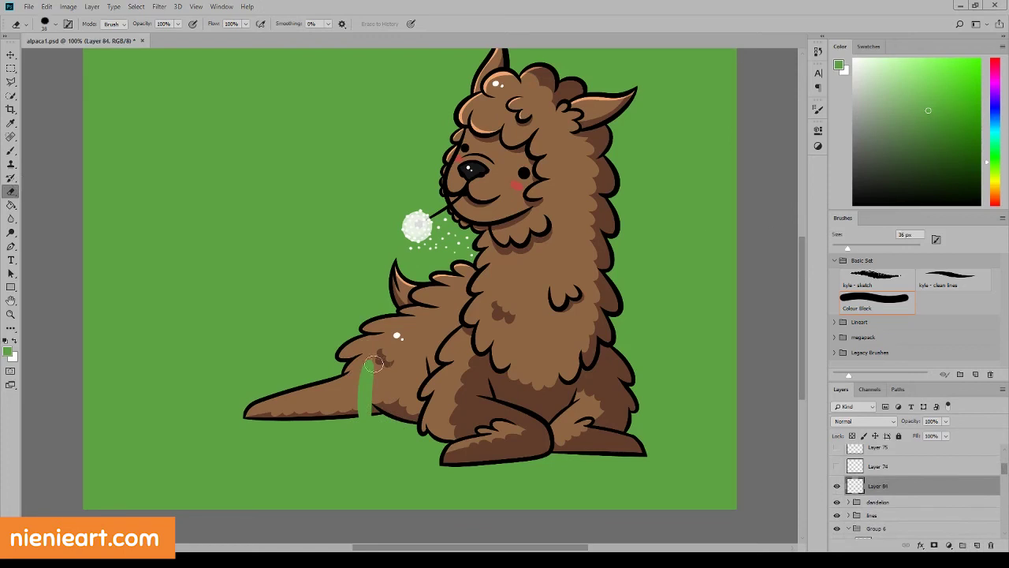
pyautogui.moveTo(374, 364)
pyautogui.mouseDown()
pyautogui.moveTo(371, 414)
pyautogui.moveTo(387, 365)
pyautogui.moveTo(379, 414)
pyautogui.moveTo(395, 375)
pyautogui.mouseUp()
pyautogui.press('b')
pyautogui.press('e')
pyautogui.press('b')
pyautogui.press('e')
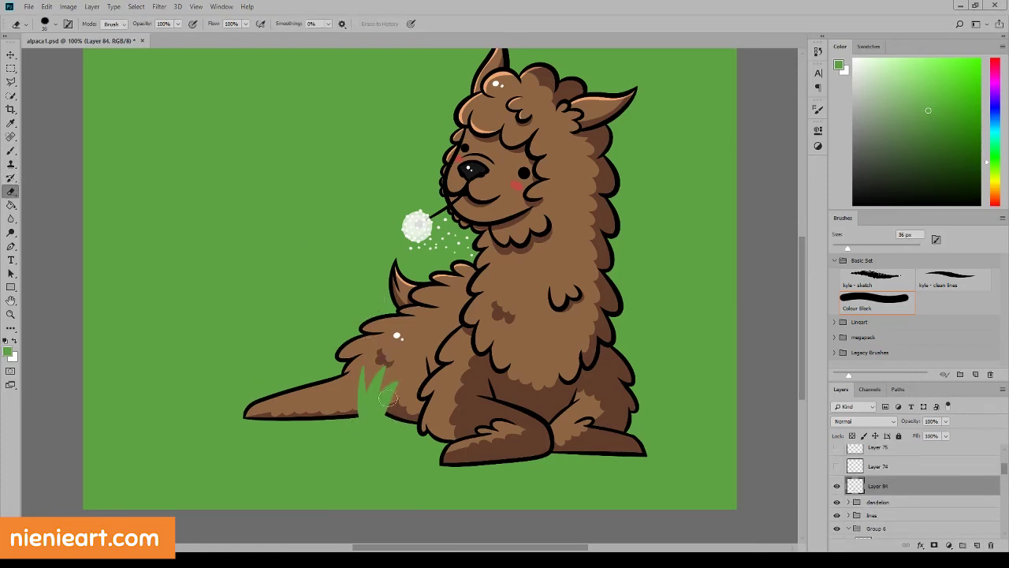
pyautogui.press('b')
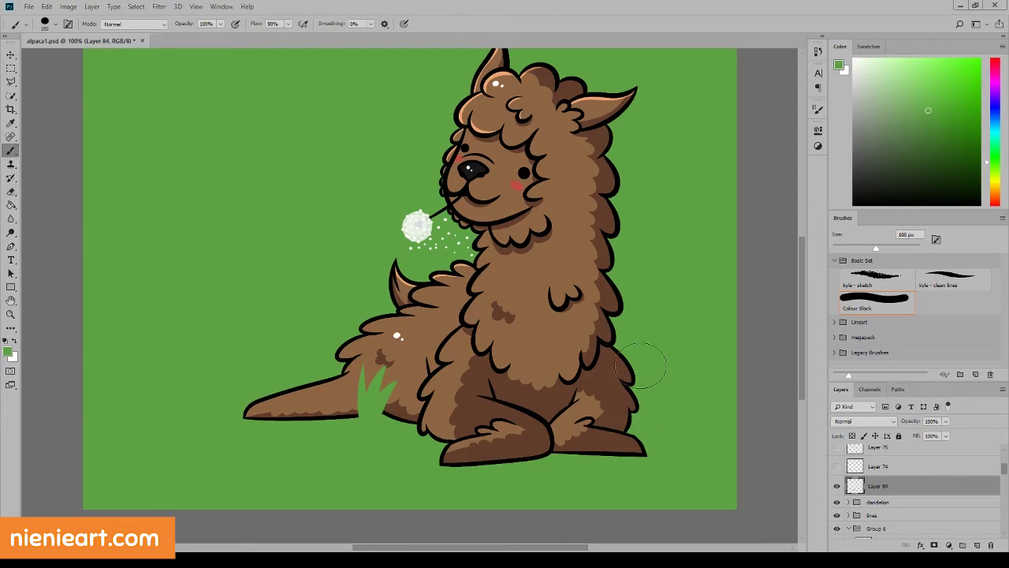
# Step: Paint grass blades at the front foot, adding a light-green blade to the tail tuft
pyautogui.moveTo(590, 456)
pyautogui.mouseDown()
pyautogui.moveTo(585, 435)
pyautogui.moveTo(581, 478)
pyautogui.mouseUp()
pyautogui.press('e')
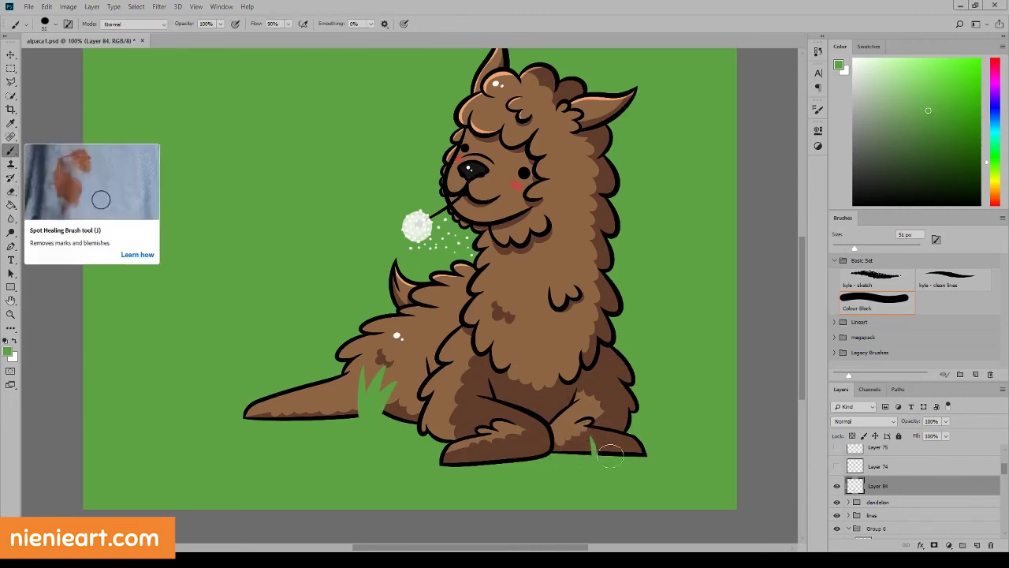
pyautogui.hotkey('ctrl', 'z')
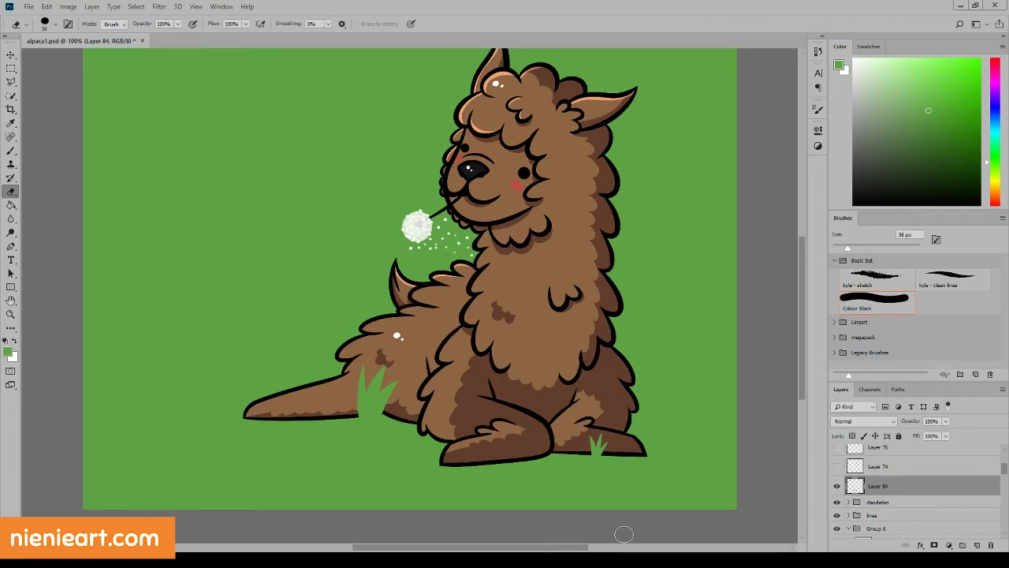
pyautogui.press('b')
pyautogui.moveTo(352, 416); pyautogui.dragTo(322, 410)
pyautogui.moveTo(601, 456); pyautogui.dragTo(623, 440)
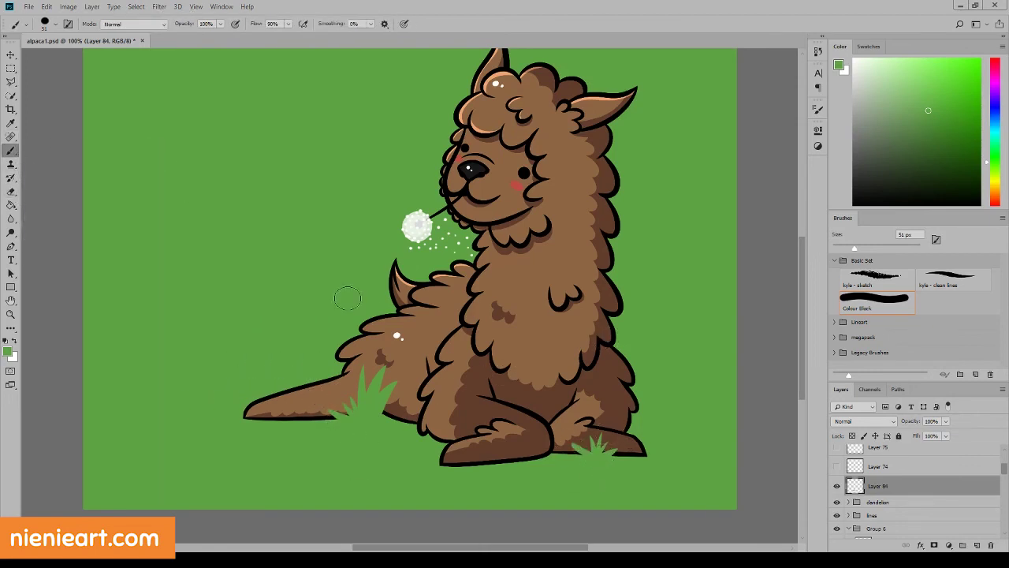
pyautogui.press('e')
pyautogui.press('b')
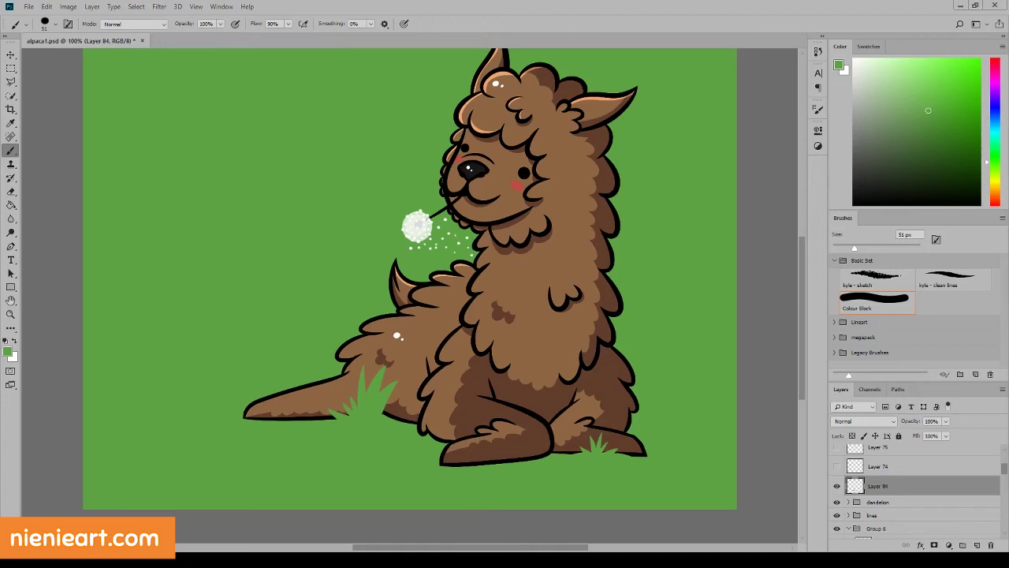
# Step: Add a new layer and paint a dark green grass blade in the tuft
pyautogui.click(974, 546)
pyautogui.click(10, 353)
pyautogui.click(642, 418)
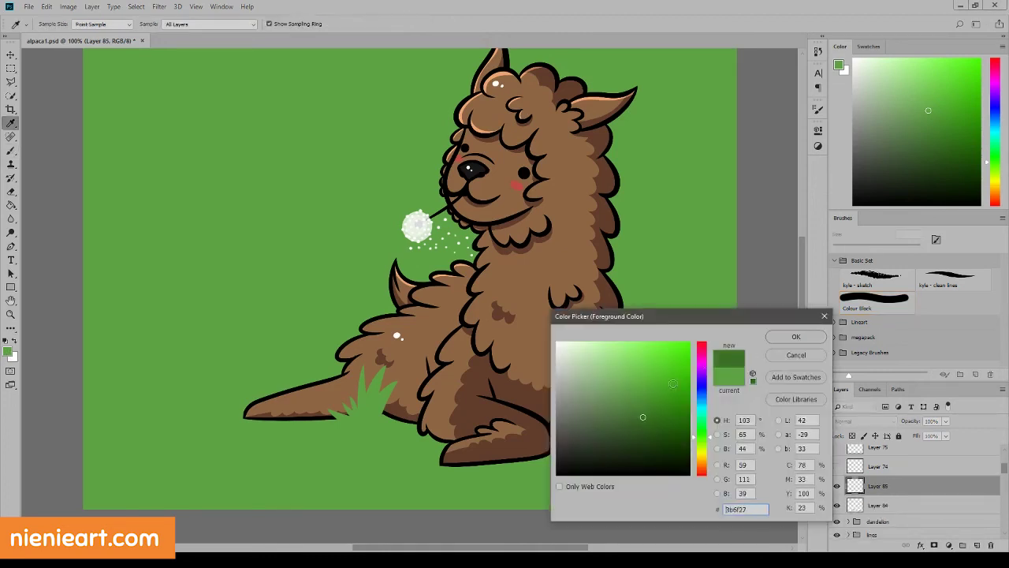
pyautogui.click(787, 322)
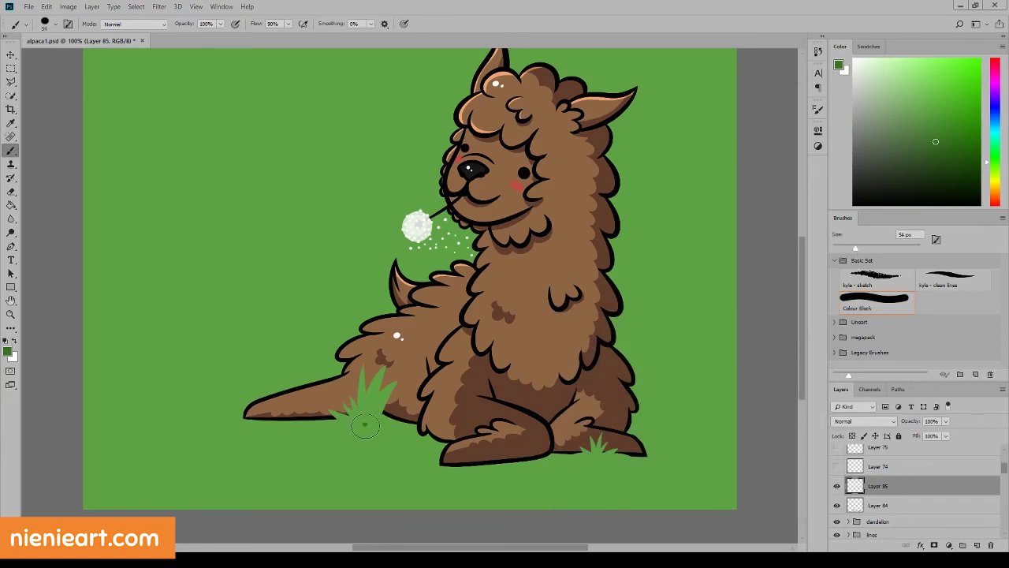
pyautogui.moveTo(365, 426); pyautogui.dragTo(371, 394)
# Step: Paint more dark green blades and taper their bottoms with the Eraser
pyautogui.click(11, 191)
pyautogui.press('b')
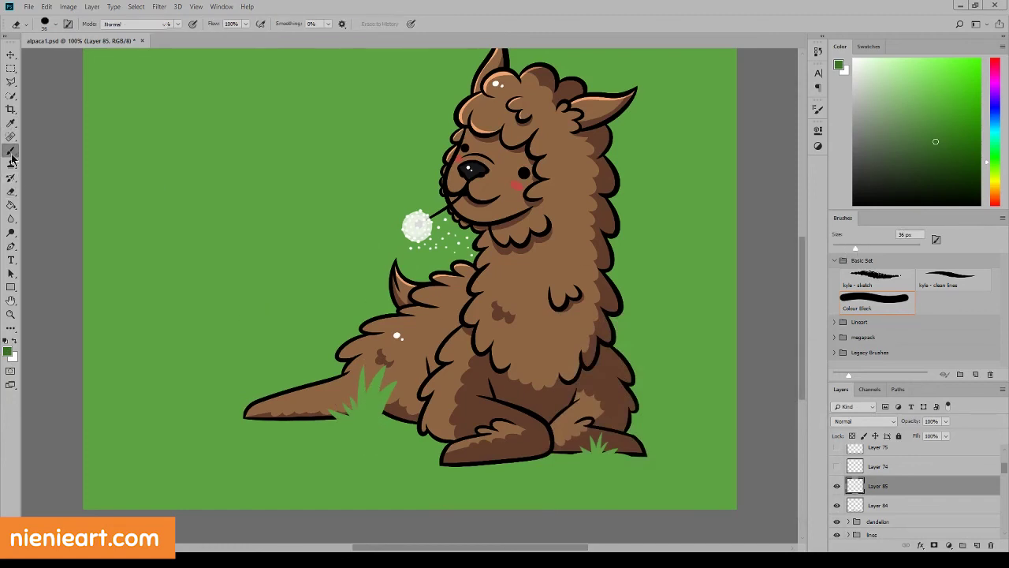
pyautogui.moveTo(367, 432)
pyautogui.mouseDown()
pyautogui.moveTo(372, 390)
pyautogui.moveTo(385, 378)
pyautogui.mouseUp()
pyautogui.press('e')
pyautogui.moveTo(374, 427)
pyautogui.mouseDown()
pyautogui.moveTo(369, 404)
pyautogui.moveTo(369, 444)
pyautogui.moveTo(357, 408)
pyautogui.mouseUp()
pyautogui.press('b')
pyautogui.press('e')
pyautogui.click(11, 150)
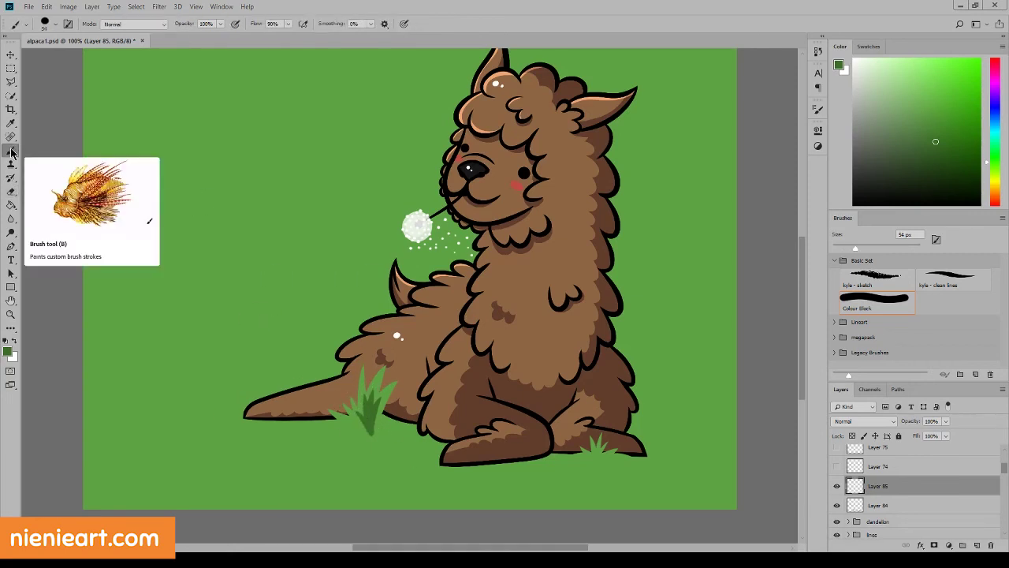
# Step: Pick a lighter green and paint a light grass blade on another new layer
pyautogui.click(7, 351)
pyautogui.click(399, 445)
pyautogui.press('Return')
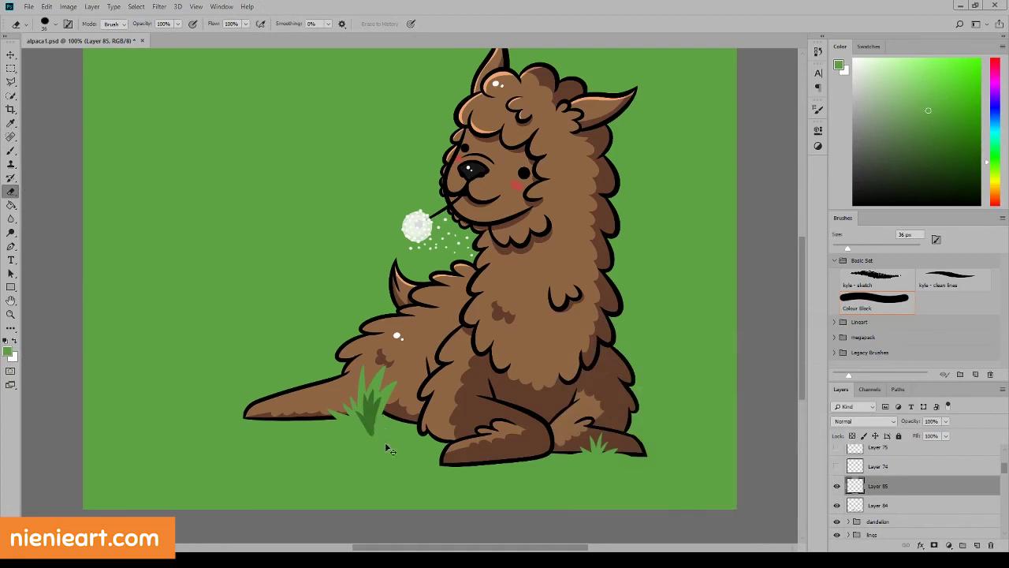
pyautogui.hotkey('ctrl', 'shift', 'alt', 'n')
pyautogui.moveTo(371, 432); pyautogui.dragTo(376, 408)
pyautogui.press('e')
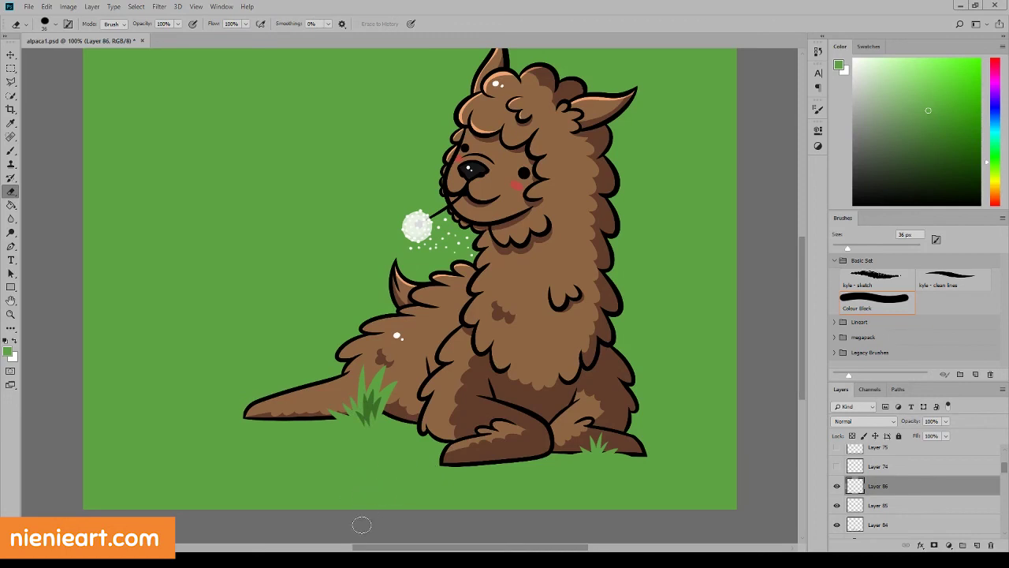
# Step: Zoom out and prepare a new seed layer with a white 54 px brush
pyautogui.hotkey('ctrl', '-')
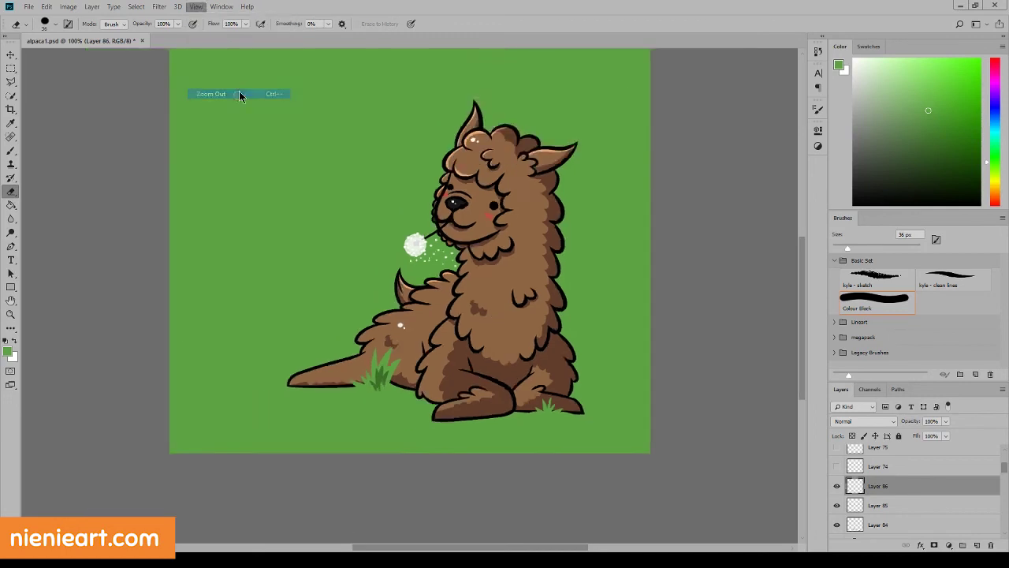
pyautogui.click(838, 485)
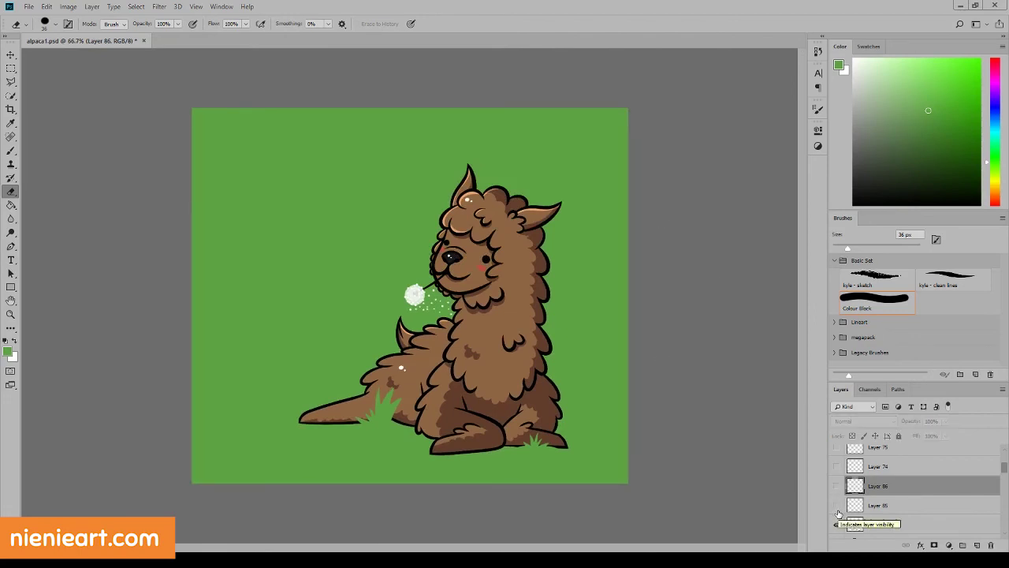
pyautogui.click(976, 545)
pyautogui.click(855, 61)
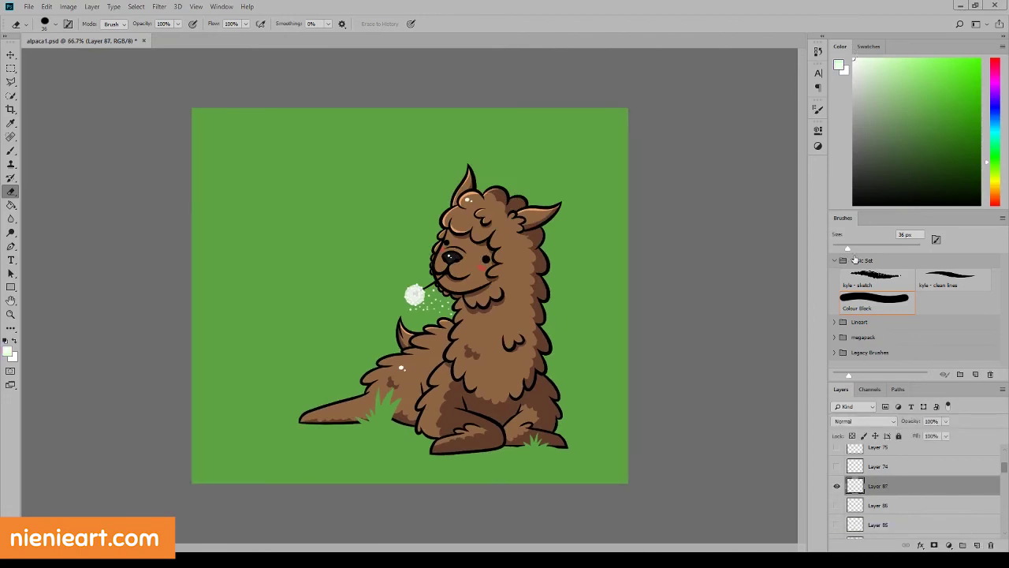
pyautogui.moveTo(847, 247); pyautogui.dragTo(856, 247)
pyautogui.press('b')
# Step: Dab five white seed dots left of the alpaca and near its tail
pyautogui.click(287, 366)
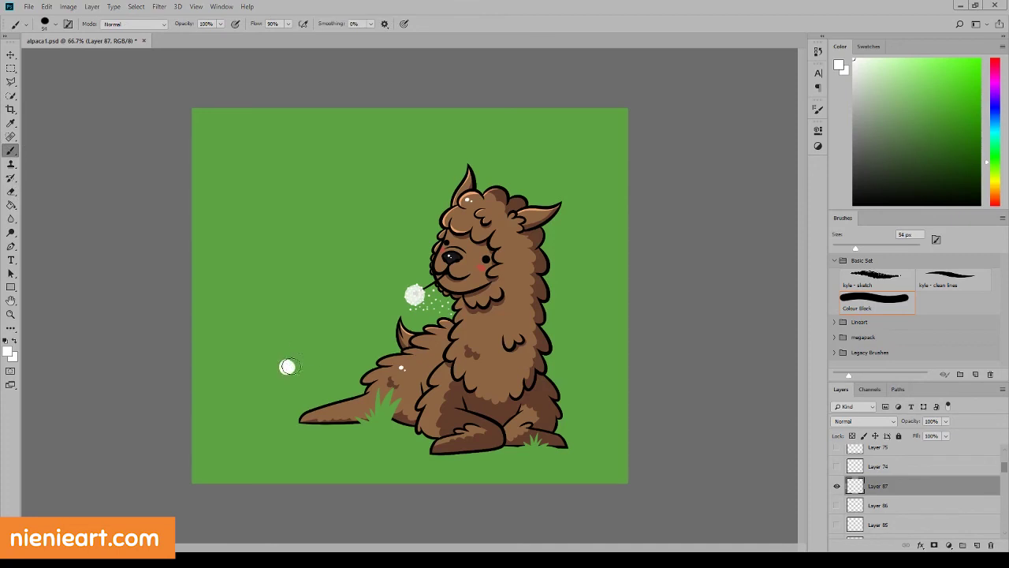
pyautogui.click(321, 345)
pyautogui.click(263, 351)
pyautogui.click(235, 389)
pyautogui.click(288, 401)
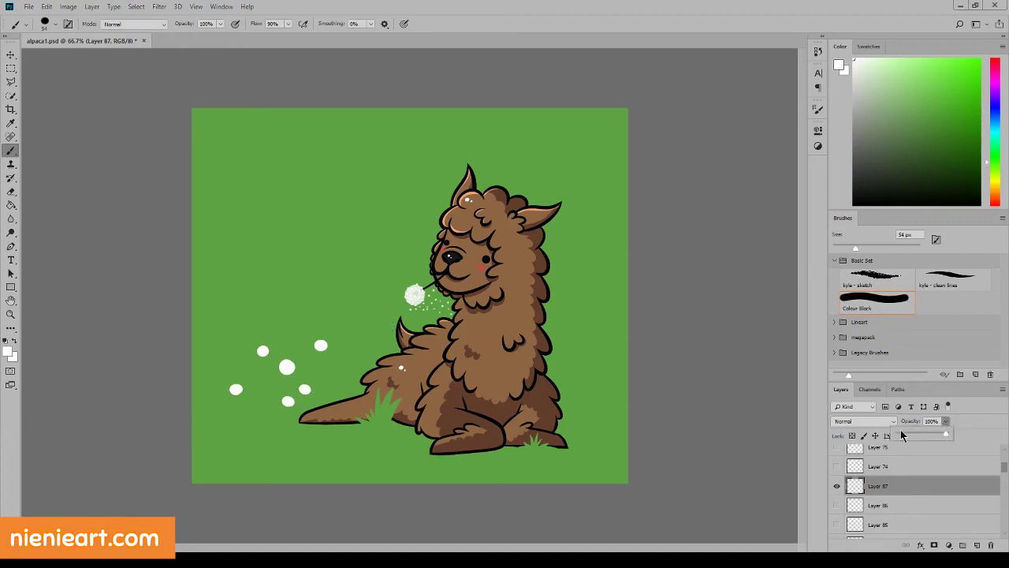
# Step: Set the seed layer to Screen, then re-dab dots on a second Screen layer at lower opacity
pyautogui.click(863, 421)
pyautogui.click(868, 262)
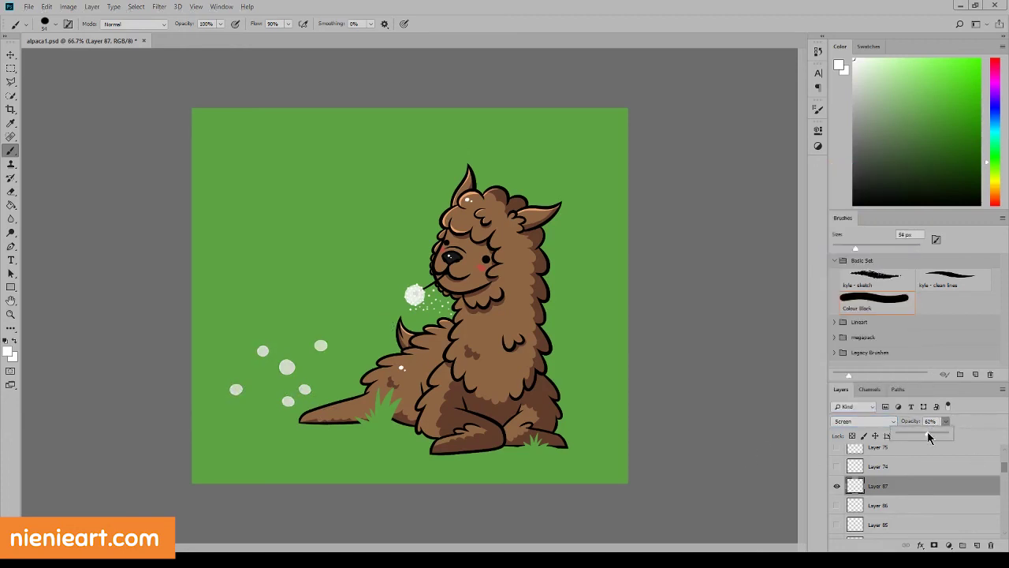
pyautogui.click(976, 545)
pyautogui.click(864, 421)
pyautogui.click(854, 247)
pyautogui.click(287, 367)
pyautogui.click(321, 345)
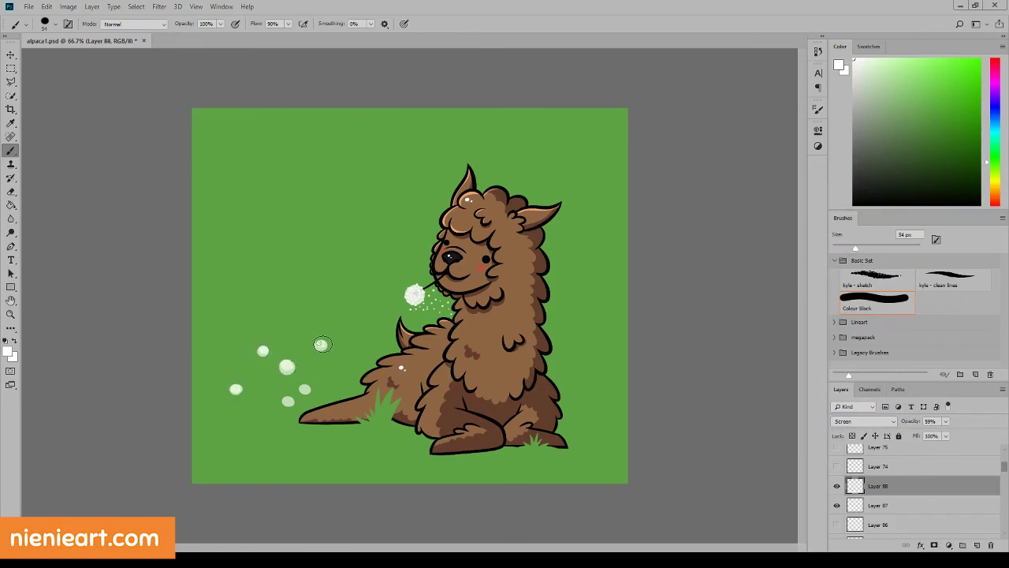
pyautogui.click(304, 389)
# Step: Hide both seed layers and select the green background layer
pyautogui.click(837, 486)
pyautogui.click(836, 505)
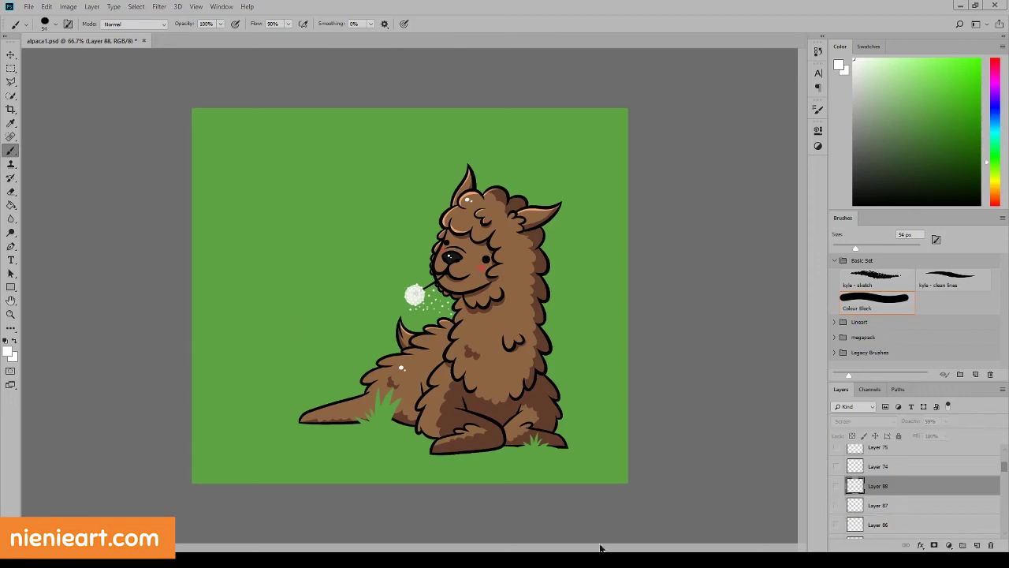
pyautogui.scroll(-3, 915, 489)
pyautogui.scroll(-3, 915, 489)
pyautogui.click(907, 470)
# Step: Add a layer above the background and choose a darker green with a 79 px brush
pyautogui.click(976, 545)
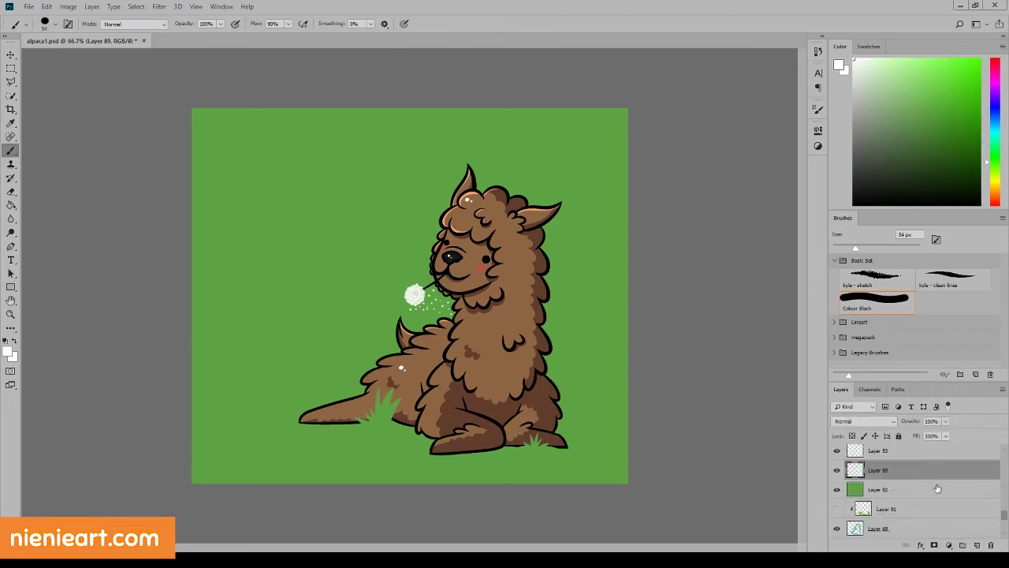
pyautogui.click(8, 351)
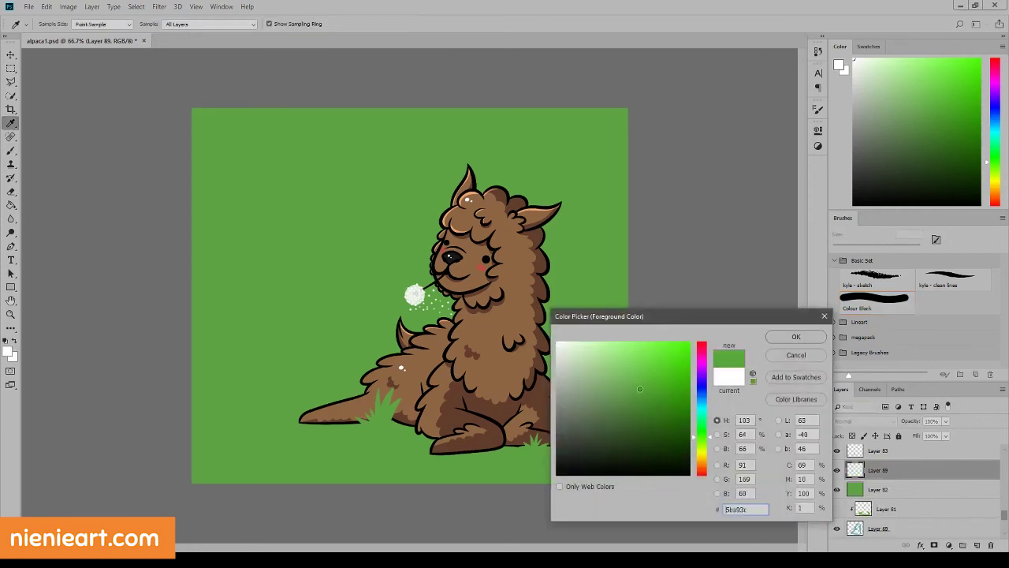
pyautogui.click(638, 389)
pyautogui.click(788, 332)
pyautogui.moveTo(856, 248); pyautogui.dragTo(865, 250)
pyautogui.click(7, 352)
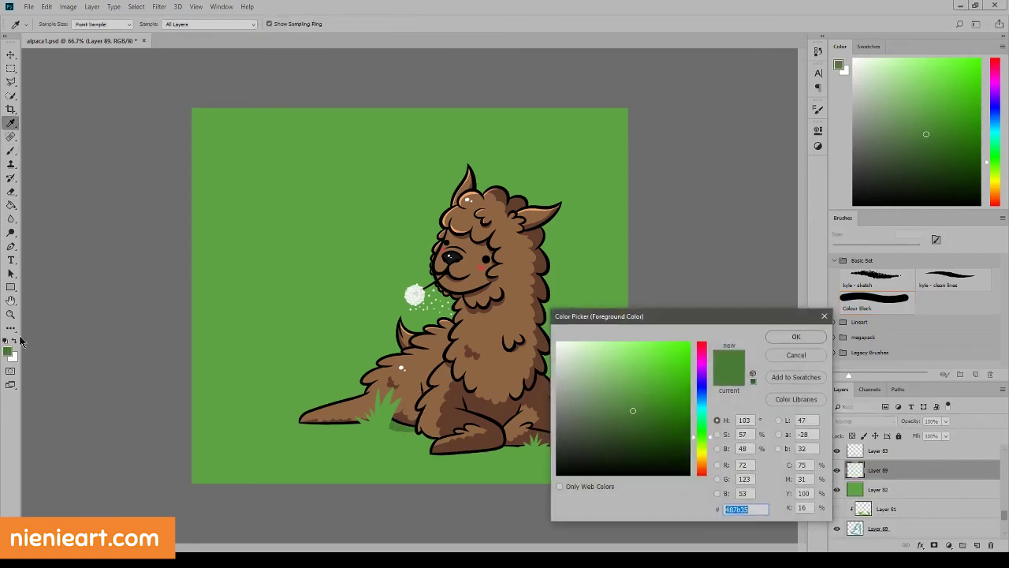
pyautogui.click(708, 433)
pyautogui.click(794, 335)
# Step: Paint a first shadow stroke under the alpaca, undo it, and toggle the layer to compare
pyautogui.moveTo(391, 426)
pyautogui.mouseDown()
pyautogui.moveTo(423, 427)
pyautogui.moveTo(442, 442)
pyautogui.moveTo(314, 421)
pyautogui.mouseUp()
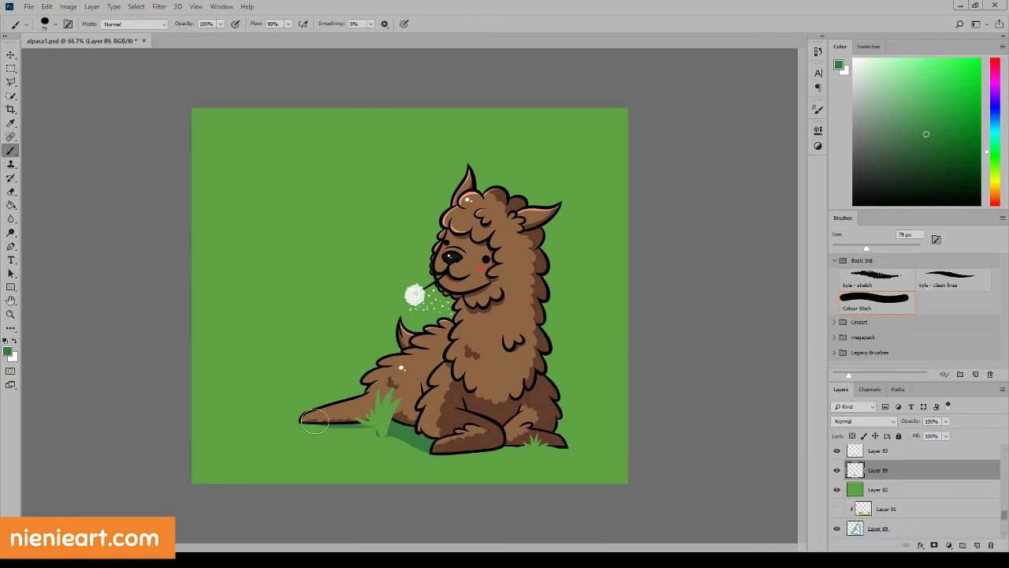
pyautogui.hotkey('ctrl', 'z')
pyautogui.press('e')
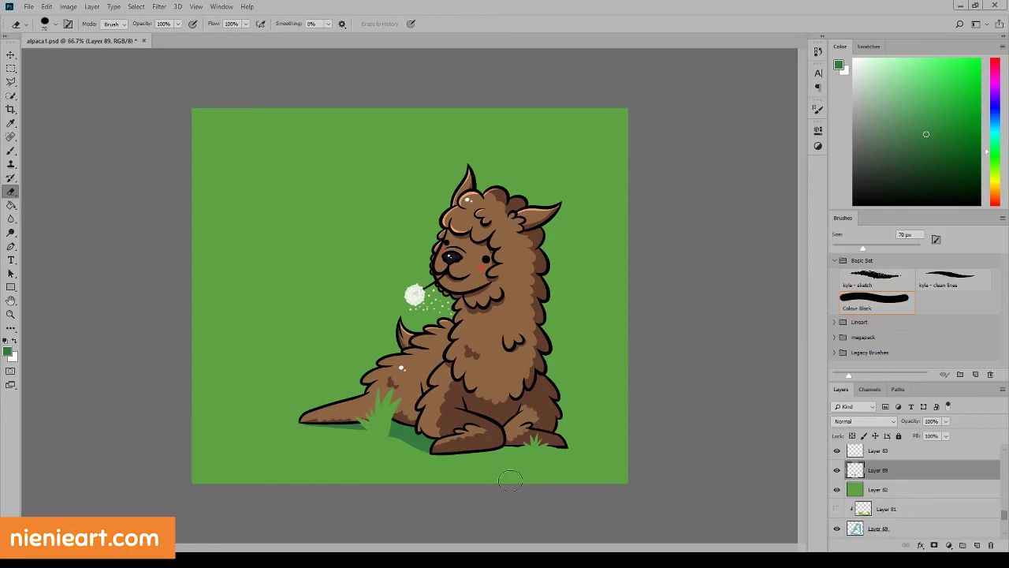
pyautogui.scroll(1, 846, 470)
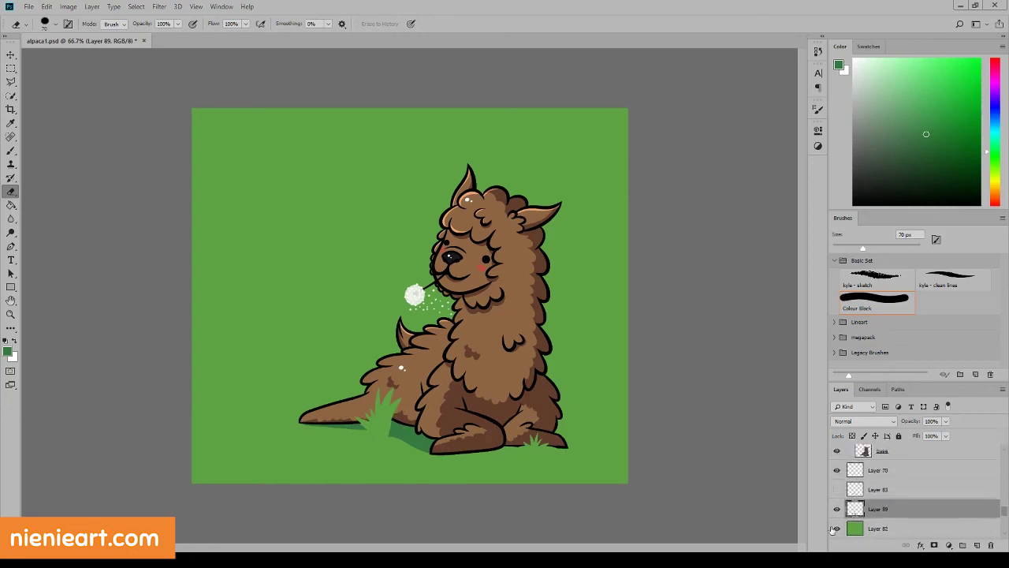
pyautogui.click(837, 489)
pyautogui.scroll(-2, 910, 511)
pyautogui.scroll(-2, 910, 512)
pyautogui.scroll(4, 910, 511)
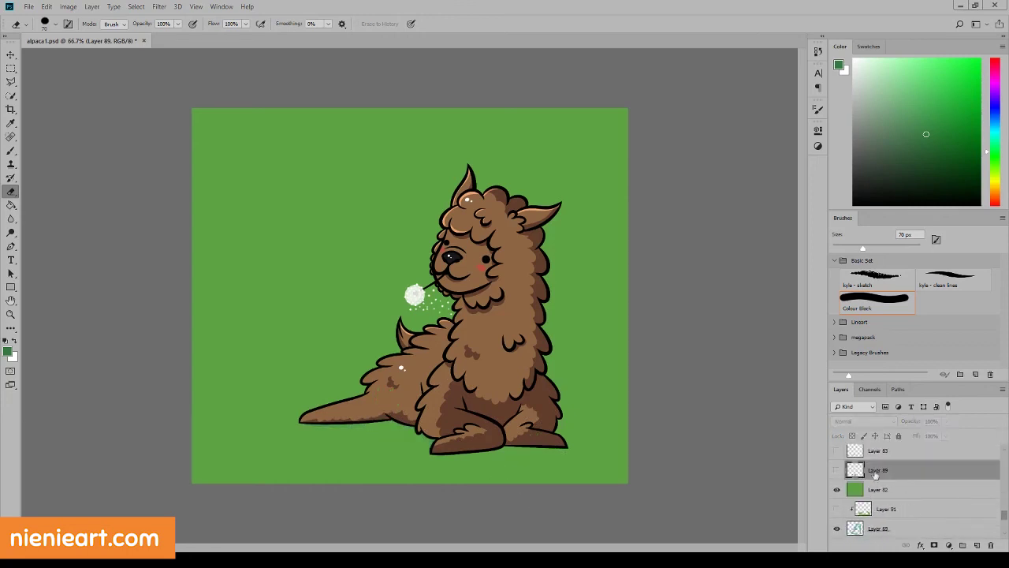
pyautogui.click(837, 470)
# Step: Paint shadow under the body and legs, erasing the part under the tail
pyautogui.press('b')
pyautogui.moveTo(299, 425)
pyautogui.mouseDown()
pyautogui.moveTo(410, 432)
pyautogui.moveTo(434, 454)
pyautogui.mouseUp()
pyautogui.moveTo(552, 457)
pyautogui.mouseDown()
pyautogui.moveTo(489, 451)
pyautogui.moveTo(564, 456)
pyautogui.moveTo(485, 461)
pyautogui.moveTo(566, 456)
pyautogui.mouseUp()
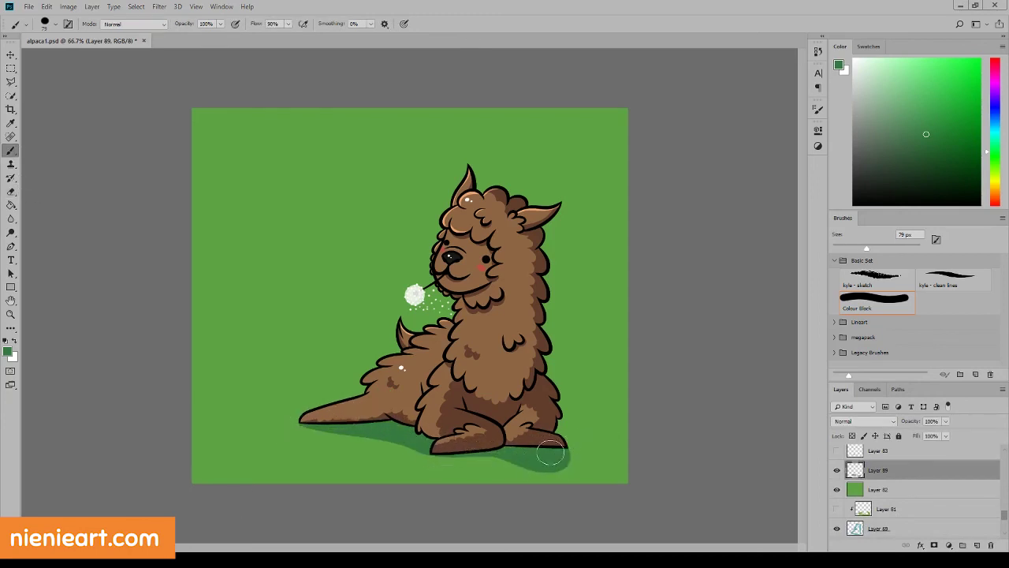
pyautogui.press('e')
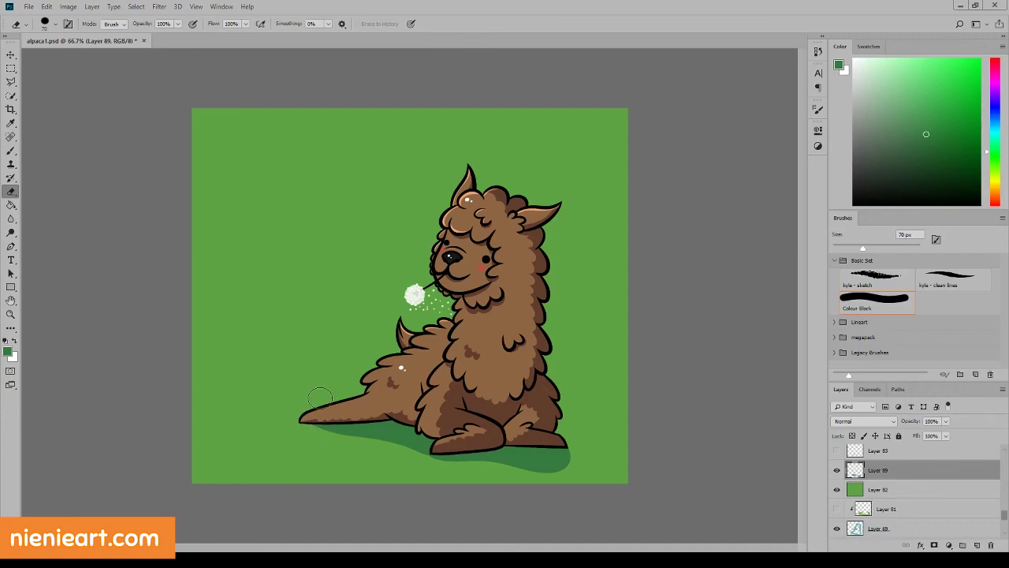
pyautogui.moveTo(309, 427); pyautogui.dragTo(437, 444)
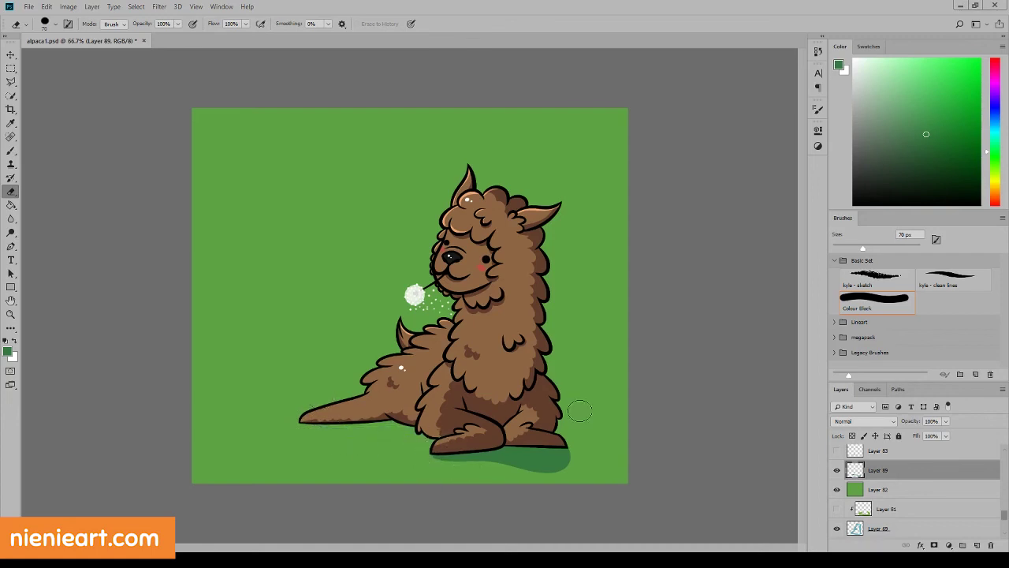
pyautogui.press('b')
pyautogui.moveTo(552, 418)
pyautogui.mouseDown()
pyautogui.moveTo(579, 444)
pyautogui.moveTo(576, 458)
pyautogui.mouseUp()
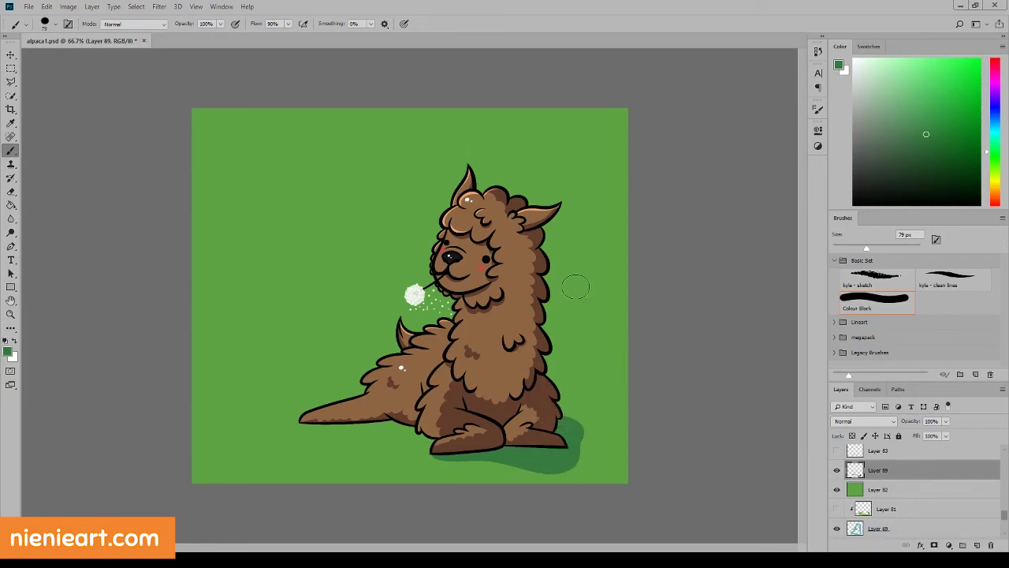
pyautogui.click(195, 6)
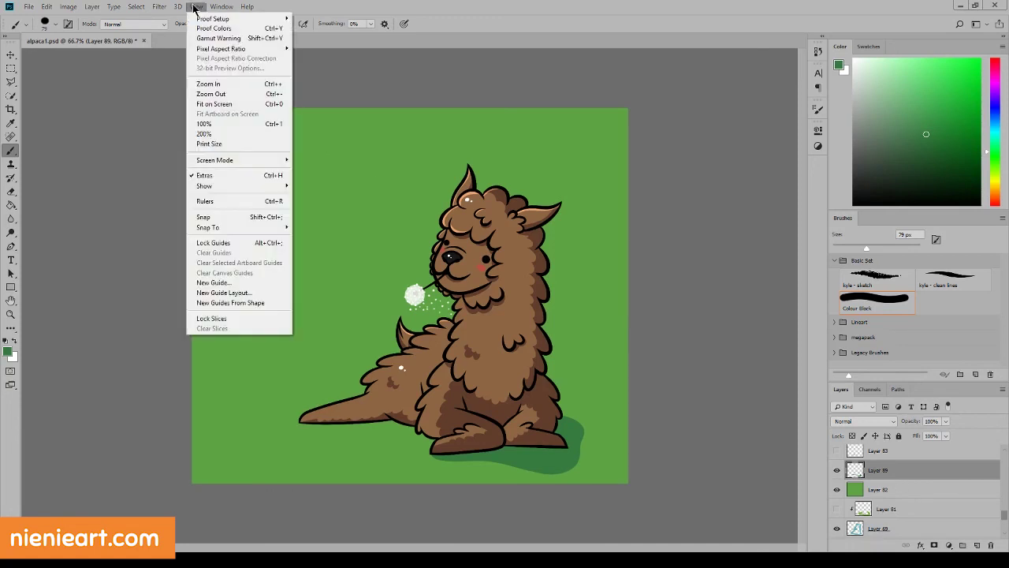
# Step: Hide the background, blue blob, shadow and grass sketch layers, then reshow Layer 82
pyautogui.click(920, 488)
pyautogui.scroll(-3, 920, 489)
pyautogui.scroll(-2, 920, 489)
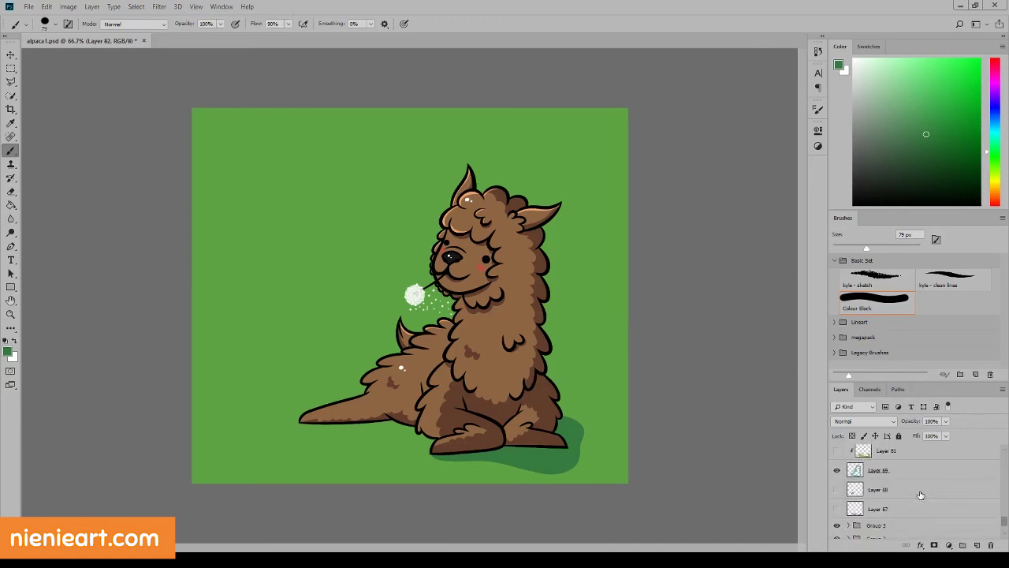
pyautogui.scroll(-2, 920, 495)
pyautogui.scroll(3, 920, 495)
pyautogui.click(837, 489)
pyautogui.click(836, 528)
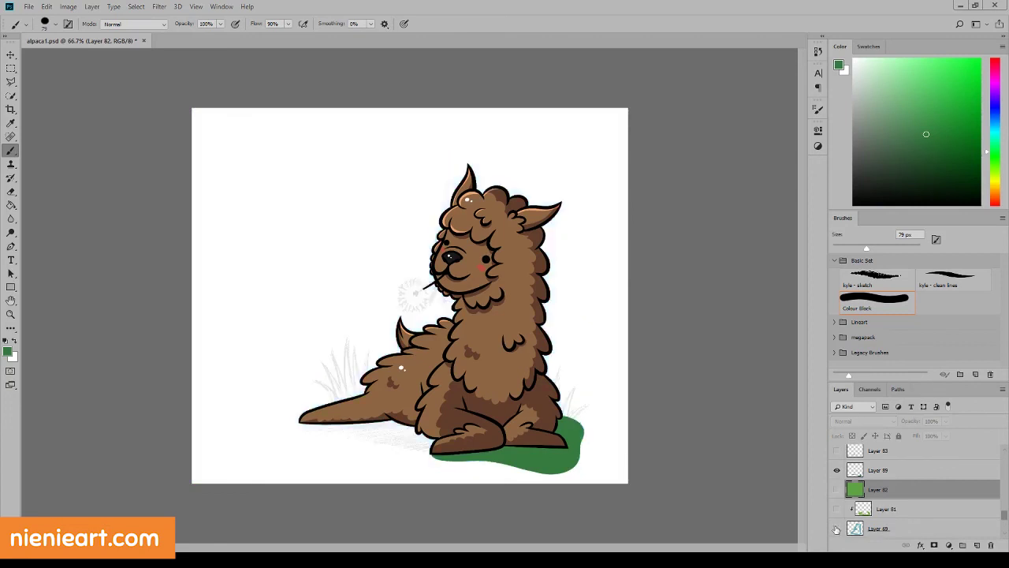
pyautogui.click(836, 470)
pyautogui.scroll(-2, 839, 472)
pyautogui.click(837, 502)
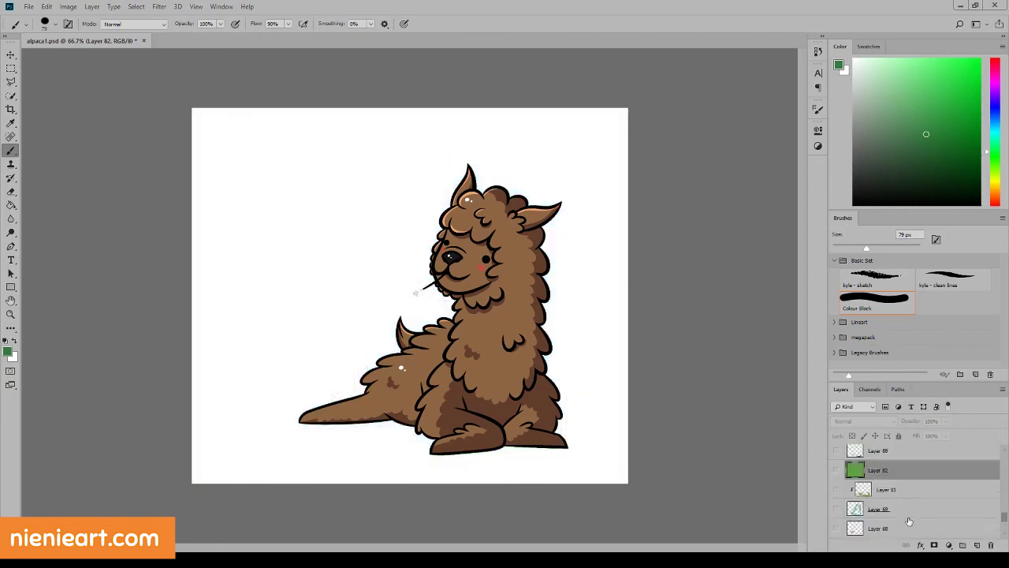
pyautogui.scroll(2, 909, 522)
pyautogui.scroll(-1, 909, 522)
pyautogui.click(837, 470)
# Step: Shift Layer 82's hue, saturation and lightness to a softer olive green
pyautogui.click(67, 6)
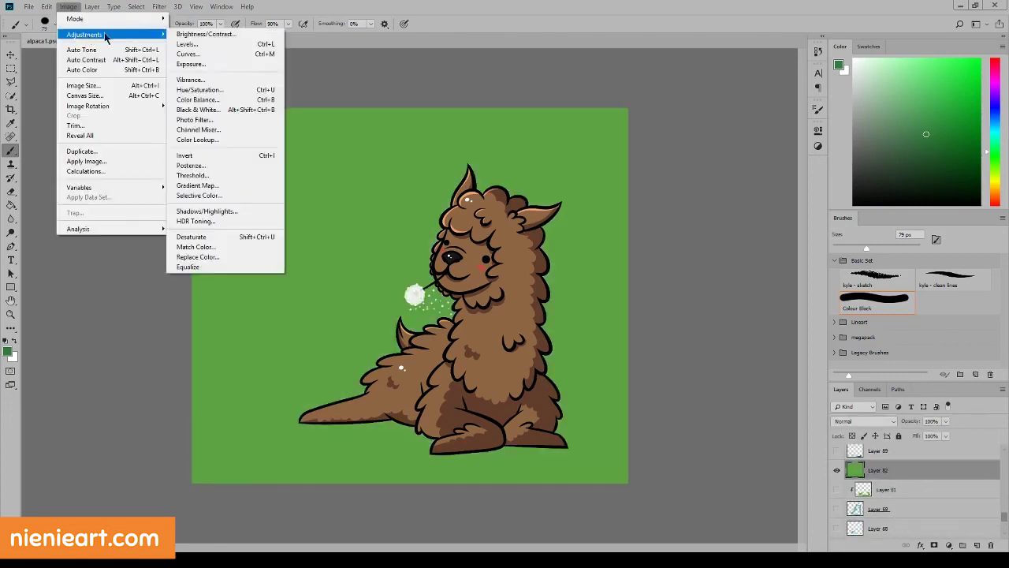
pyautogui.click(197, 94)
pyautogui.moveTo(707, 340)
pyautogui.mouseDown()
pyautogui.moveTo(730, 340)
pyautogui.moveTo(713, 316)
pyautogui.mouseUp()
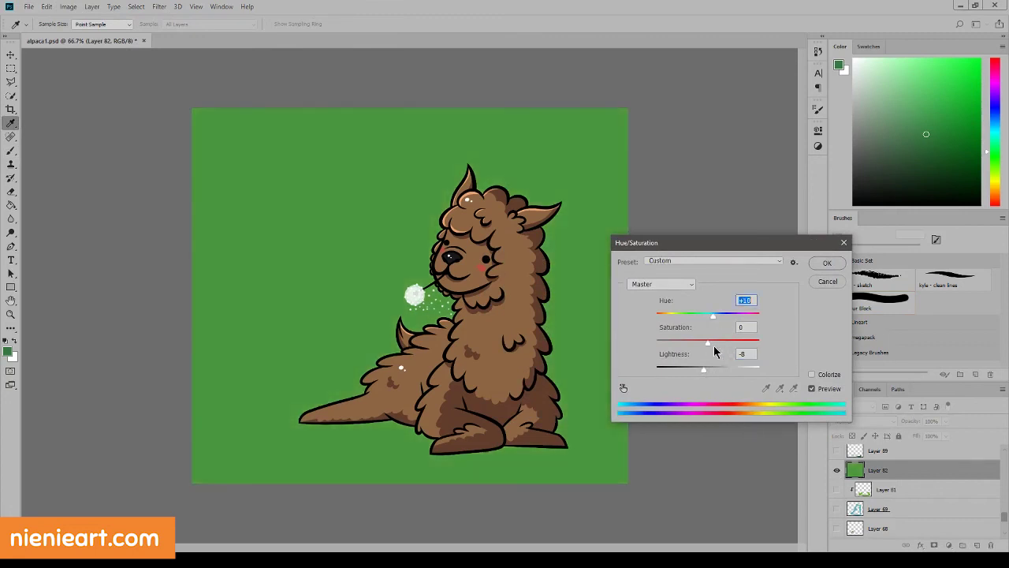
pyautogui.moveTo(707, 369); pyautogui.dragTo(730, 371)
pyautogui.moveTo(713, 316)
pyautogui.mouseDown()
pyautogui.moveTo(744, 319)
pyautogui.moveTo(681, 324)
pyautogui.moveTo(712, 323)
pyautogui.moveTo(719, 343)
pyautogui.moveTo(701, 371)
pyautogui.moveTo(711, 369)
pyautogui.mouseUp()
pyautogui.moveTo(715, 316); pyautogui.dragTo(705, 317)
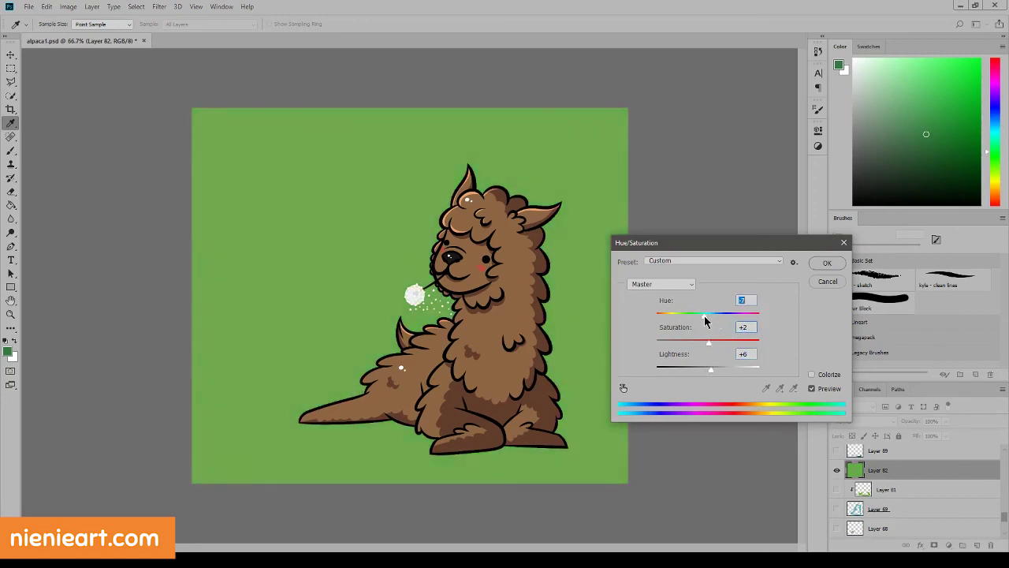
pyautogui.click(827, 262)
pyautogui.press('b')
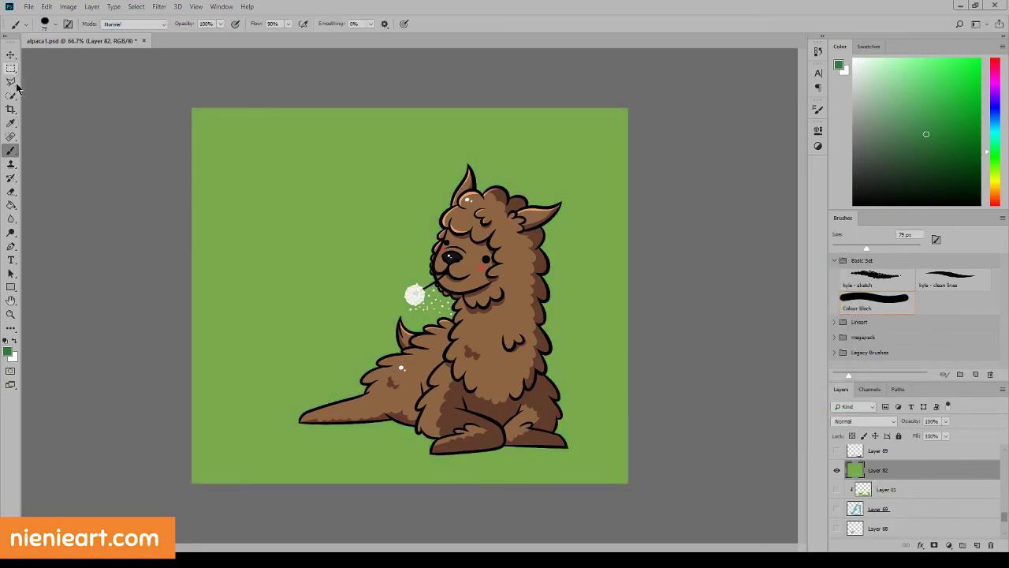
# Step: Trace the ground outline across the canvas with the Polygonal Lasso
pyautogui.click(13, 82)
pyautogui.click(183, 429)
pyautogui.click(229, 420)
pyautogui.click(300, 421)
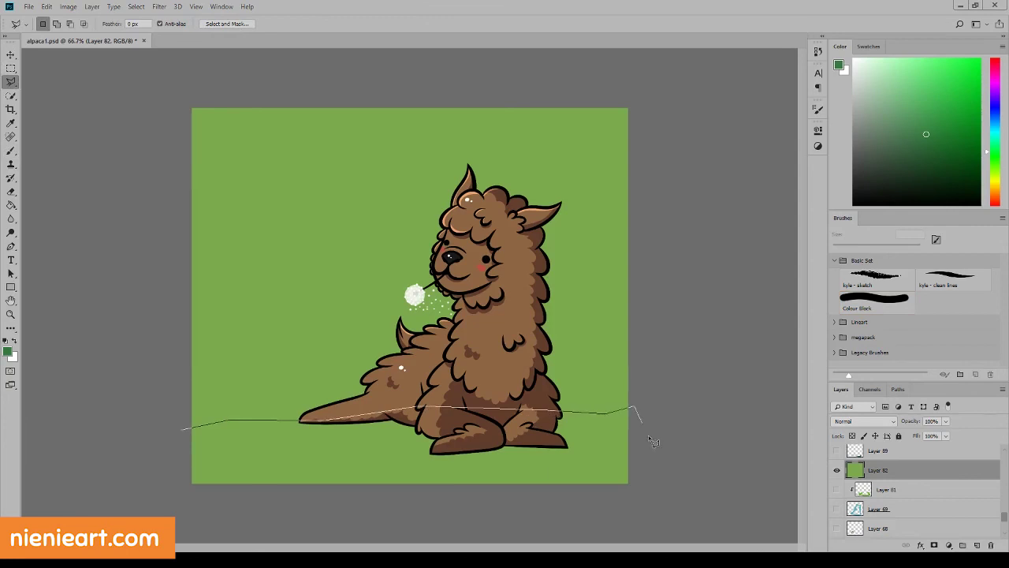
pyautogui.click(676, 500)
pyautogui.click(225, 503)
pyautogui.click(181, 429)
# Step: Reselect the ground area and fill it green on a new layer
pyautogui.press('Return')
pyautogui.click(136, 6)
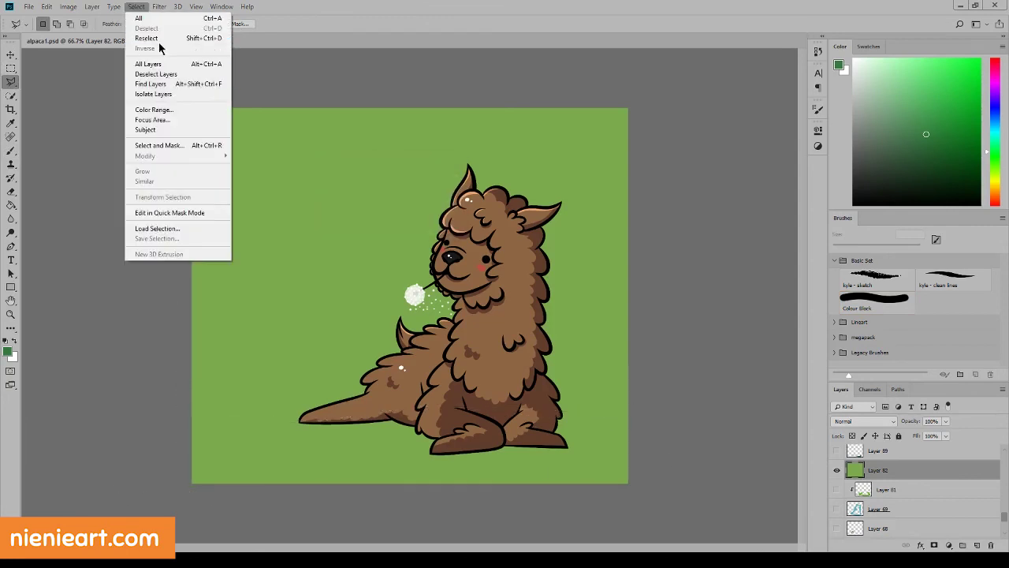
pyautogui.click(158, 40)
pyautogui.hotkey('ctrl', 'shift', 'alt', 'n')
pyautogui.hotkey('ctrl', 'shift', 'i')
pyautogui.hotkey('ctrl', 'BackSpace')
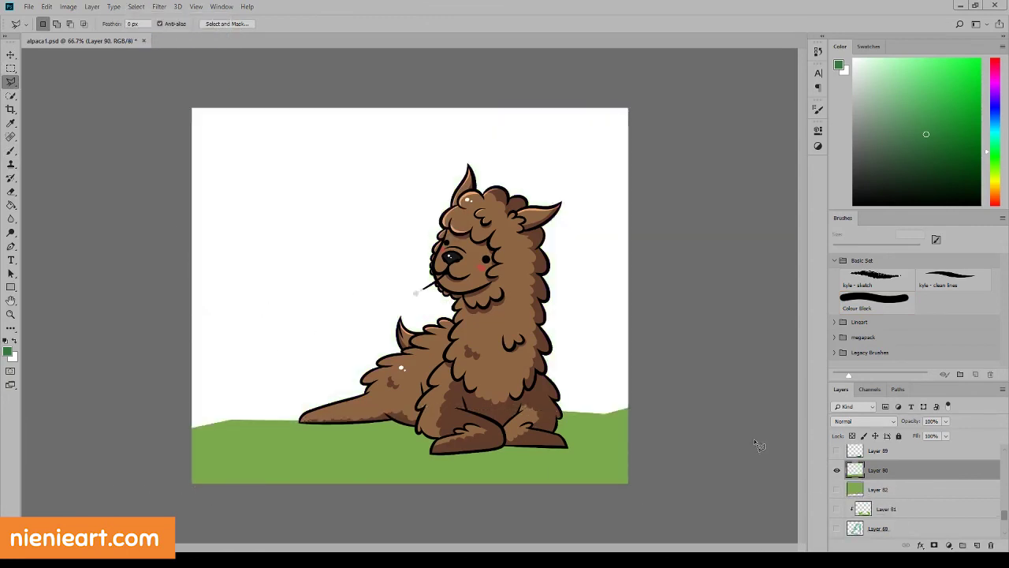
# Step: Bucket-fill a teal sky layer above Layer 81, hide it, and reshow Layer 82
pyautogui.click(899, 509)
pyautogui.hotkey('ctrl', 'shift', 'alt', 'n')
pyautogui.click(7, 351)
pyautogui.click(612, 382)
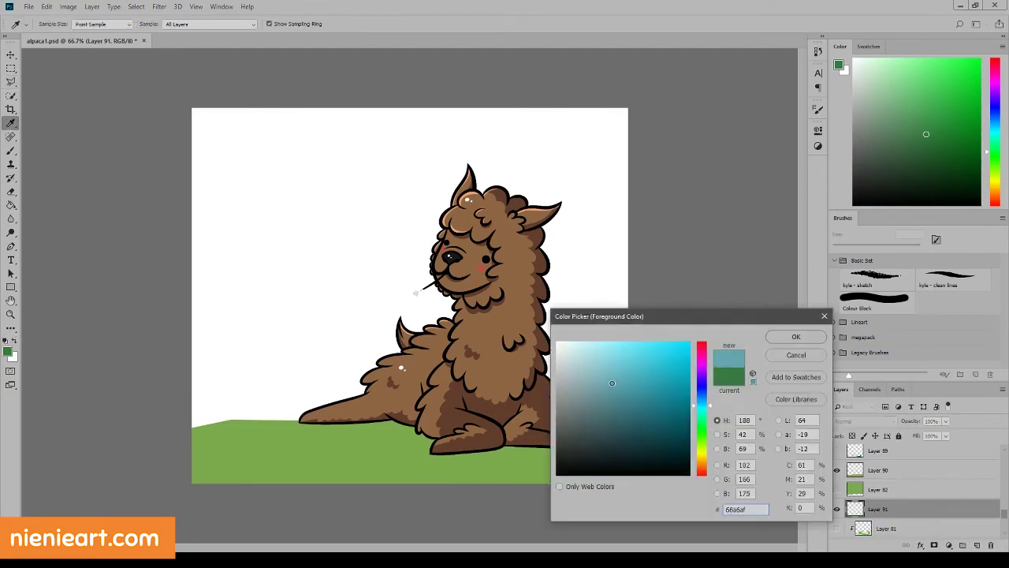
pyautogui.press('Return')
pyautogui.press('g')
pyautogui.click(464, 387)
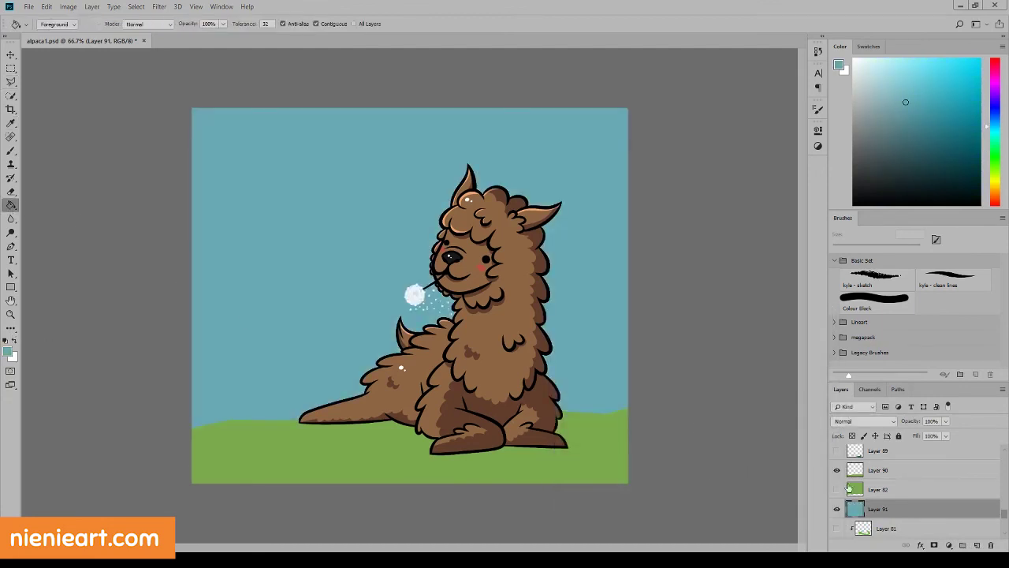
pyautogui.click(837, 509)
pyautogui.click(837, 489)
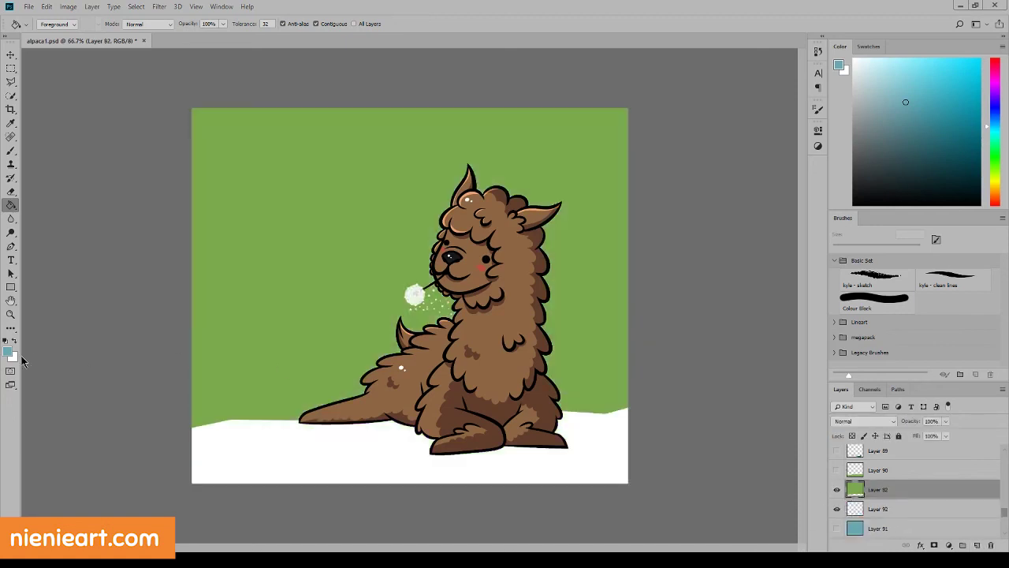
# Step: Try white snow and a green fill on new Layer 93 above Layer 82, then hide it
pyautogui.click(7, 351)
pyautogui.press('Return')
pyautogui.click(836, 488)
pyautogui.click(977, 545)
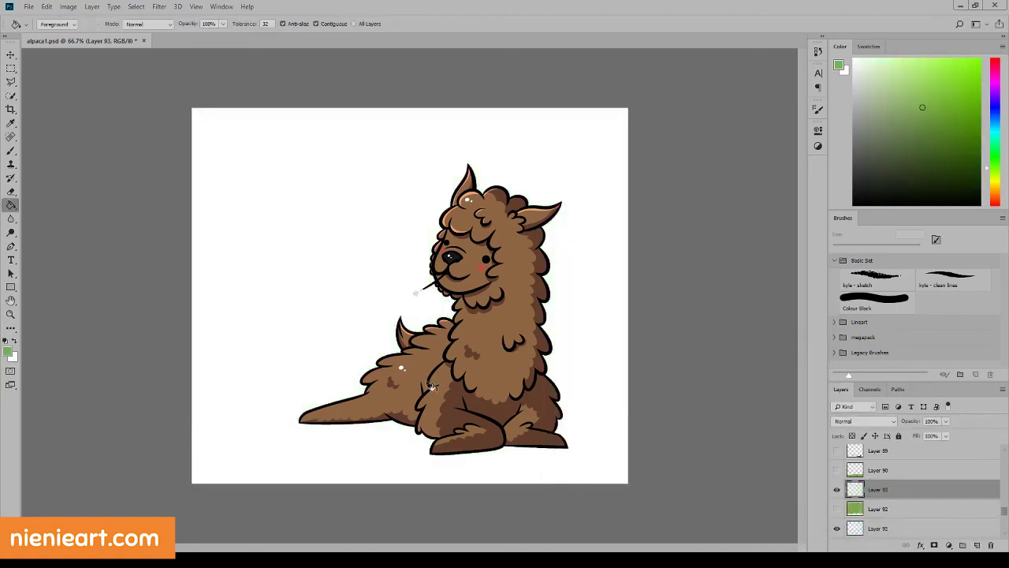
pyautogui.click(320, 349)
pyautogui.click(889, 512)
pyautogui.click(836, 488)
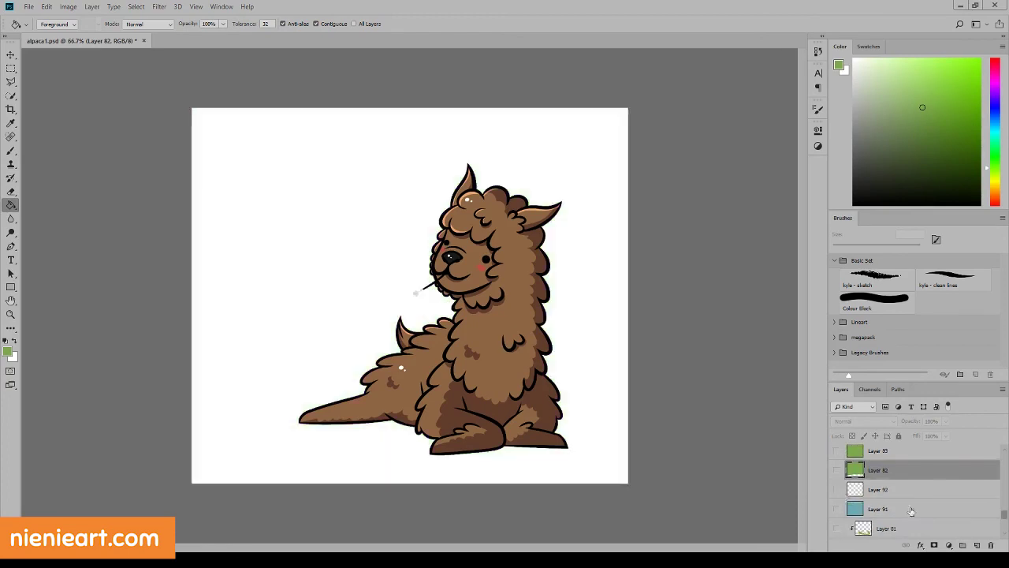
# Step: Hide Layer 92 to leave transparency and toggle the dandelion group to locate it
pyautogui.click(837, 528)
pyautogui.scroll(-3, 900, 493)
pyautogui.scroll(-3, 900, 492)
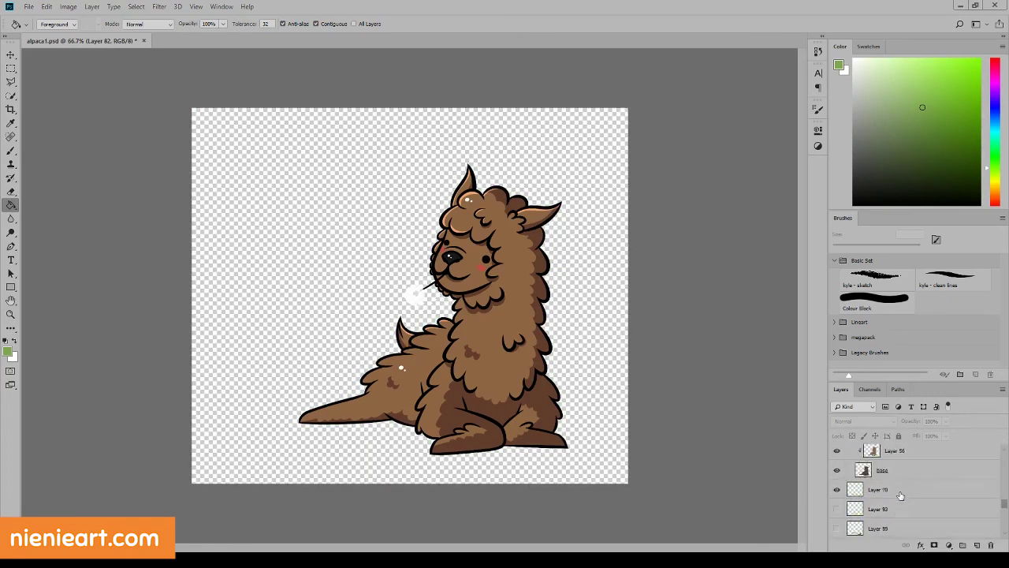
pyautogui.scroll(-3, 876, 485)
pyautogui.click(838, 467)
pyautogui.click(837, 469)
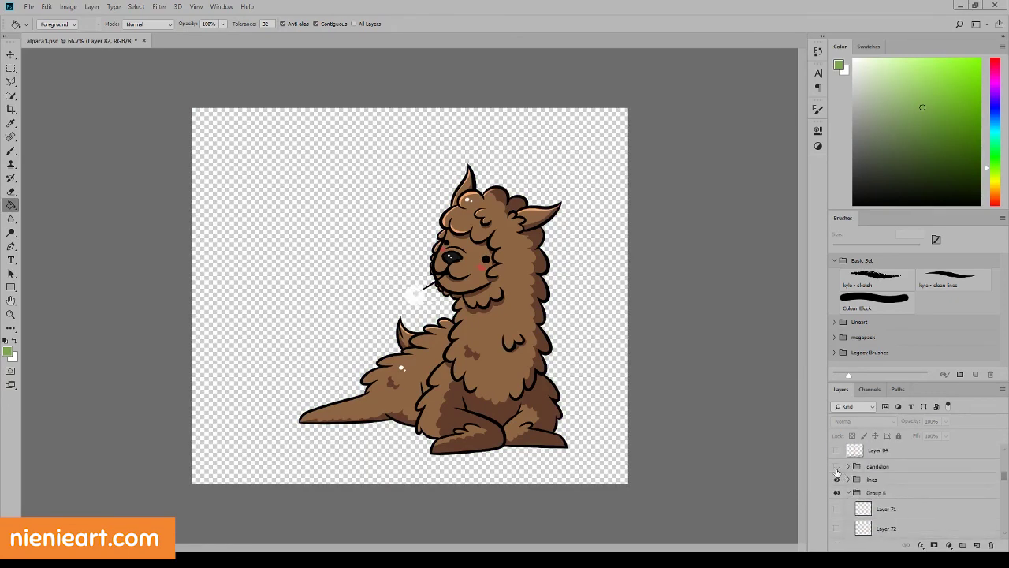
# Step: Merge the dandelion, lines and Group 6 groups individually
pyautogui.rightClick(910, 467)
pyautogui.click(939, 385)
pyautogui.rightClick(889, 486)
pyautogui.click(938, 403)
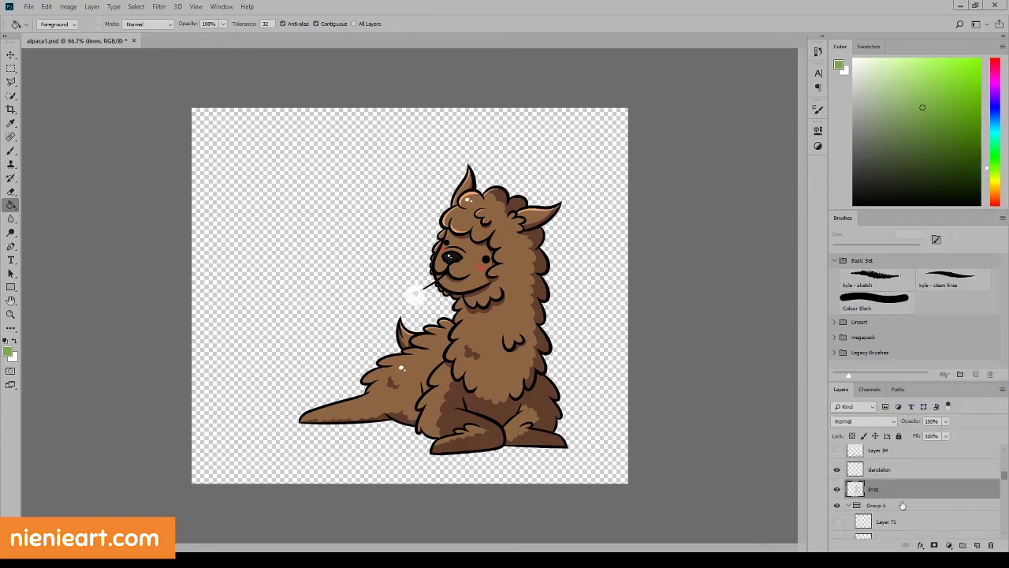
pyautogui.rightClick(872, 508)
pyautogui.click(919, 426)
pyautogui.keyDown('shift'); pyautogui.click(879, 469); pyautogui.keyUp('shift')
# Step: Combine the three merged layers into one and drag it above Background
pyautogui.rightClick(887, 473)
pyautogui.click(907, 335)
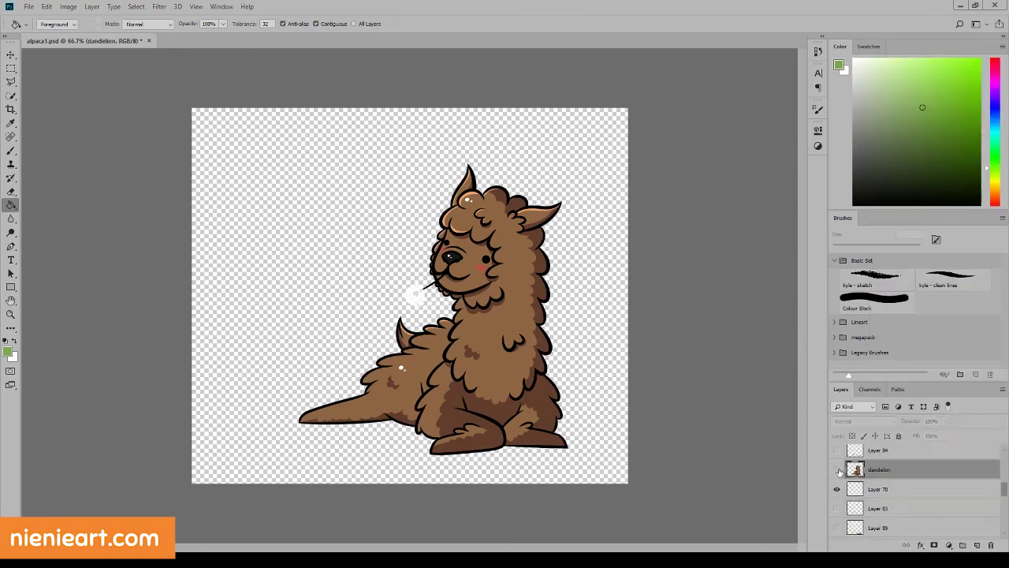
pyautogui.moveTo(879, 469); pyautogui.dragTo(918, 522)
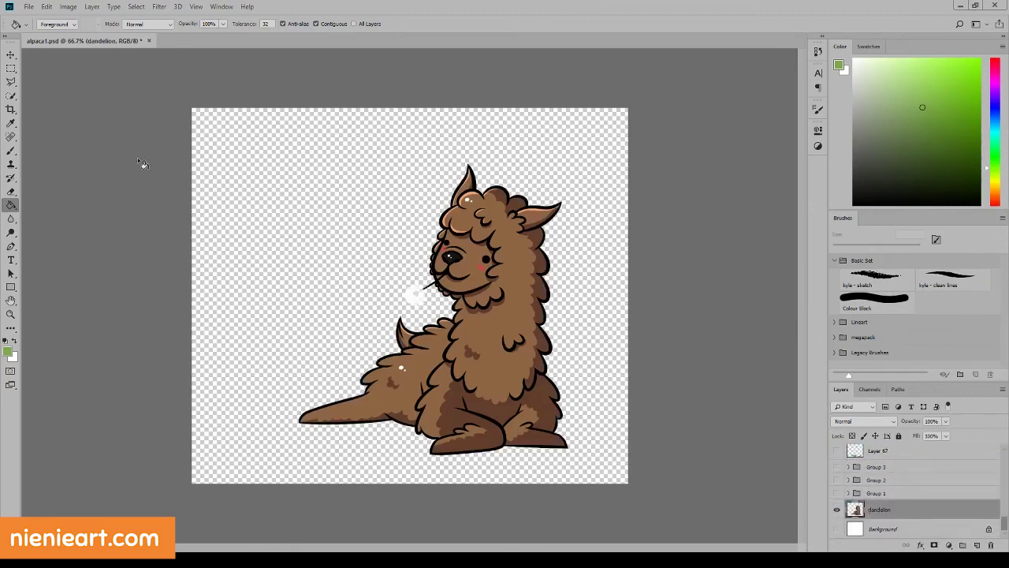
pyautogui.click(68, 6)
# Step: Draw a rectangle covering the whole canvas and set it to Multiply blending
pyautogui.press('u')
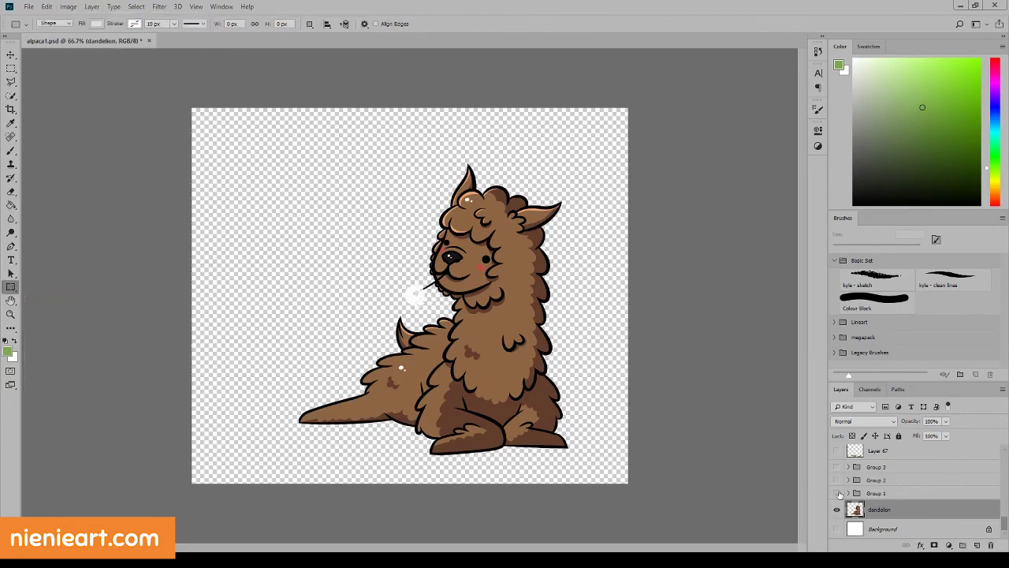
pyautogui.click(962, 545)
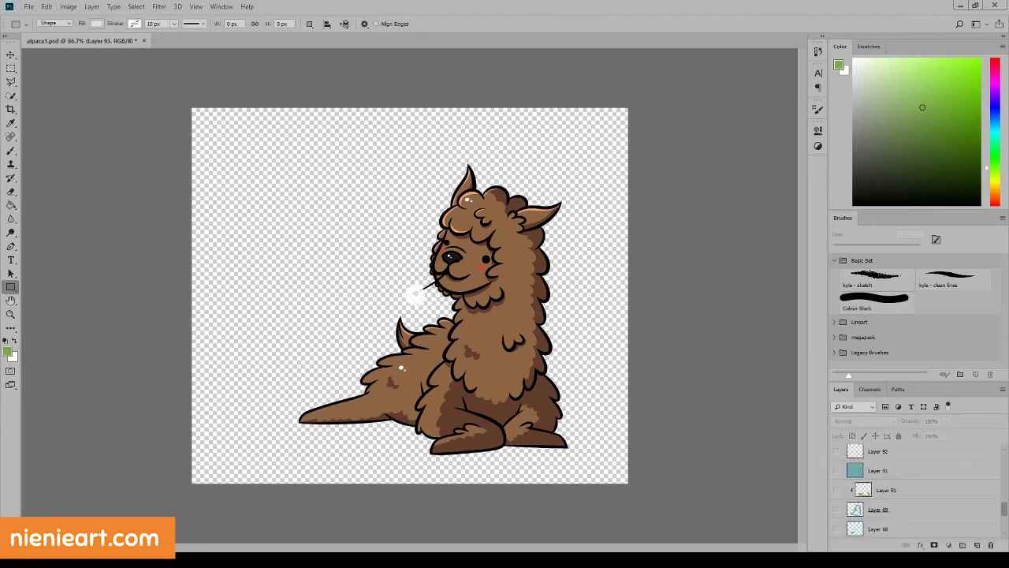
pyautogui.click(838, 510)
pyautogui.click(880, 490)
pyautogui.moveTo(151, 95); pyautogui.dragTo(703, 505)
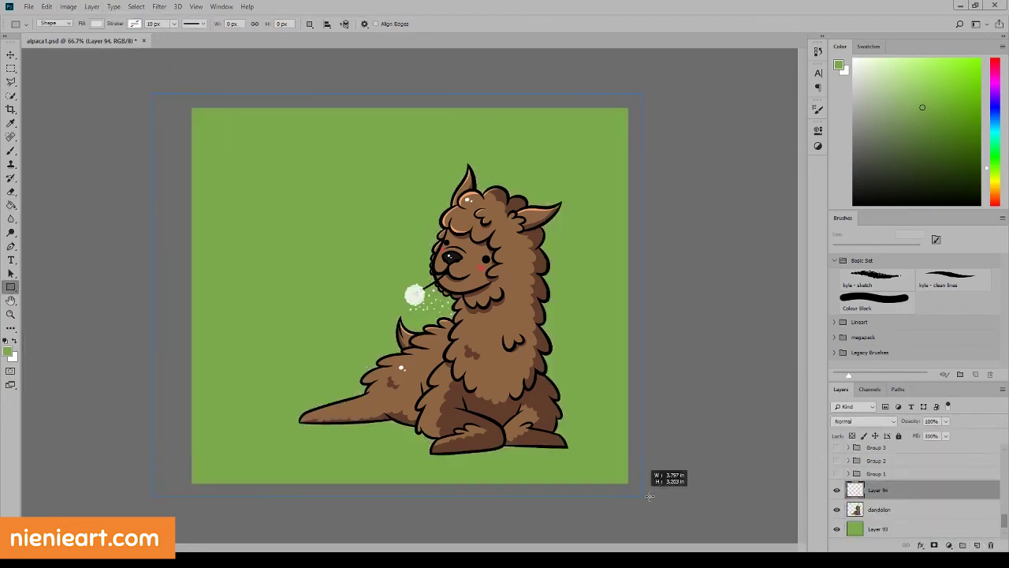
pyautogui.click(864, 421)
pyautogui.click(842, 198)
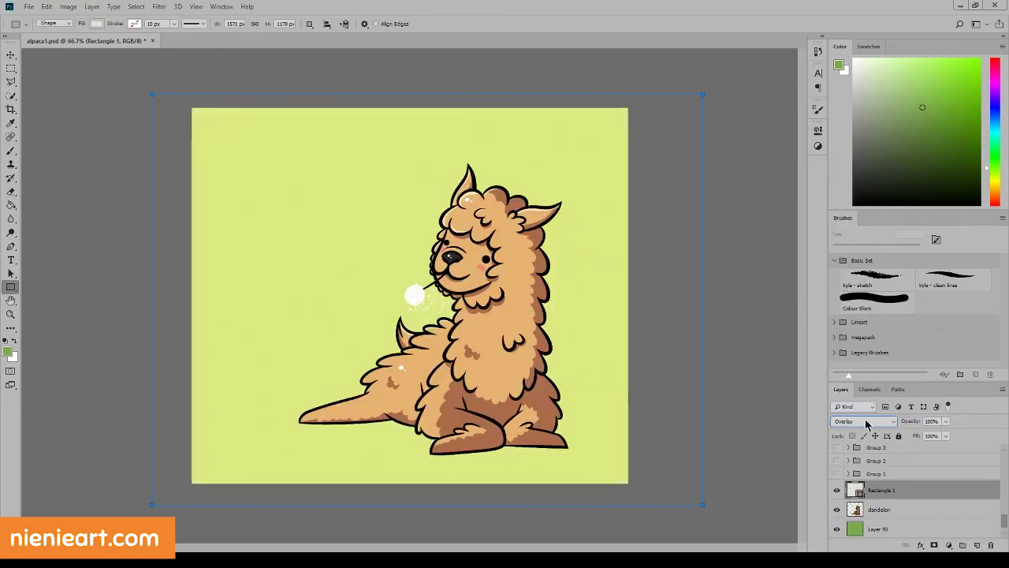
# Step: Try several pattern fills on the rectangle, reduce the pattern scale, and apply a canvas texture
pyautogui.click(79, 24)
pyautogui.click(114, 43)
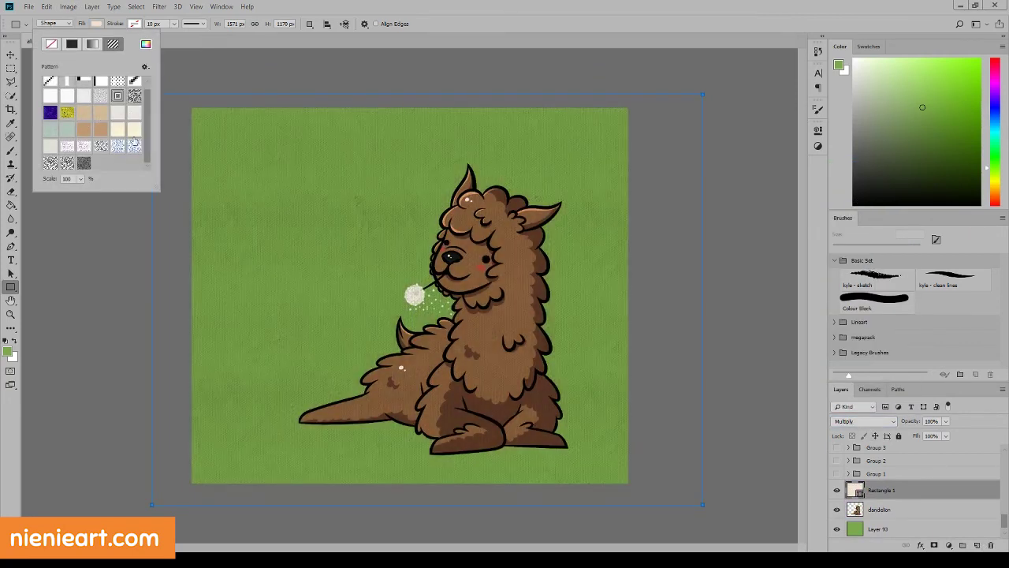
pyautogui.click(72, 134)
pyautogui.click(58, 146)
pyautogui.click(68, 134)
pyautogui.moveTo(79, 179); pyautogui.dragTo(81, 195)
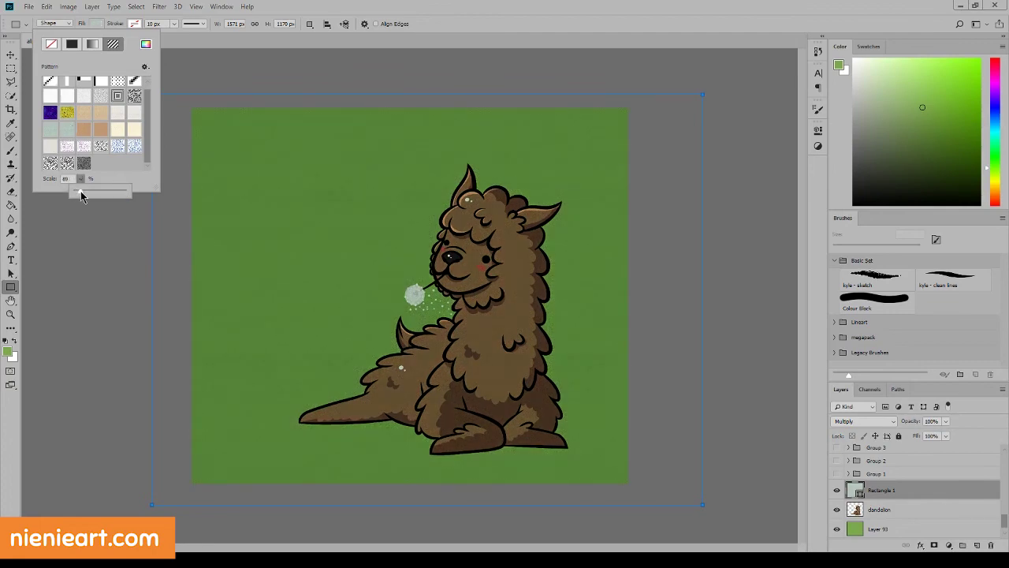
pyautogui.hotkey('ctrl', '+')
pyautogui.click(97, 23)
pyautogui.click(49, 148)
pyautogui.write('100')
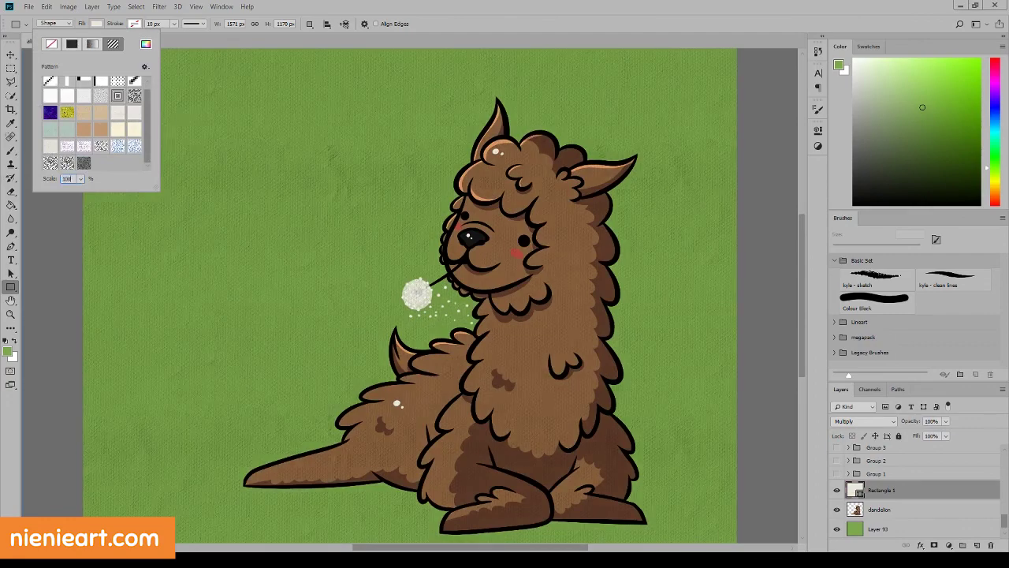
pyautogui.press('Return')
# Step: Switch the rectangle's fill to a smooth light pattern
pyautogui.click(97, 22)
pyautogui.click(93, 115)
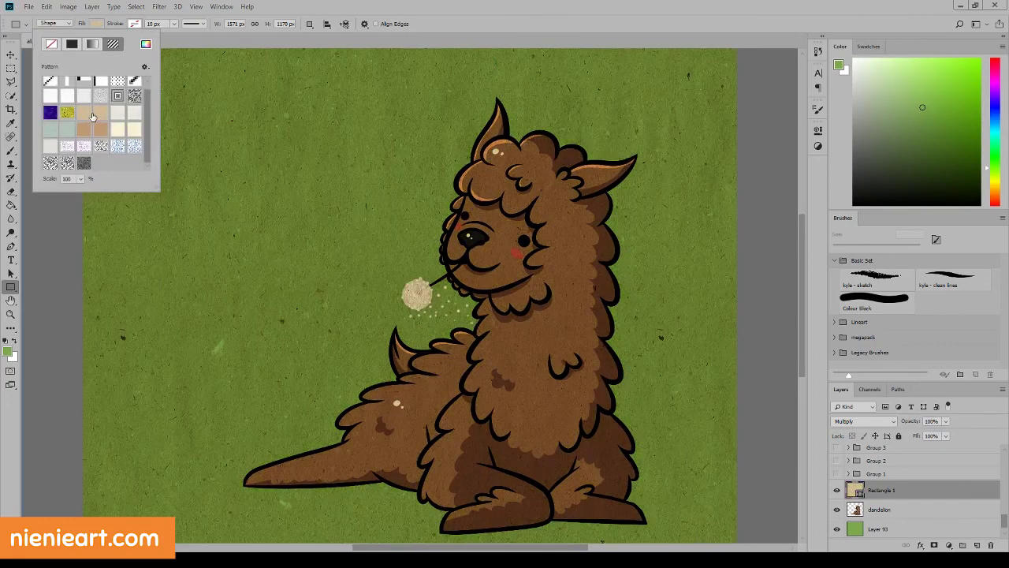
pyautogui.click(86, 118)
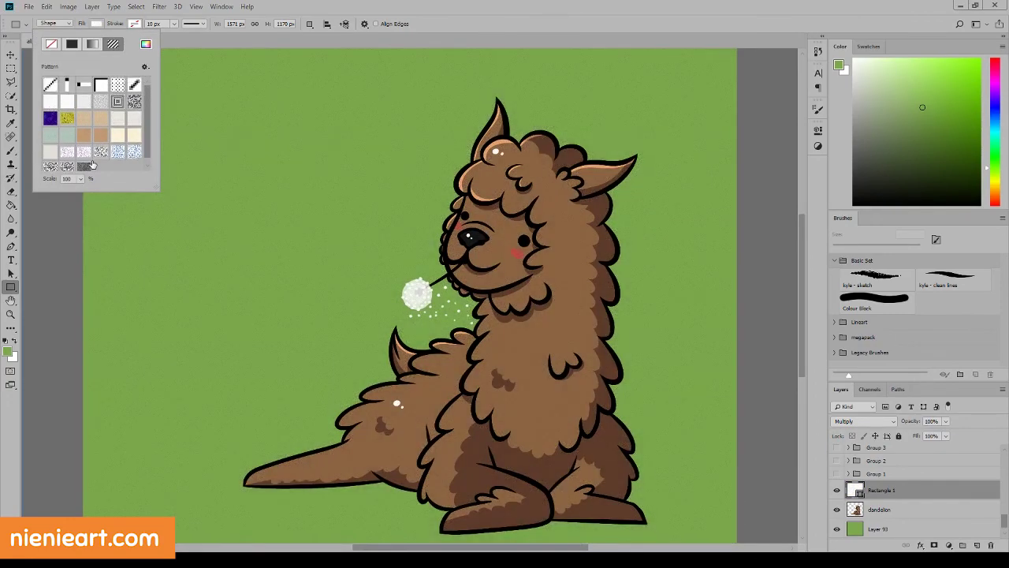
pyautogui.click(575, 274)
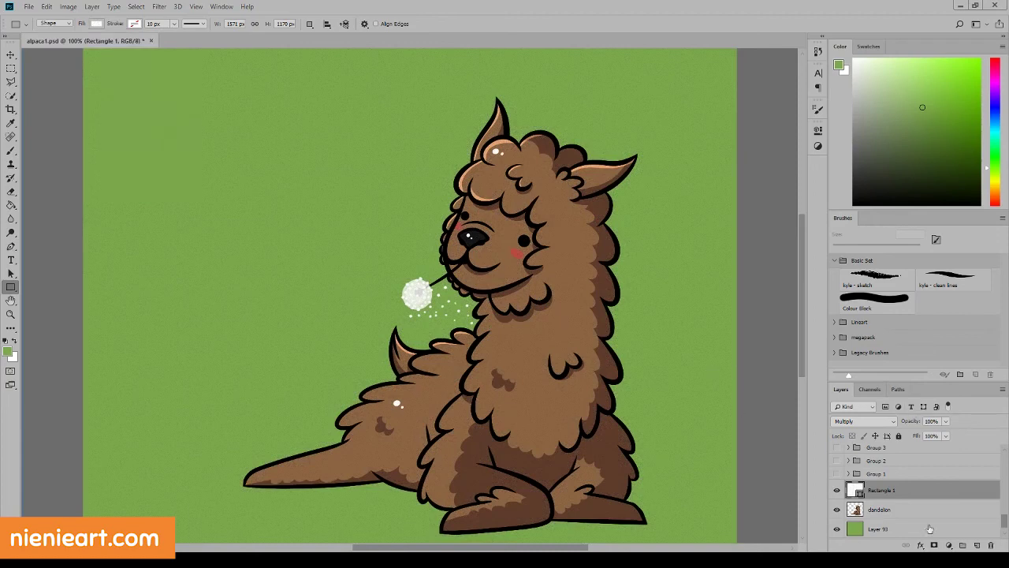
# Step: Test other blend modes on the rectangle, trying Screen
pyautogui.click(864, 421)
pyautogui.click(889, 332)
pyautogui.click(863, 421)
pyautogui.click(852, 252)
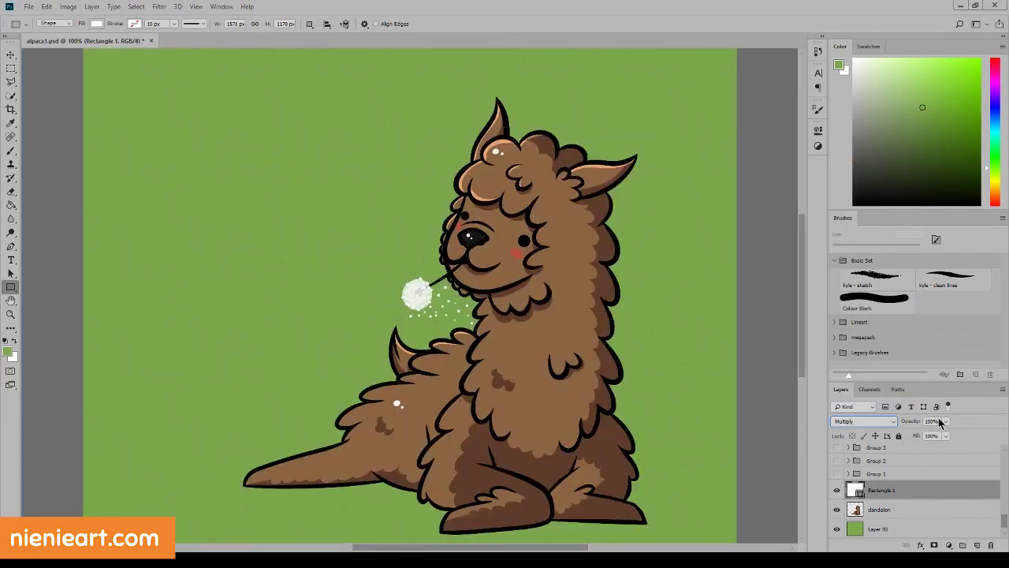
pyautogui.click(69, 7)
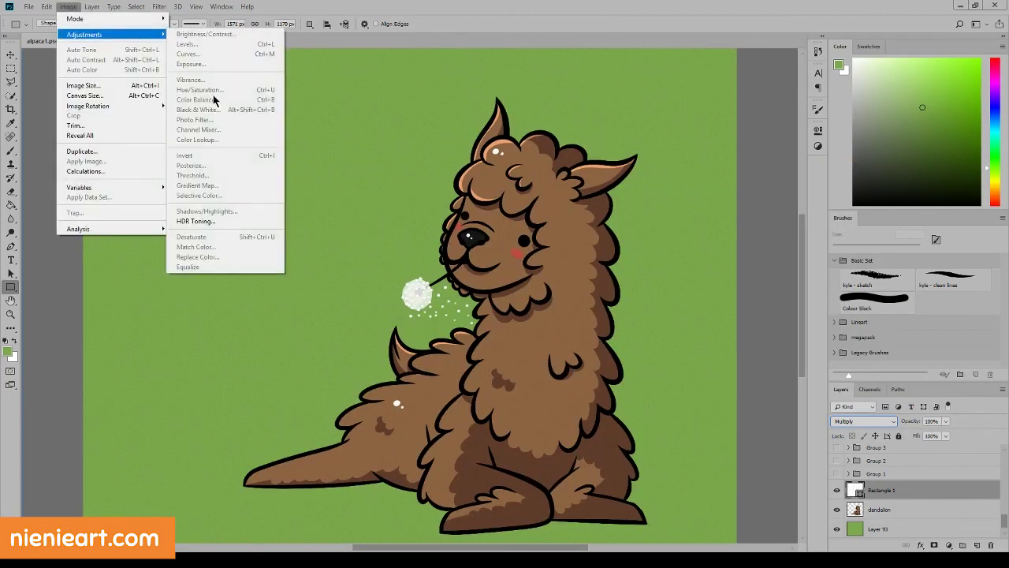
# Step: Open Hue/Saturation for the rectangle and turn on Colorize
pyautogui.rightClick(882, 490)
pyautogui.click(70, 7)
pyautogui.click(199, 89)
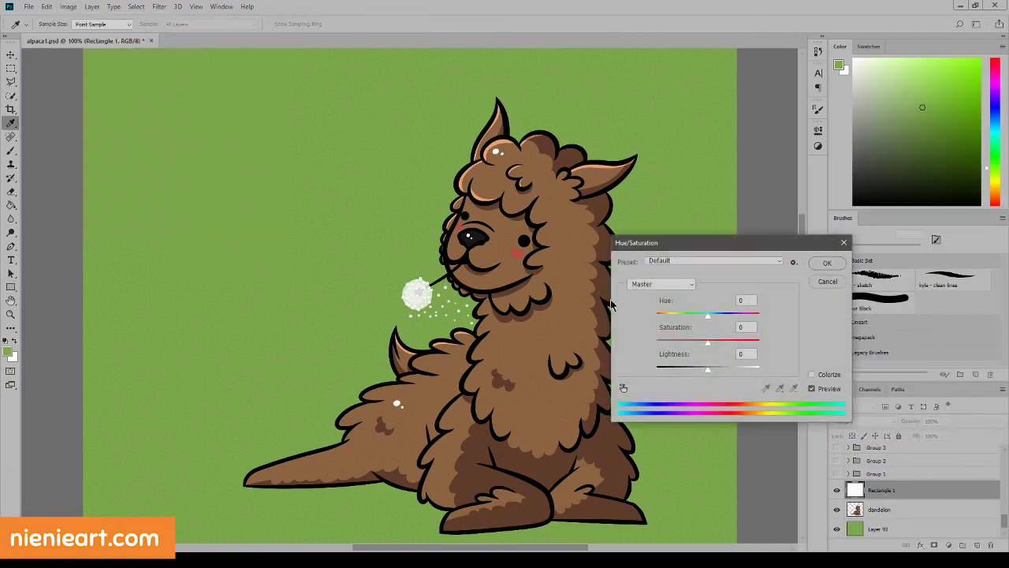
pyautogui.moveTo(702, 313)
pyautogui.mouseDown()
pyautogui.moveTo(730, 316)
pyautogui.moveTo(718, 315)
pyautogui.mouseUp()
pyautogui.moveTo(702, 341); pyautogui.dragTo(723, 341)
pyautogui.moveTo(708, 367)
pyautogui.mouseDown()
pyautogui.moveTo(681, 369)
pyautogui.moveTo(698, 367)
pyautogui.mouseUp()
# Step: Colorize it warm brown at Hue 28, Saturation 83, Lightness -20 and confirm
pyautogui.moveTo(717, 314); pyautogui.dragTo(664, 316)
pyautogui.click(683, 340)
pyautogui.moveTo(700, 372); pyautogui.dragTo(705, 369)
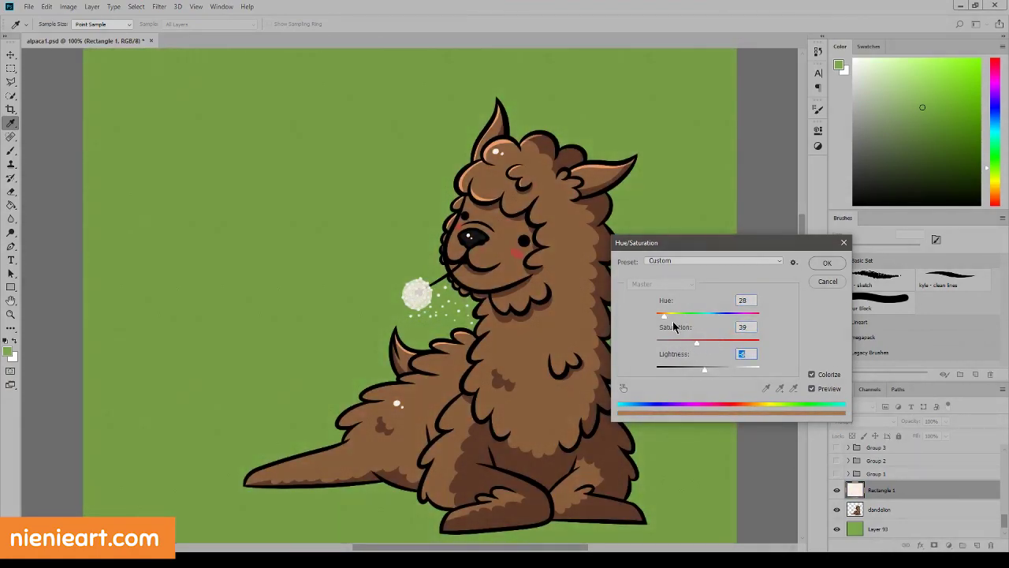
pyautogui.moveTo(665, 316)
pyautogui.mouseDown()
pyautogui.moveTo(732, 316)
pyautogui.moveTo(698, 368)
pyautogui.mouseUp()
pyautogui.moveTo(723, 315); pyautogui.dragTo(664, 316)
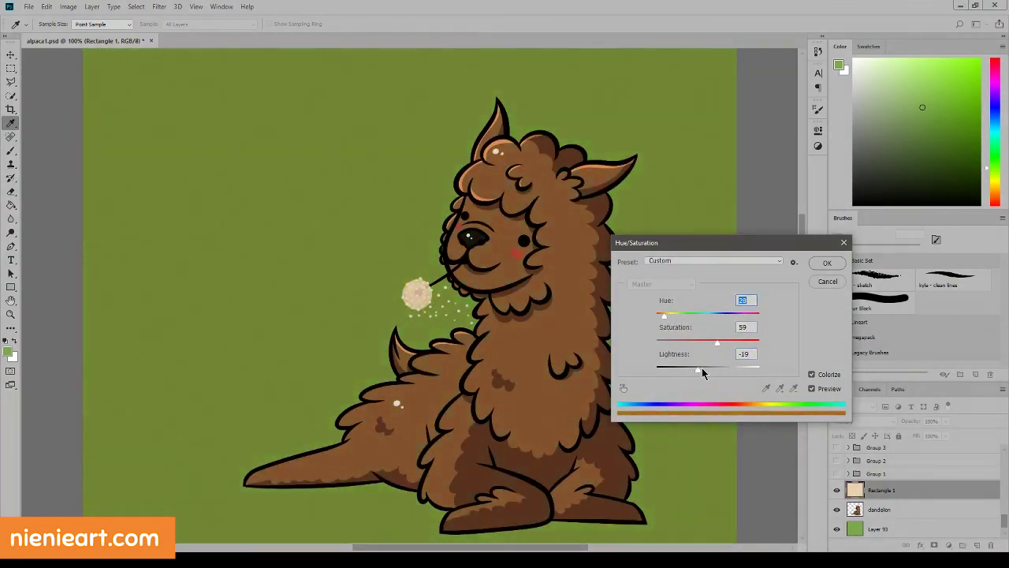
pyautogui.moveTo(701, 373); pyautogui.dragTo(697, 368)
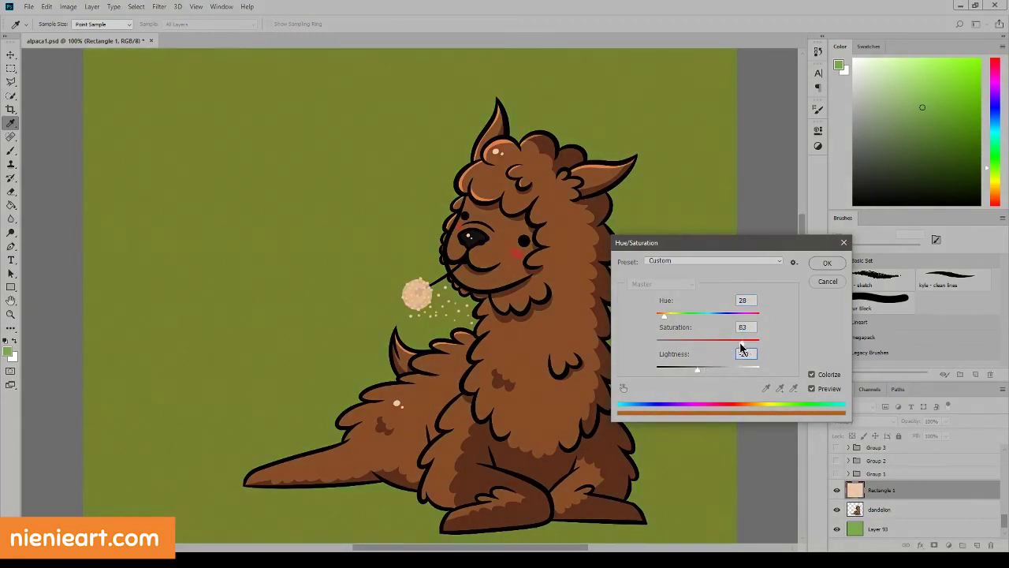
pyautogui.click(827, 263)
# Step: Move Rectangle 1 below the dandelion layer and zoom out to the whole canvas
pyautogui.moveTo(882, 489)
pyautogui.mouseDown()
pyautogui.moveTo(915, 516)
pyautogui.moveTo(892, 484)
pyautogui.moveTo(868, 516)
pyautogui.mouseUp()
pyautogui.click(196, 6)
pyautogui.click(220, 95)
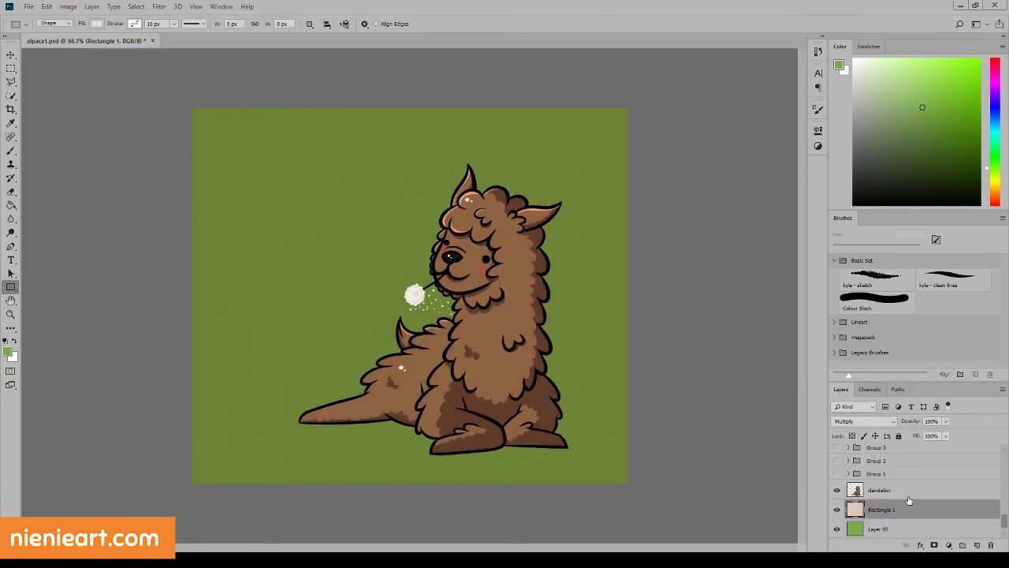
# Step: Move Rectangle 1 back above dandelion, keep Multiply, and set opacity to 46%
pyautogui.scroll(-1, 906, 532)
pyautogui.moveTo(899, 489); pyautogui.dragTo(907, 465)
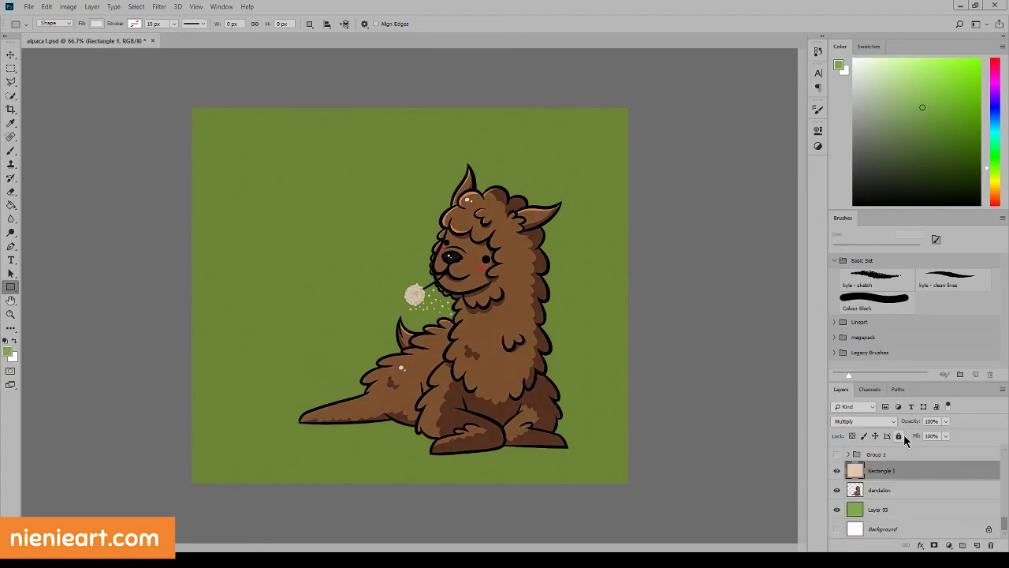
pyautogui.moveTo(946, 421); pyautogui.dragTo(915, 435)
pyautogui.click(864, 421)
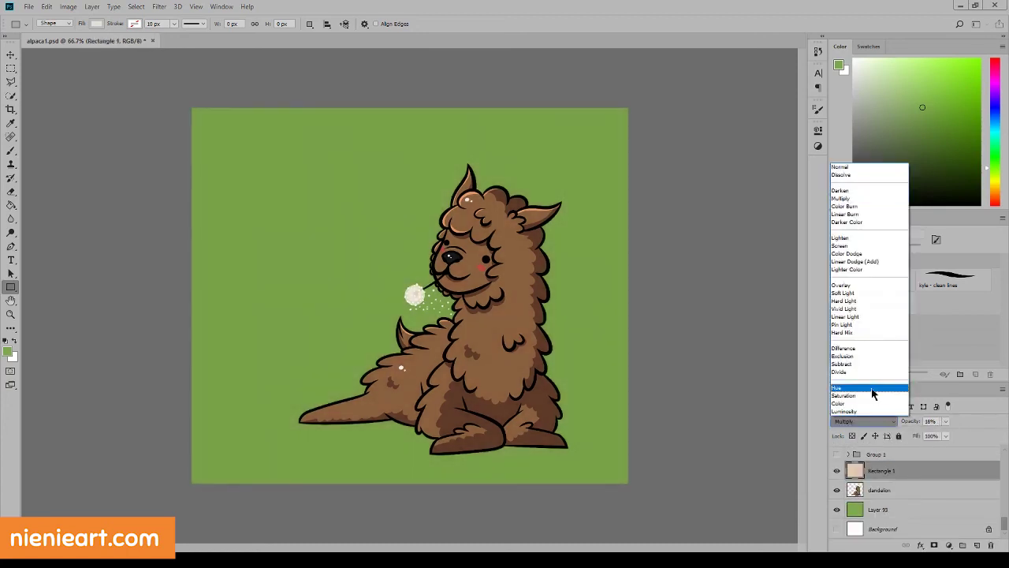
pyautogui.click(866, 214)
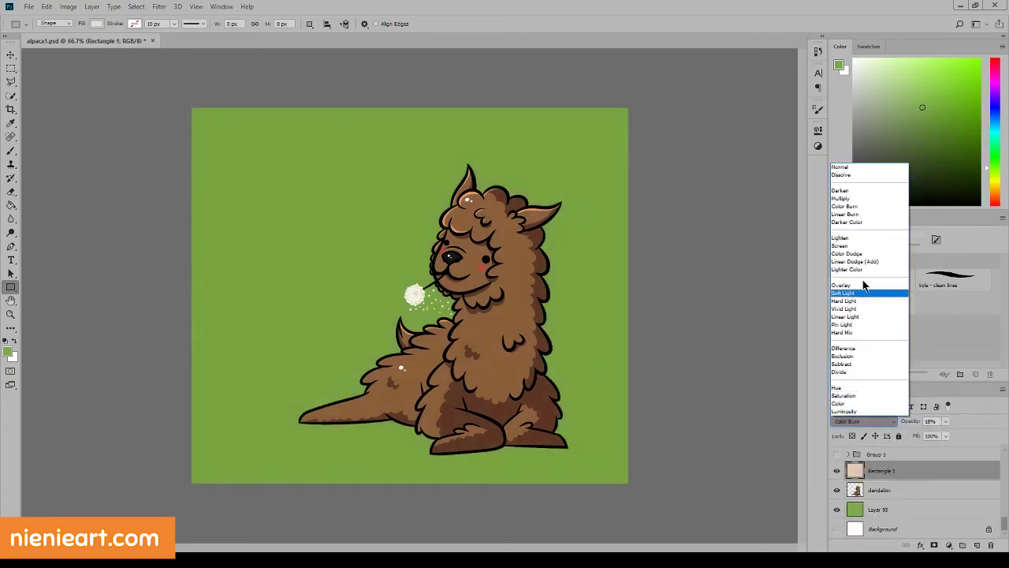
pyautogui.click(841, 198)
pyautogui.moveTo(945, 421); pyautogui.dragTo(959, 432)
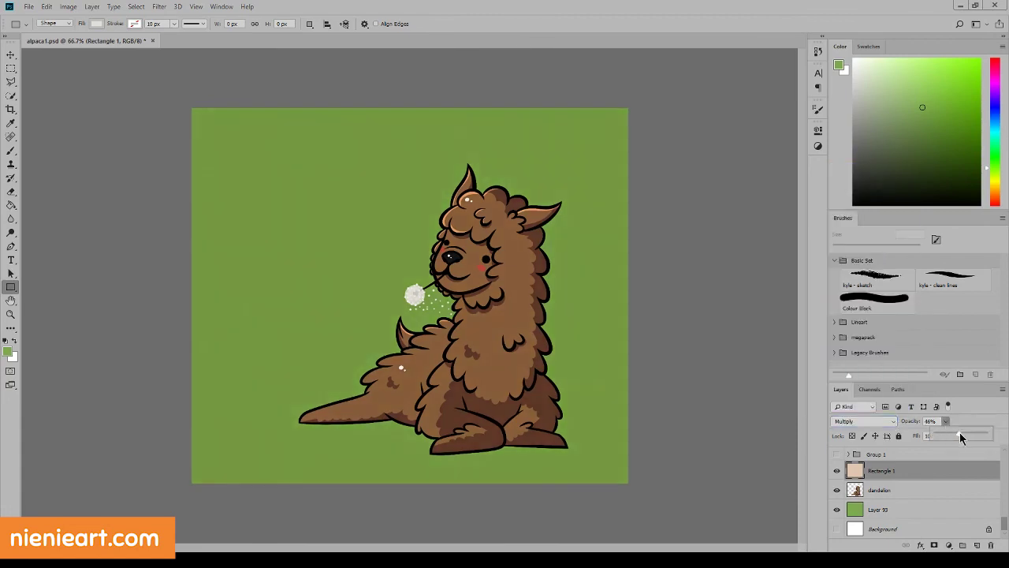
# Step: Select the rectangle, dandelion and green layers, ending with only Rectangle 1 selected
pyautogui.click(917, 494)
pyautogui.keyDown('shift'); pyautogui.click(899, 510); pyautogui.keyUp('shift')
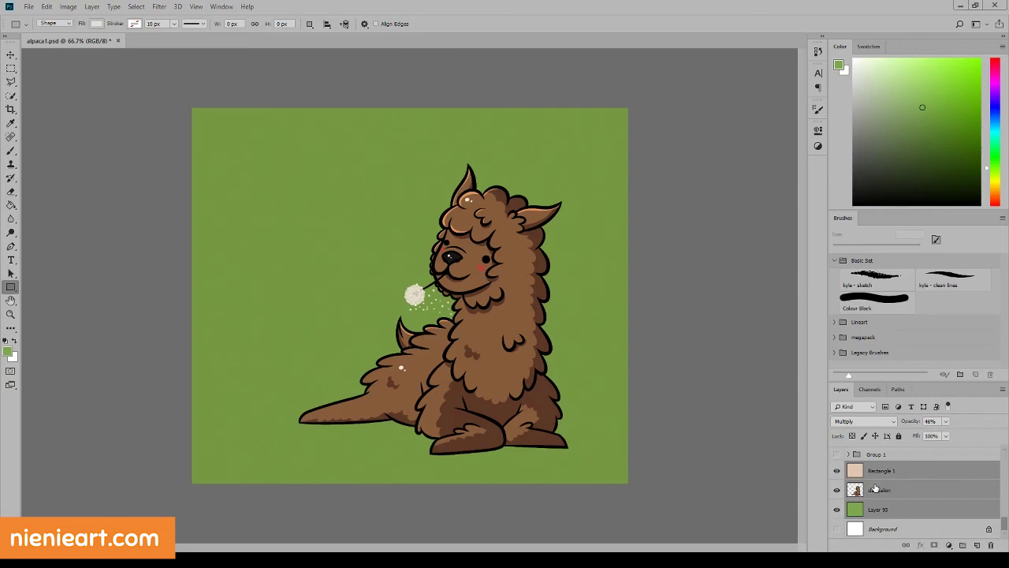
pyautogui.click(883, 511)
pyautogui.click(892, 471)
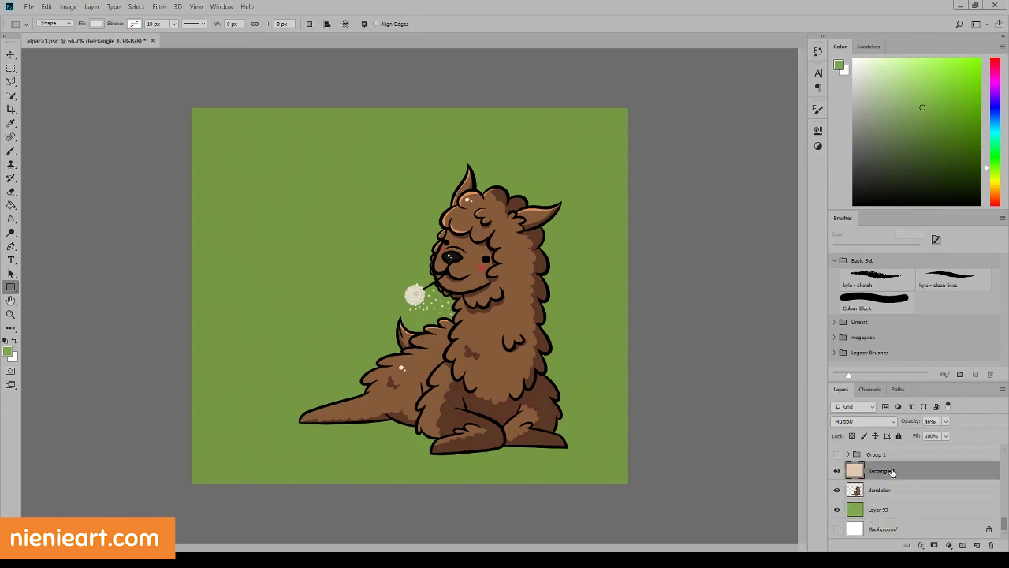
# Step: Outline a rough sticker shape around the alpaca with the Polygonal Lasso
pyautogui.press('l')
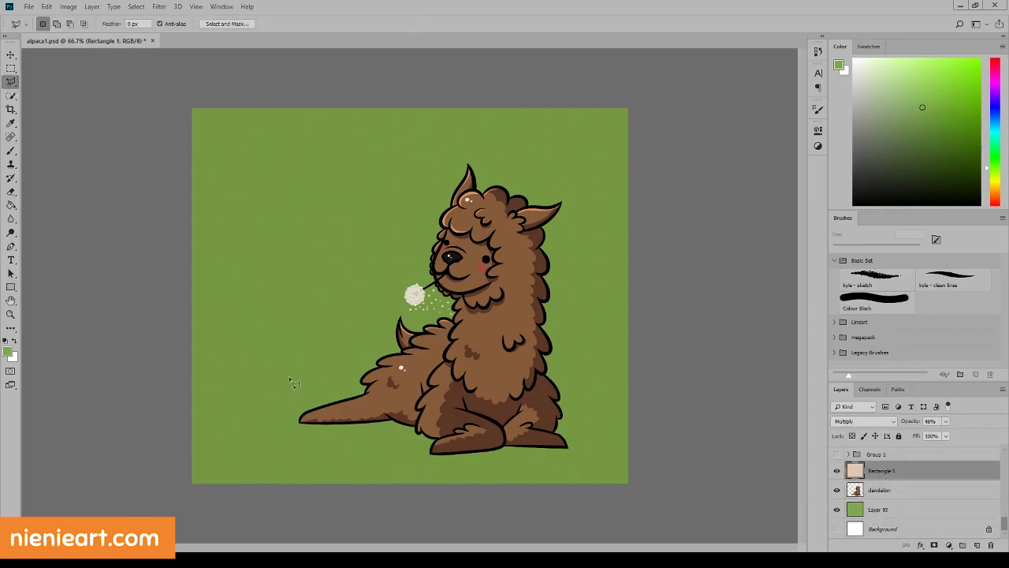
pyautogui.click(344, 379)
pyautogui.click(378, 341)
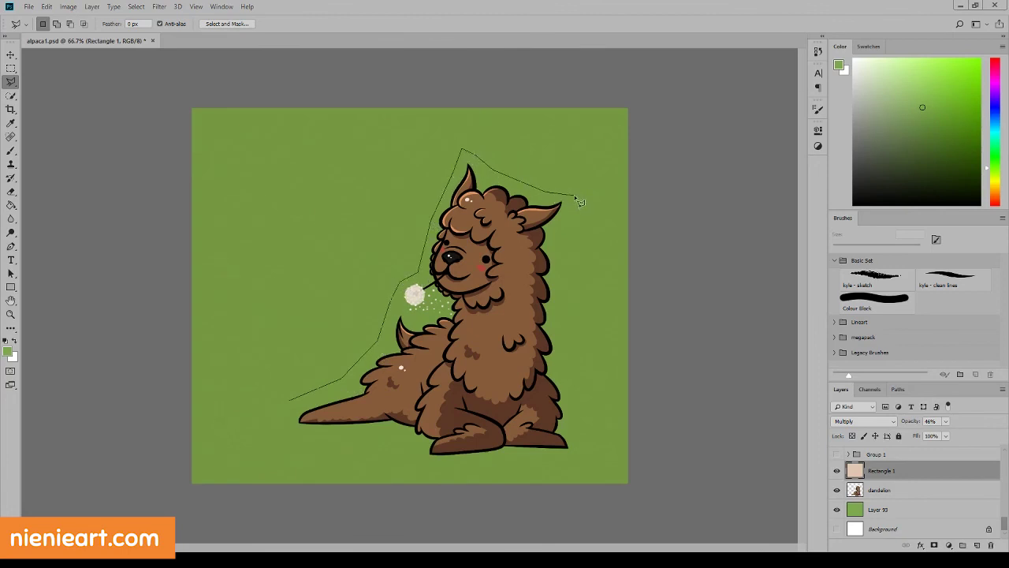
pyautogui.click(560, 236)
pyautogui.click(585, 454)
pyautogui.click(412, 467)
pyautogui.click(300, 438)
# Step: On green Layer 93, invert the selection, delete the outside green, and deselect
pyautogui.click(273, 414)
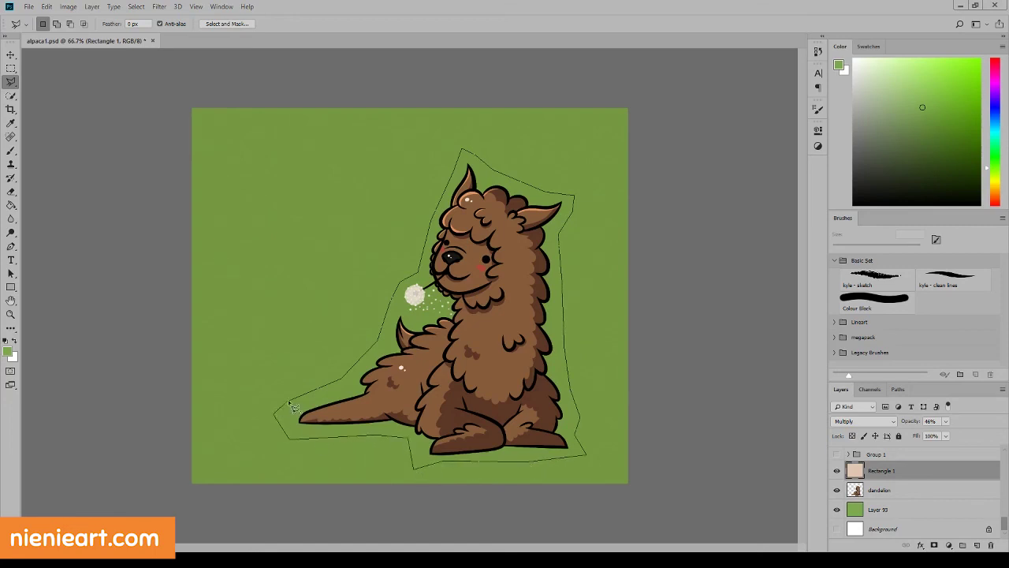
pyautogui.click(877, 509)
pyautogui.rightClick(434, 176)
pyautogui.press('Escape')
pyautogui.press('Delete')
pyautogui.click(136, 6)
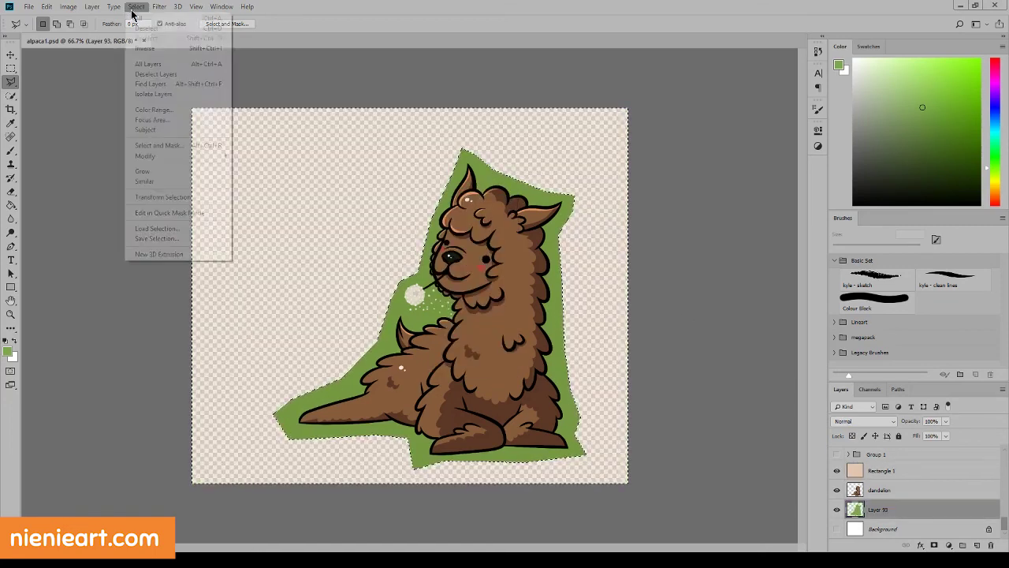
pyautogui.click(149, 35)
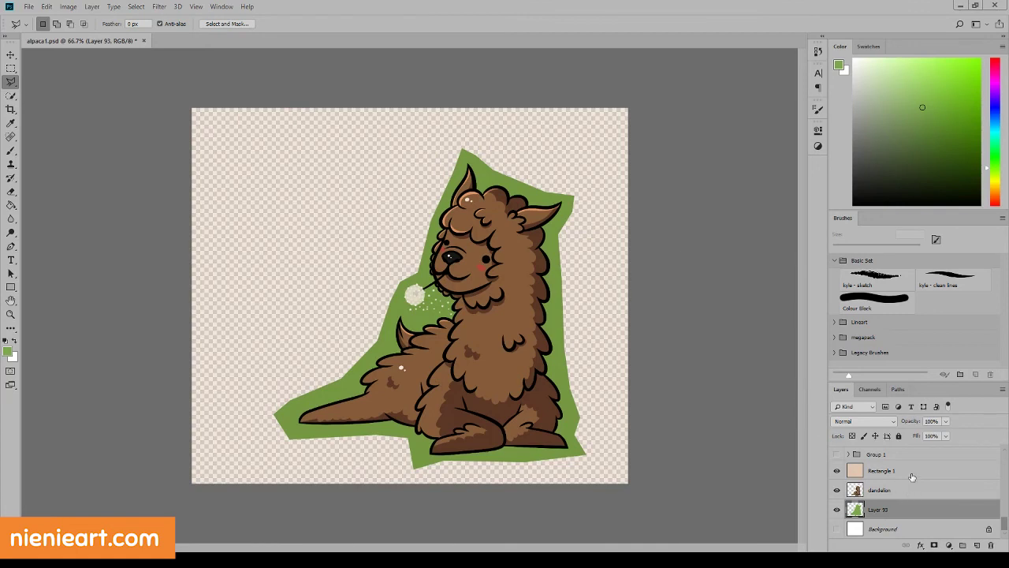
pyautogui.click(11, 151)
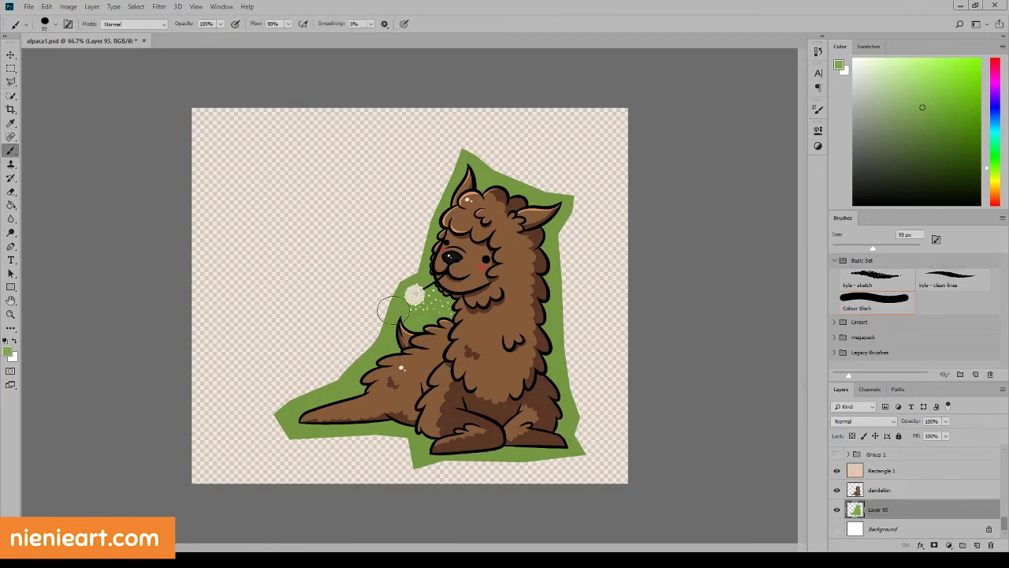
# Step: Brush green around the tail and head, group the layers into Group 4, and show the white Background
pyautogui.moveTo(355, 363)
pyautogui.mouseDown()
pyautogui.moveTo(289, 435)
pyautogui.moveTo(498, 466)
pyautogui.moveTo(583, 419)
pyautogui.moveTo(561, 319)
pyautogui.moveTo(492, 160)
pyautogui.moveTo(448, 197)
pyautogui.moveTo(387, 309)
pyautogui.mouseUp()
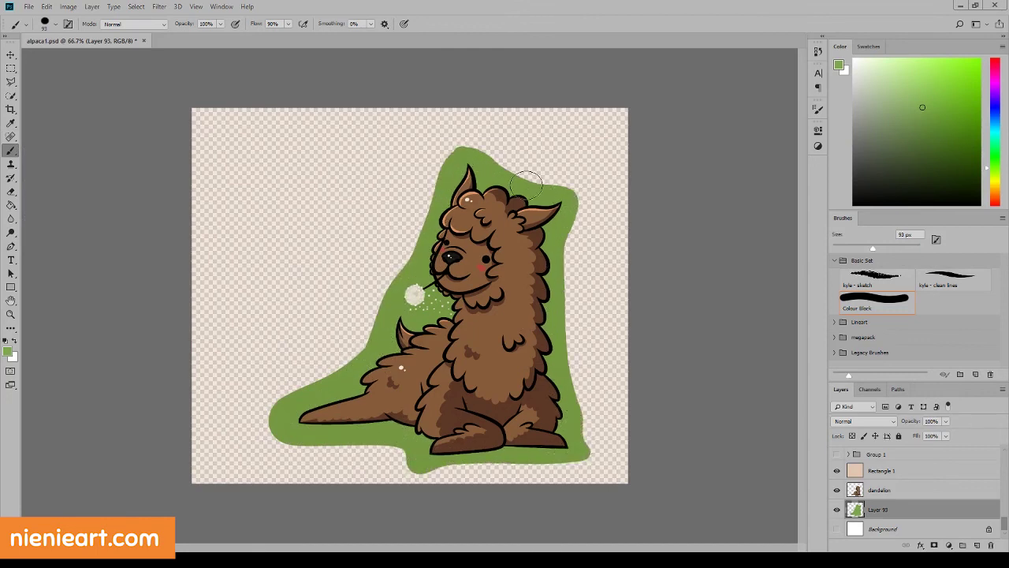
pyautogui.moveTo(424, 251)
pyautogui.mouseDown()
pyautogui.moveTo(513, 158)
pyautogui.moveTo(581, 214)
pyautogui.mouseUp()
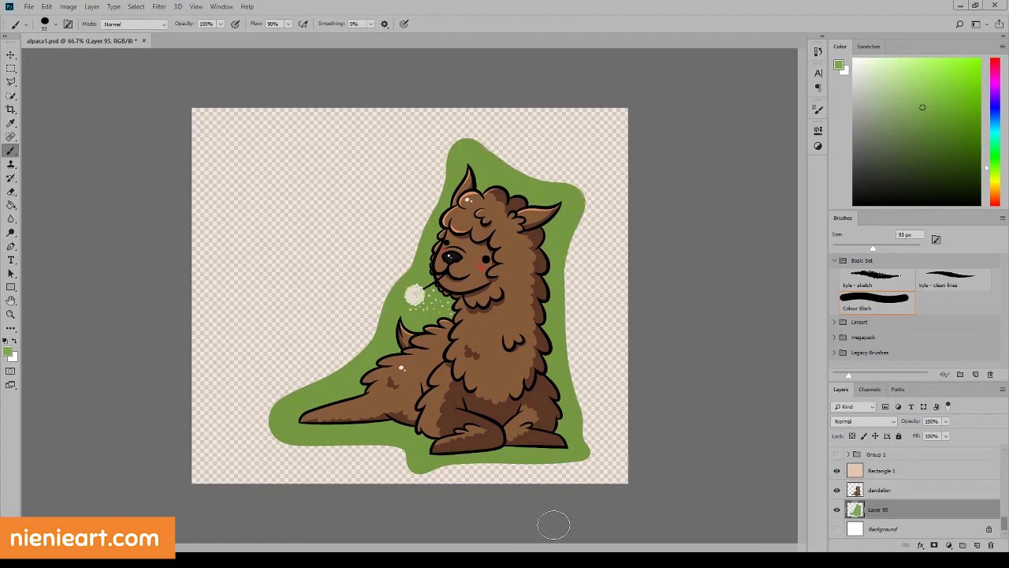
pyautogui.click(896, 471)
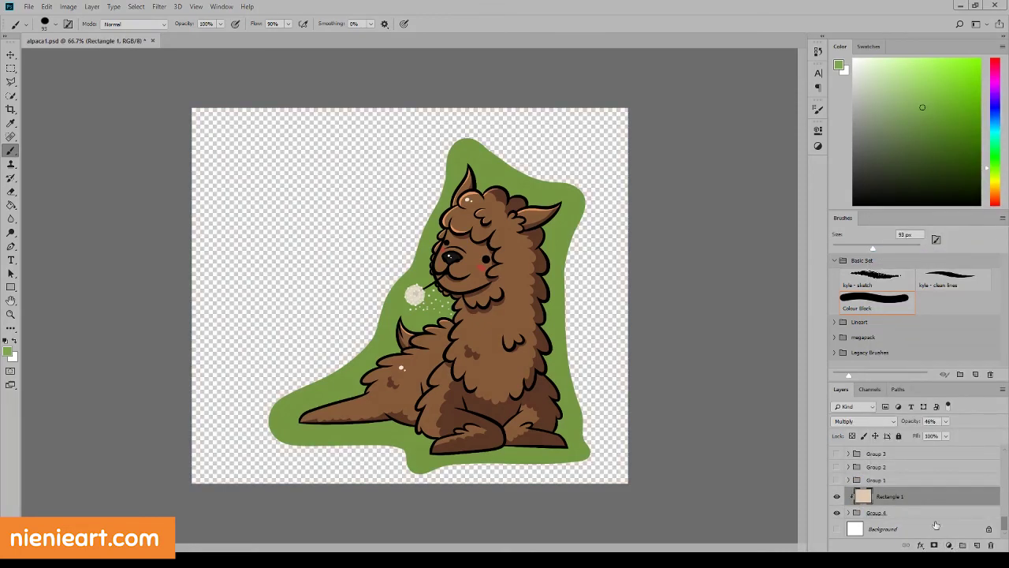
pyautogui.click(903, 514)
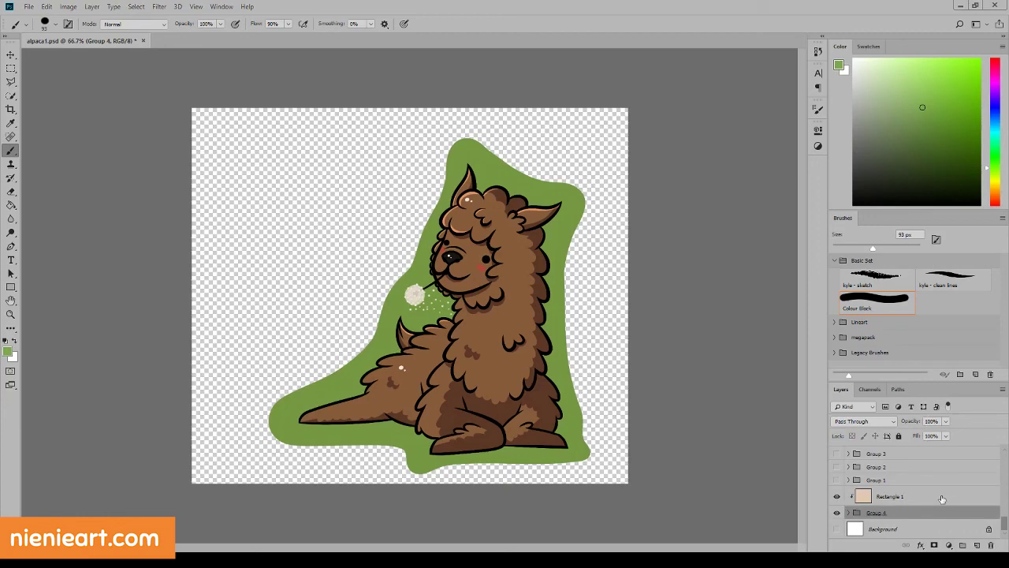
pyautogui.click(837, 529)
# Step: Add a new empty layer, reset colours to black and white, and zoom to 100%
pyautogui.hotkey('ctrl', 'shift', 'alt', 'n')
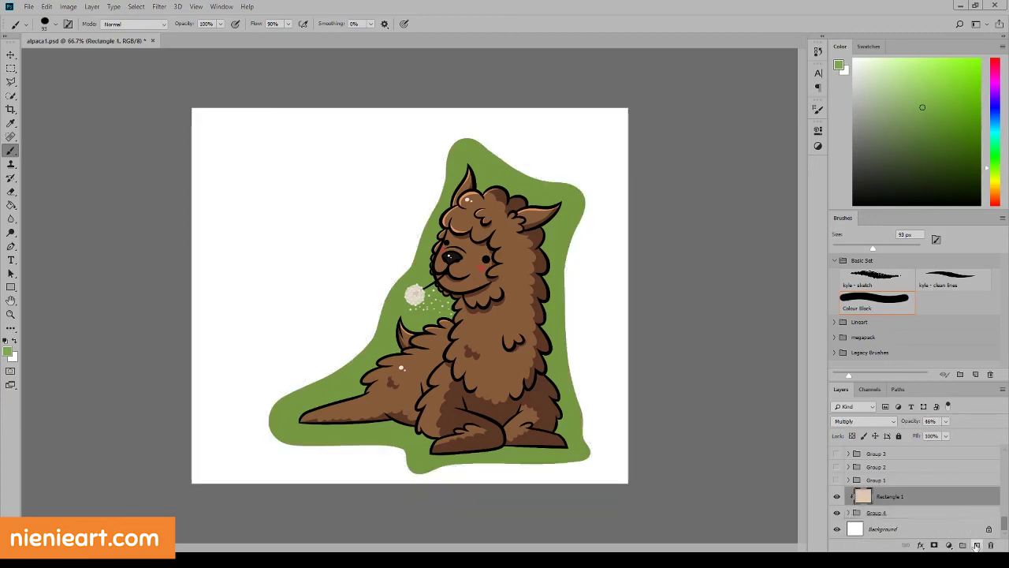
pyautogui.press('d')
pyautogui.click(196, 7)
pyautogui.click(194, 86)
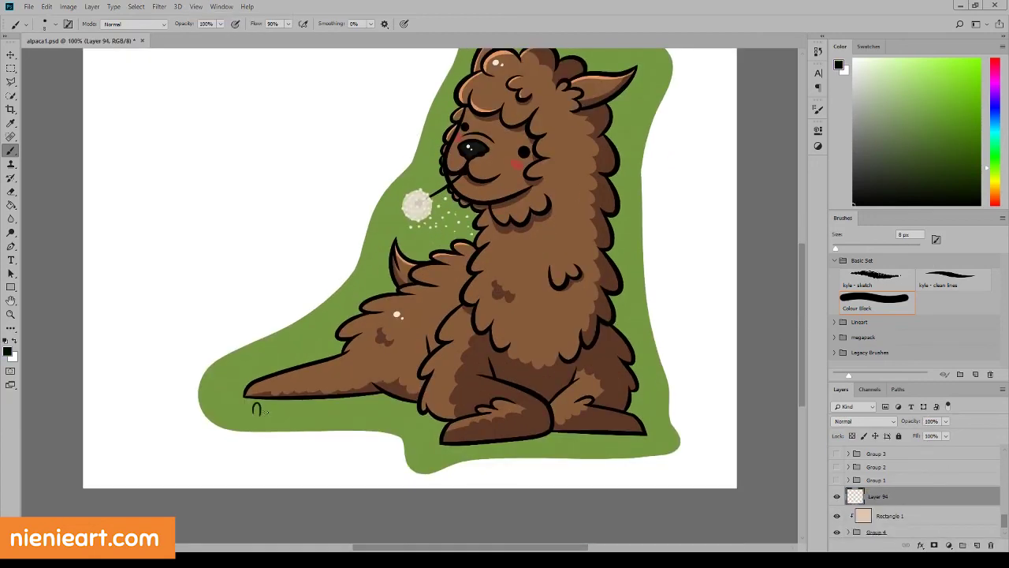
# Step: Shrink the signature to about half size and place it lower left near the tail
pyautogui.press('v')
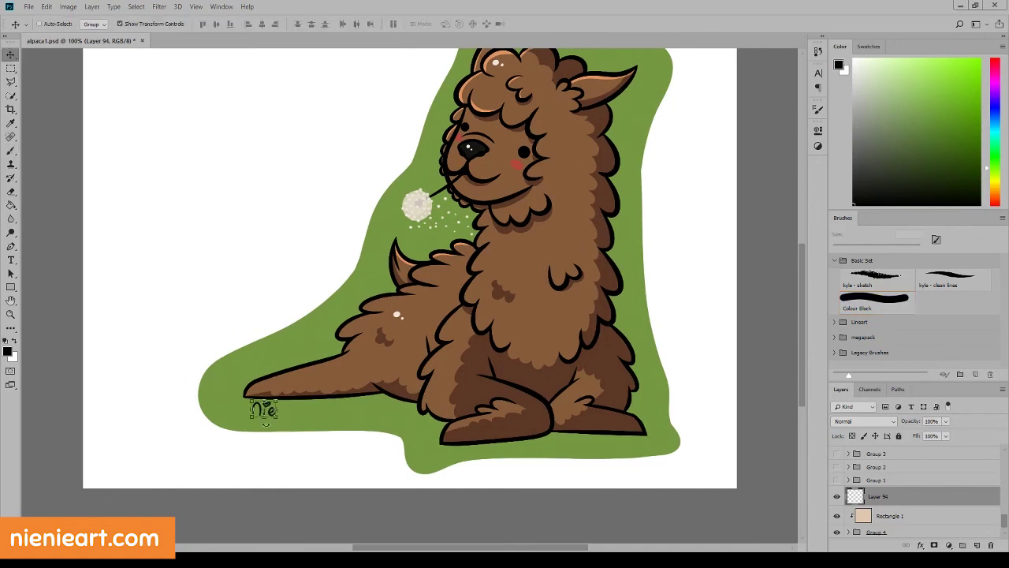
pyautogui.hotkey('ctrl', 't')
pyautogui.moveTo(277, 417); pyautogui.dragTo(261, 411)
pyautogui.press('Return')
pyautogui.moveTo(328, 468); pyautogui.dragTo(712, 474)
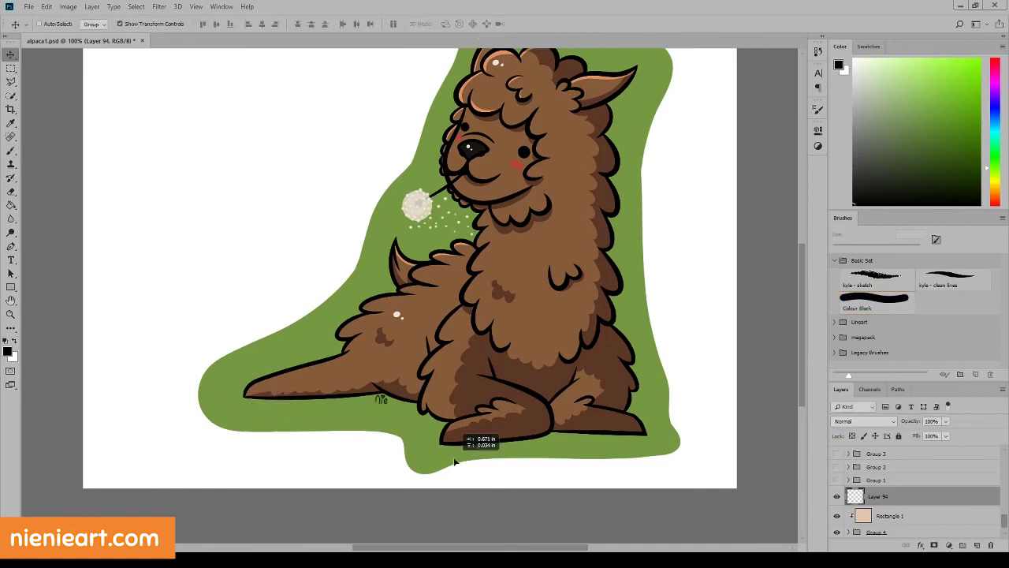
pyautogui.click(934, 517)
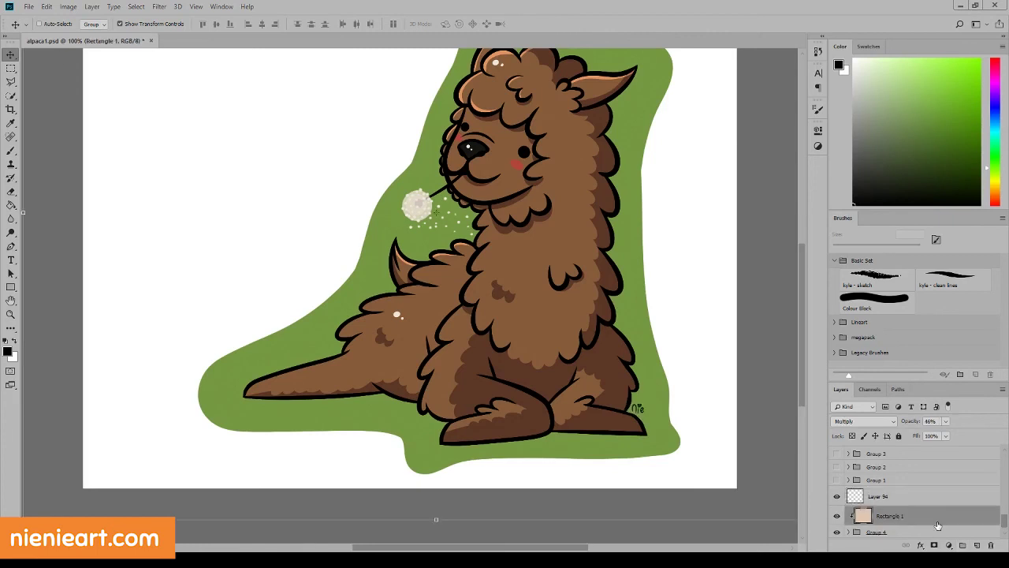
pyautogui.moveTo(685, 459)
pyautogui.mouseDown()
pyautogui.moveTo(647, 440)
pyautogui.moveTo(309, 383)
pyautogui.mouseUp()
pyautogui.keyDown('ctrl'); pyautogui.click(333, 148); pyautogui.keyUp('ctrl')
# Step: Zoom out to 66.7% and toggle the Background layer off and on to check transparency
pyautogui.click(195, 7)
pyautogui.click(223, 94)
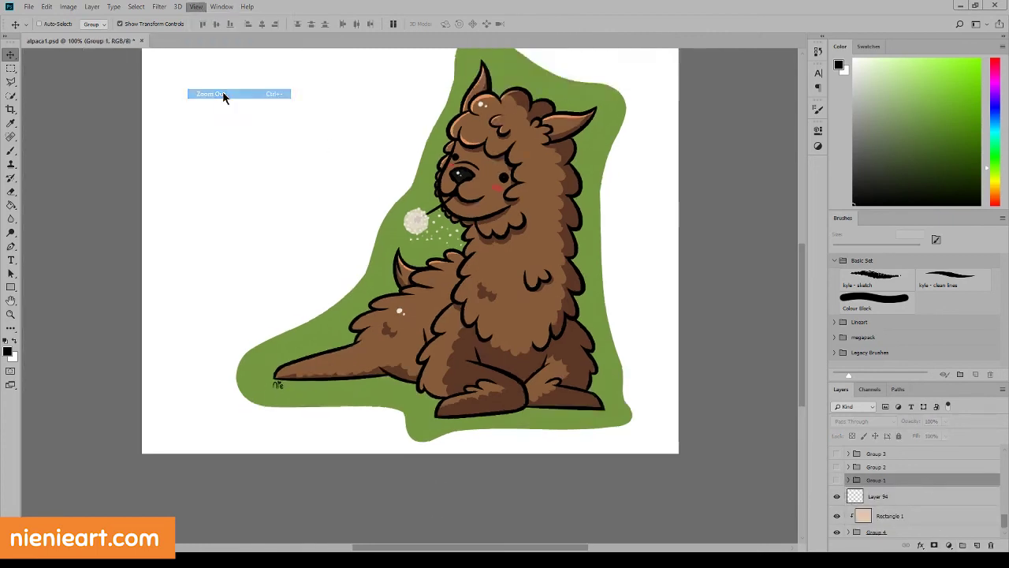
pyautogui.click(924, 494)
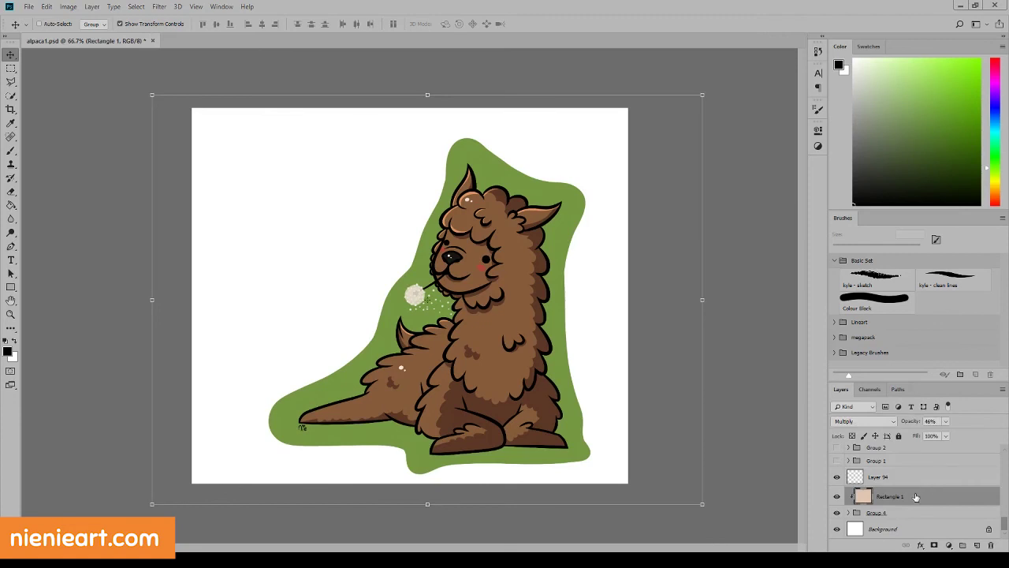
pyautogui.click(914, 530)
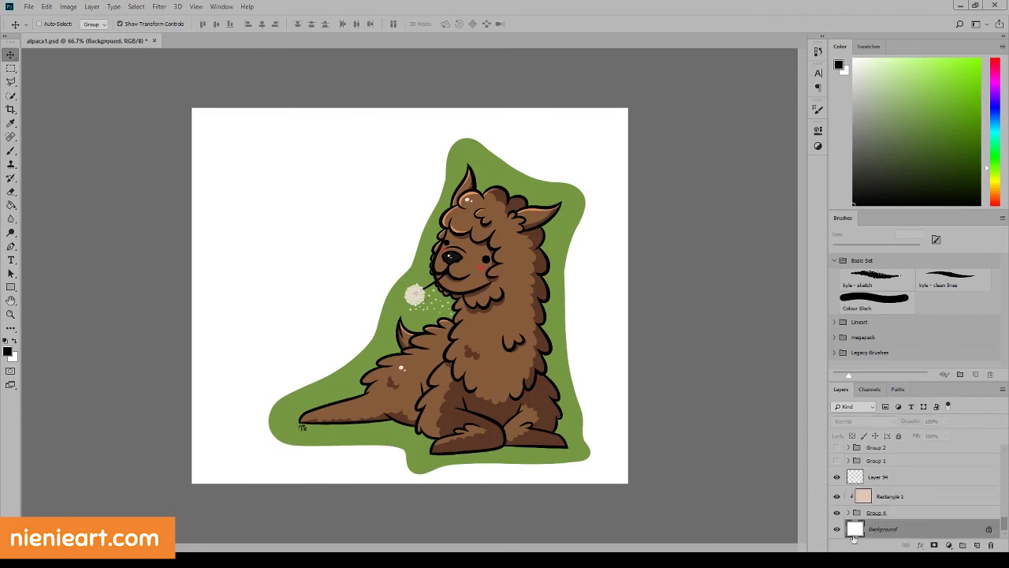
pyautogui.click(838, 528)
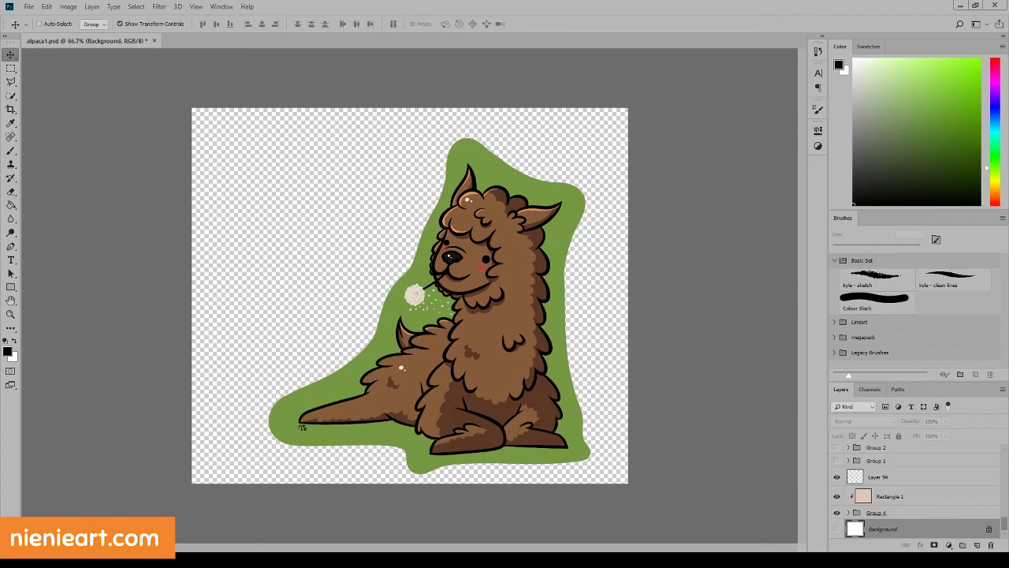
pyautogui.click(837, 528)
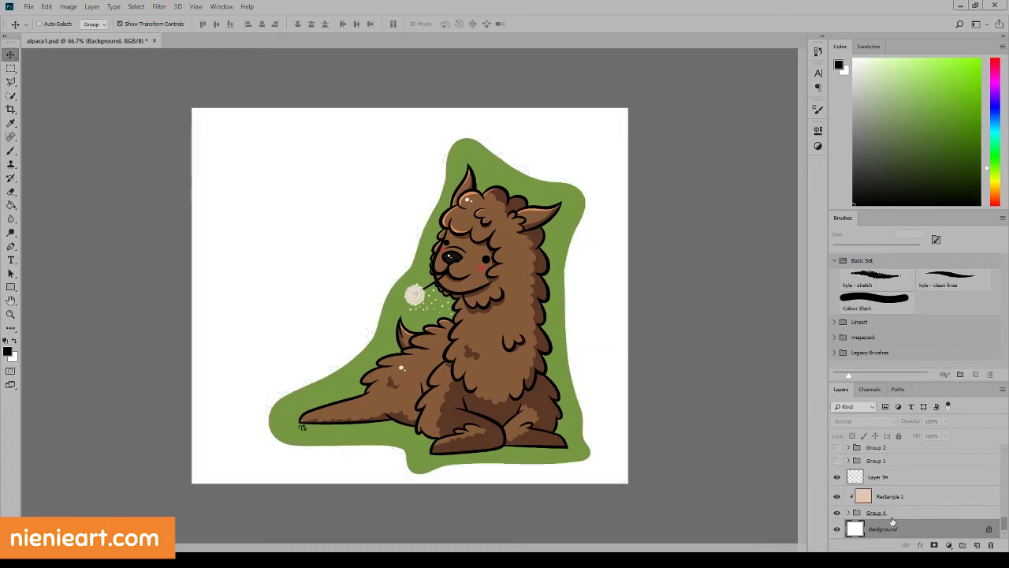
# Step: Duplicate Layer 93 inside Group 4
pyautogui.click(887, 516)
pyautogui.rightClick(887, 517)
pyautogui.click(593, 156)
# Step: At 100% zoom, erase the green backing beside the ear and around the top peak
pyautogui.click(196, 6)
pyautogui.click(194, 88)
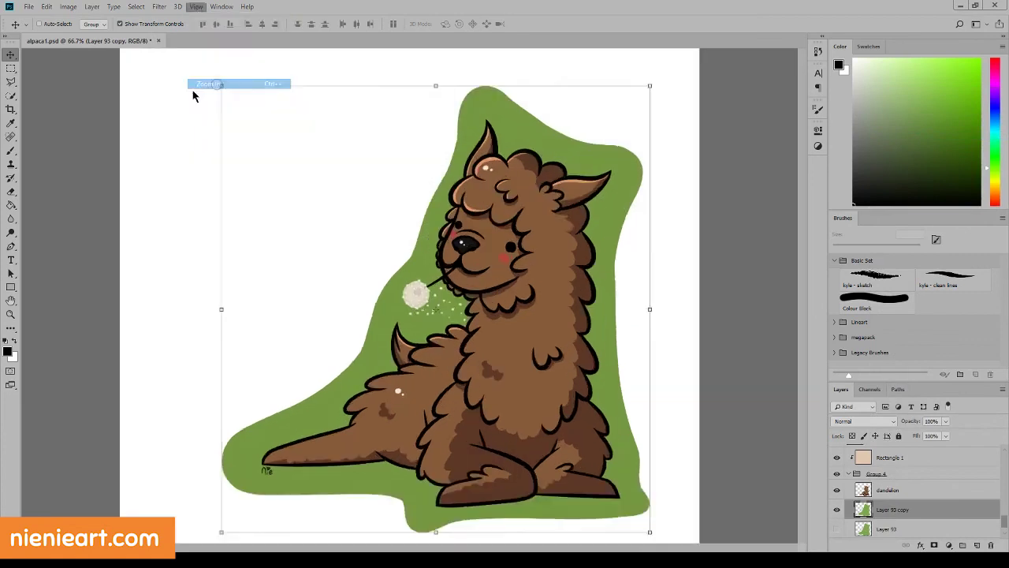
pyautogui.press('e')
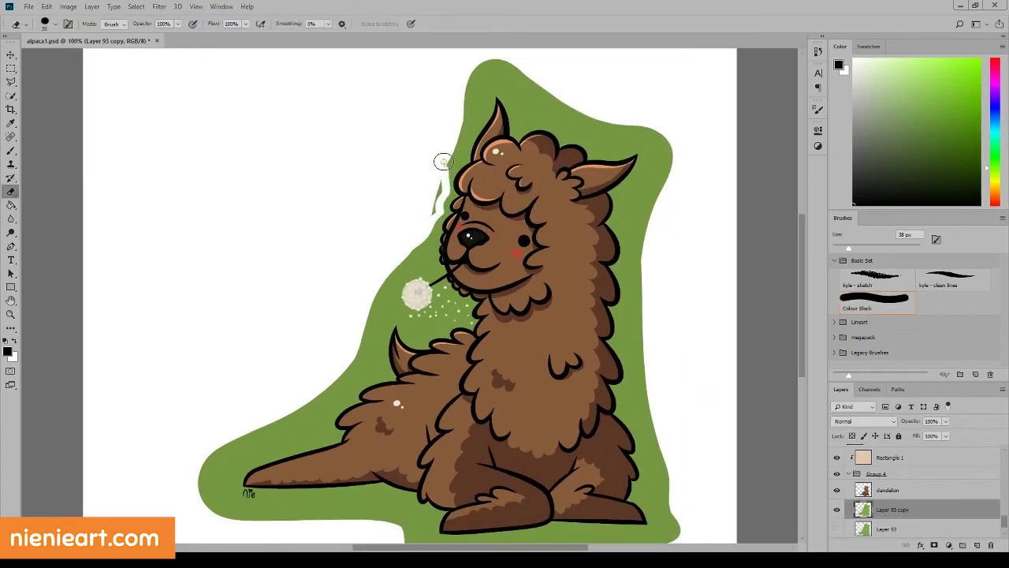
pyautogui.scroll(2, 441, 260)
pyautogui.moveTo(455, 251)
pyautogui.mouseDown()
pyautogui.moveTo(479, 144)
pyautogui.moveTo(452, 242)
pyautogui.moveTo(473, 158)
pyautogui.moveTo(520, 220)
pyautogui.moveTo(568, 198)
pyautogui.mouseUp()
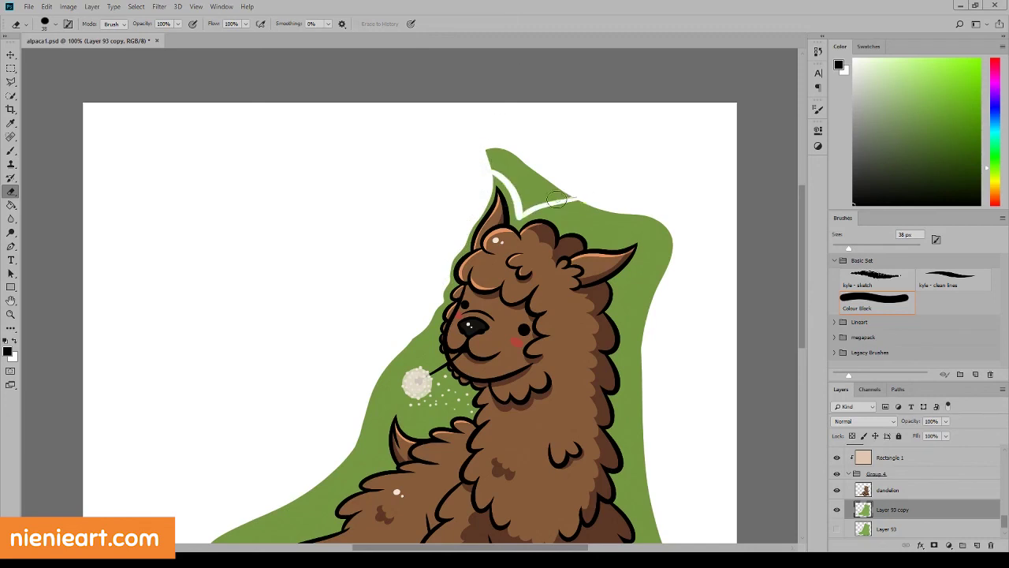
pyautogui.press(']')
pyautogui.press(']')
pyautogui.press(']')
pyautogui.moveTo(505, 197)
pyautogui.mouseDown()
pyautogui.moveTo(485, 153)
pyautogui.moveTo(530, 183)
pyautogui.moveTo(522, 192)
pyautogui.moveTo(568, 197)
pyautogui.mouseUp()
# Step: On a new layer, brush a green outline around the head, neck and right side to the hind foot
pyautogui.click(837, 511)
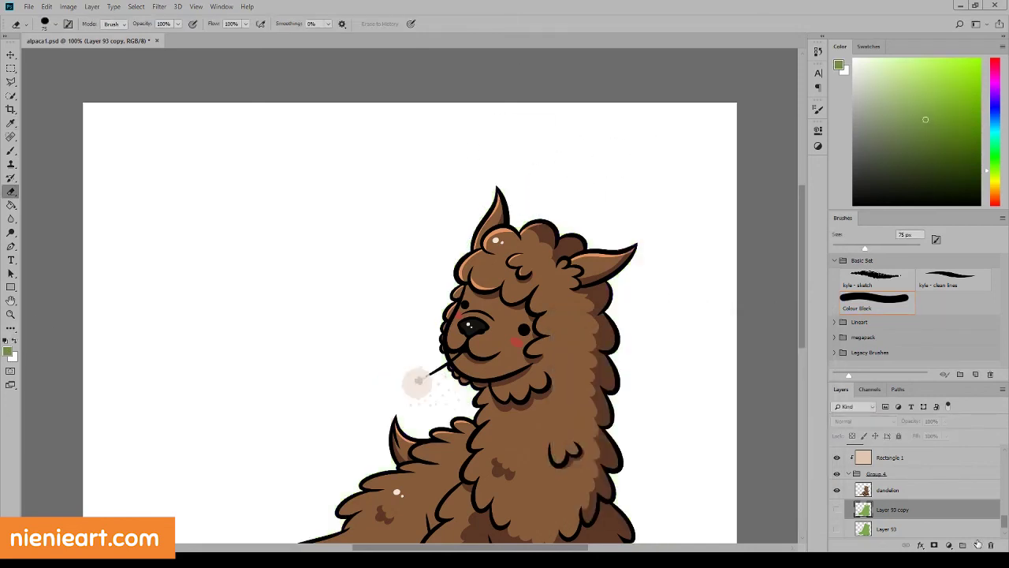
pyautogui.press('b')
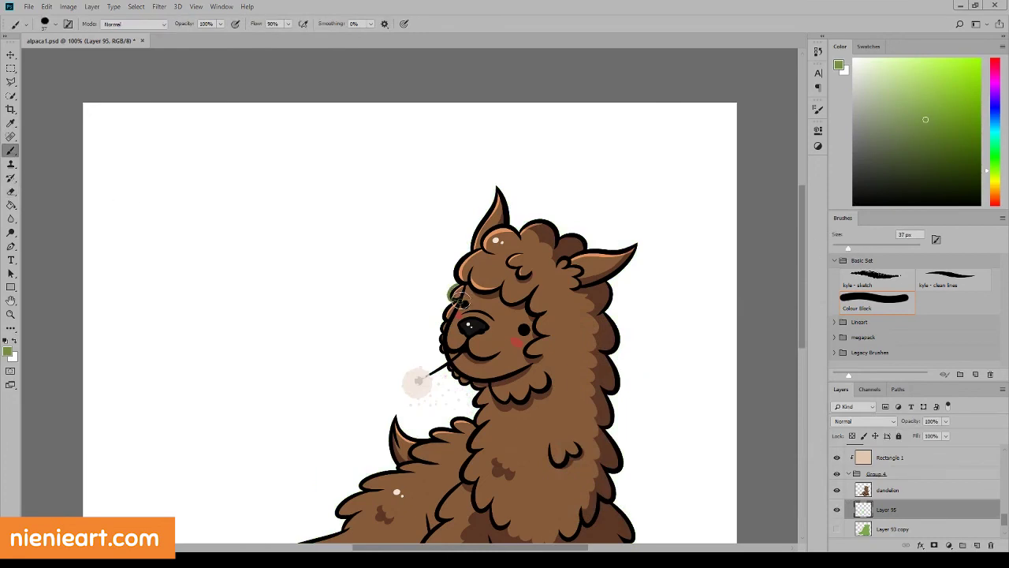
pyautogui.moveTo(453, 343)
pyautogui.mouseDown()
pyautogui.moveTo(491, 169)
pyautogui.moveTo(551, 220)
pyautogui.moveTo(637, 234)
pyautogui.moveTo(617, 291)
pyautogui.moveTo(471, 291)
pyautogui.moveTo(459, 356)
pyautogui.mouseUp()
pyautogui.scroll(-2, 460, 356)
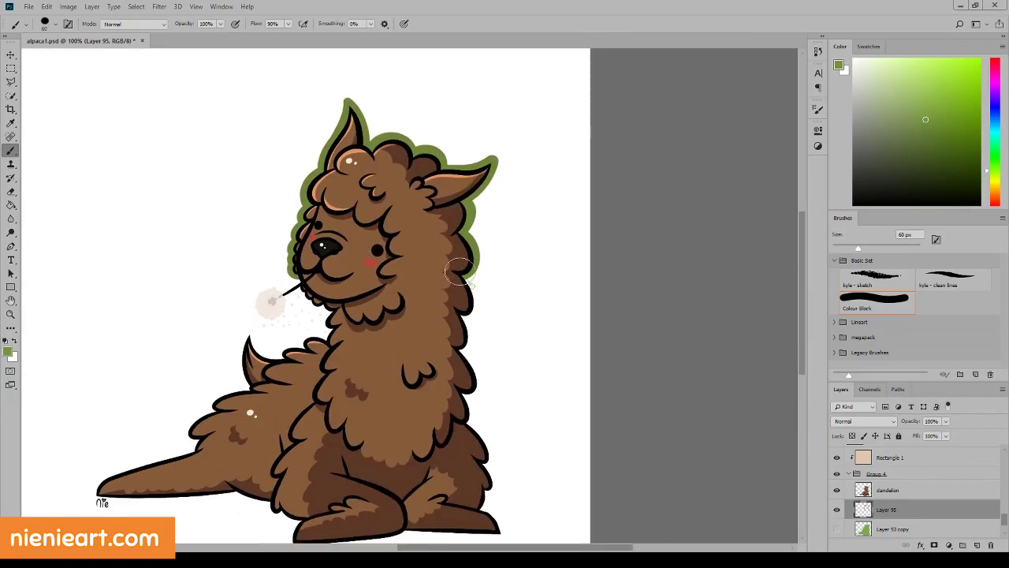
pyautogui.moveTo(467, 264); pyautogui.dragTo(451, 357)
pyautogui.scroll(-2, 453, 347)
pyautogui.moveTo(457, 261); pyautogui.dragTo(473, 334)
pyautogui.scroll(-2, 473, 333)
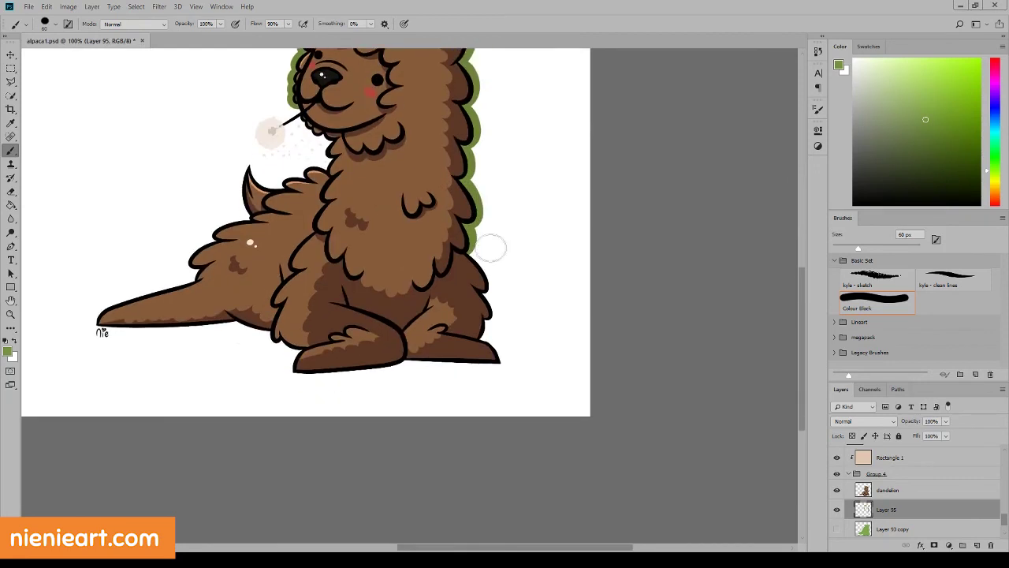
pyautogui.moveTo(495, 247); pyautogui.dragTo(476, 329)
pyautogui.scroll(3, 475, 330)
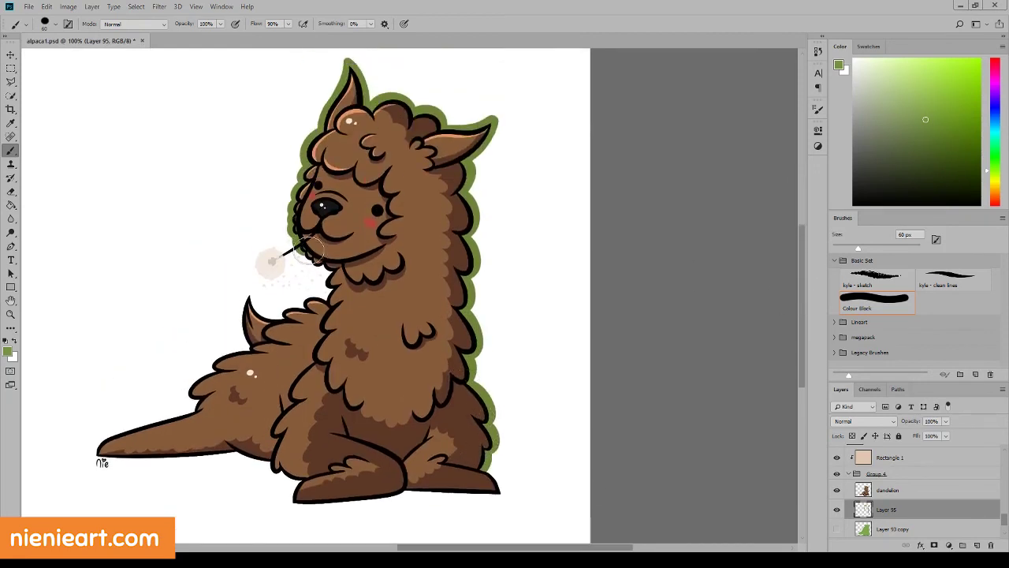
# Step: Continue the green outline along the back, around the dandelion puff, and around the tail tip
pyautogui.moveTo(237, 347)
pyautogui.mouseDown()
pyautogui.moveTo(251, 286)
pyautogui.moveTo(341, 285)
pyautogui.mouseUp()
pyautogui.moveTo(281, 259)
pyautogui.mouseDown()
pyautogui.moveTo(319, 284)
pyautogui.moveTo(291, 303)
pyautogui.moveTo(264, 295)
pyautogui.moveTo(255, 270)
pyautogui.moveTo(237, 339)
pyautogui.mouseUp()
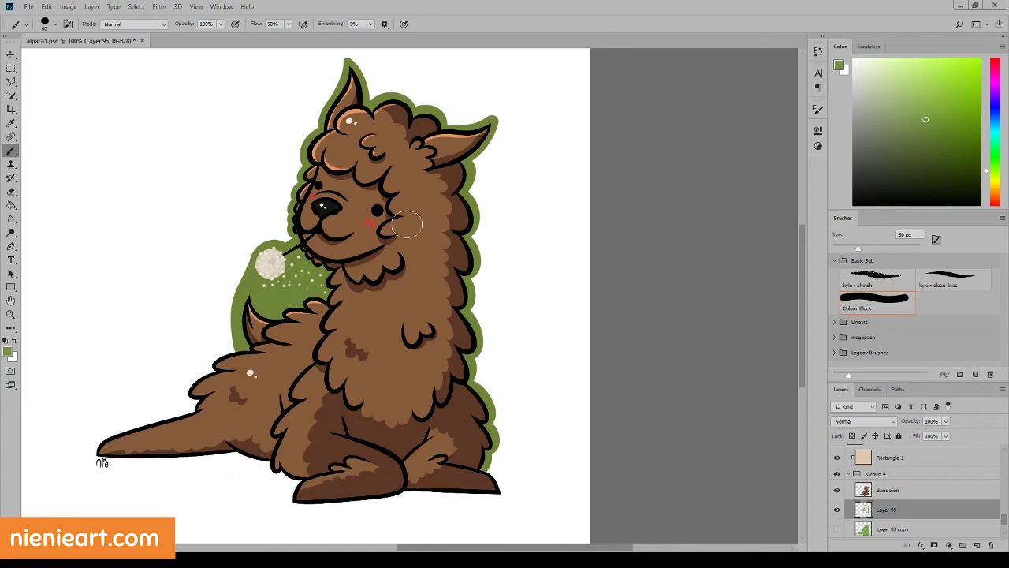
pyautogui.press('e')
pyautogui.press('b')
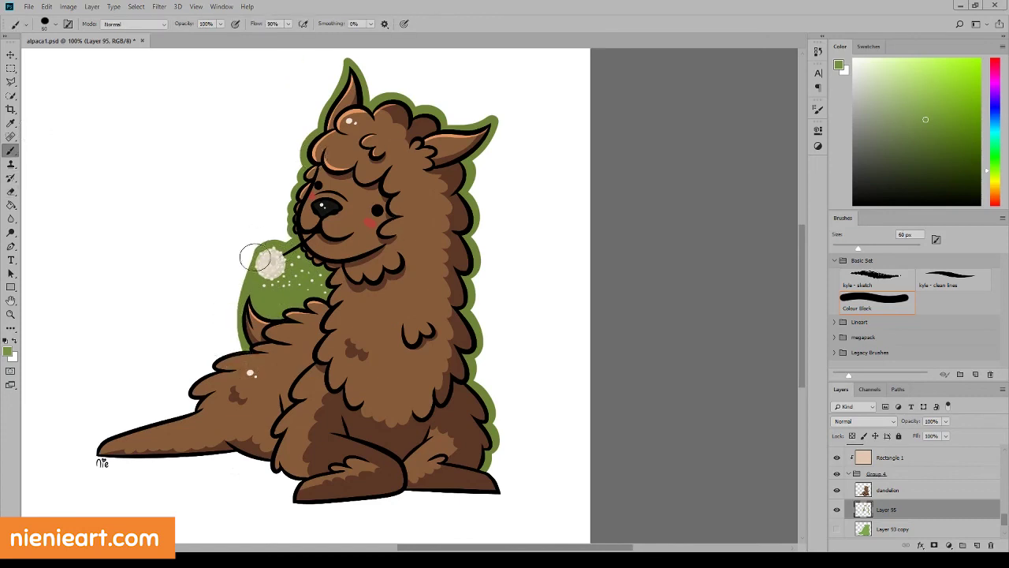
pyautogui.moveTo(251, 345)
pyautogui.mouseDown()
pyautogui.moveTo(181, 418)
pyautogui.moveTo(100, 454)
pyautogui.moveTo(323, 468)
pyautogui.mouseUp()
pyautogui.moveTo(89, 450)
pyautogui.mouseDown()
pyautogui.moveTo(296, 472)
pyautogui.moveTo(402, 499)
pyautogui.moveTo(511, 489)
pyautogui.mouseUp()
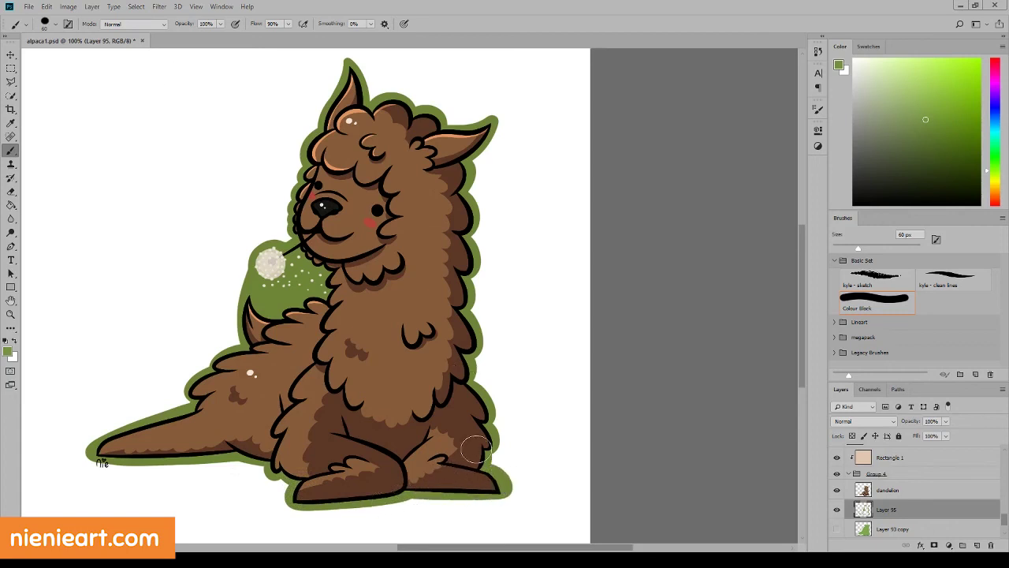
pyautogui.scroll(-2, 543, 329)
pyautogui.scroll(2, 915, 489)
pyautogui.scroll(1, 914, 489)
# Step: Move the signature on Layer 94 under the alpaca's front feet
pyautogui.click(884, 476)
pyautogui.press('v')
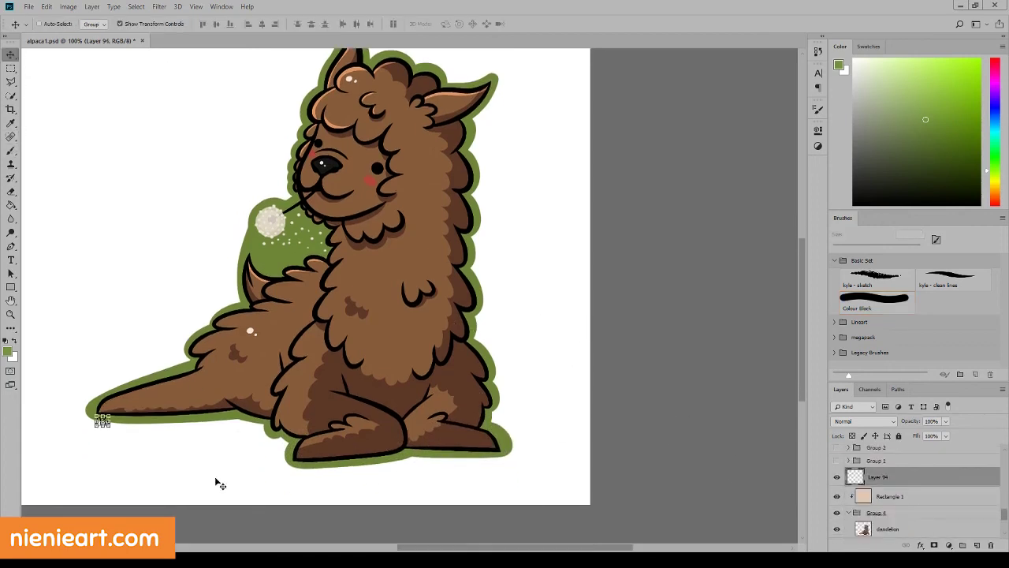
pyautogui.moveTo(220, 485); pyautogui.dragTo(395, 508)
# Step: Collapse Group 4, select the Background layer, and fit the canvas on screen
pyautogui.click(875, 513)
pyautogui.click(850, 513)
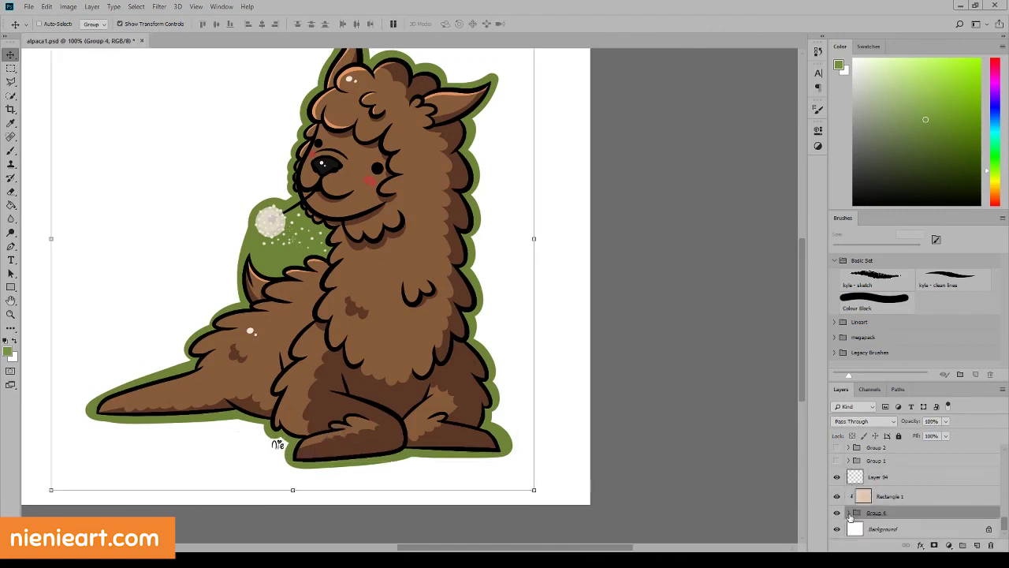
pyautogui.click(948, 525)
pyautogui.click(195, 7)
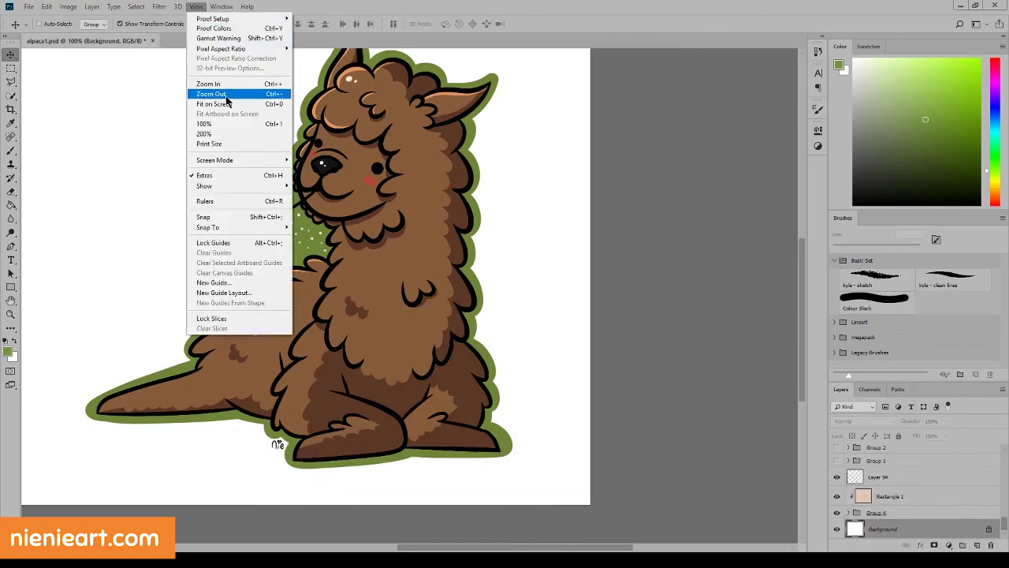
pyautogui.click(225, 95)
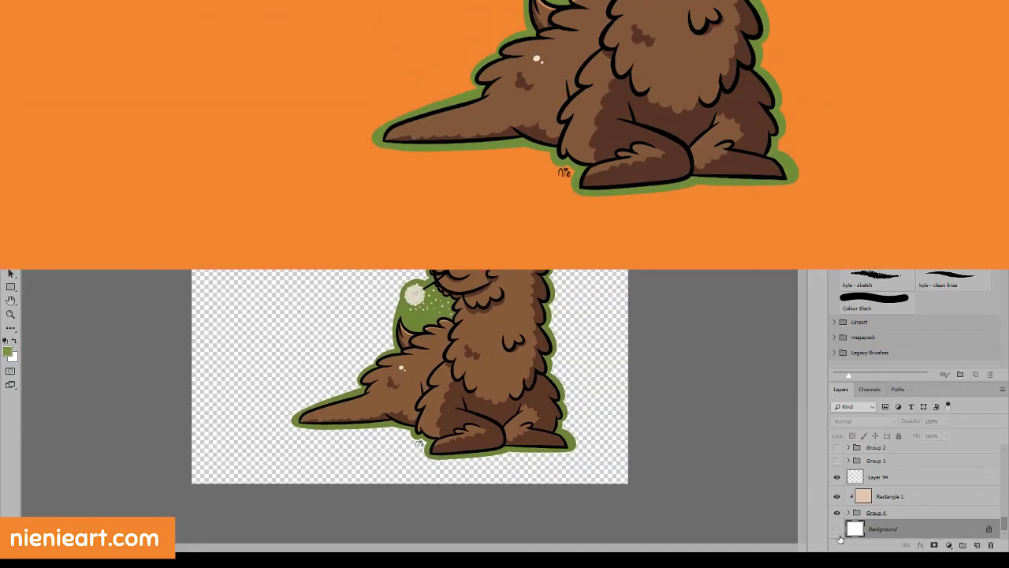